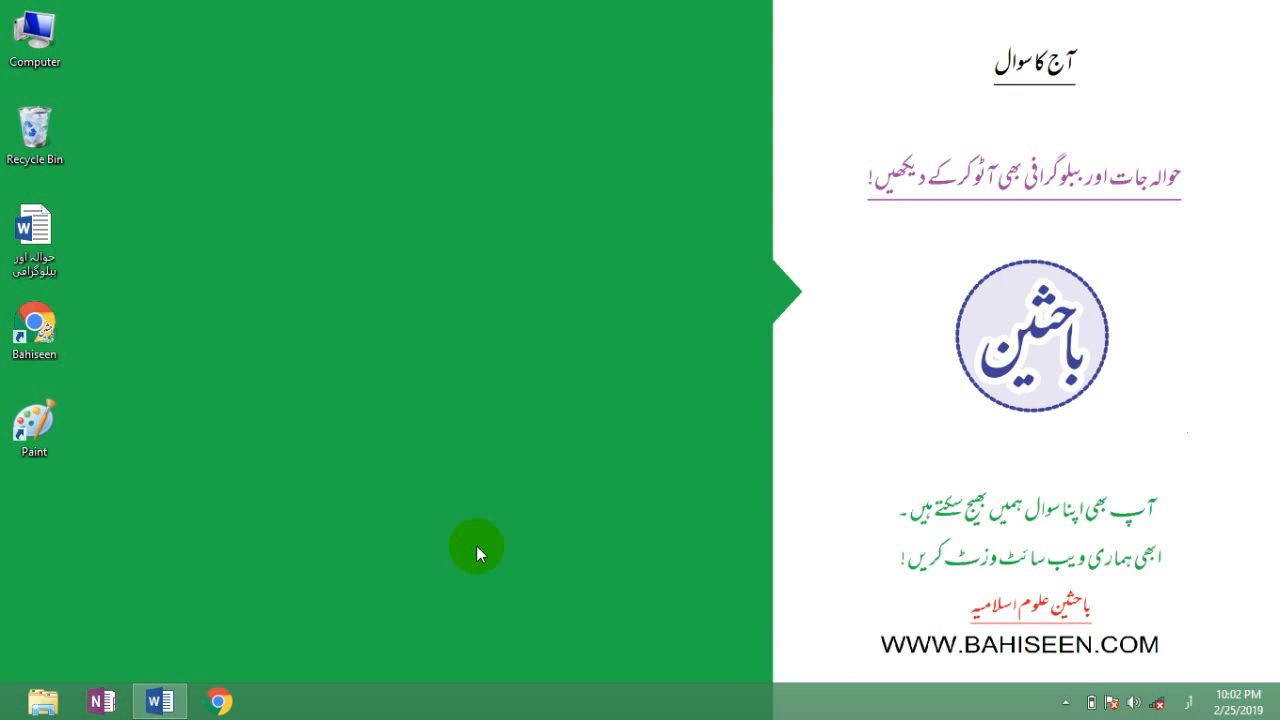
- Switch to the Word document "حوالہ اور ببلوگرافی"
mouse_move(168, 700)
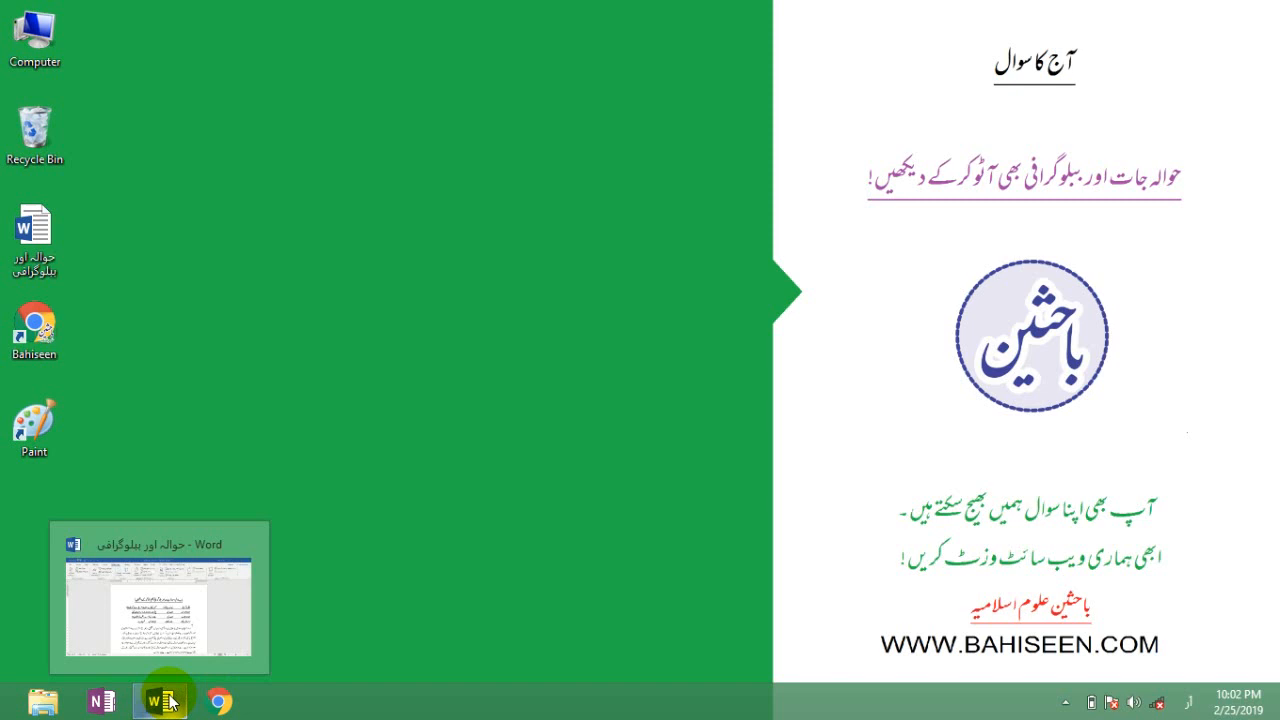
click(170, 703)
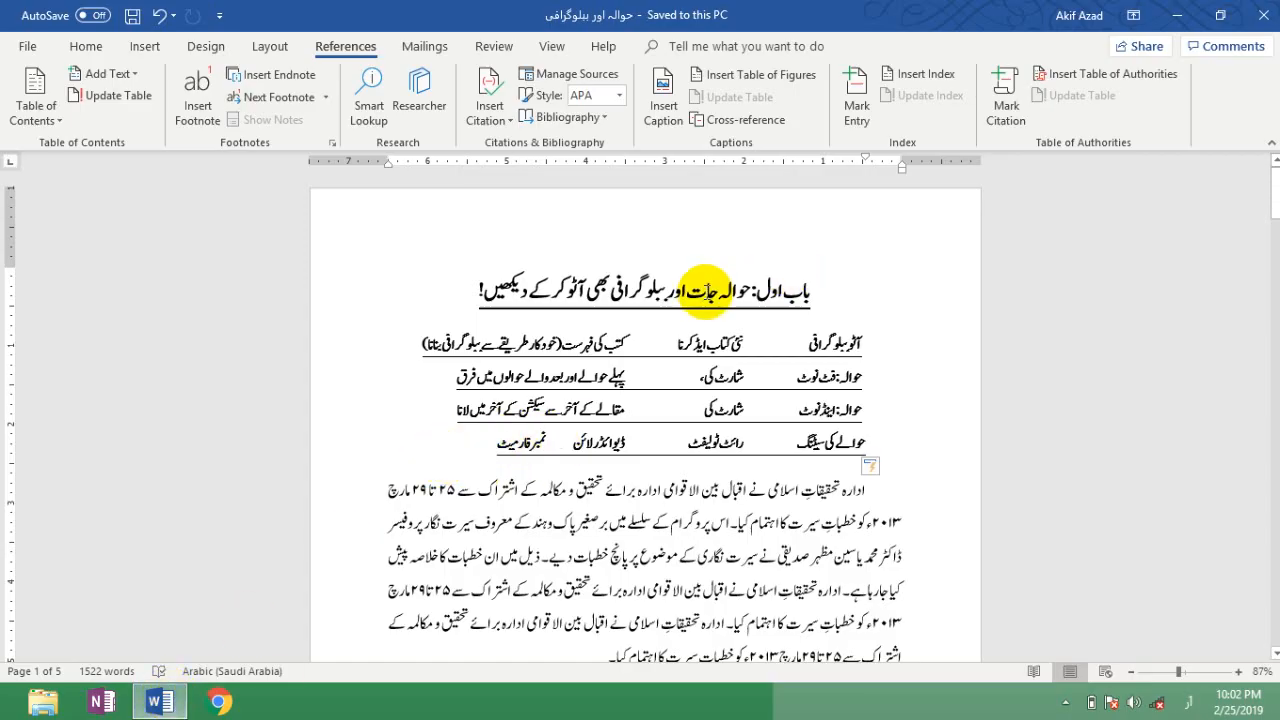
click(697, 295)
drag(655, 294, 632, 294)
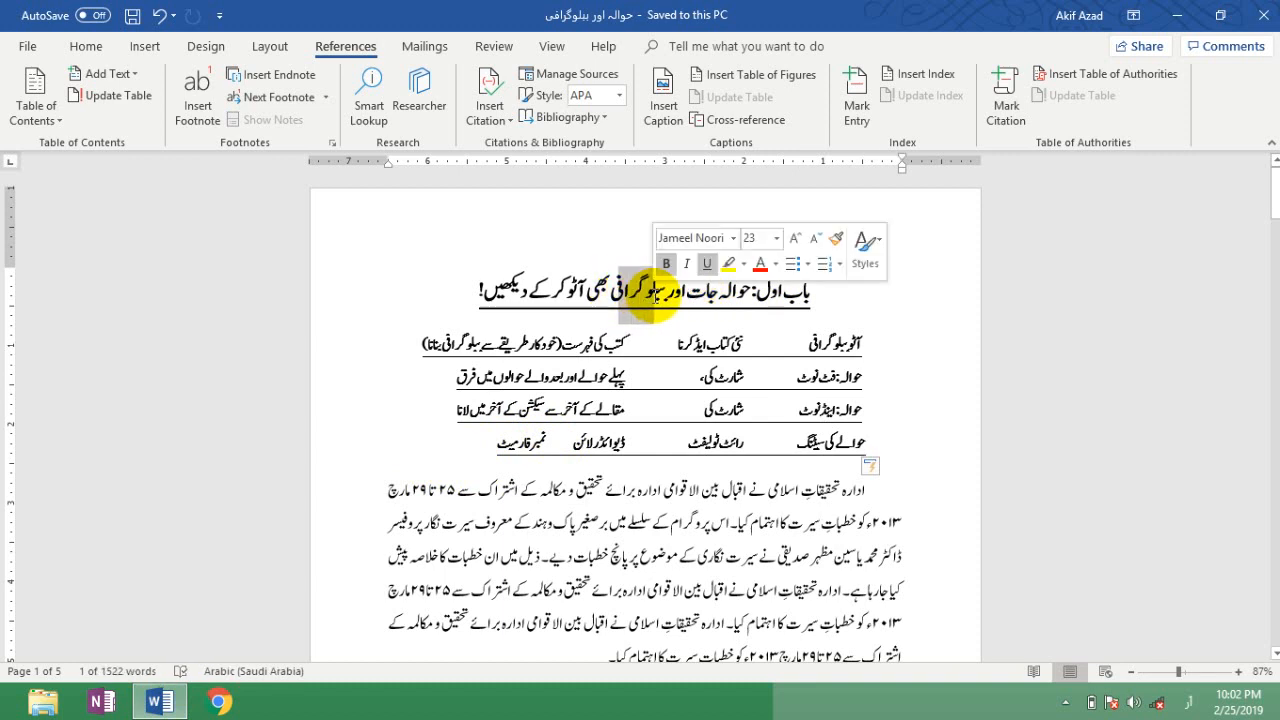
drag(626, 292, 668, 291)
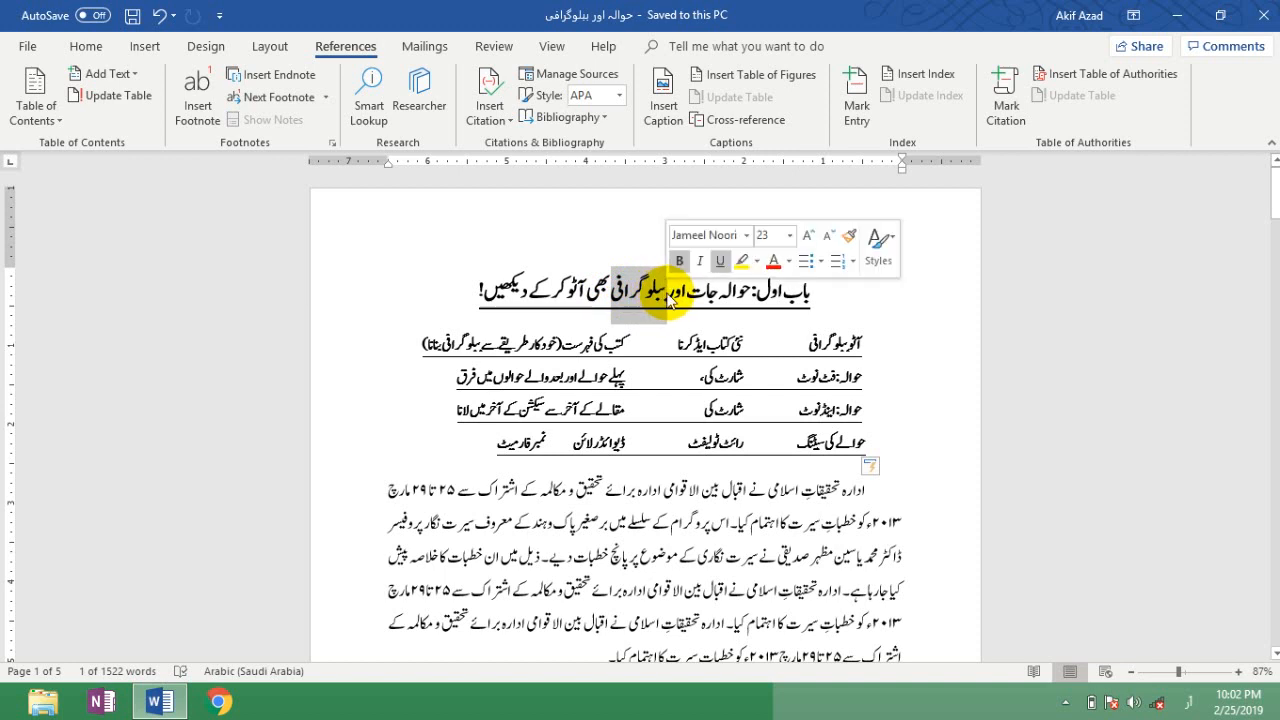
click(666, 292)
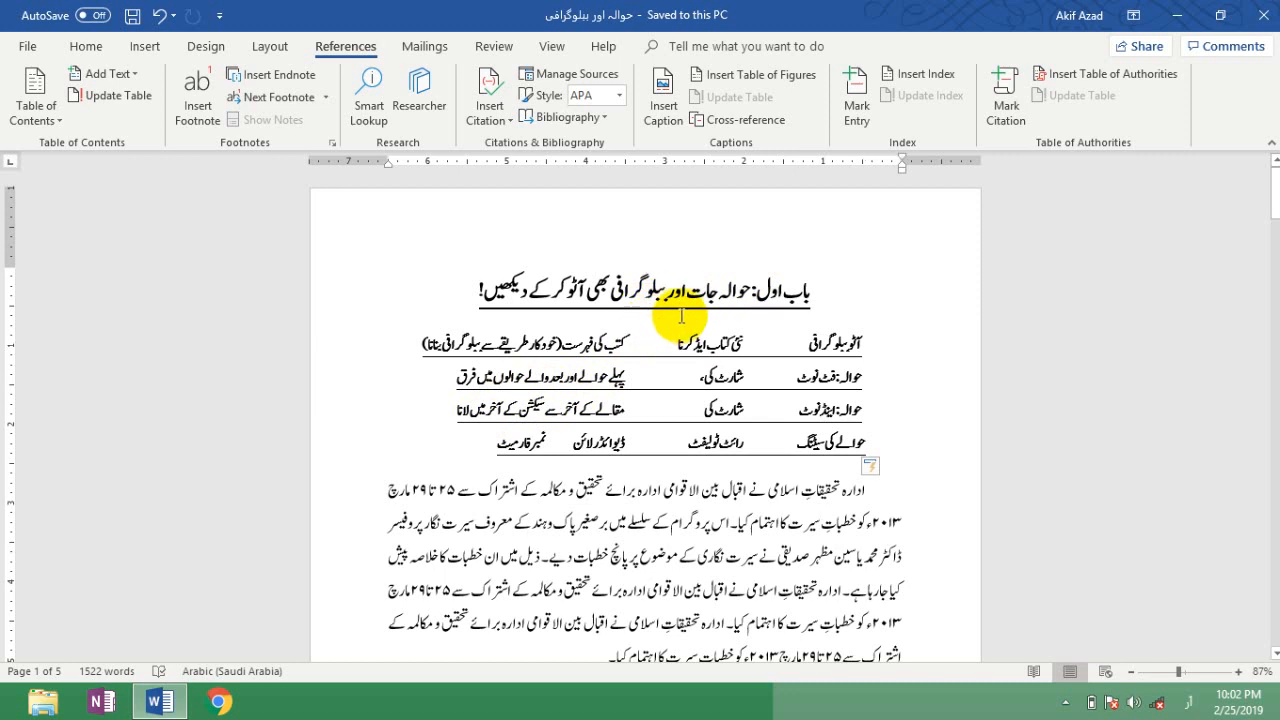
drag(667, 290, 618, 290)
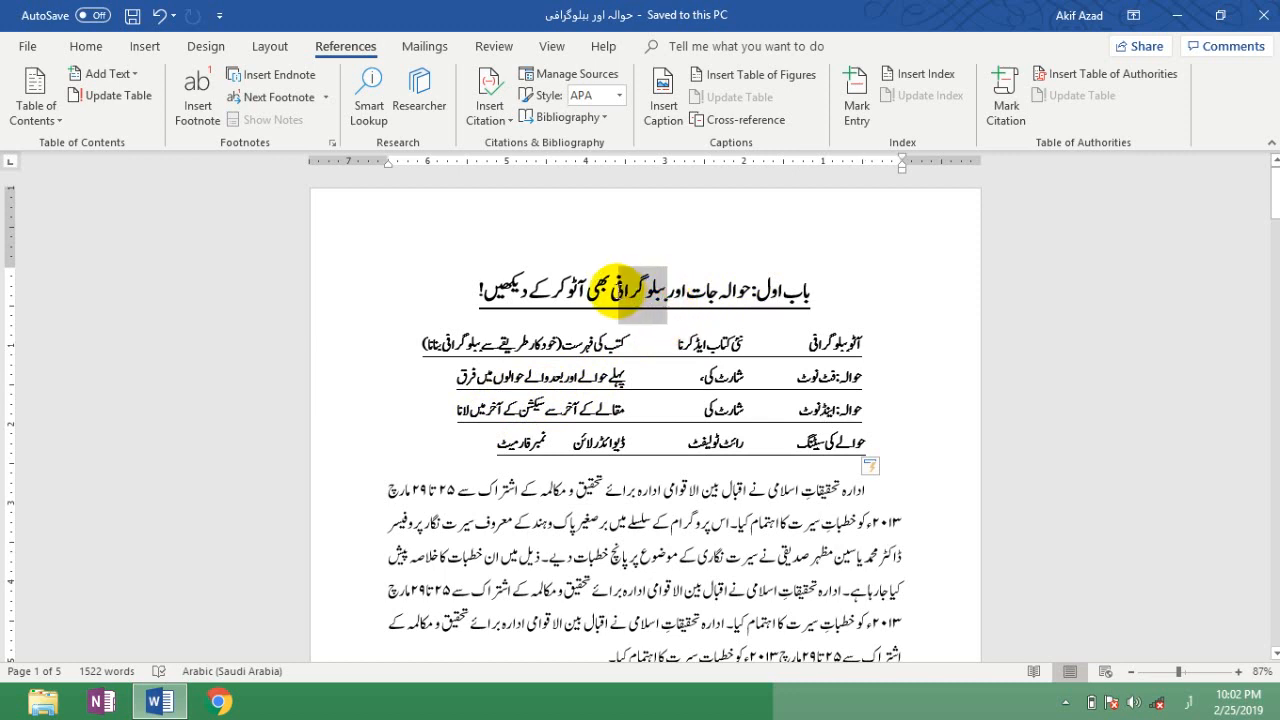
click(612, 292)
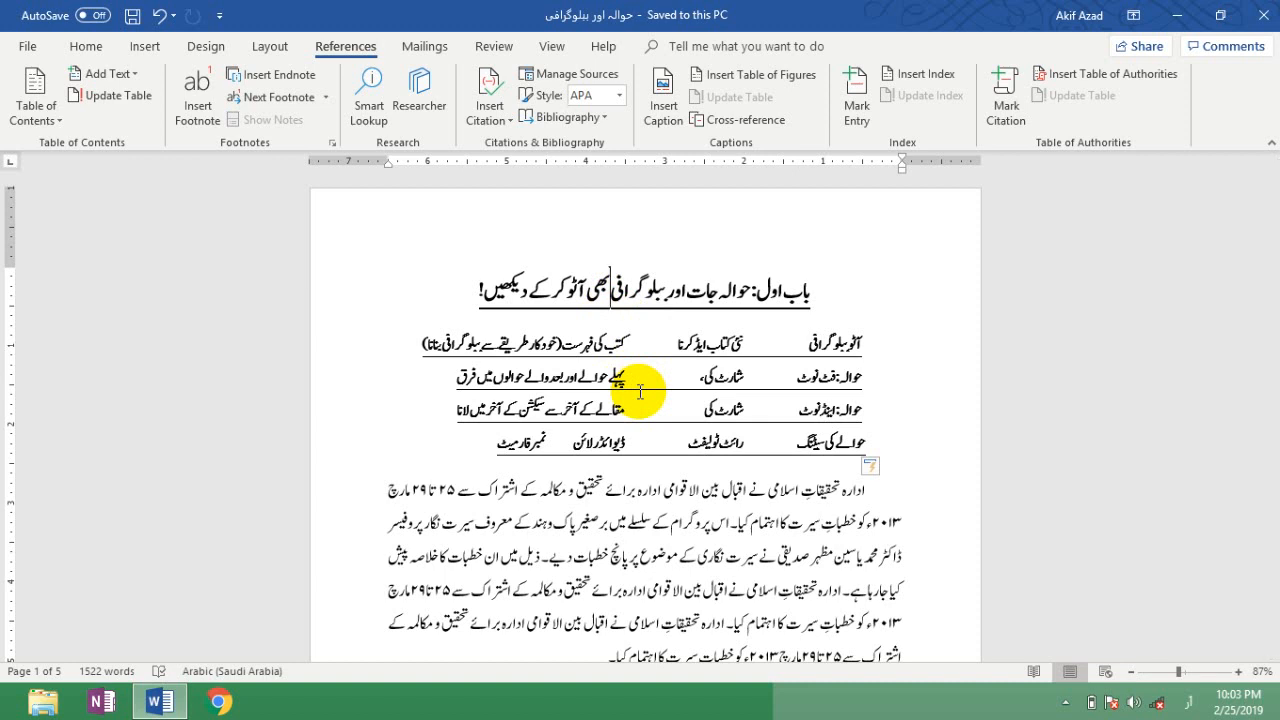
drag(494, 452, 618, 440)
click(618, 440)
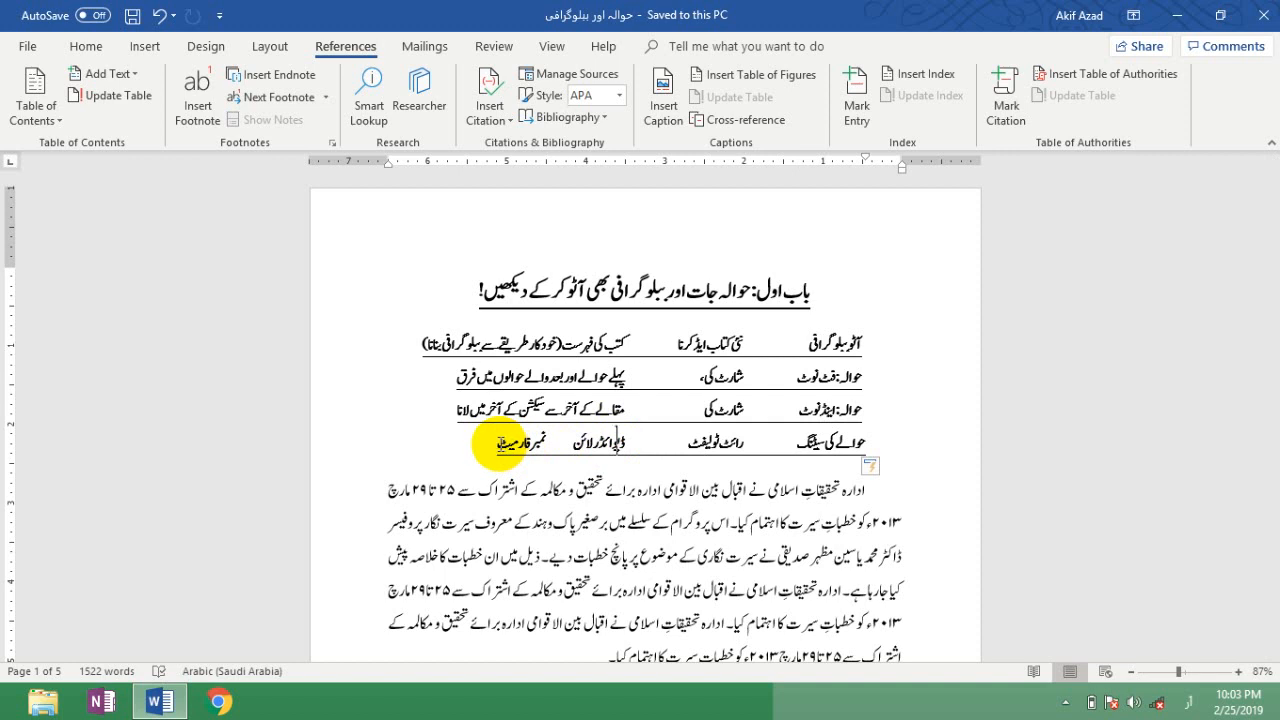
click(499, 444)
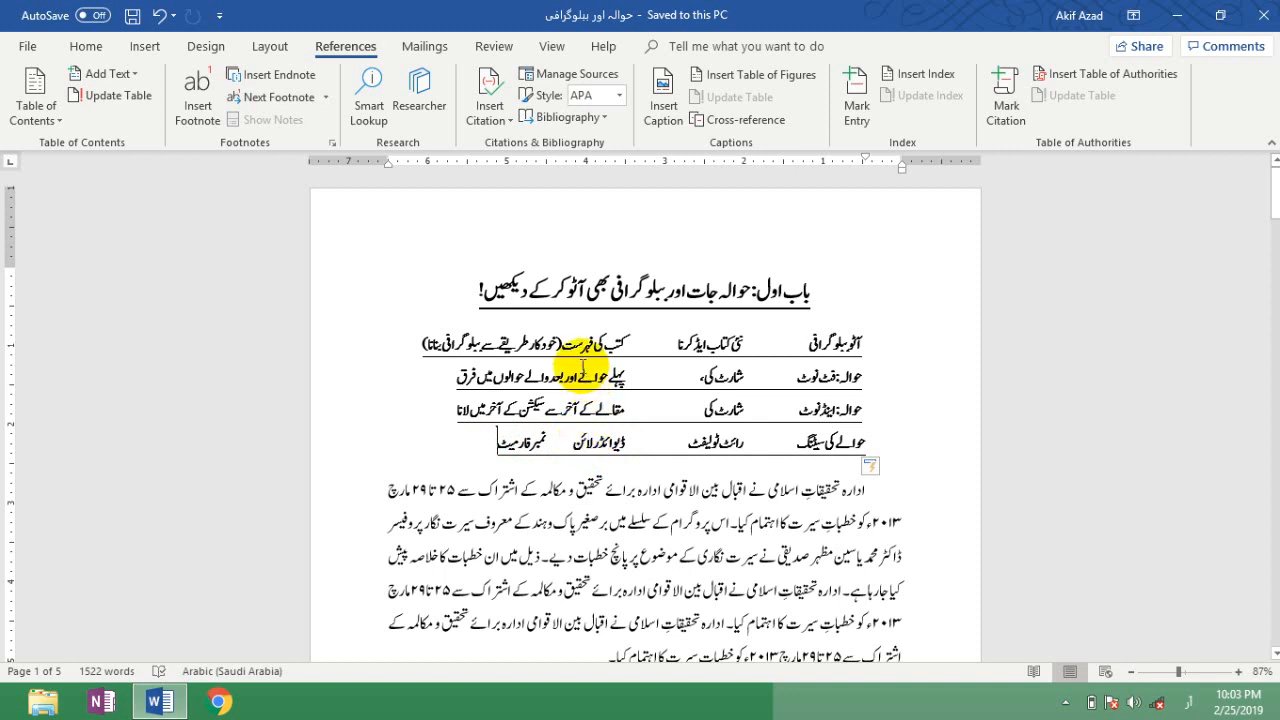
click(600, 127)
click(603, 127)
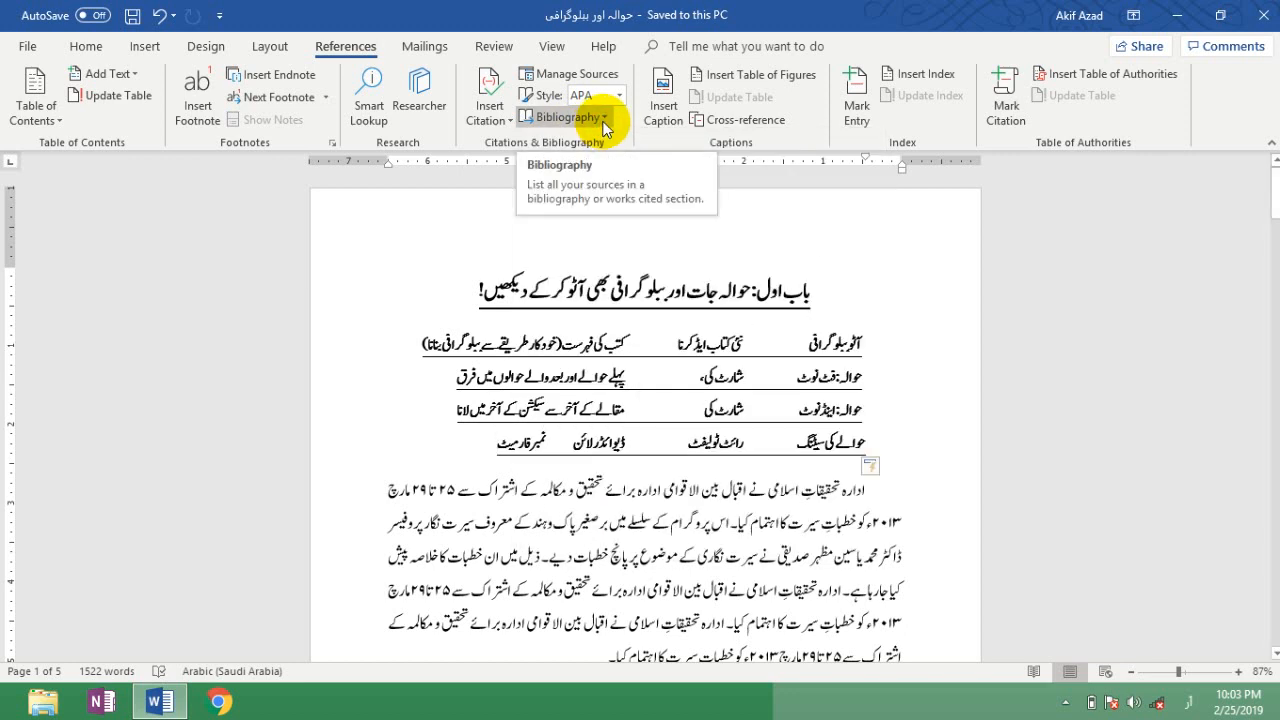
click(391, 378)
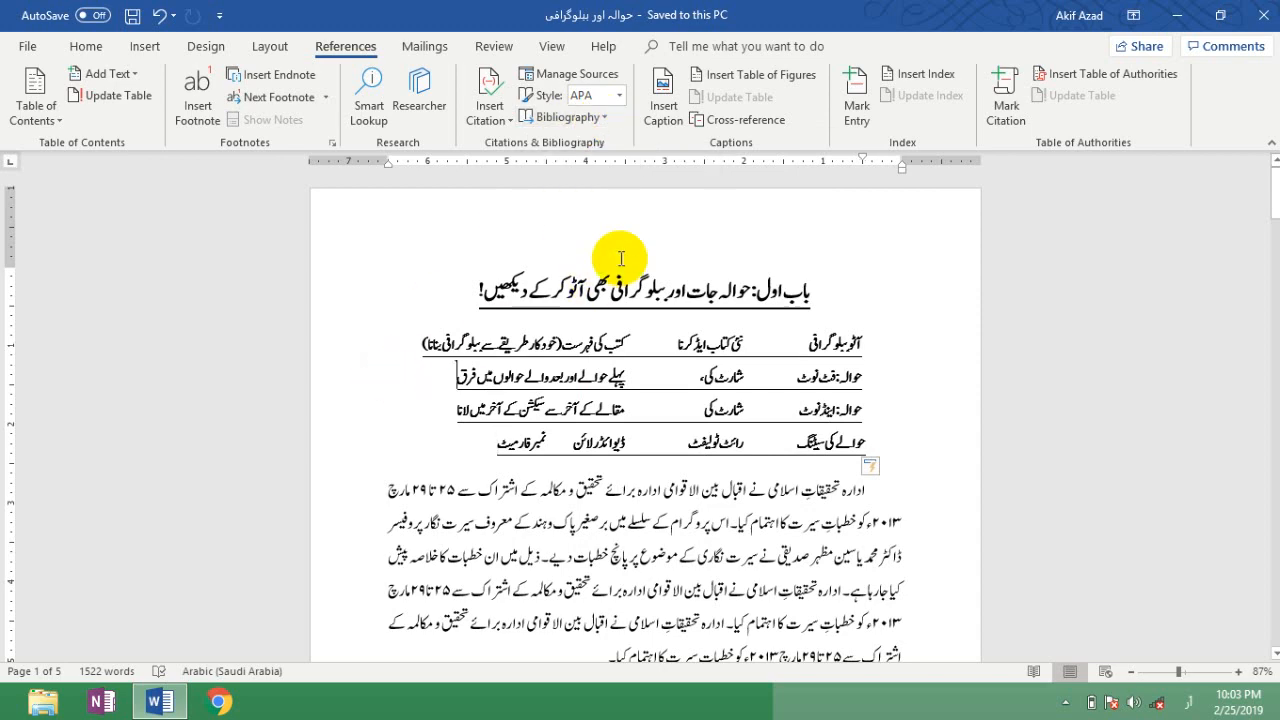
click(557, 80)
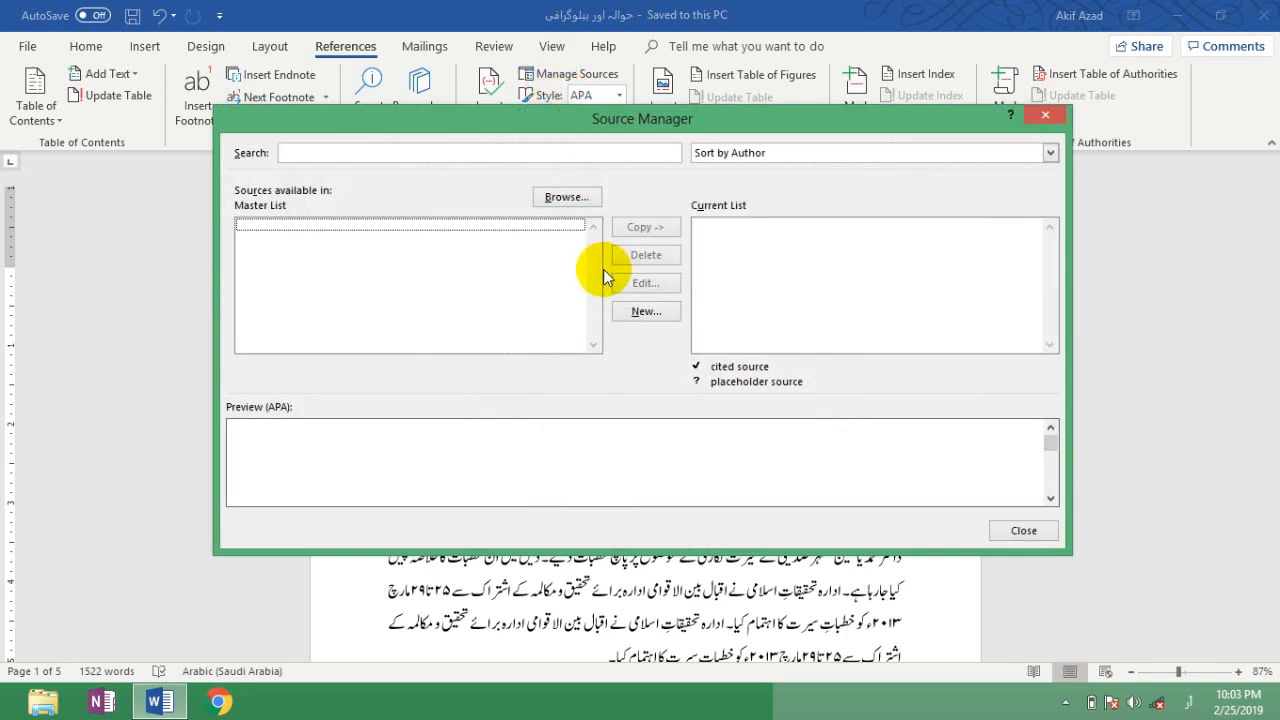
click(646, 312)
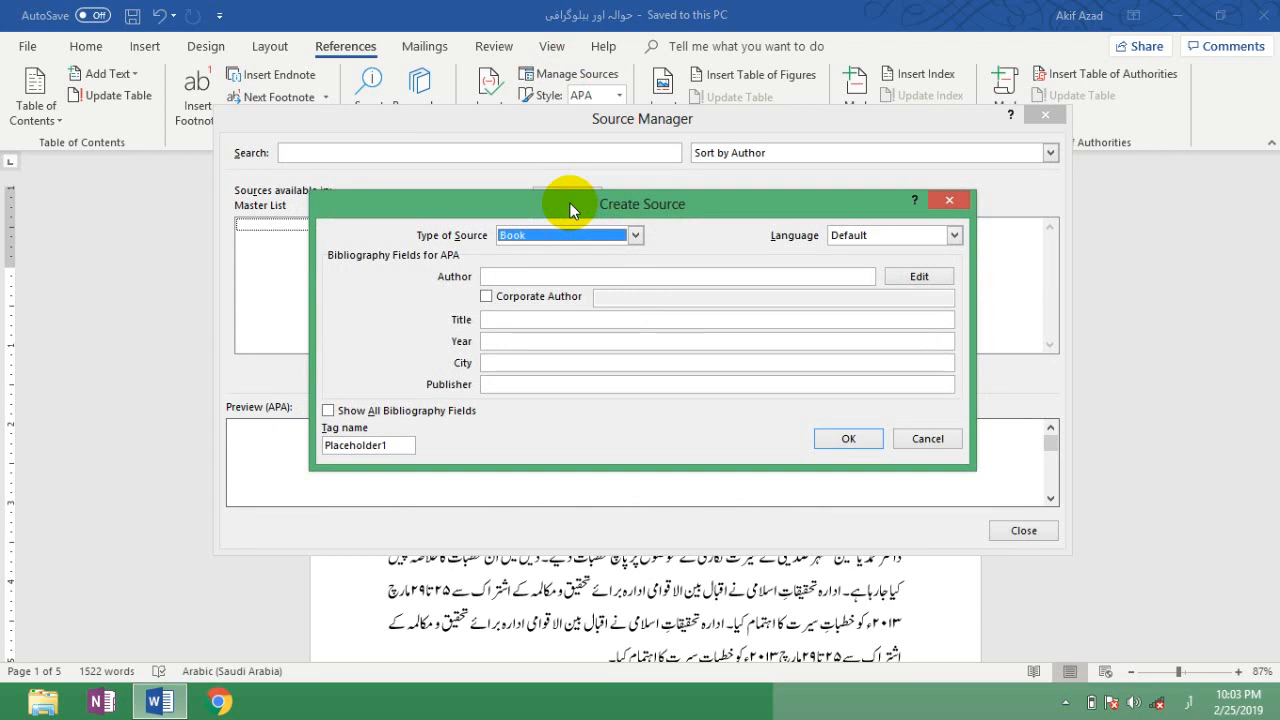
drag(571, 209, 566, 200)
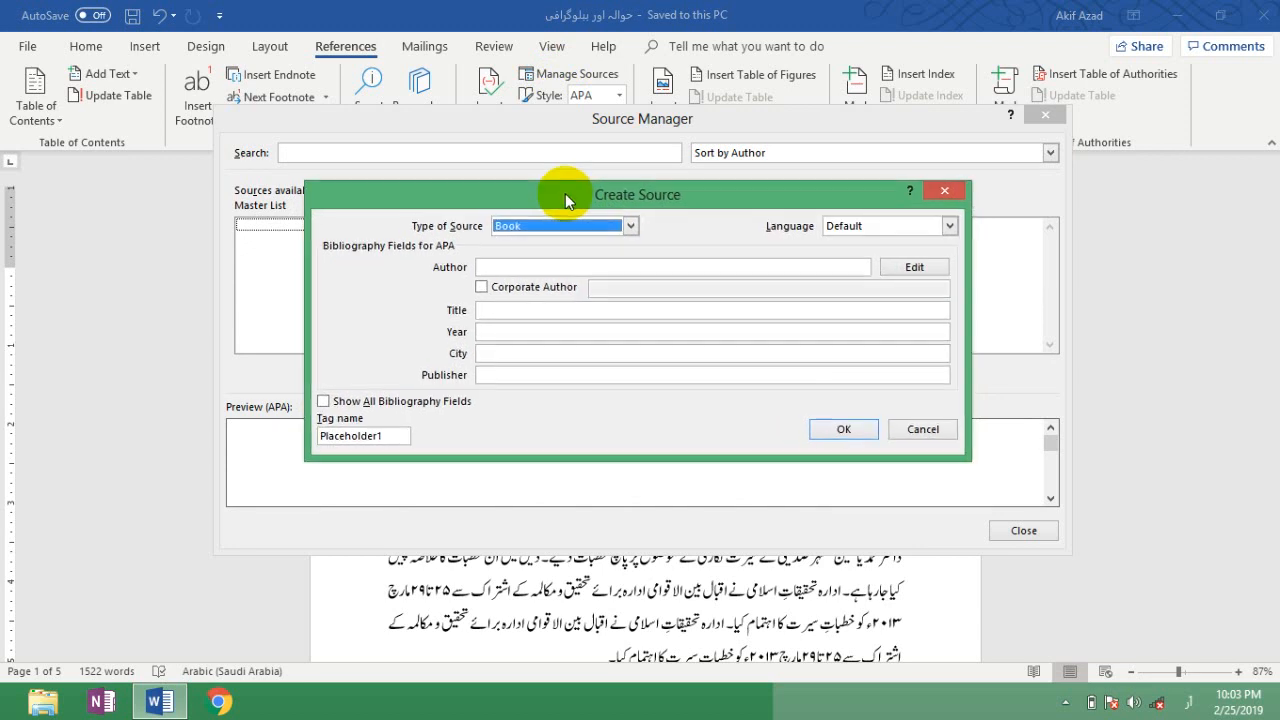
click(944, 190)
click(1050, 116)
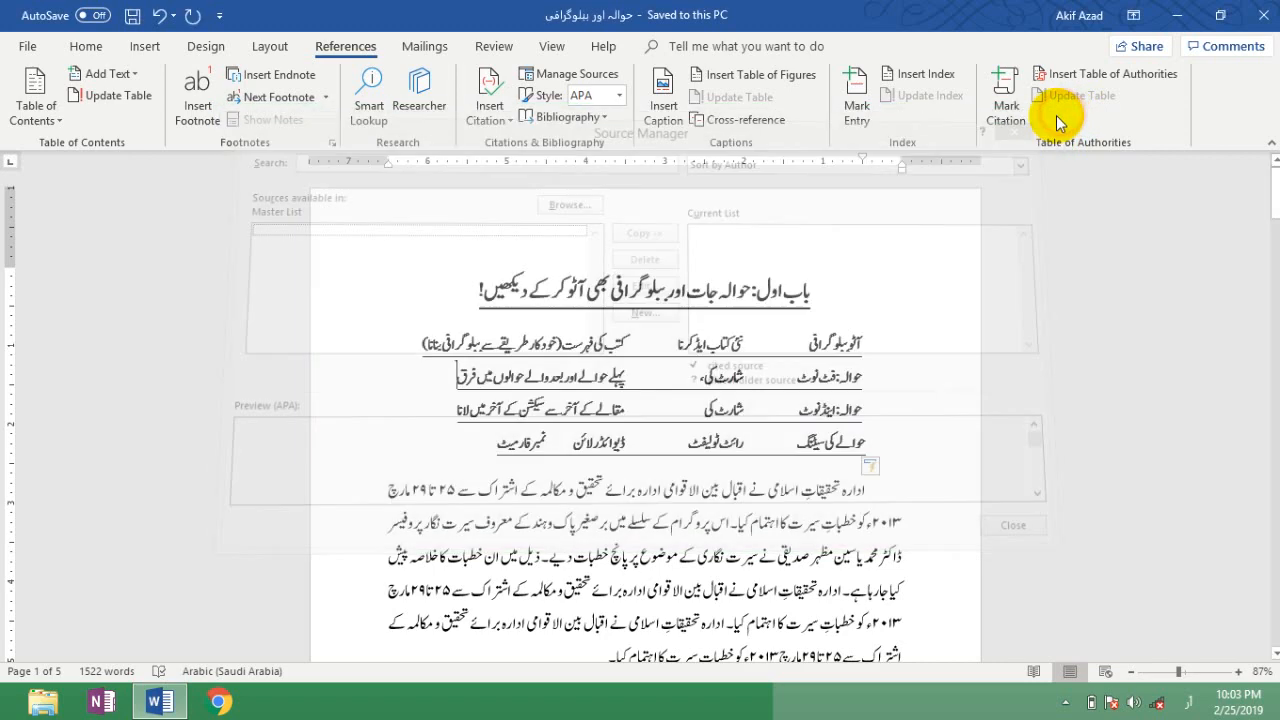
click(818, 440)
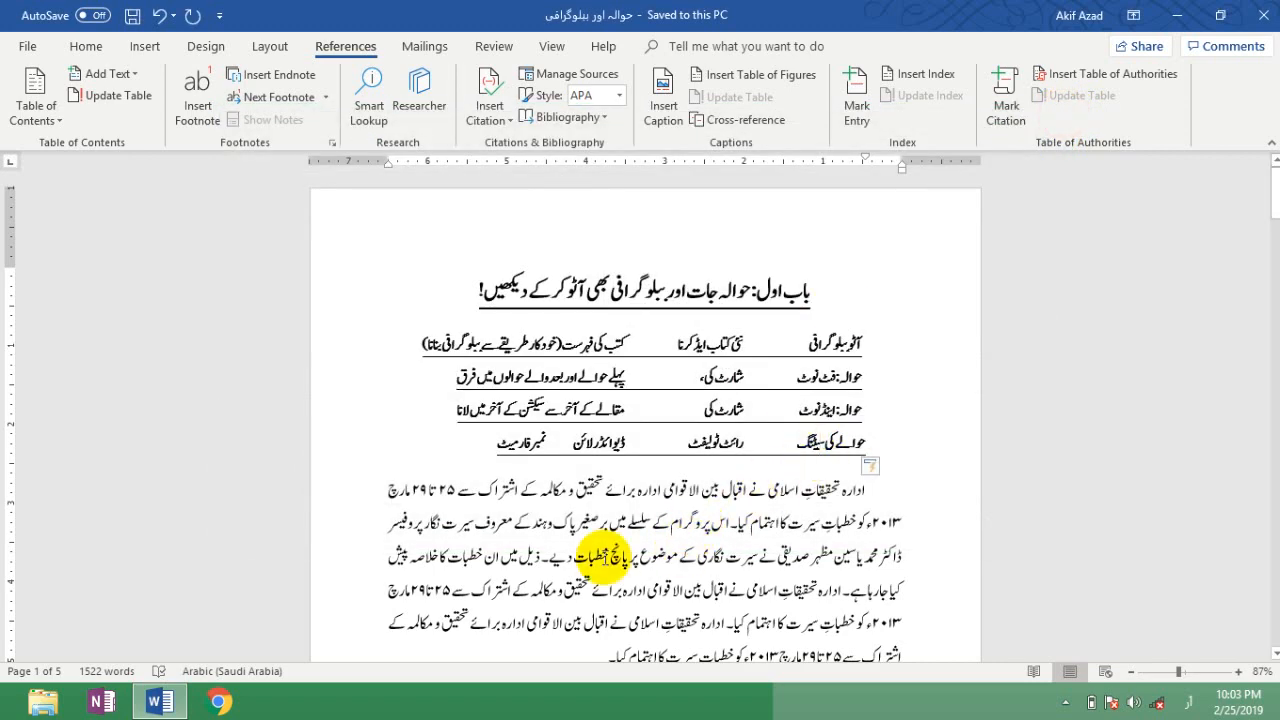
scroll(605, 625, down, 1)
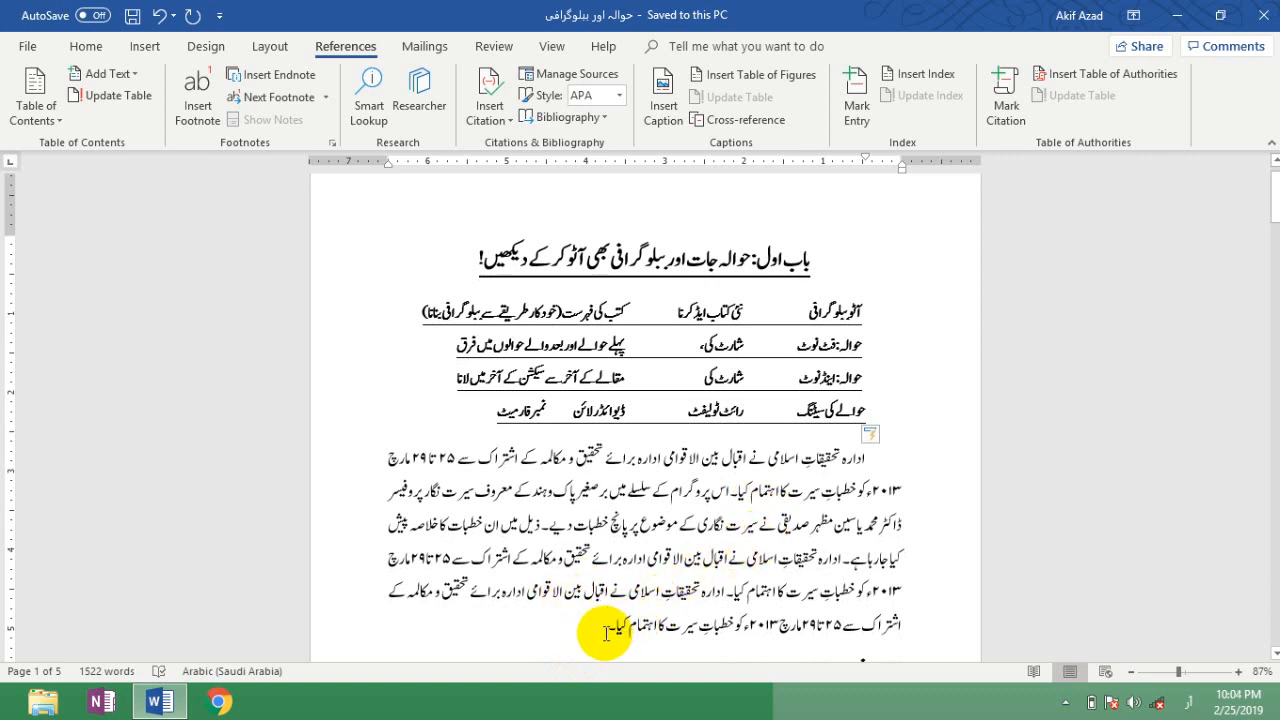
drag(605, 632, 693, 620)
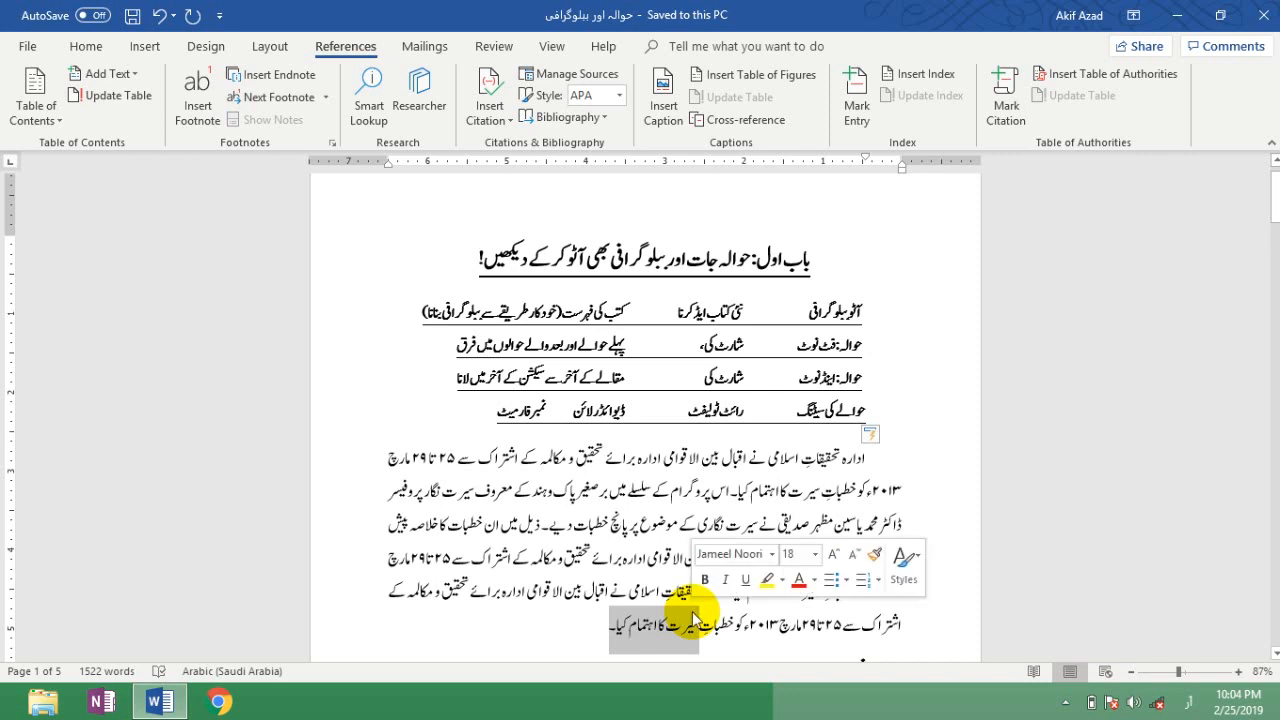
click(574, 495)
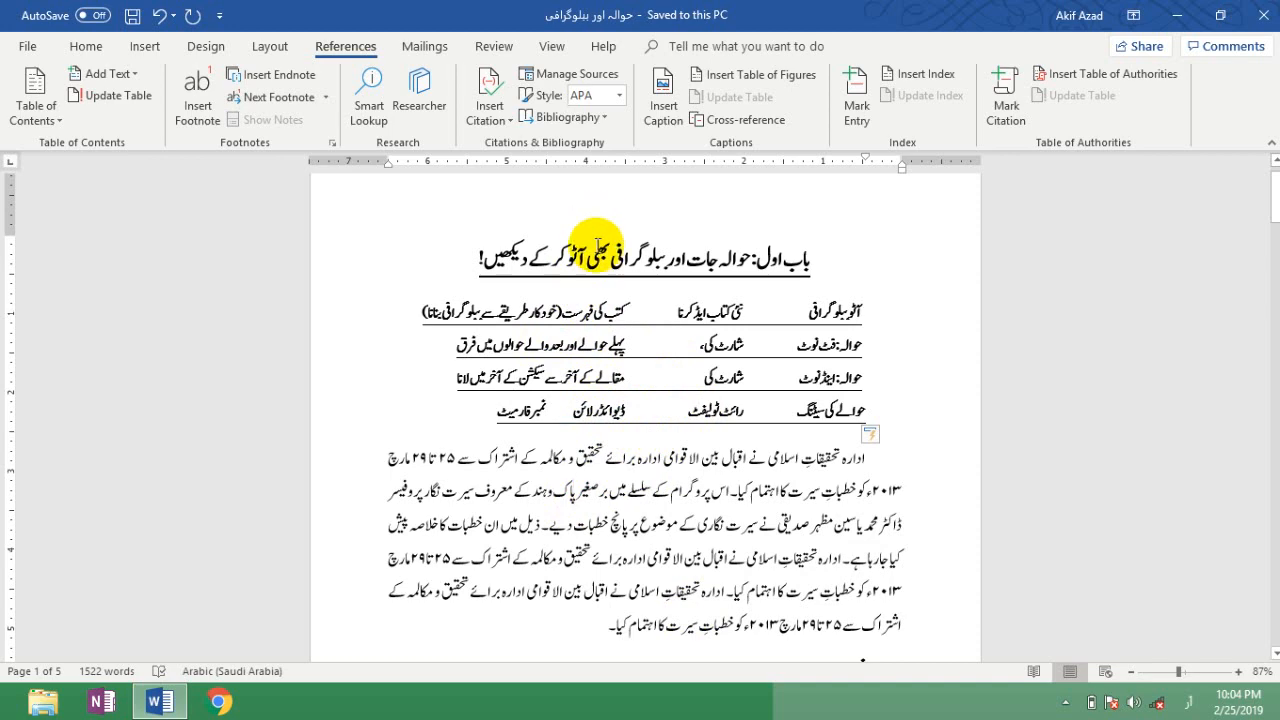
- Start creating a new bibliography source in the Source Manager and set its type to Book
click(577, 73)
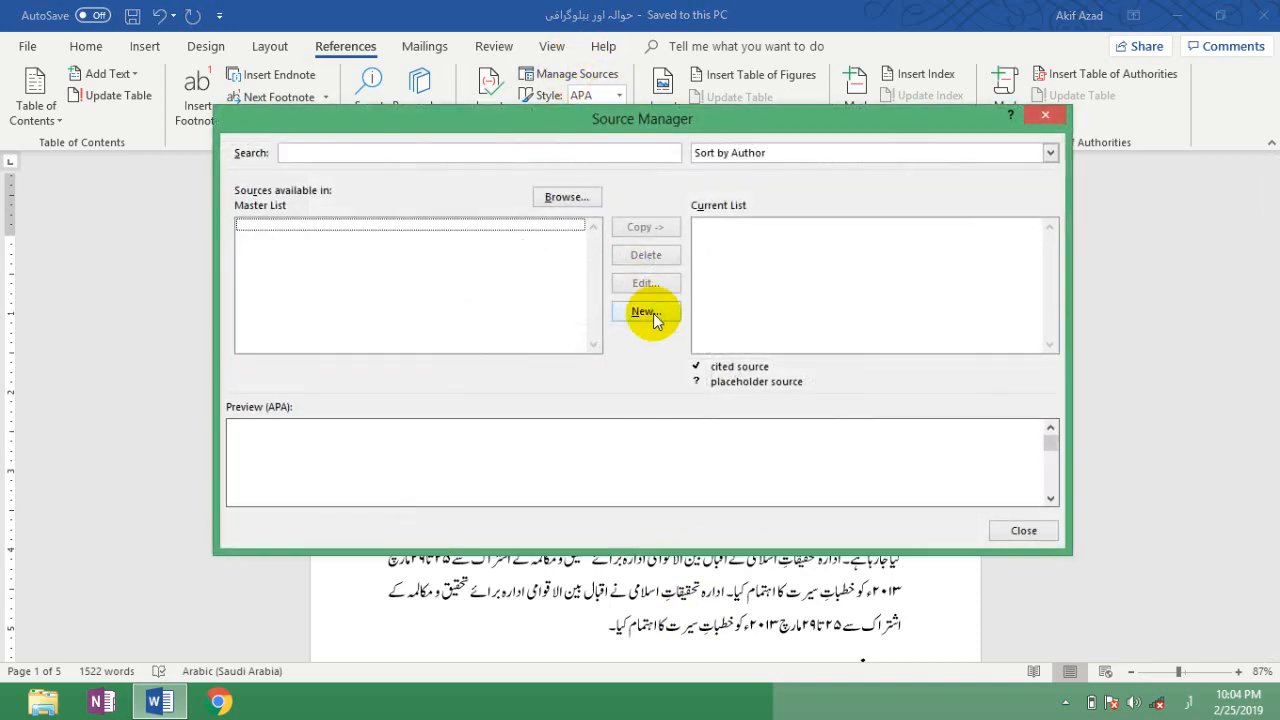
click(645, 311)
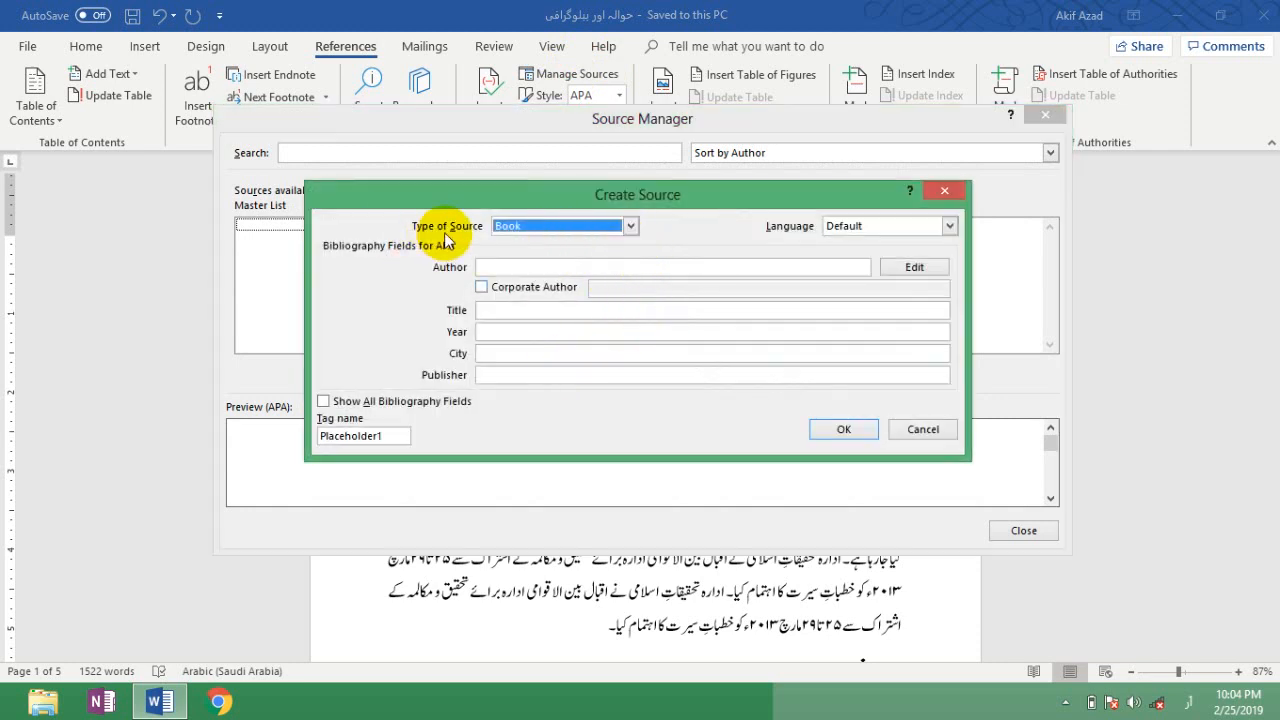
click(631, 225)
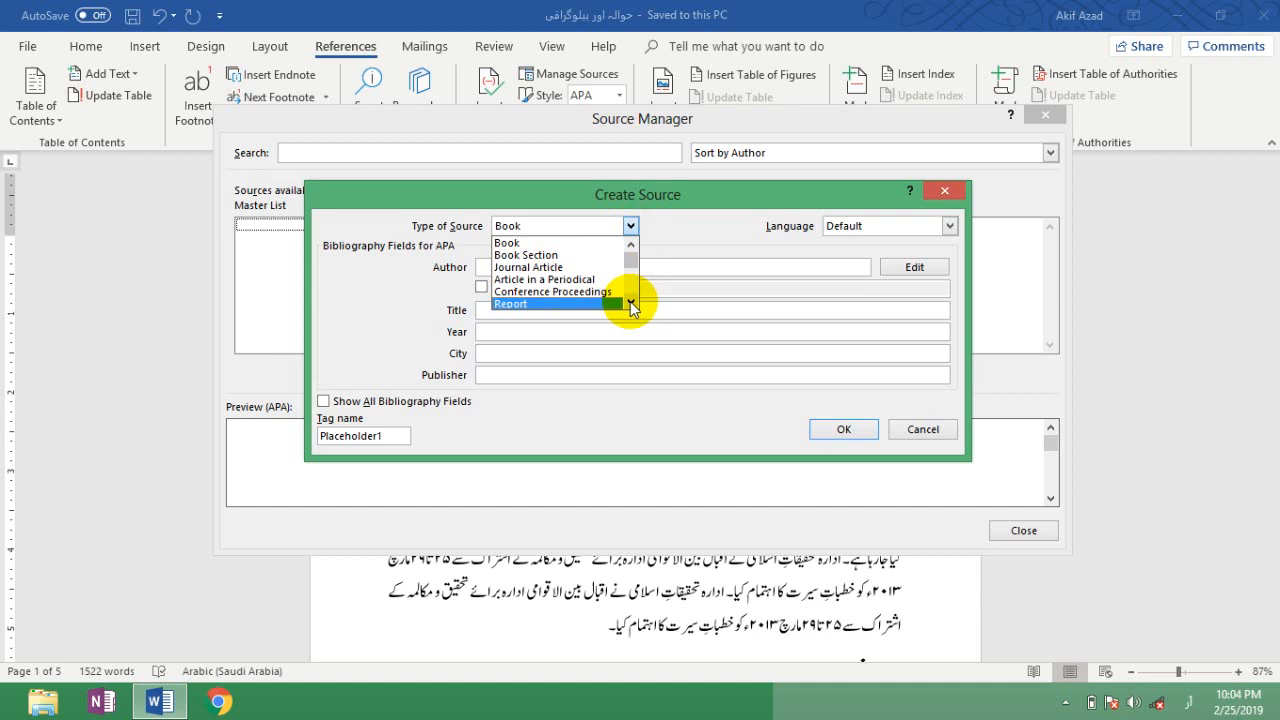
scroll(630, 300, down, 3)
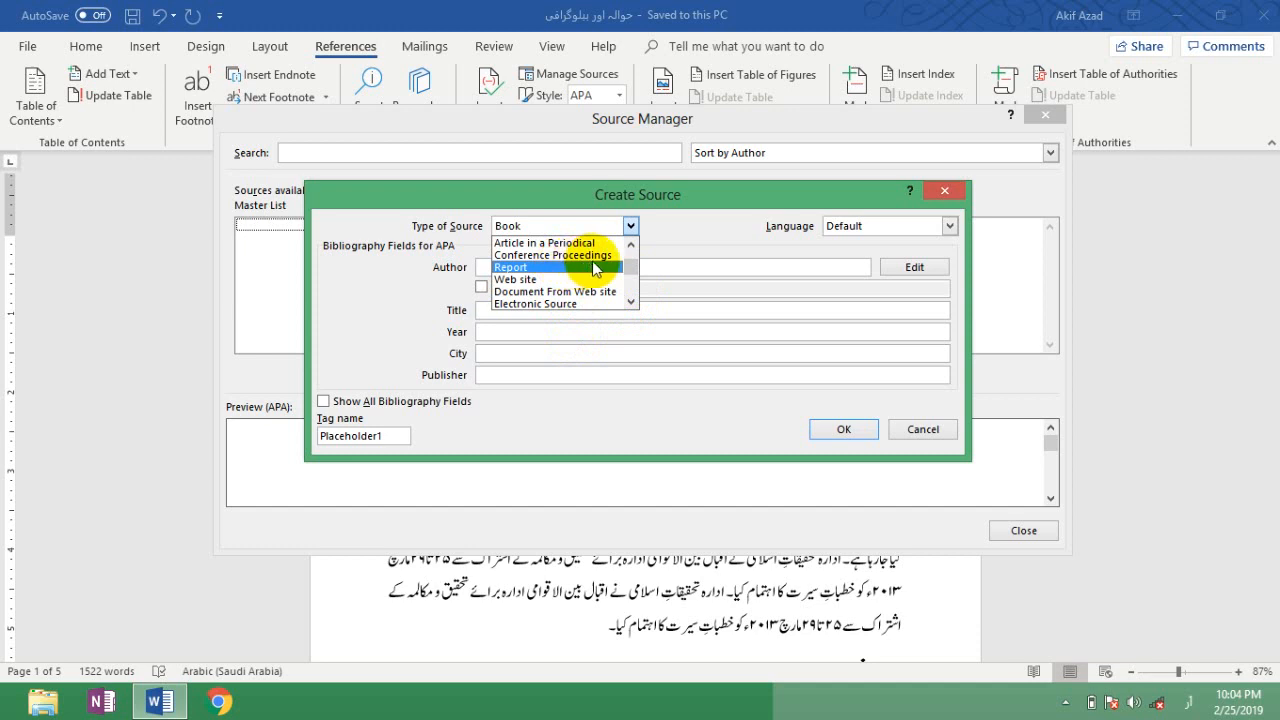
click(700, 242)
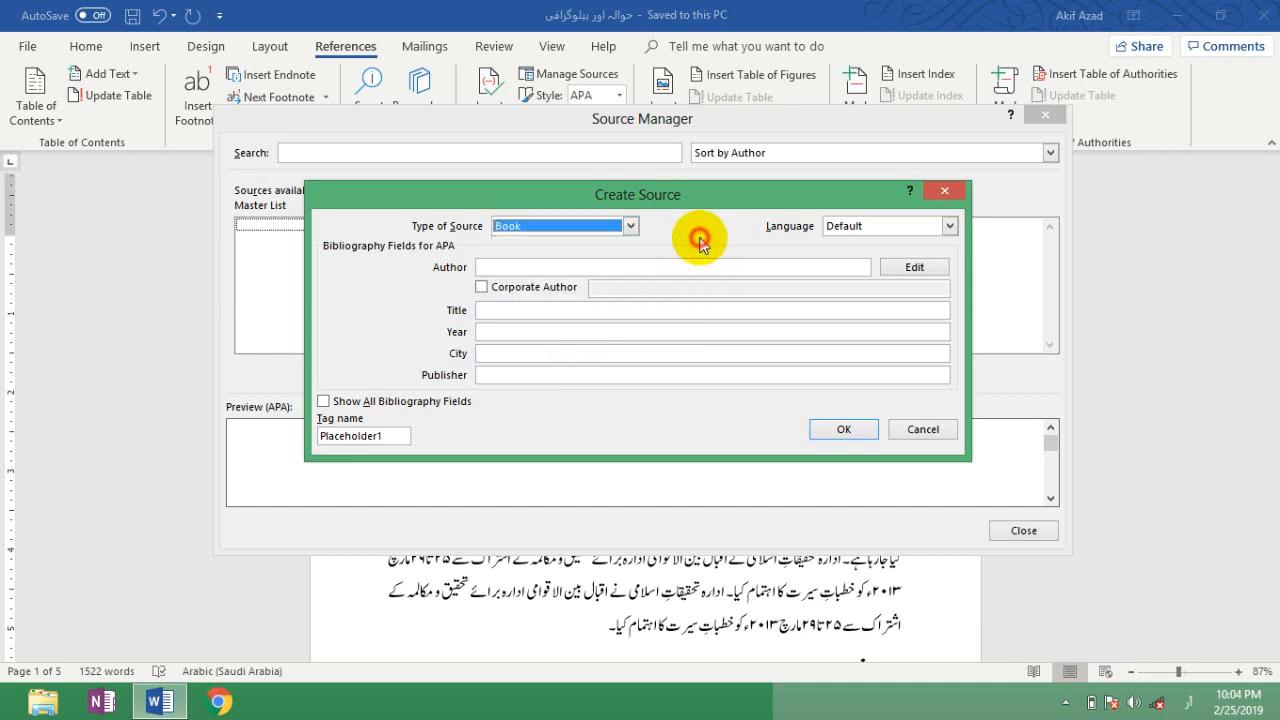
click(634, 228)
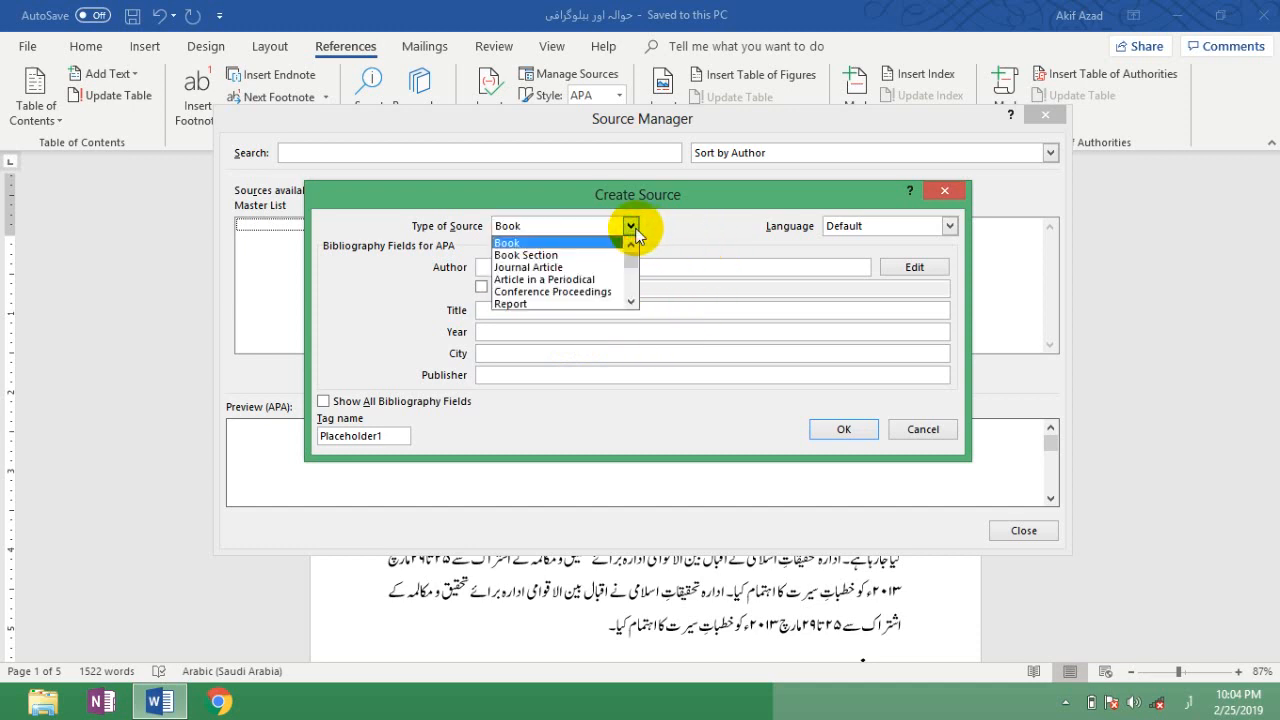
click(608, 245)
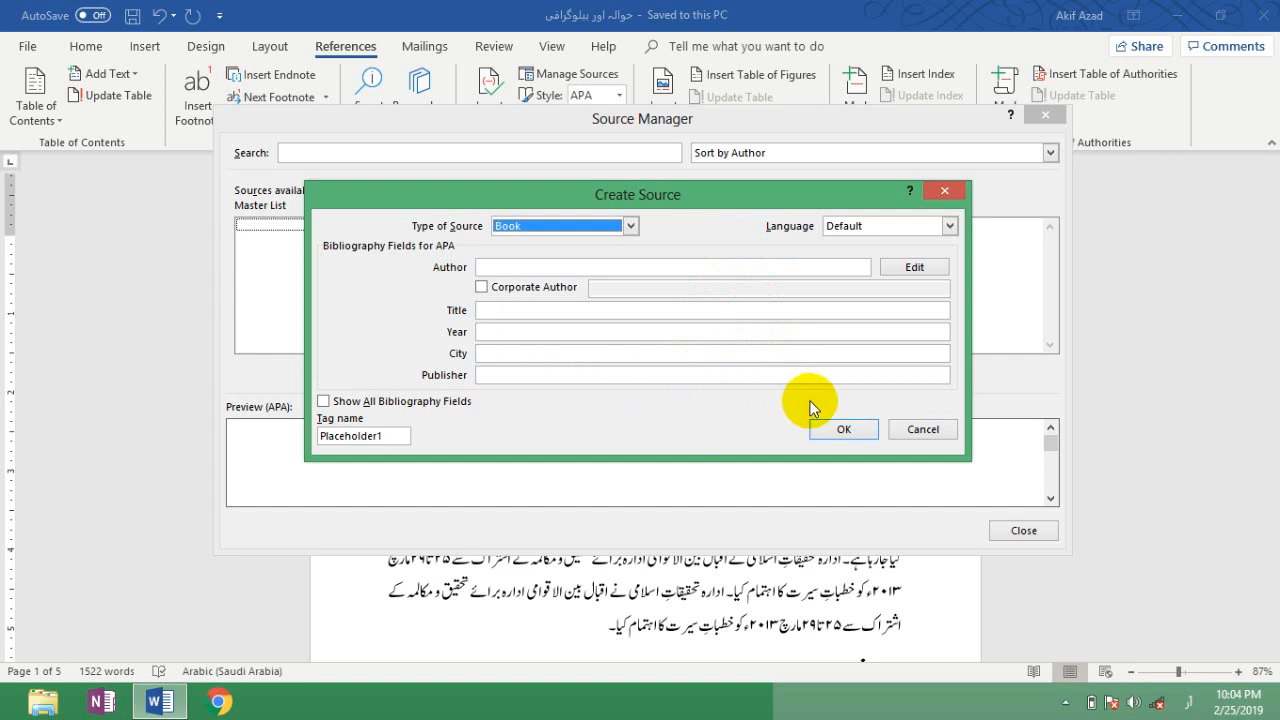
click(632, 226)
click(630, 227)
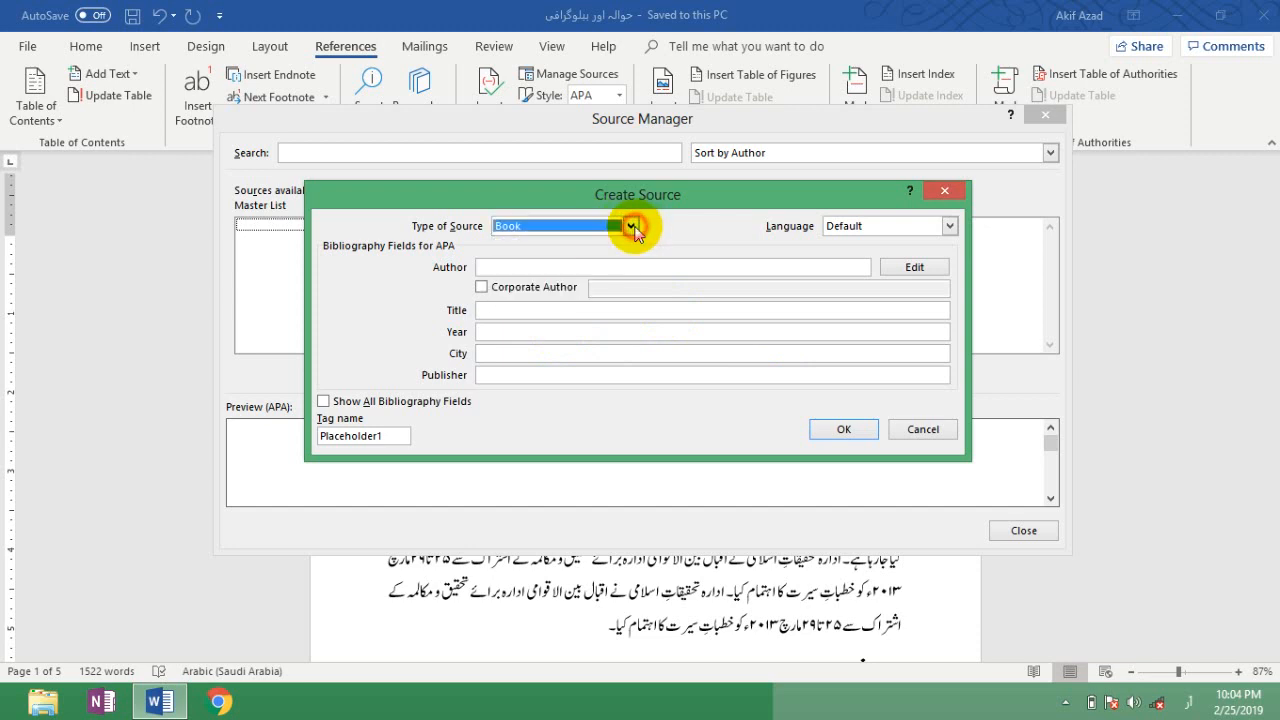
- Enter ابو عبد اللہ محمد بن اسماعیل البخاری as the new source's author and الصحیح للبخاری as its title
click(586, 266)
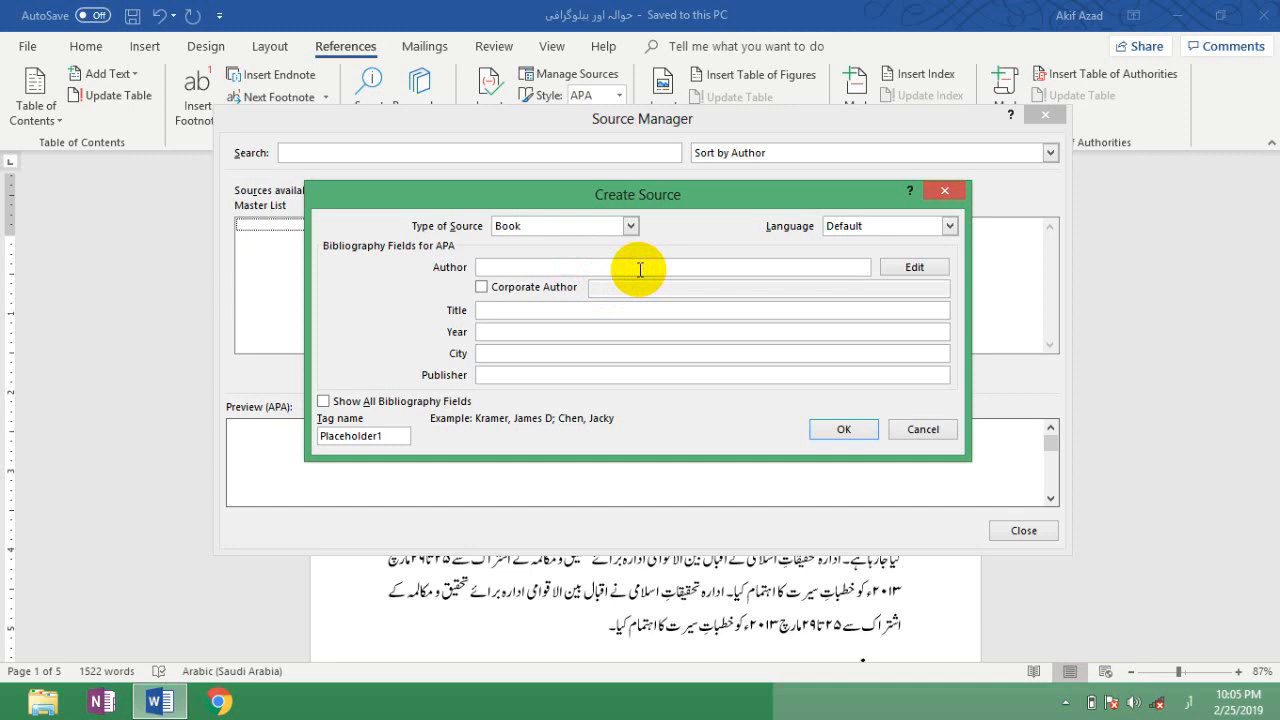
text(ابو)
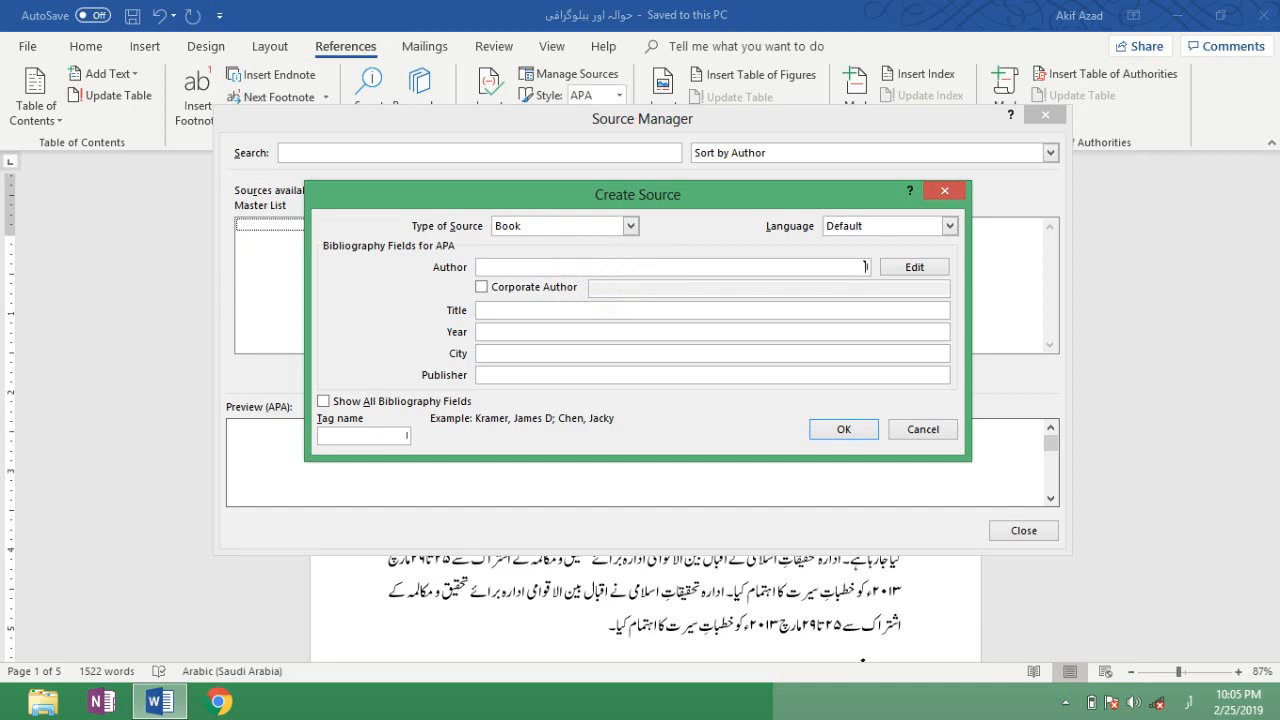
text( عبد اللہ محمد بن اسماعیل البخاری)
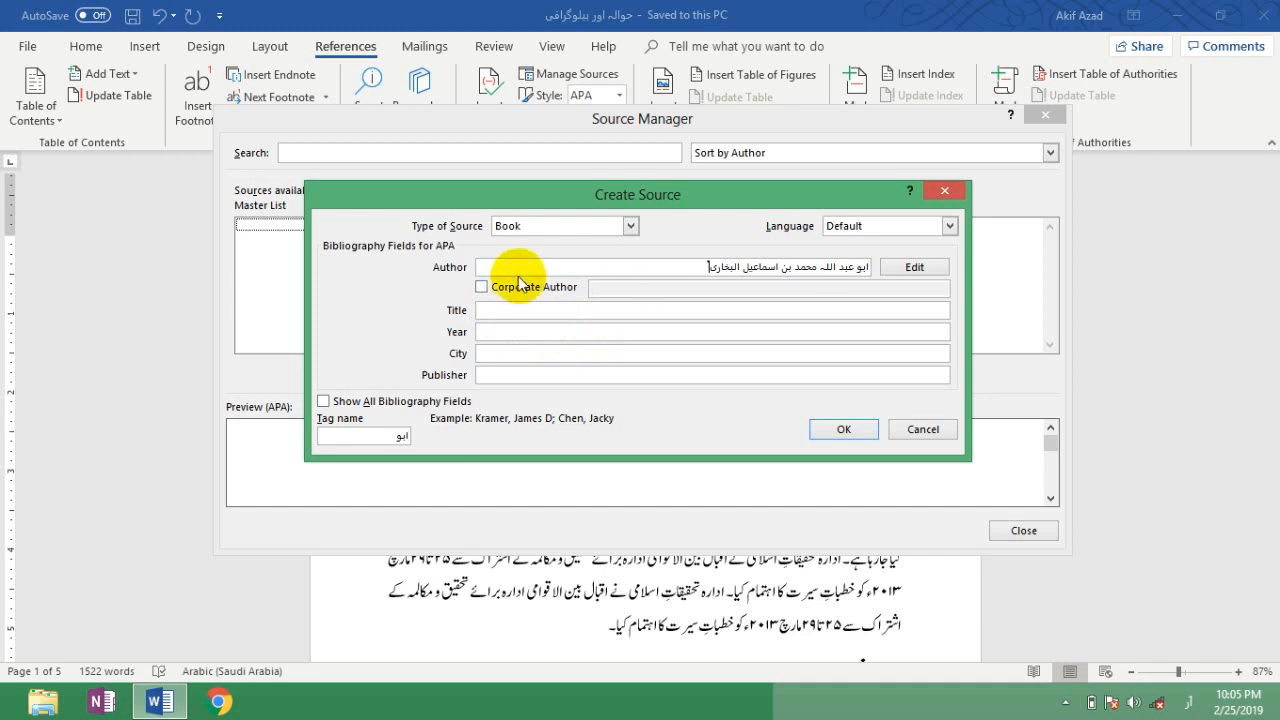
click(576, 316)
text(الصح)
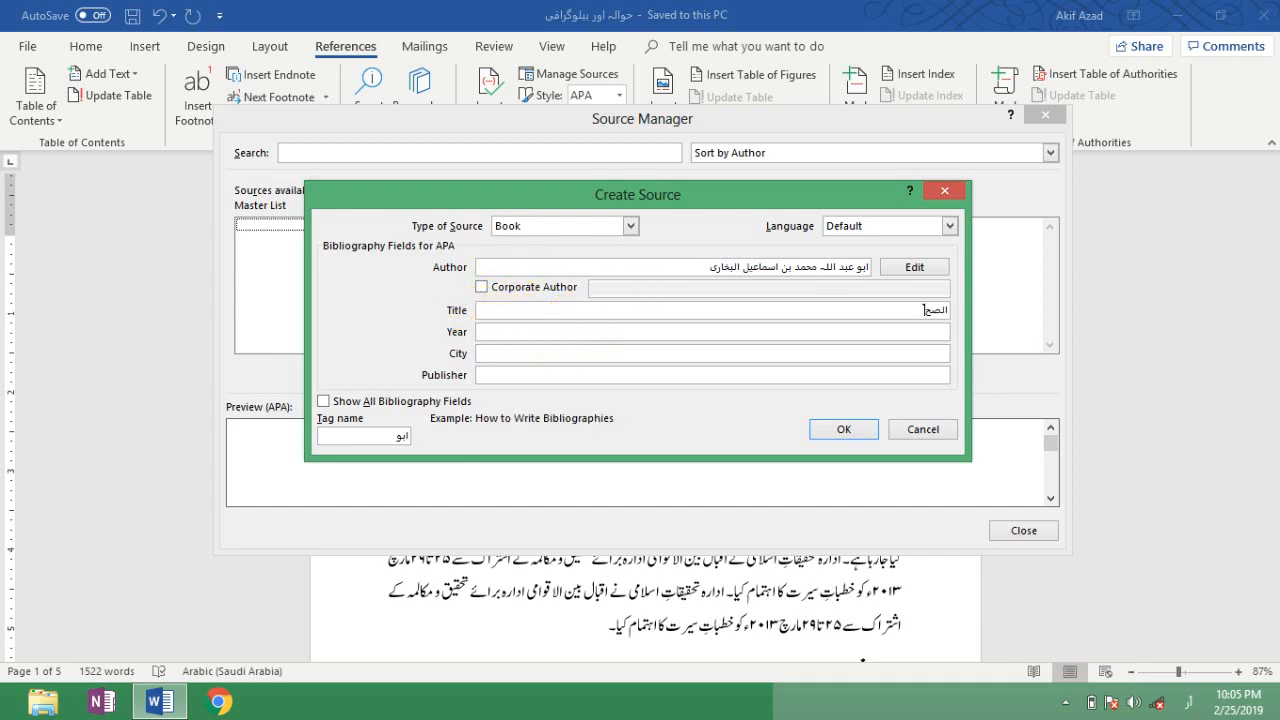
text(يح للبخاری)
- Fill in the source's publication details: year 2004, city لاہور and publisher مکتبہ رحمانیہ
click(610, 332)
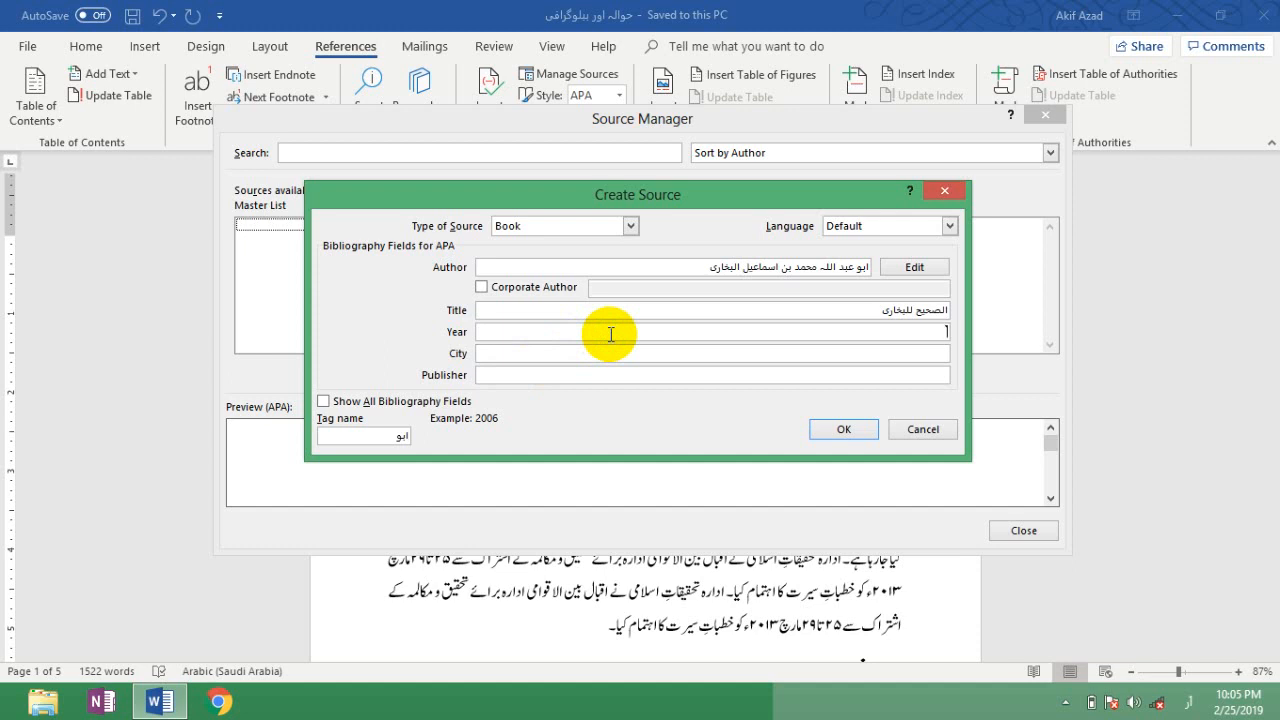
text(2004)
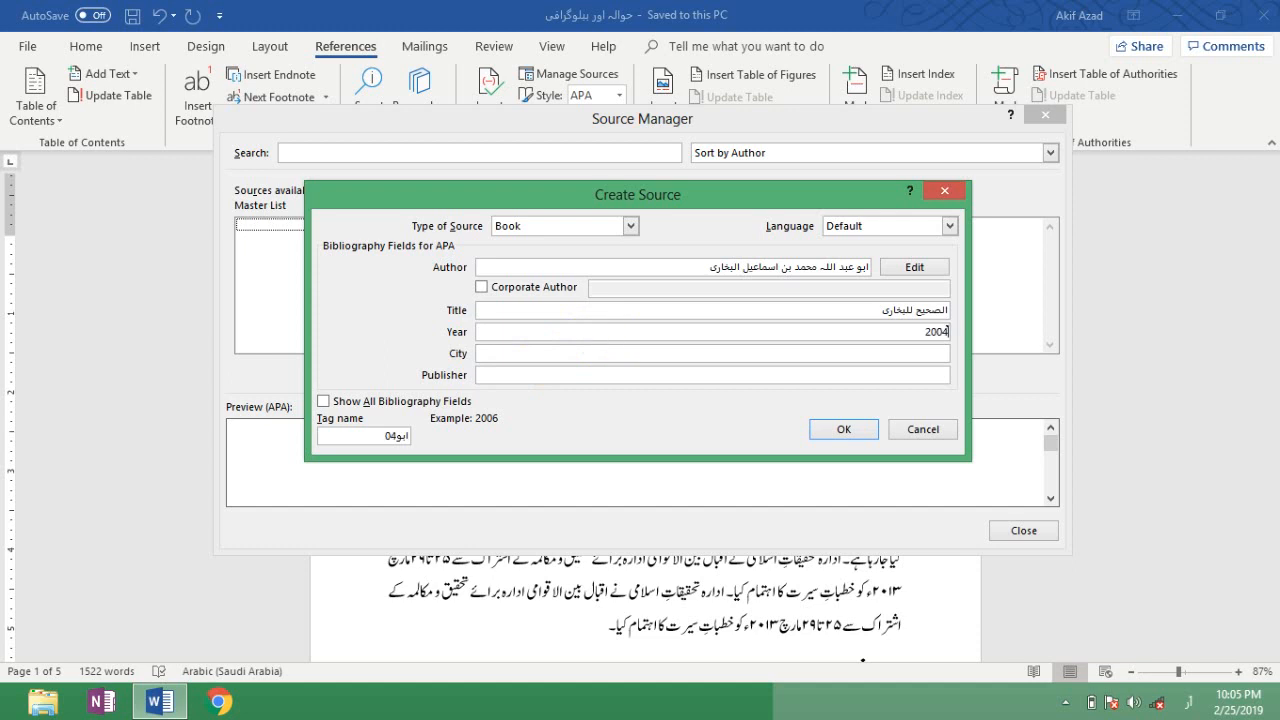
click(614, 354)
text(لاہور)
click(614, 372)
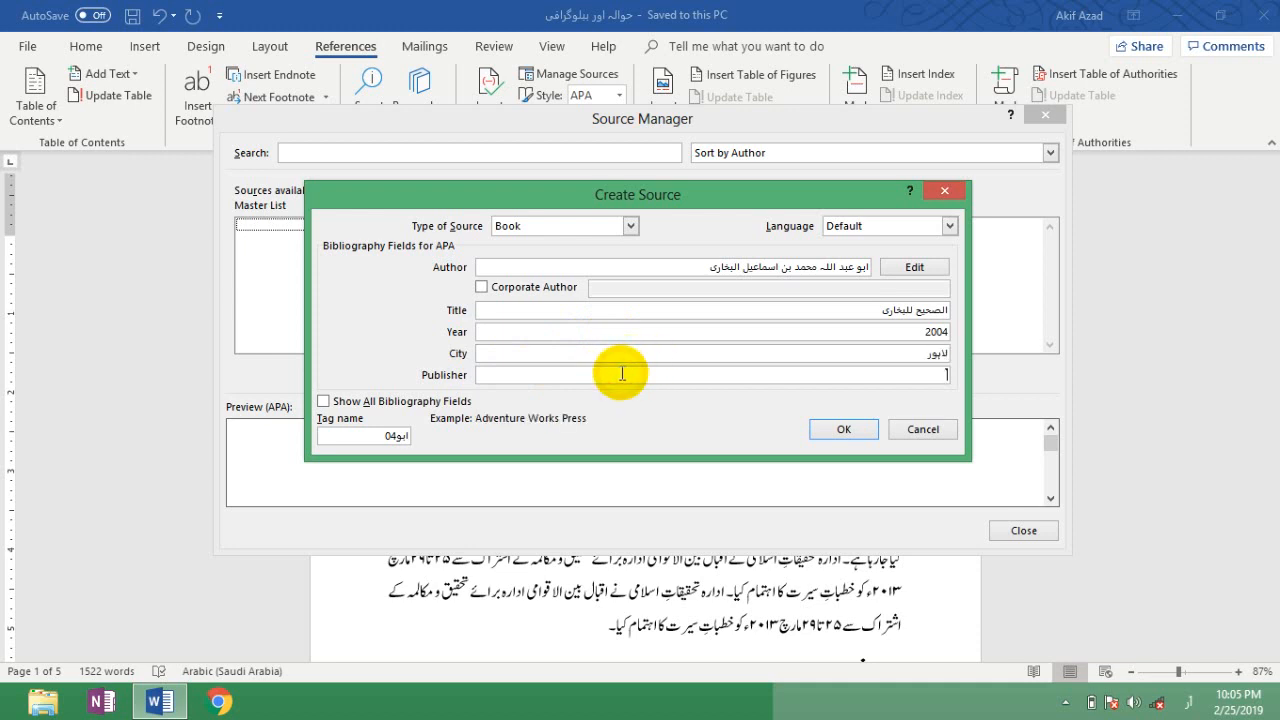
text(مکتبہ رحمانیہ)
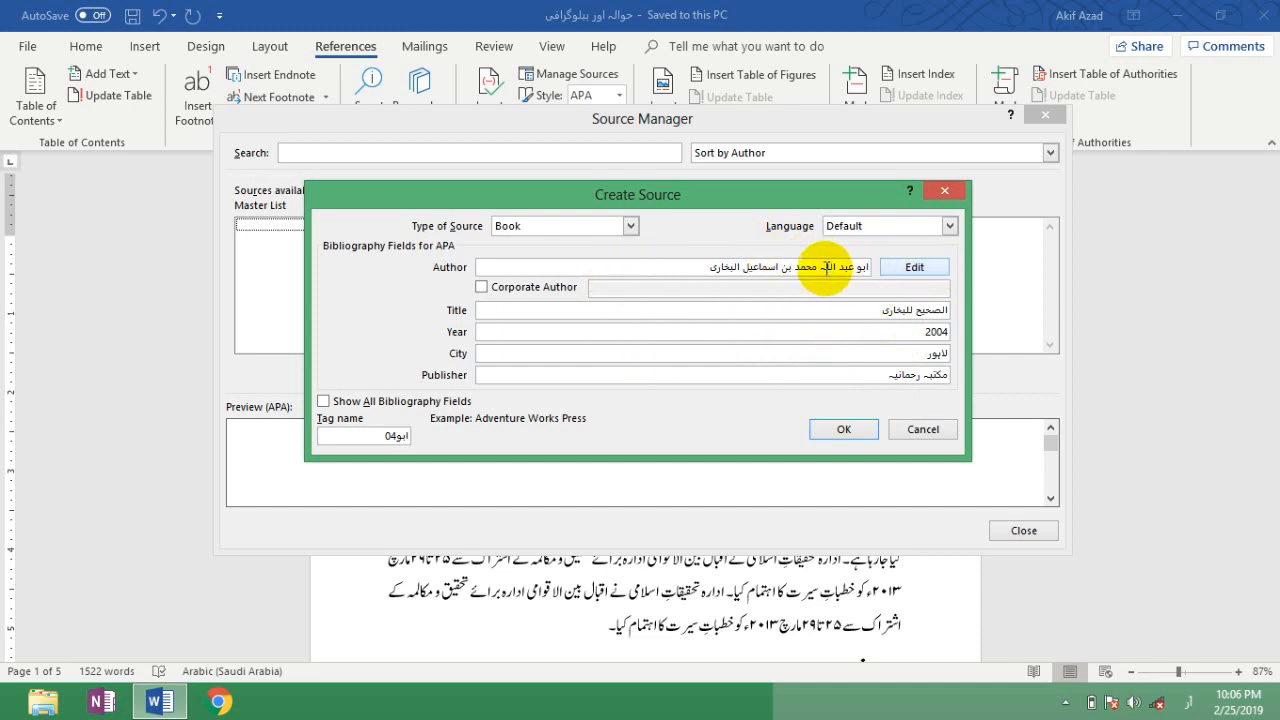
- View how the new source's author is listed in the Edit Name dialog and close it without changes
click(910, 268)
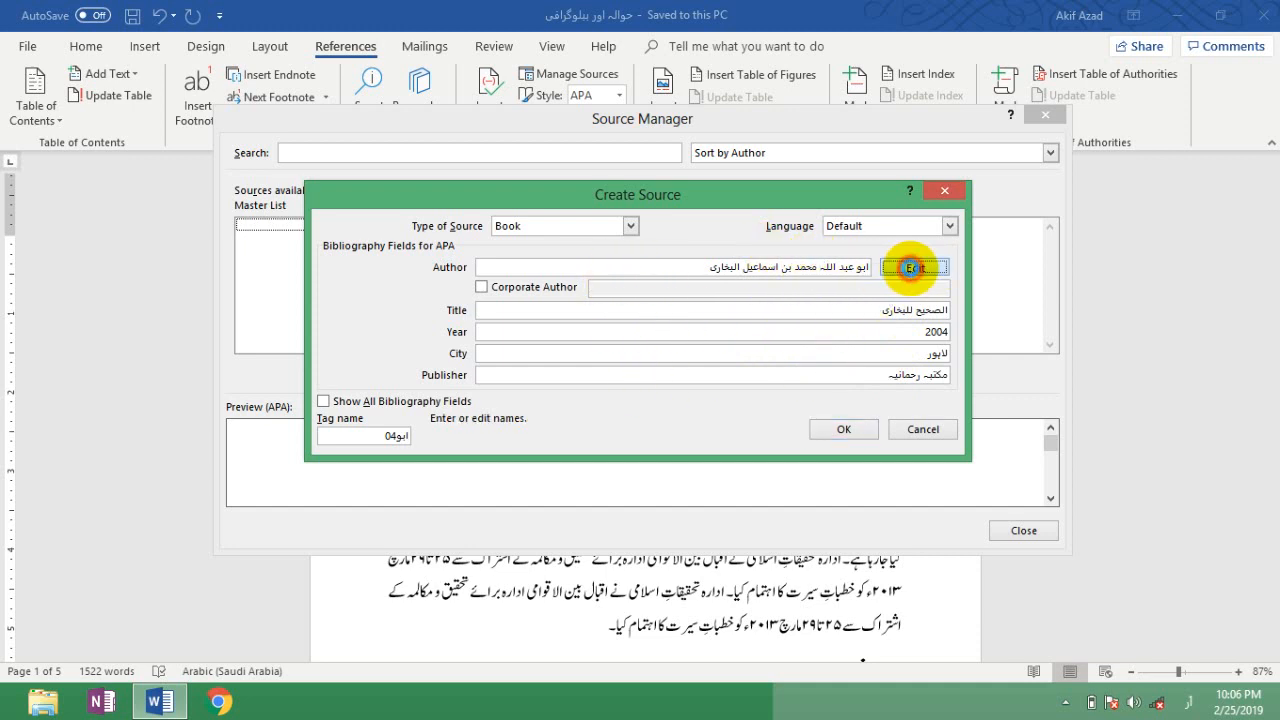
drag(709, 188, 797, 178)
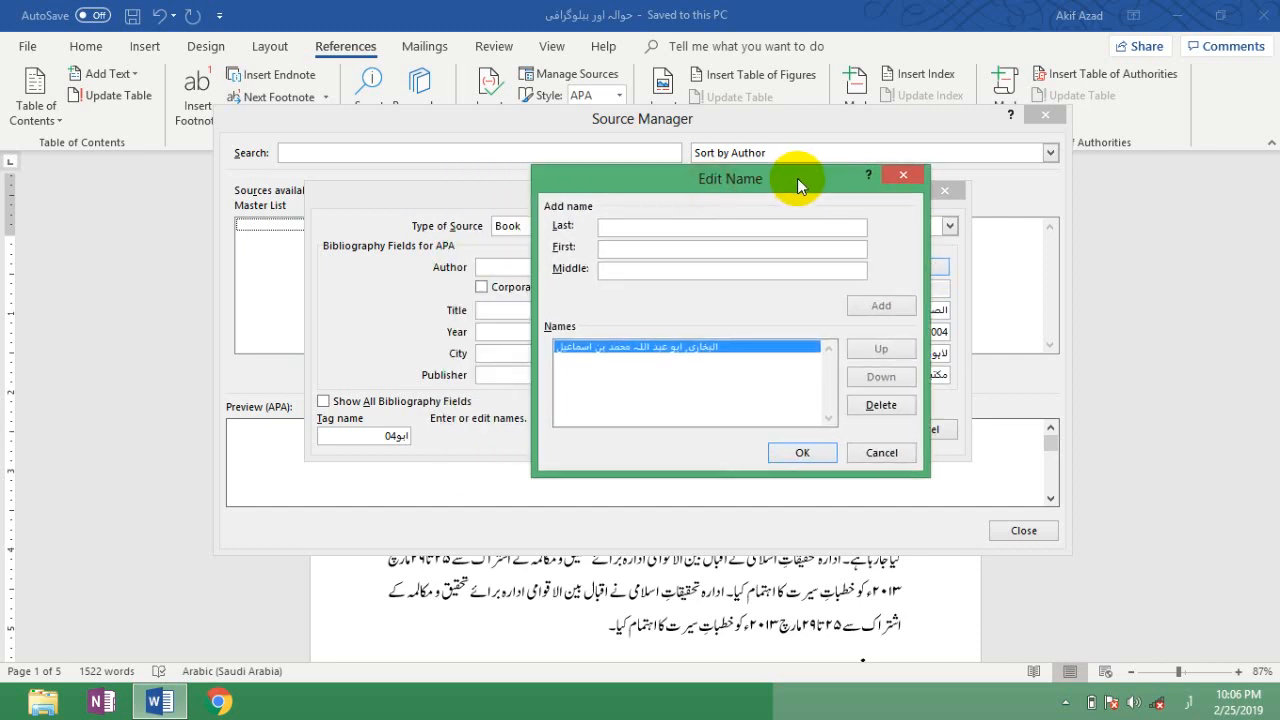
click(907, 175)
click(910, 268)
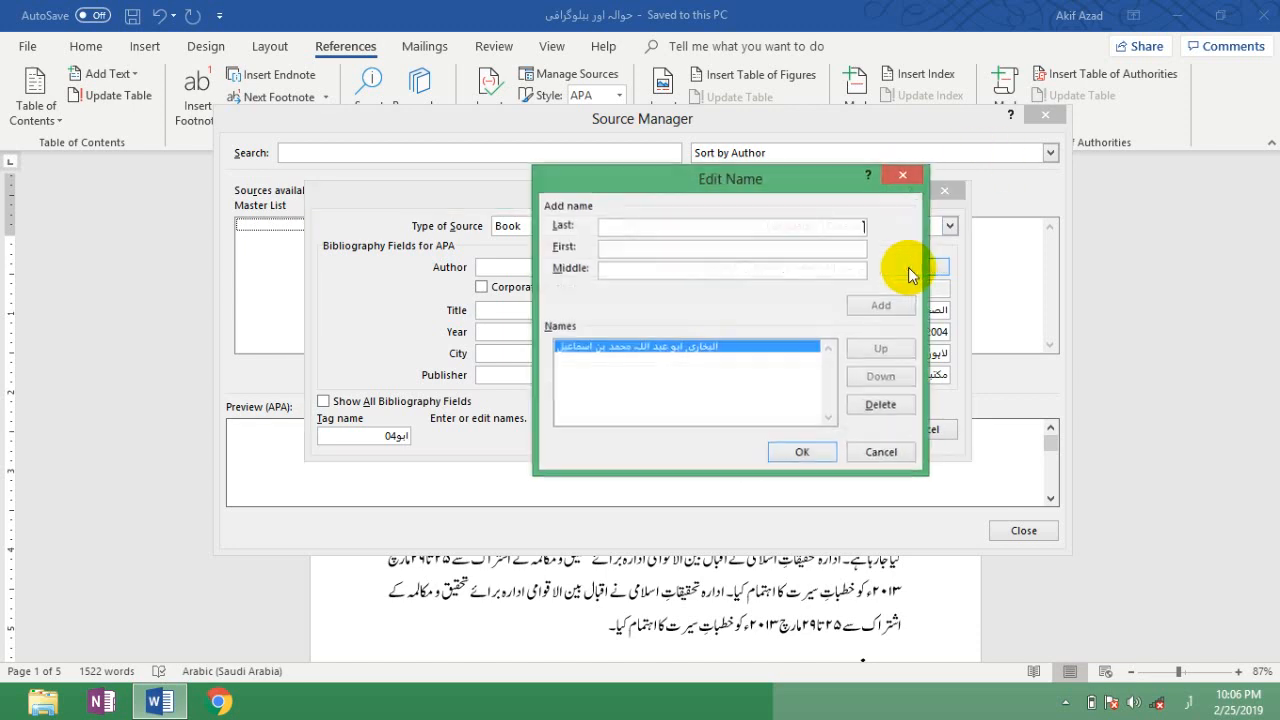
click(905, 175)
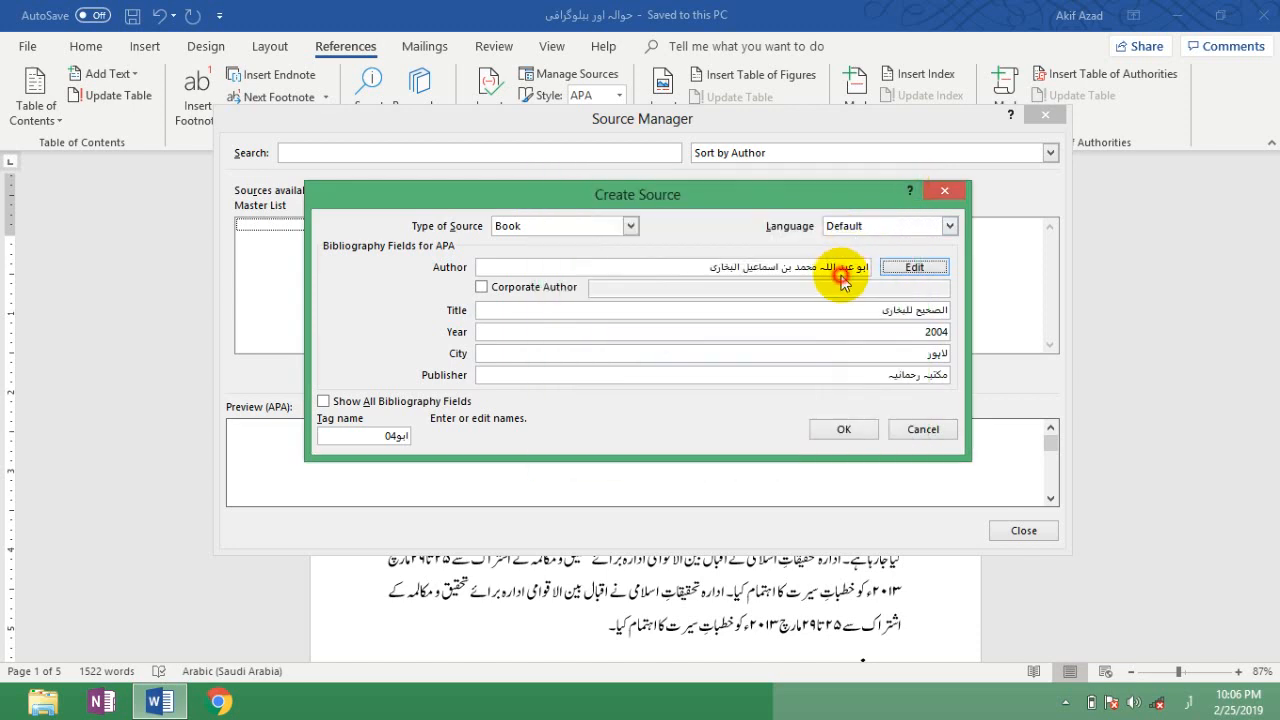
- Examine the surname البخاری and the full name in the source's Author field
click(825, 265)
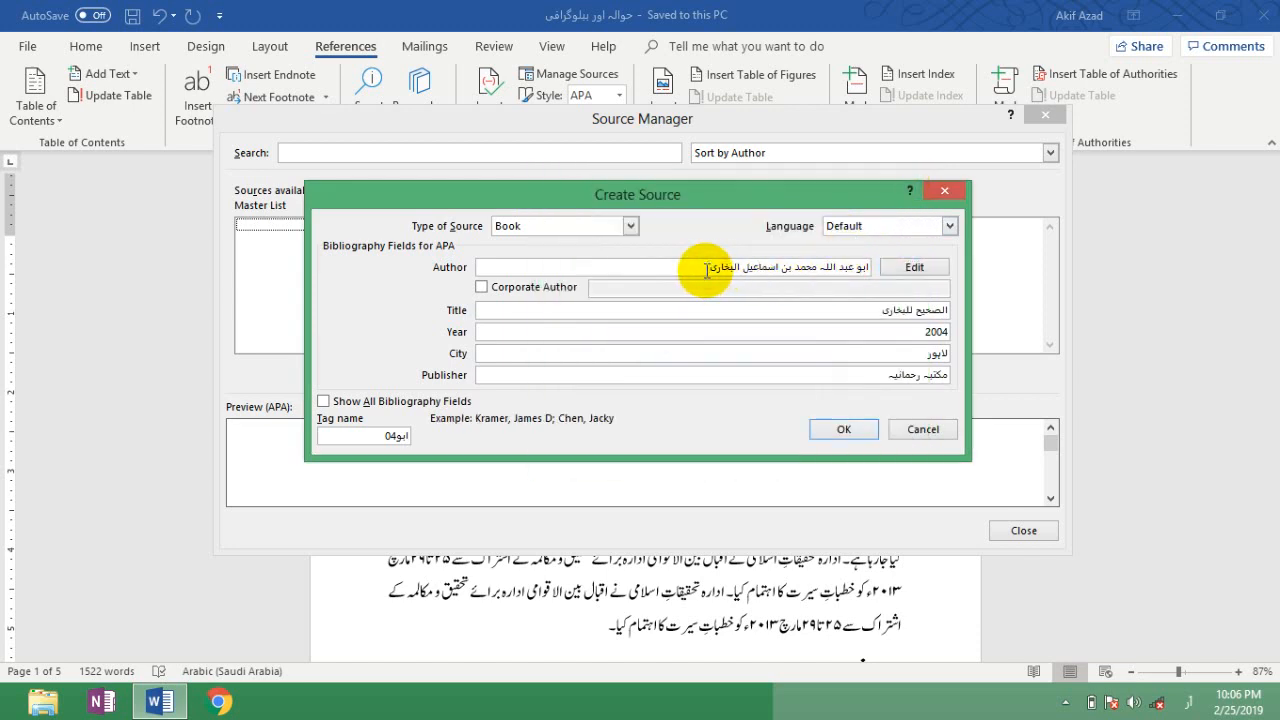
drag(708, 268, 737, 266)
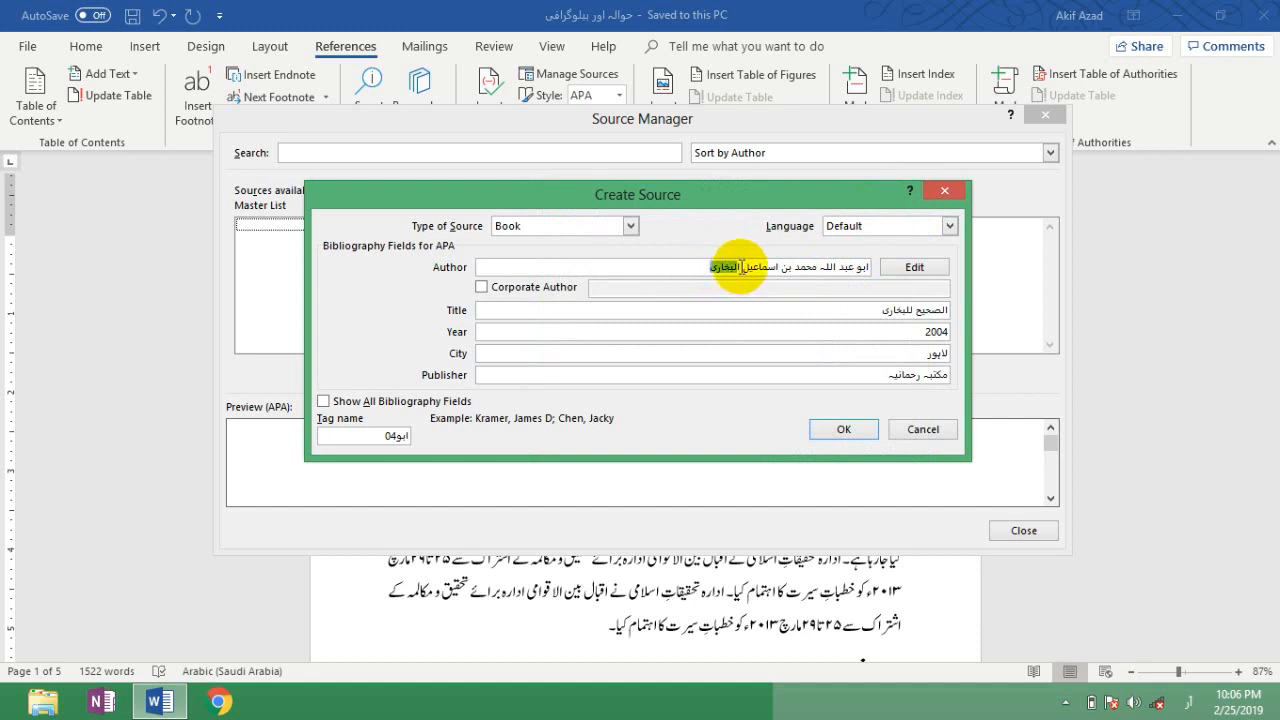
click(742, 267)
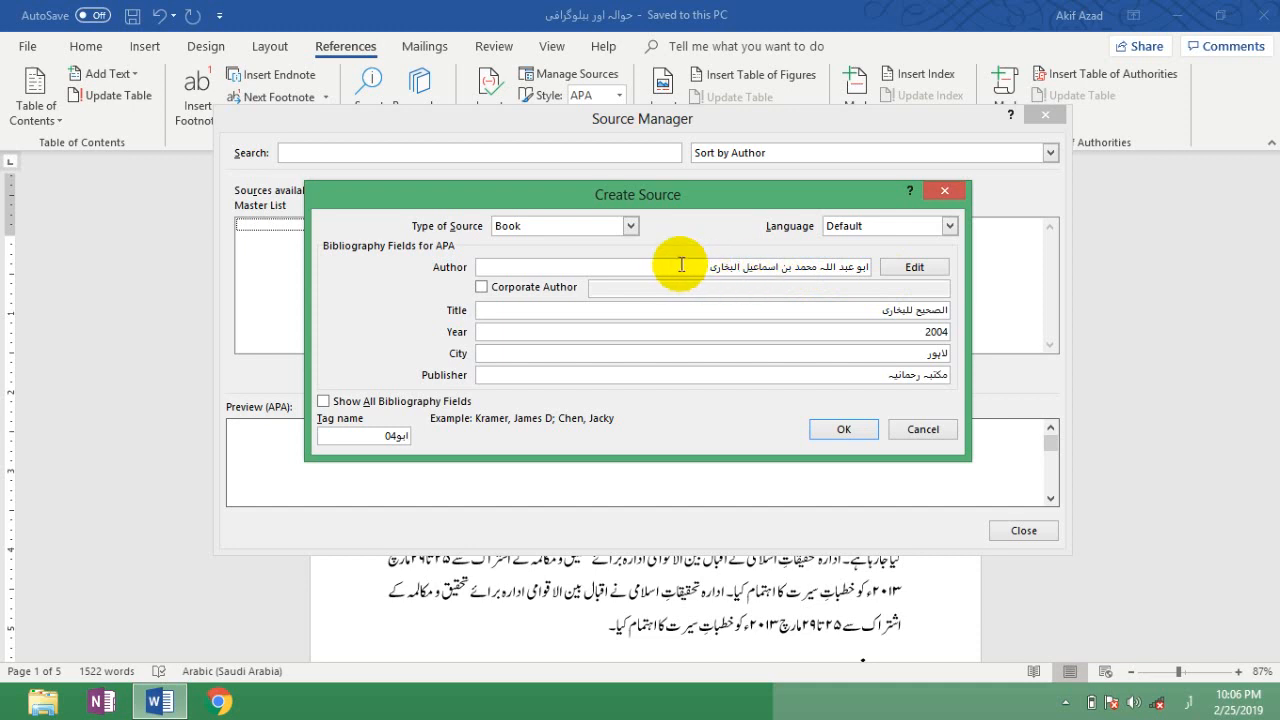
drag(681, 265, 868, 268)
click(740, 267)
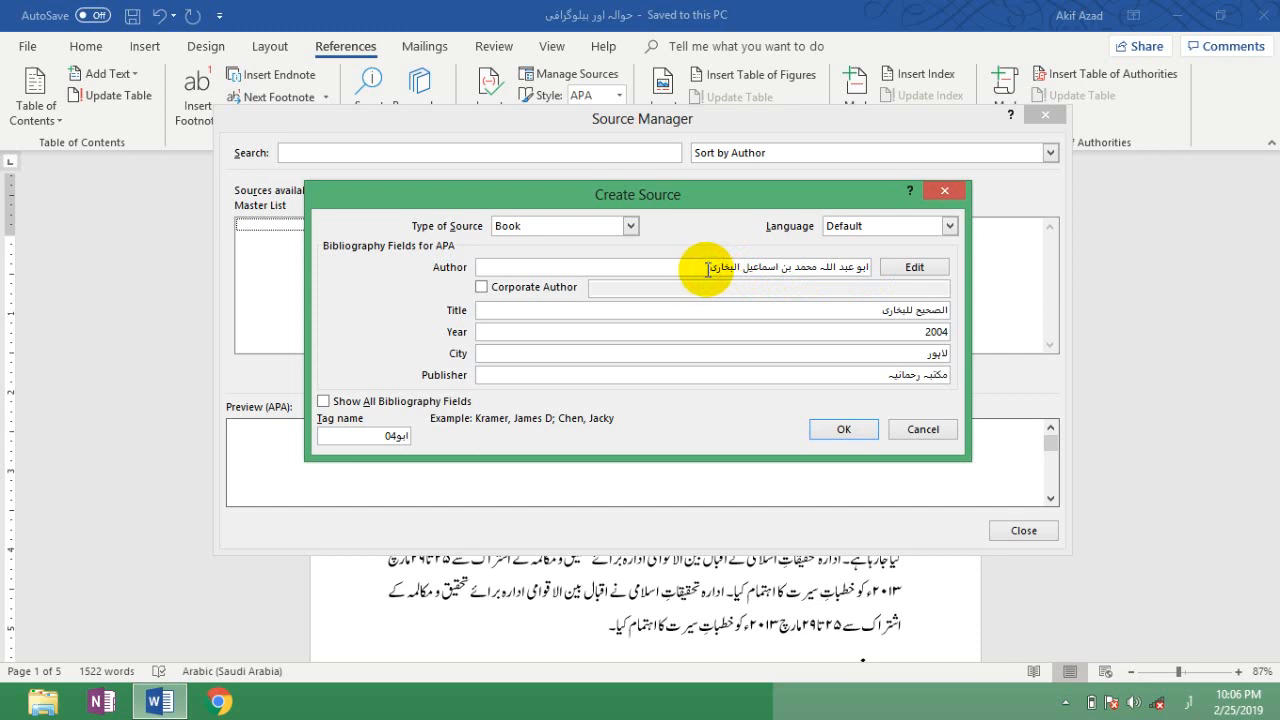
- Compare the surname in the Author field with the Last, First and Middle entries of the Edit Name dialog, leaving the name unedited
click(912, 268)
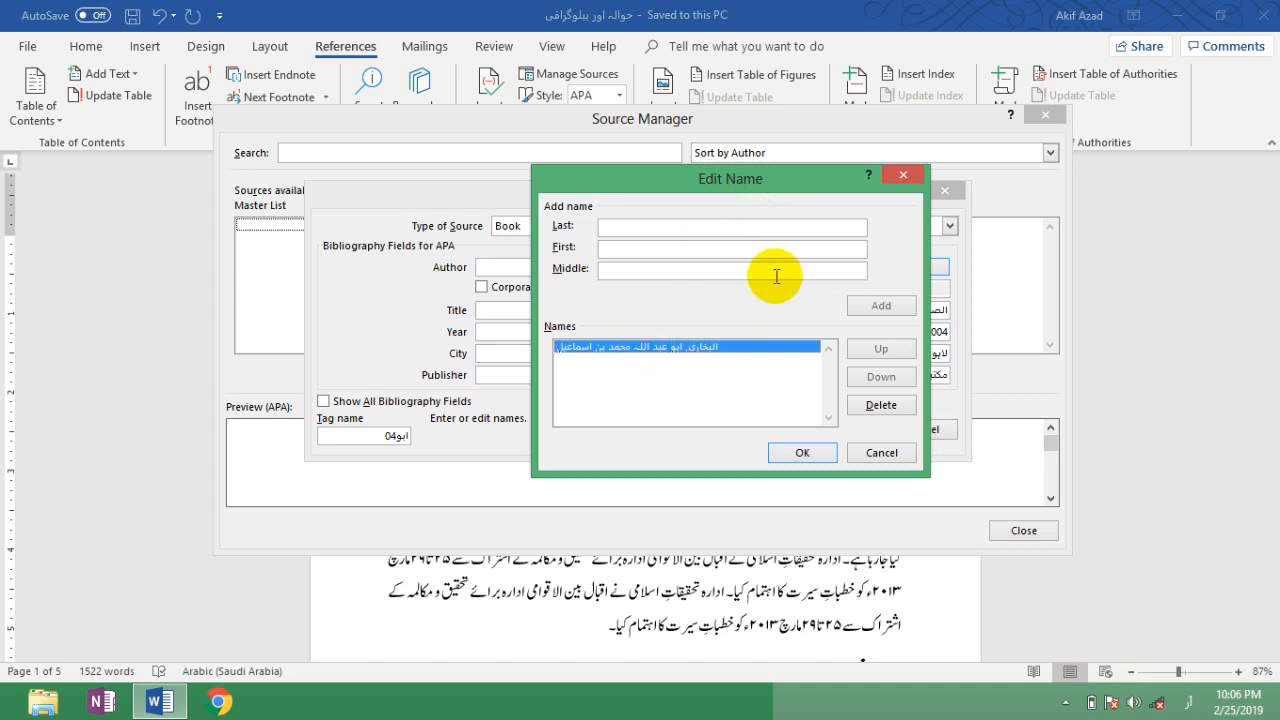
drag(813, 184, 519, 226)
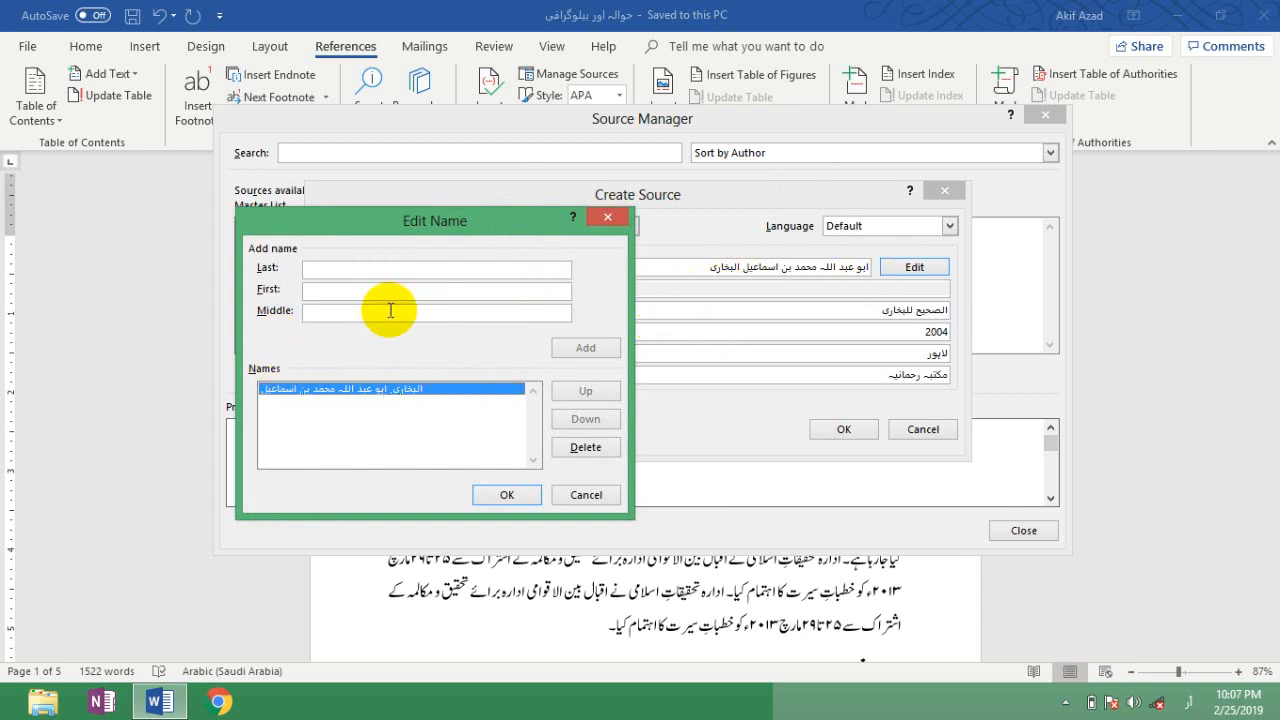
click(496, 272)
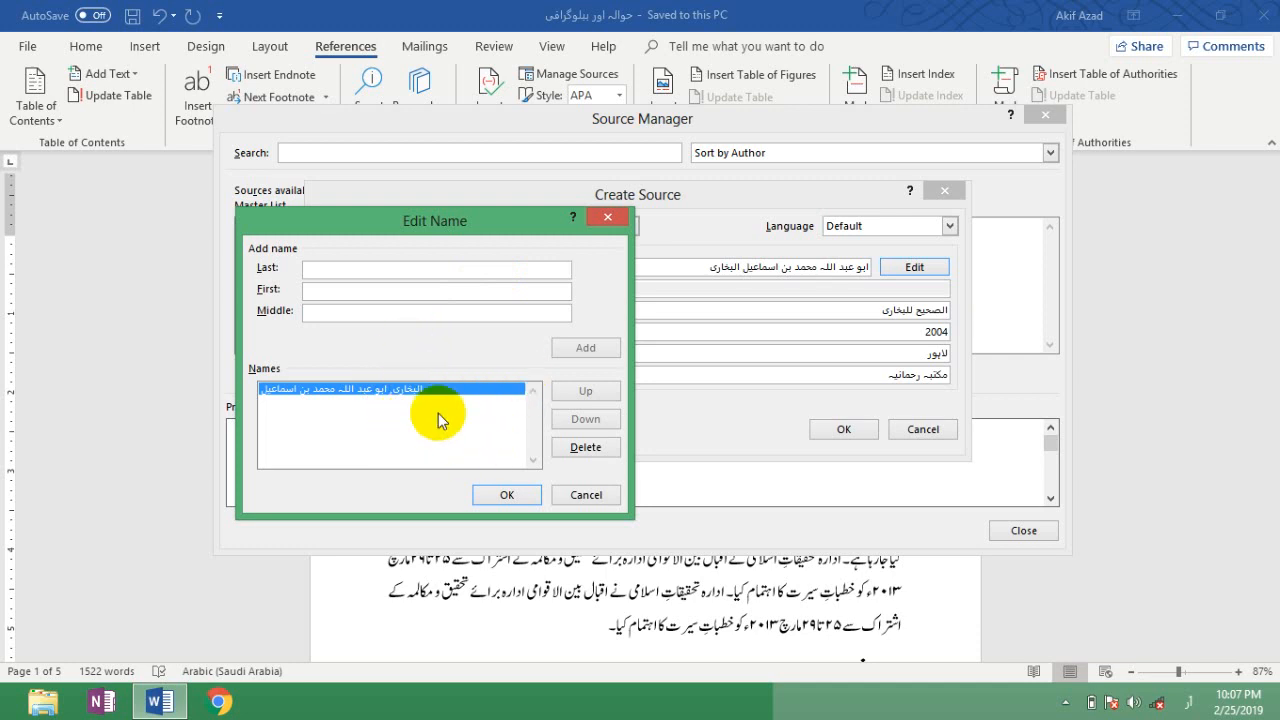
click(612, 219)
click(716, 266)
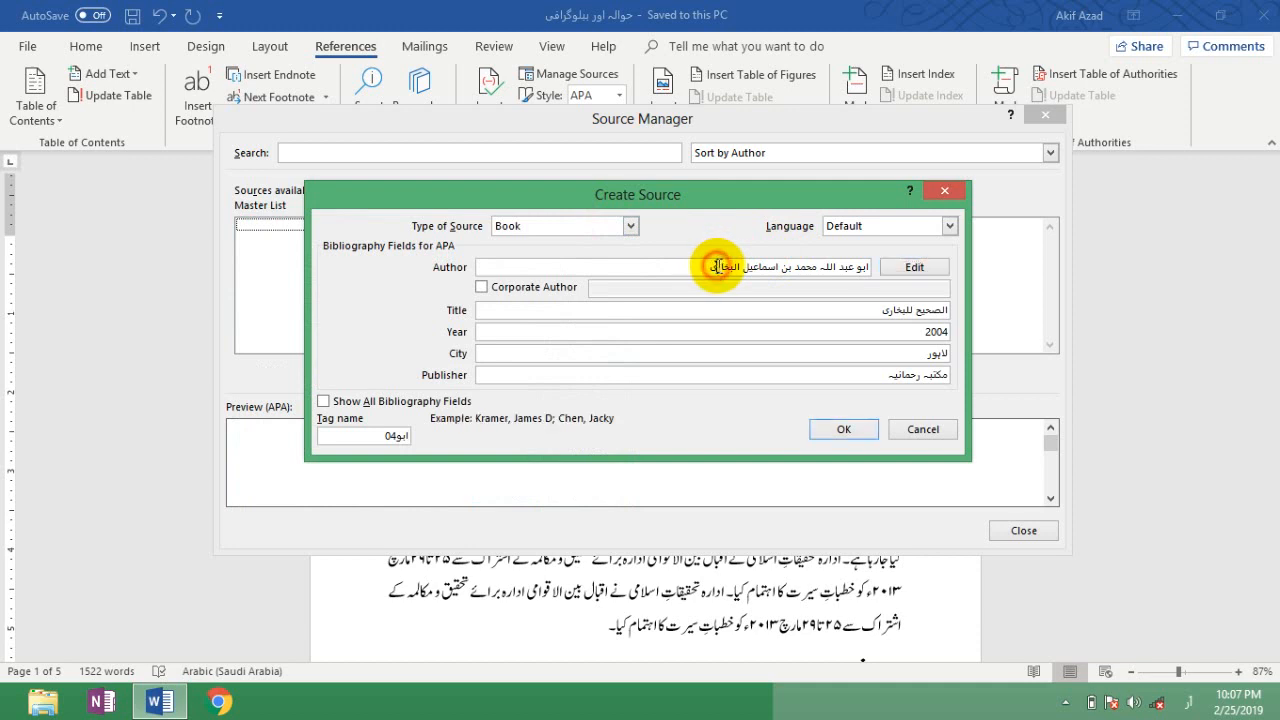
drag(740, 266, 712, 266)
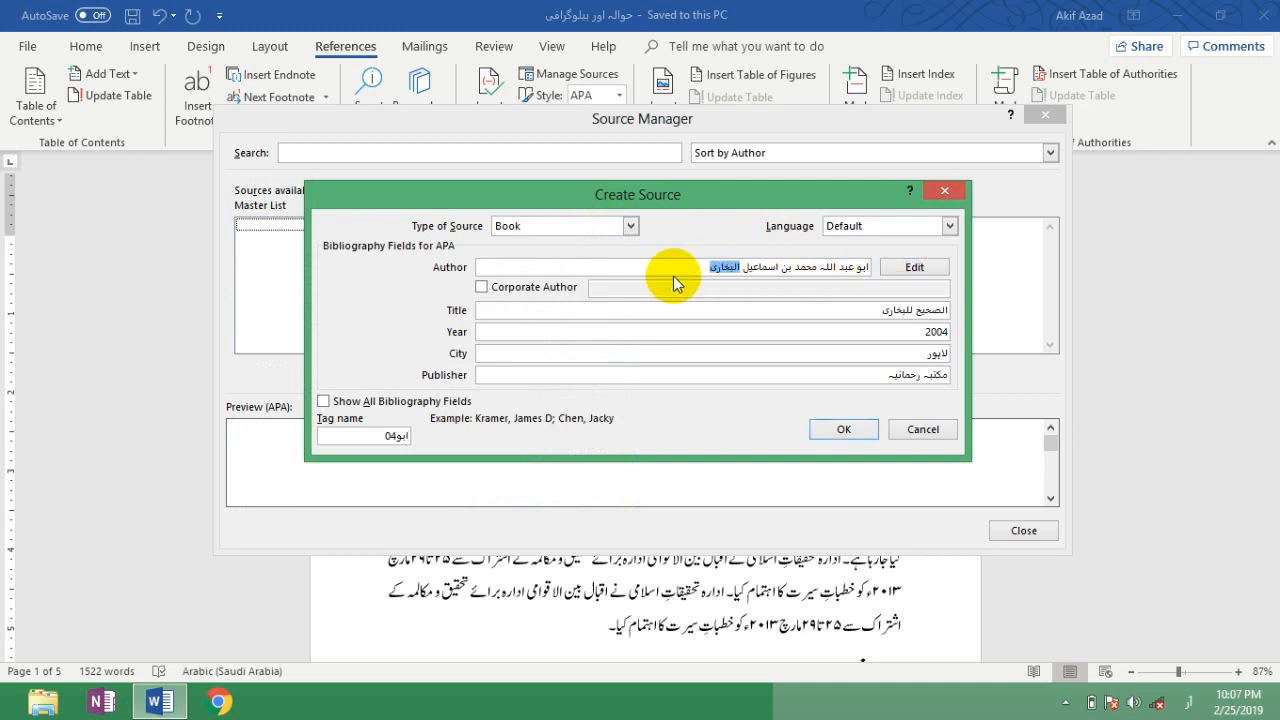
click(905, 270)
click(543, 272)
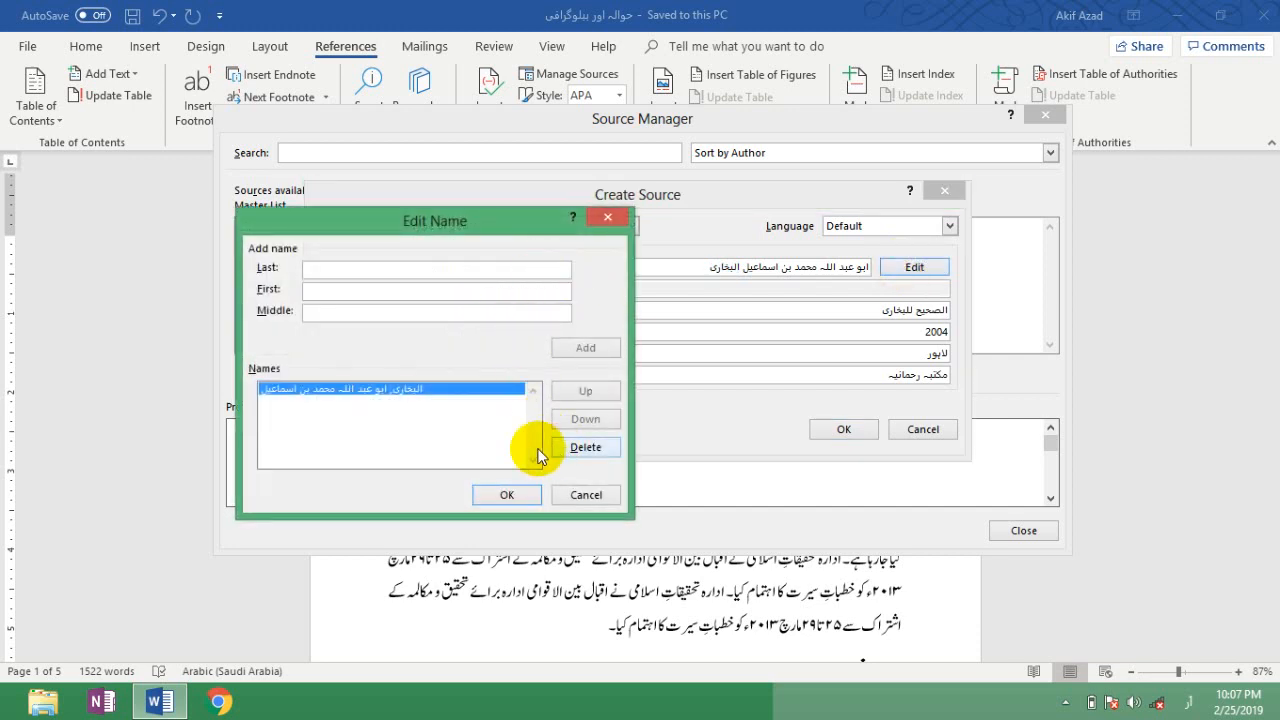
click(568, 497)
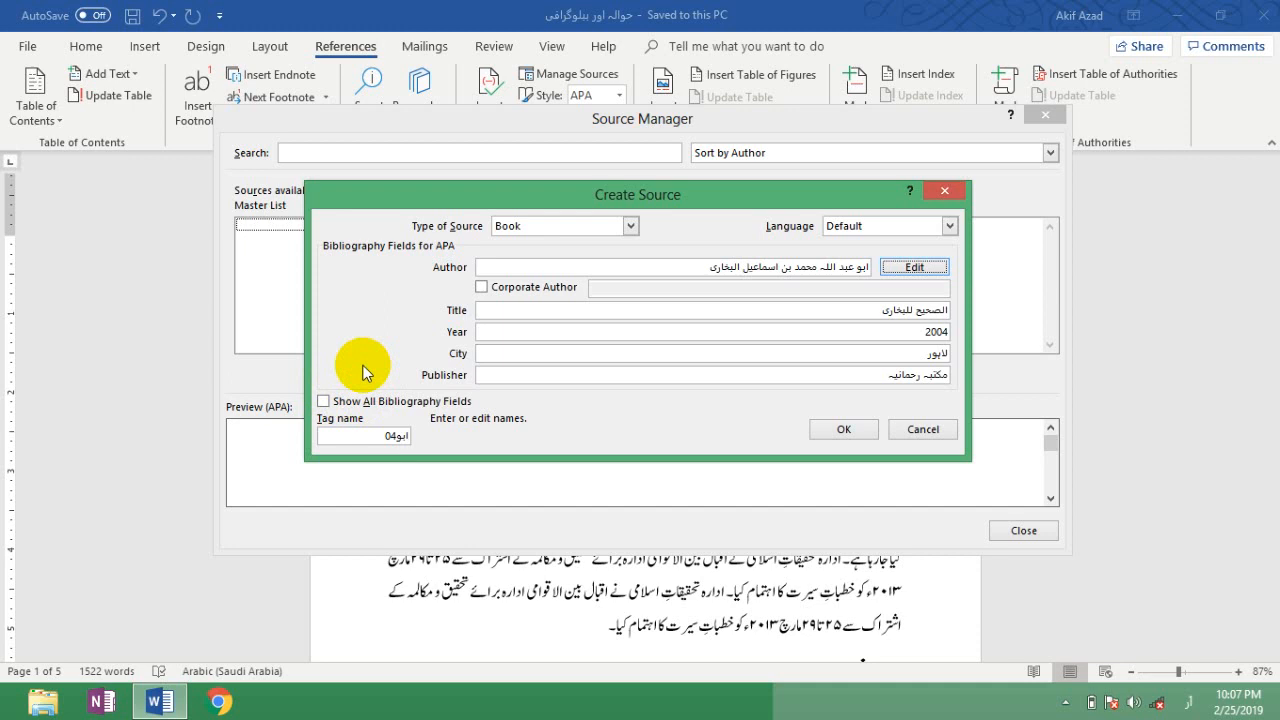
- Show all bibliography fields of the source and review the recommended and optional ones, such as Editor, Volume and Translator
click(323, 402)
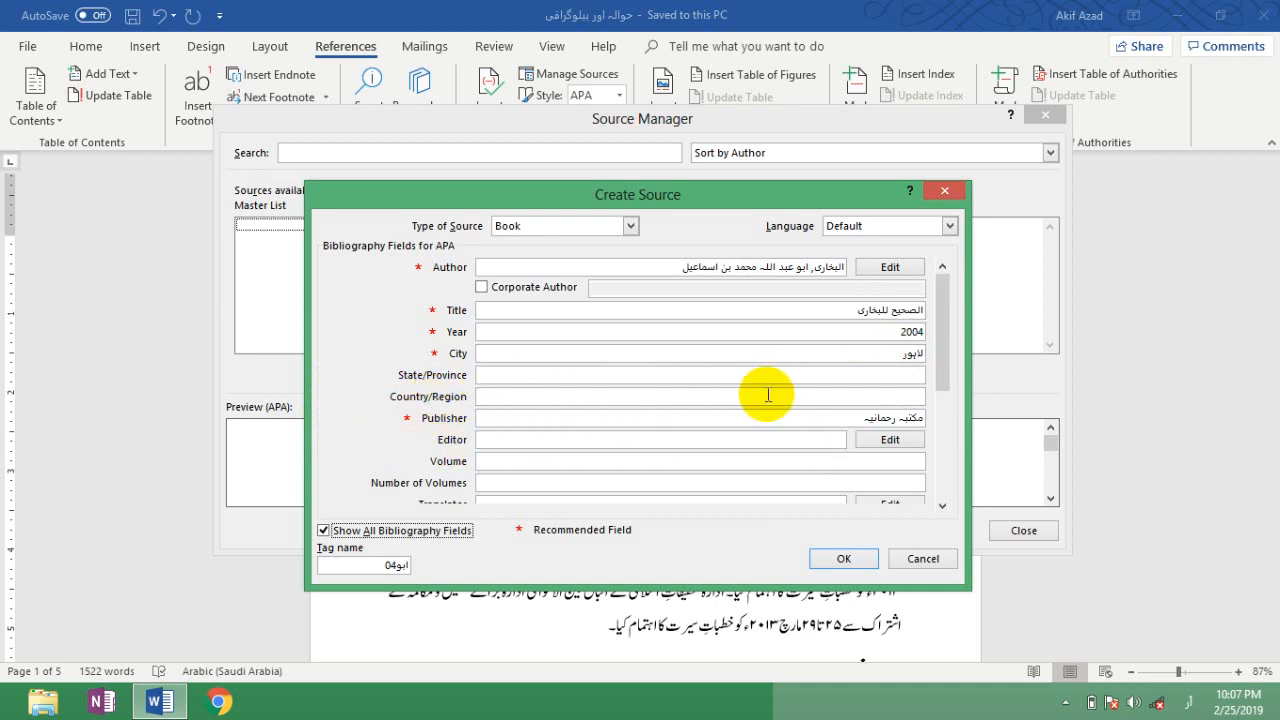
click(834, 396)
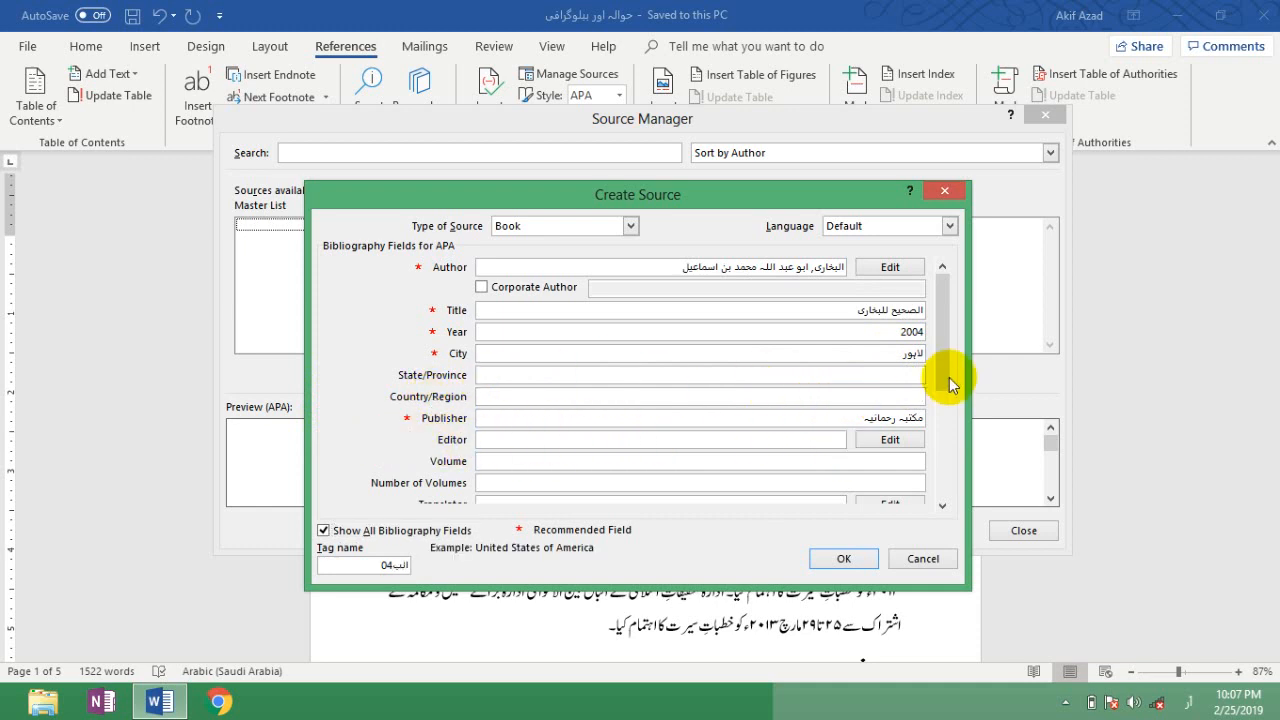
drag(945, 377, 944, 395)
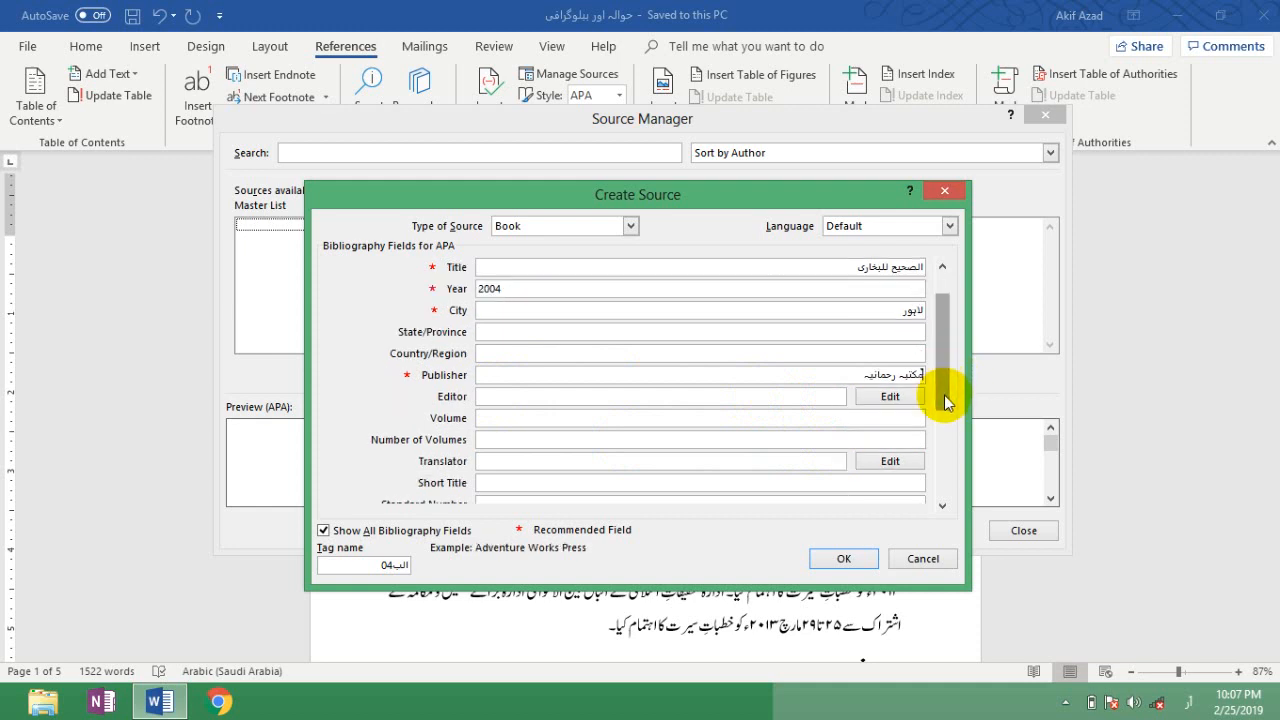
click(876, 305)
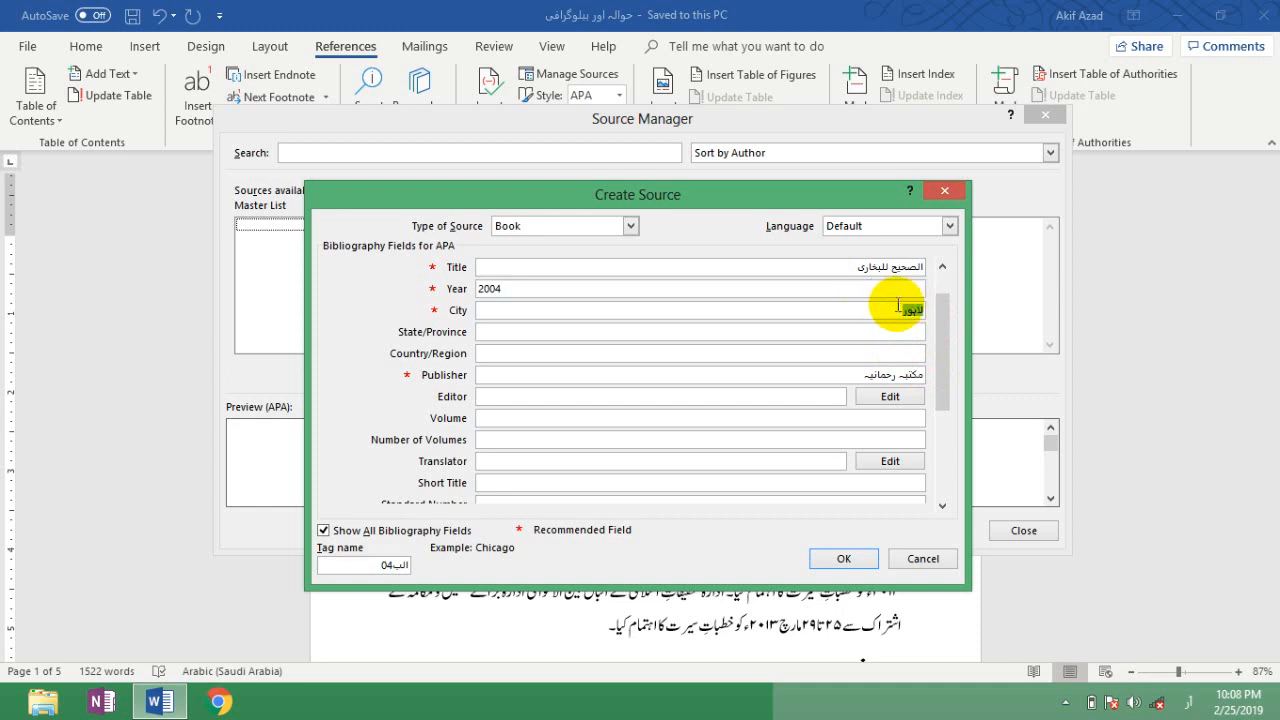
click(849, 265)
triple_click(850, 265)
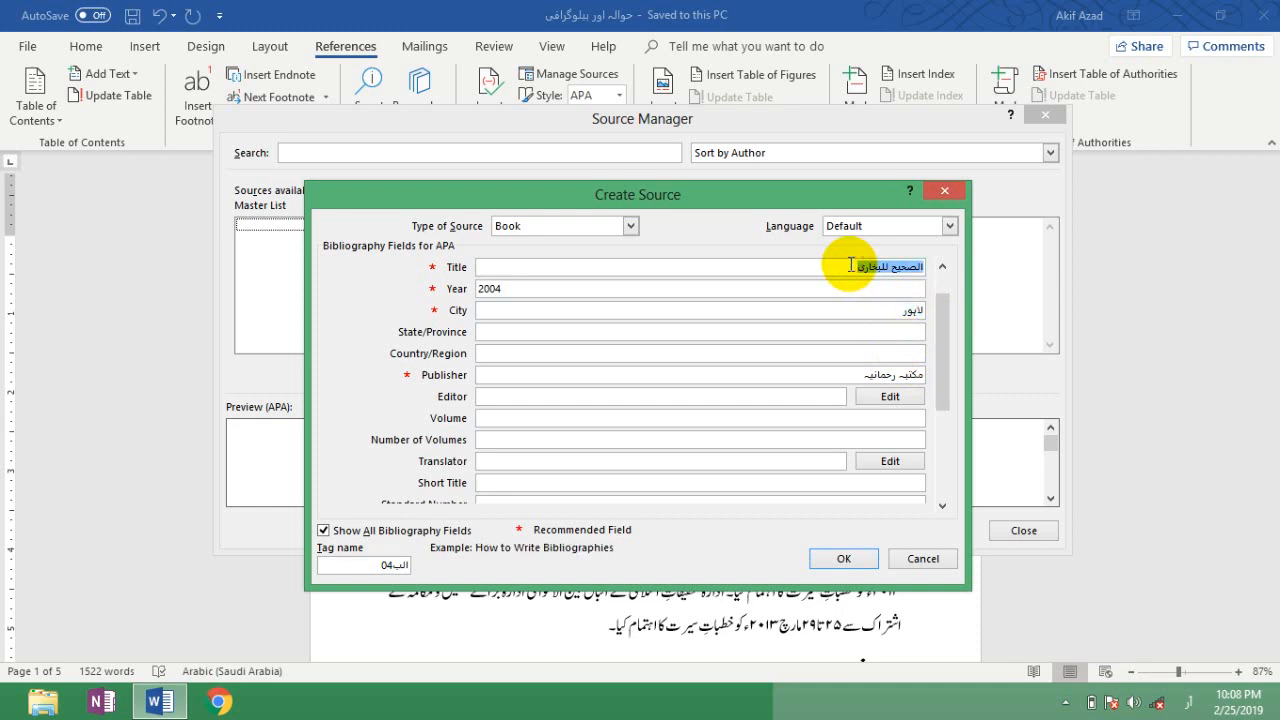
click(858, 289)
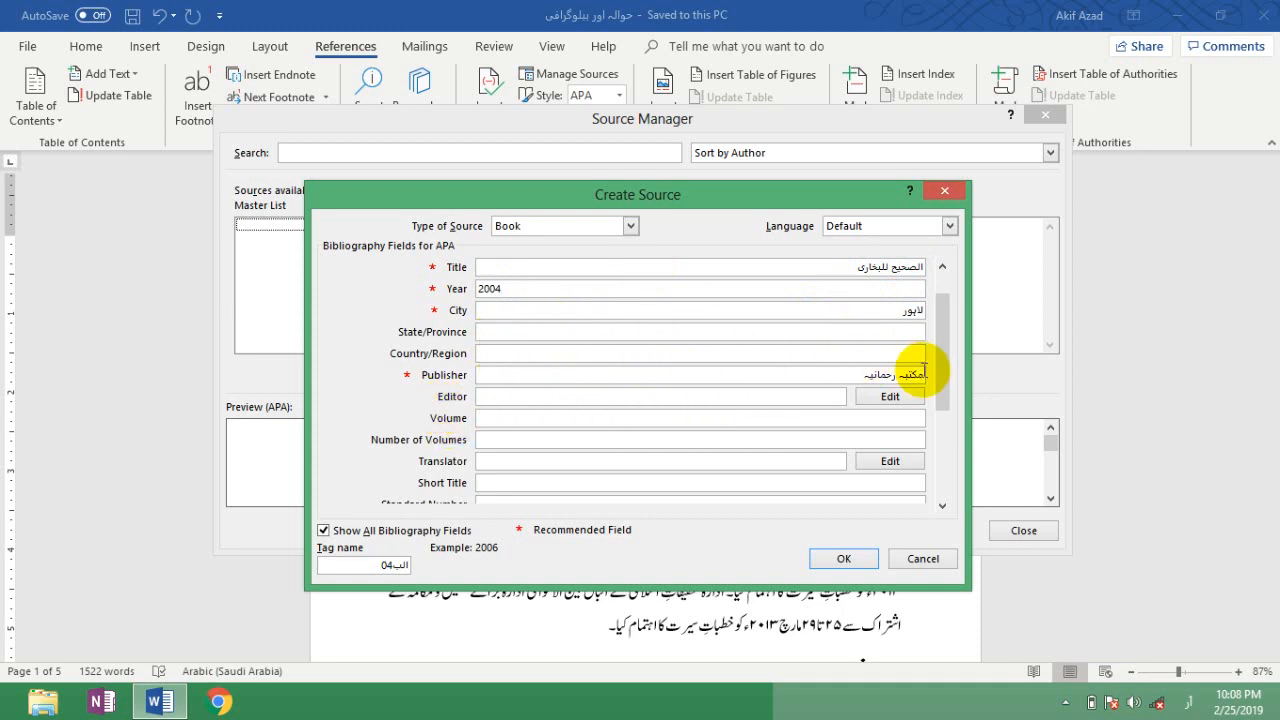
drag(944, 378, 942, 407)
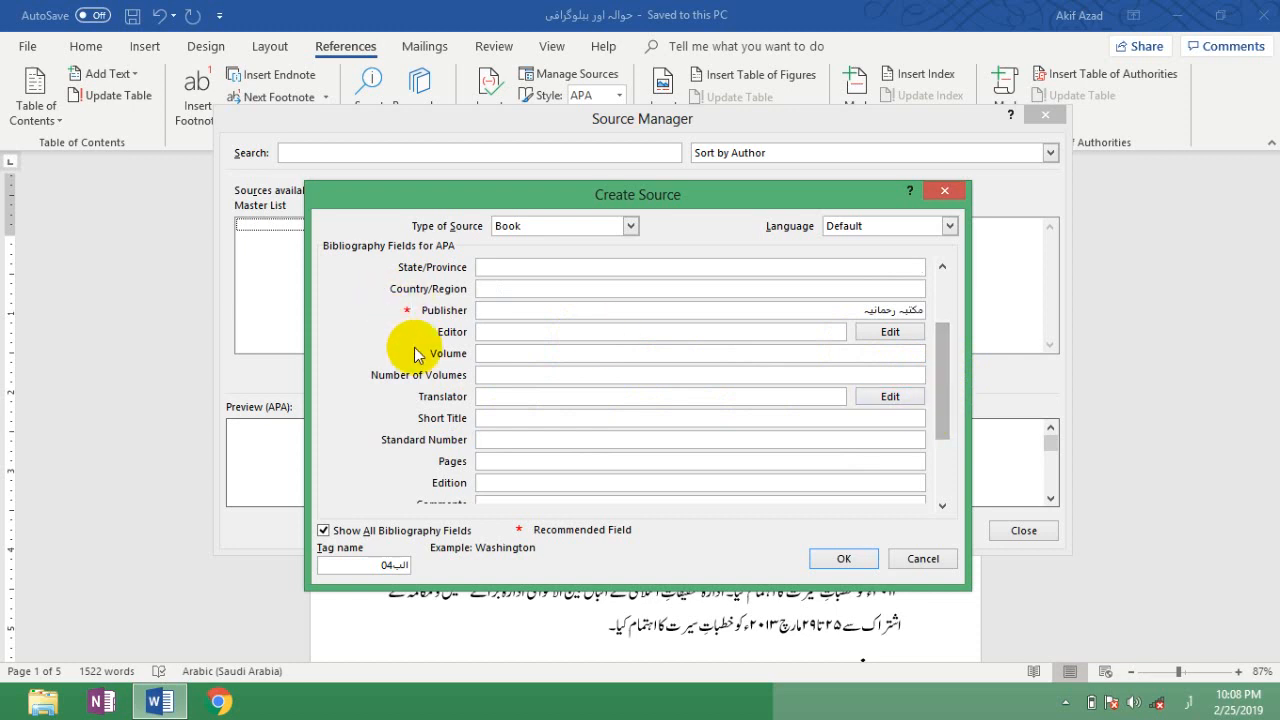
click(490, 398)
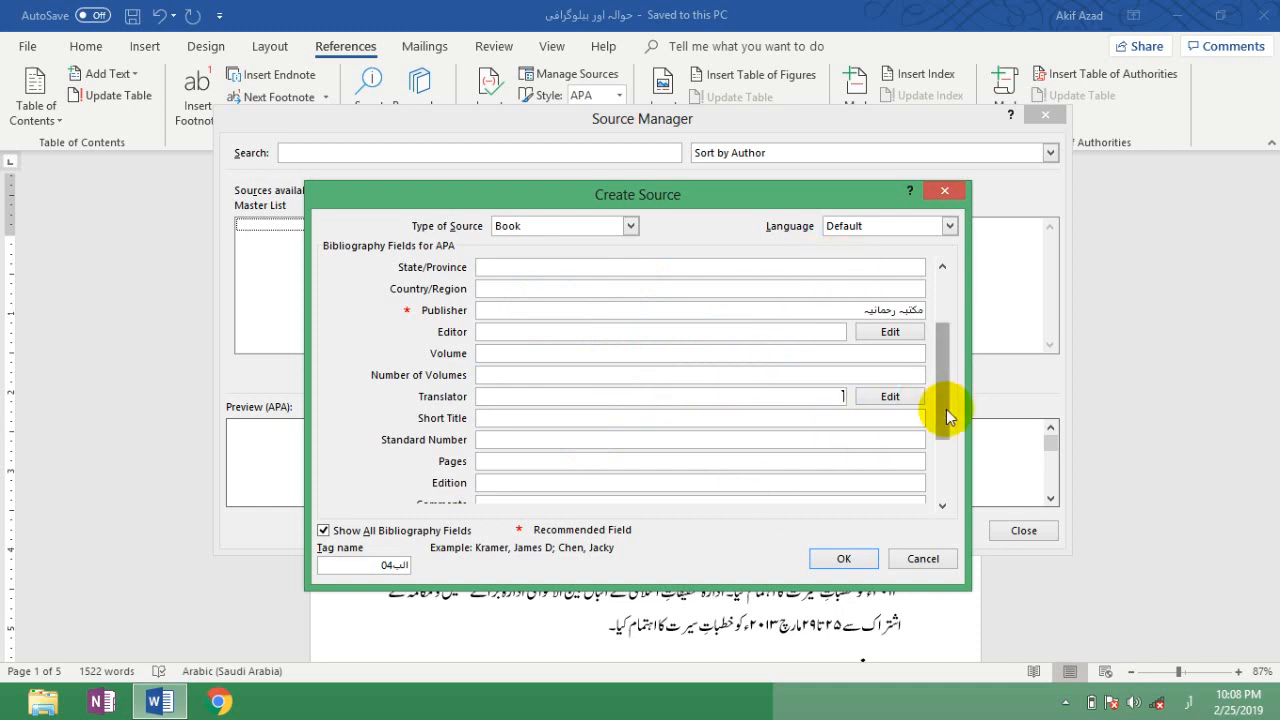
drag(946, 409, 940, 333)
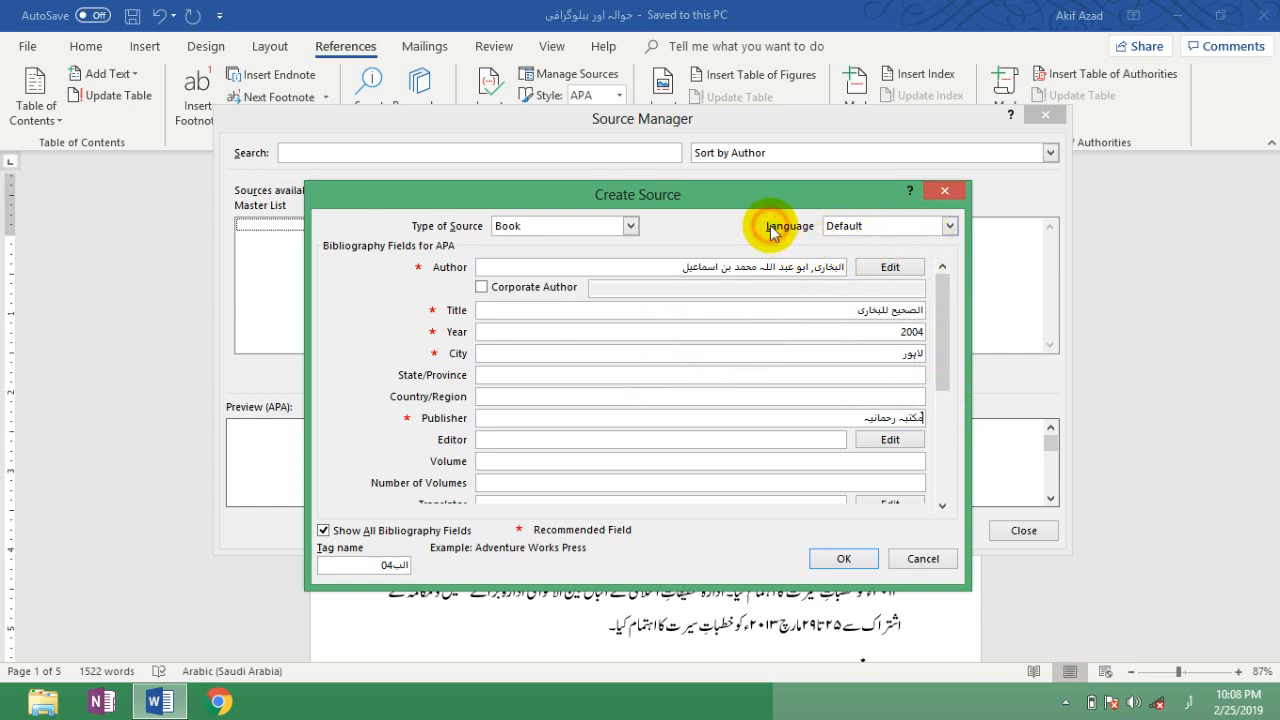
- Review the language options for the source and leave the language at Default
click(951, 229)
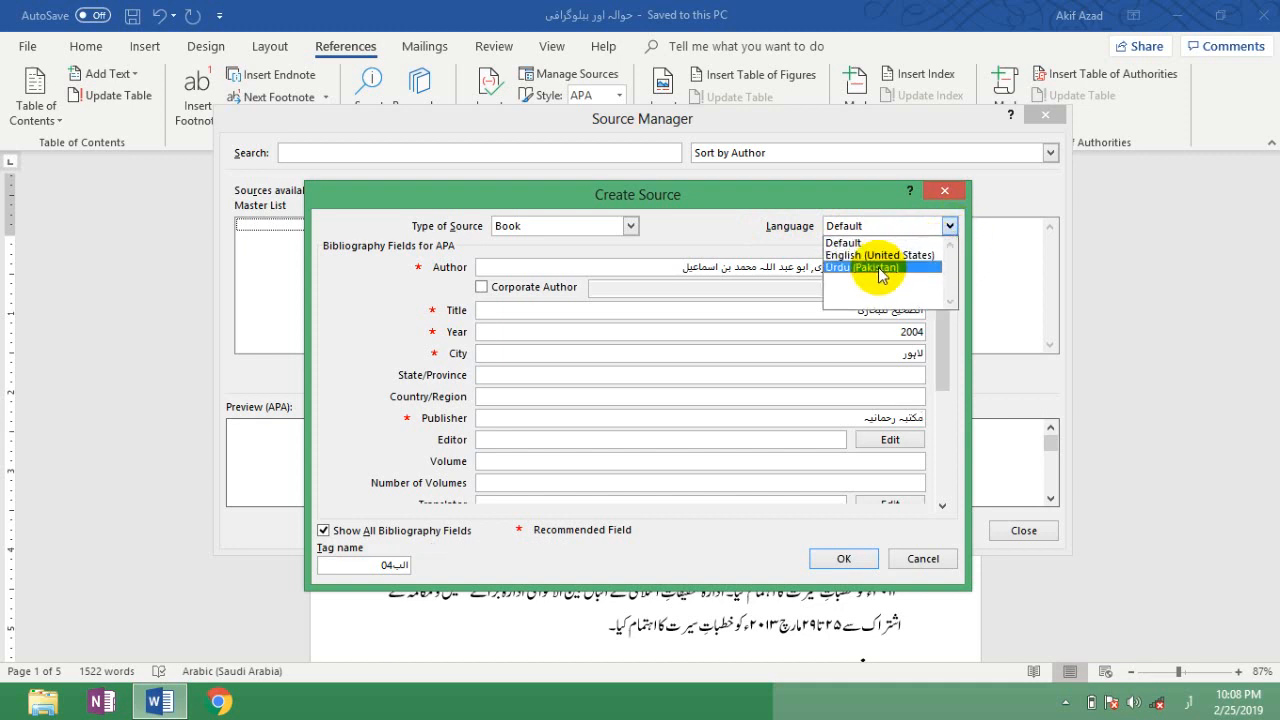
click(751, 236)
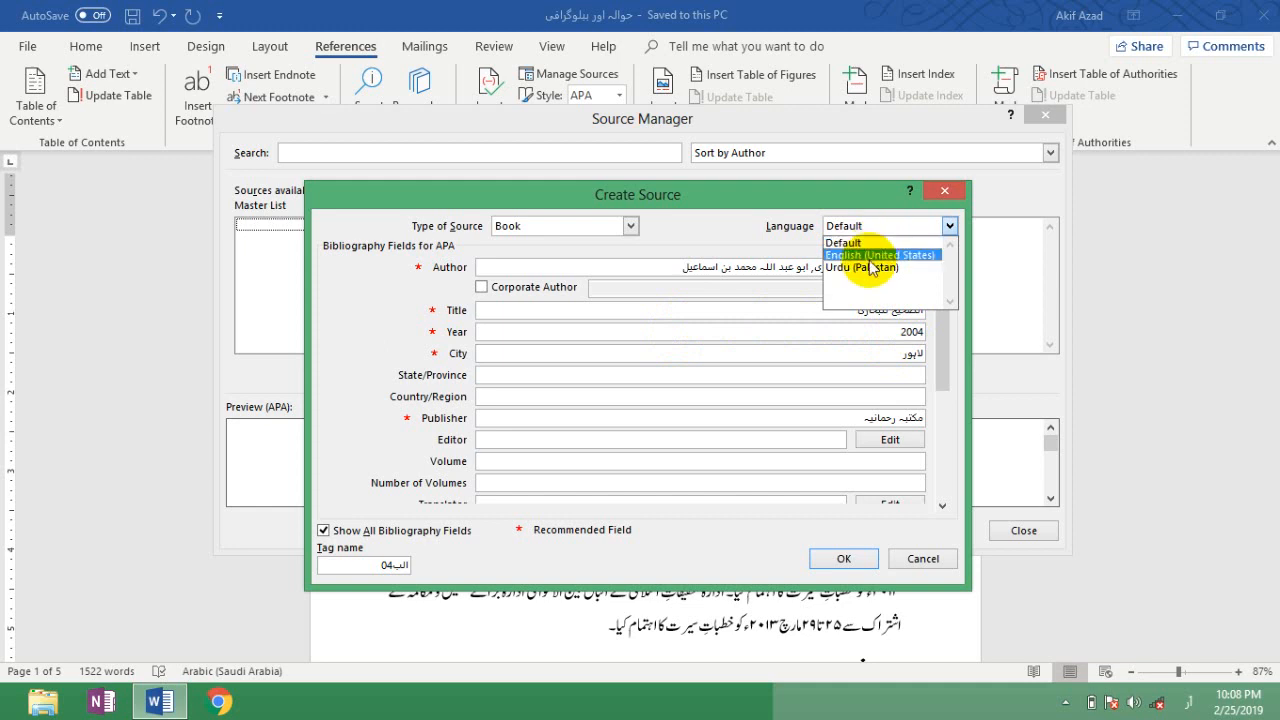
click(748, 249)
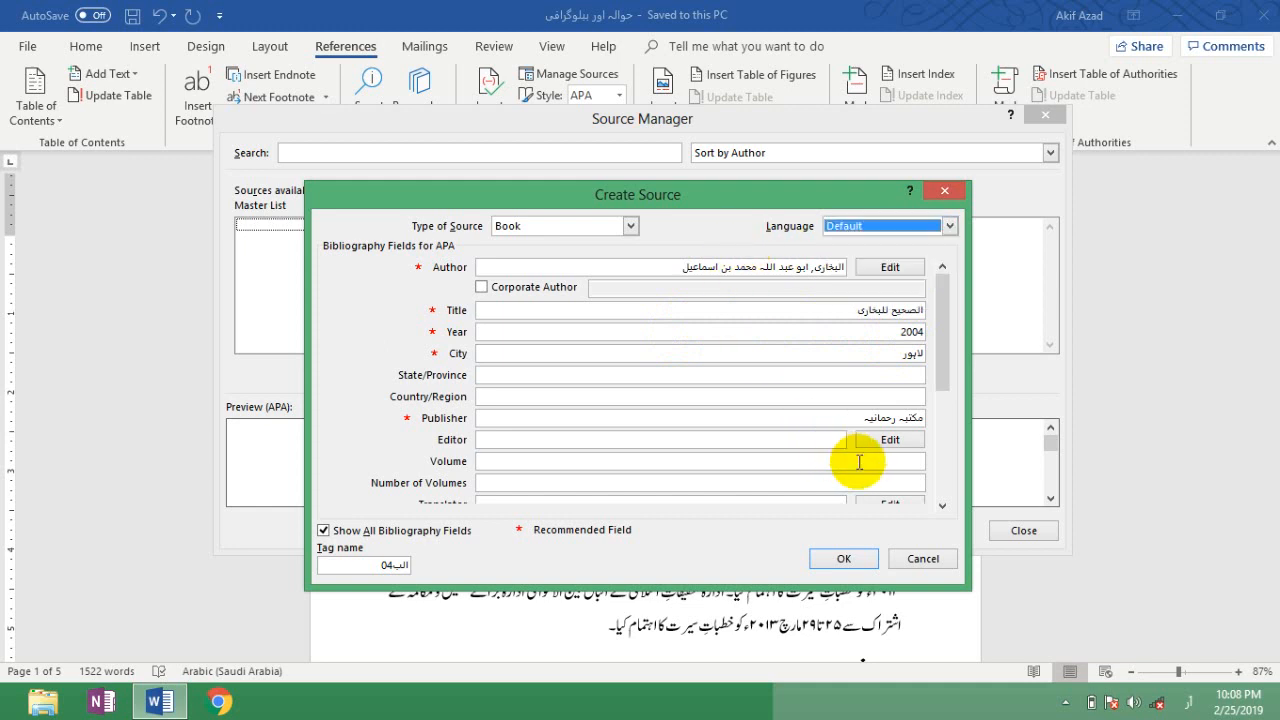
- Hide the additional bibliography fields, save the book source and close the Source Manager
click(476, 535)
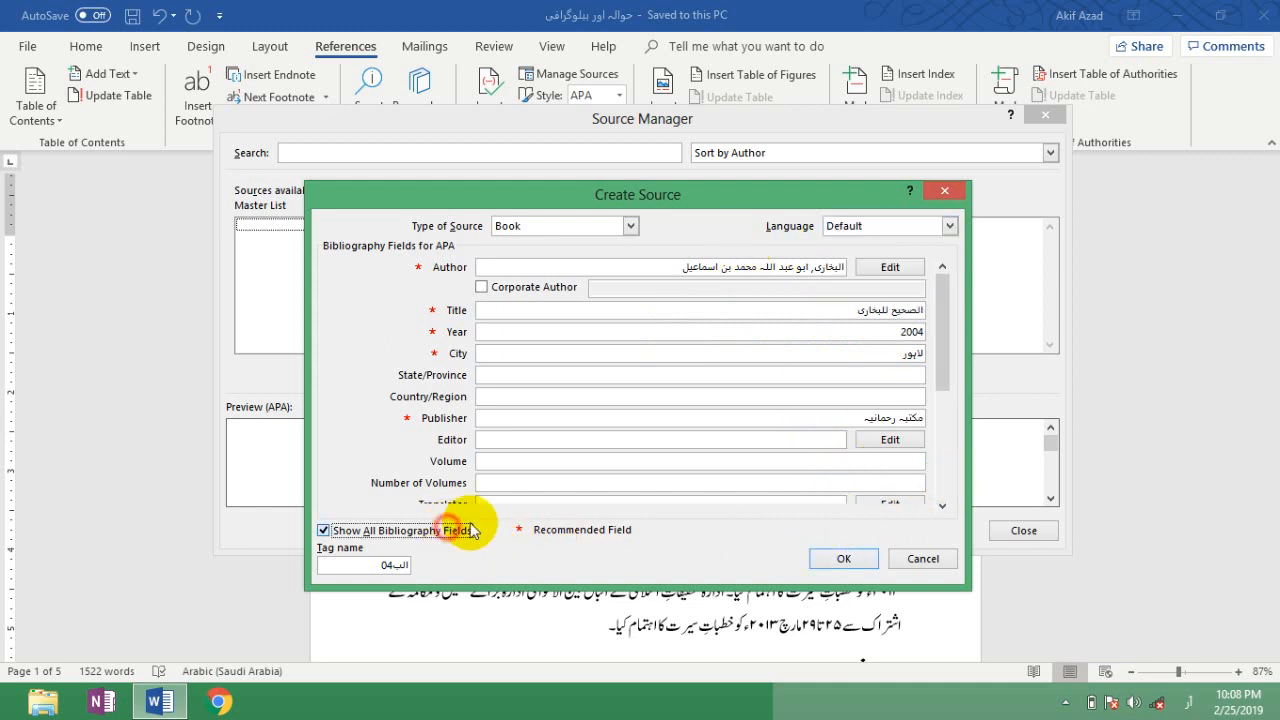
click(846, 430)
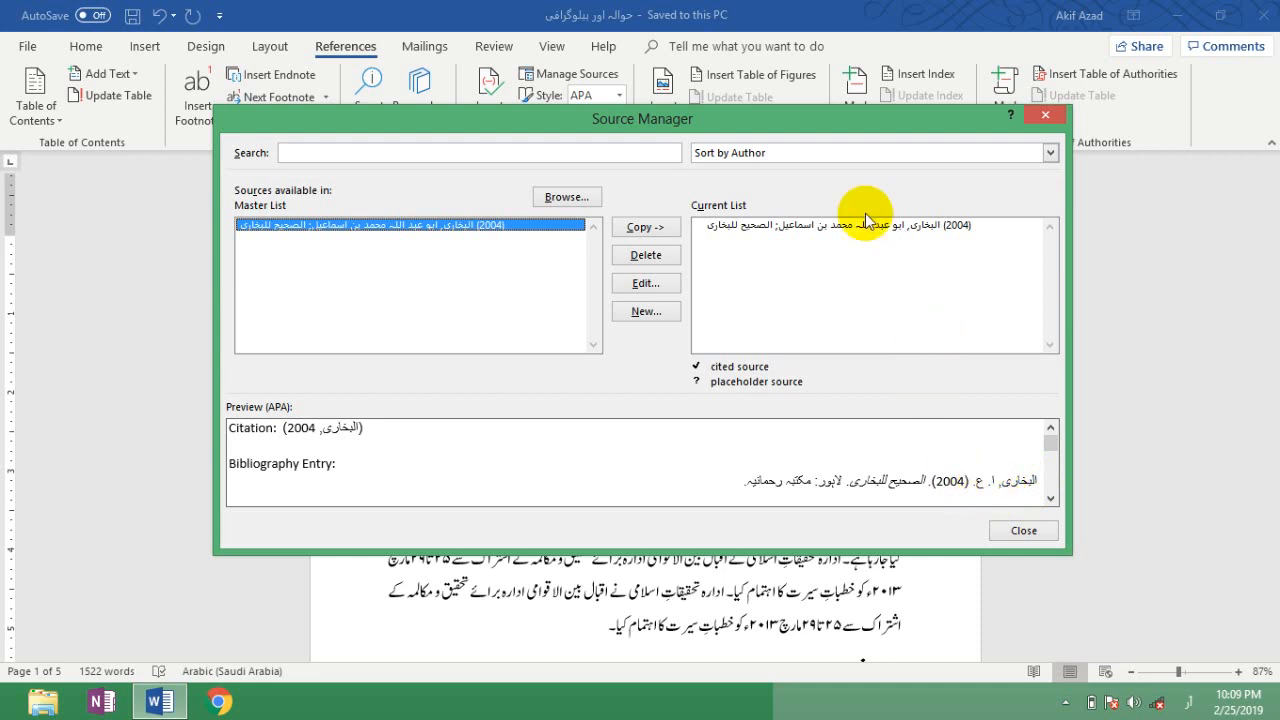
click(987, 493)
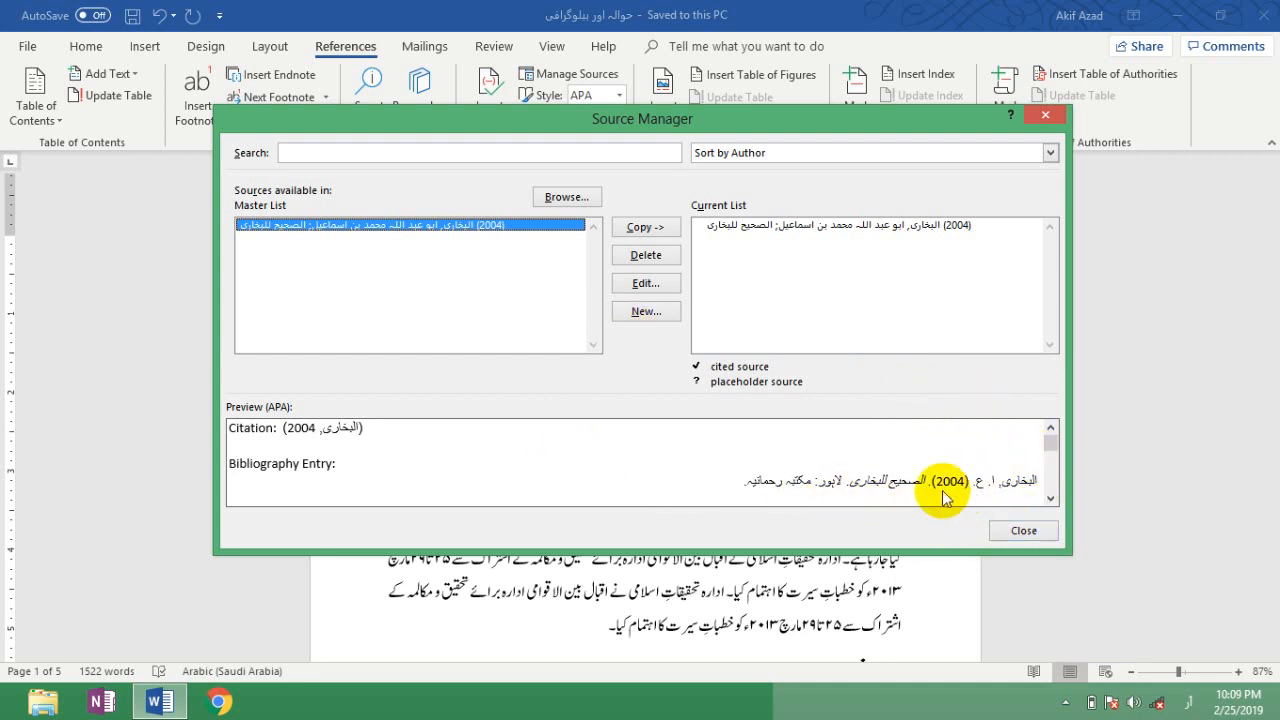
click(758, 479)
click(1023, 531)
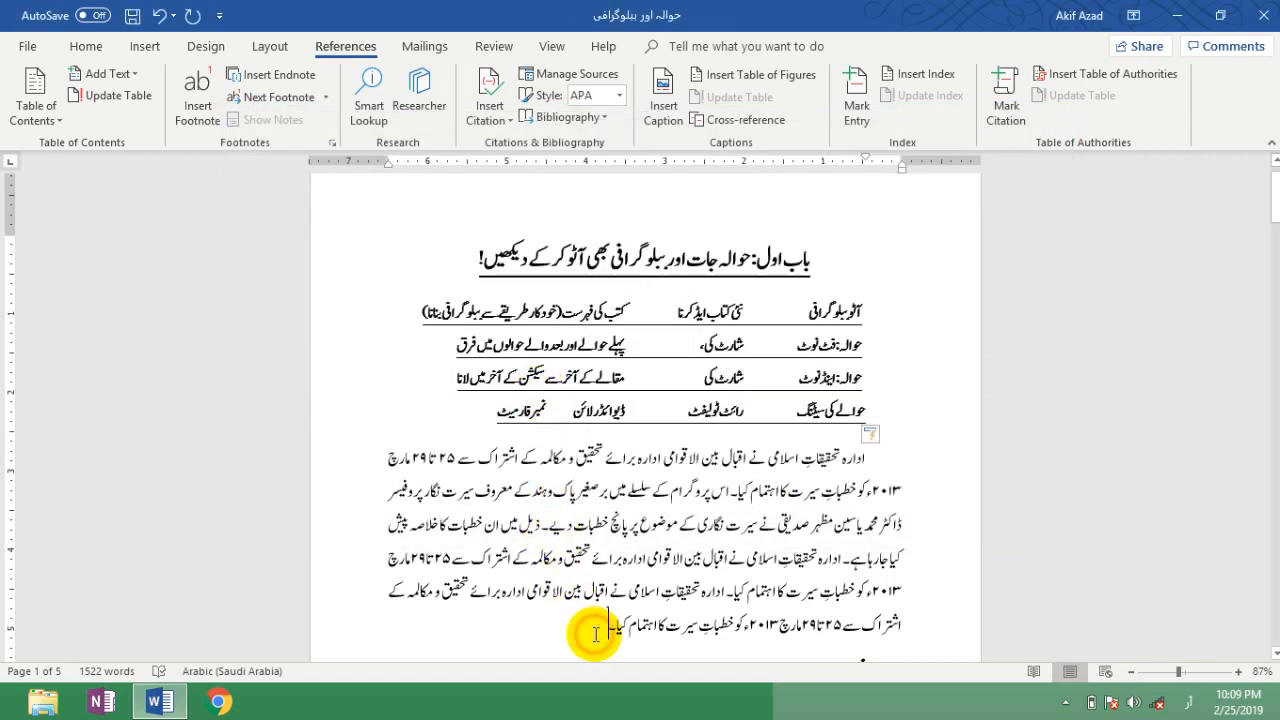
- Insert two citations of الصحیح للبخاری (2004) at the end of the first body paragraph
click(489, 100)
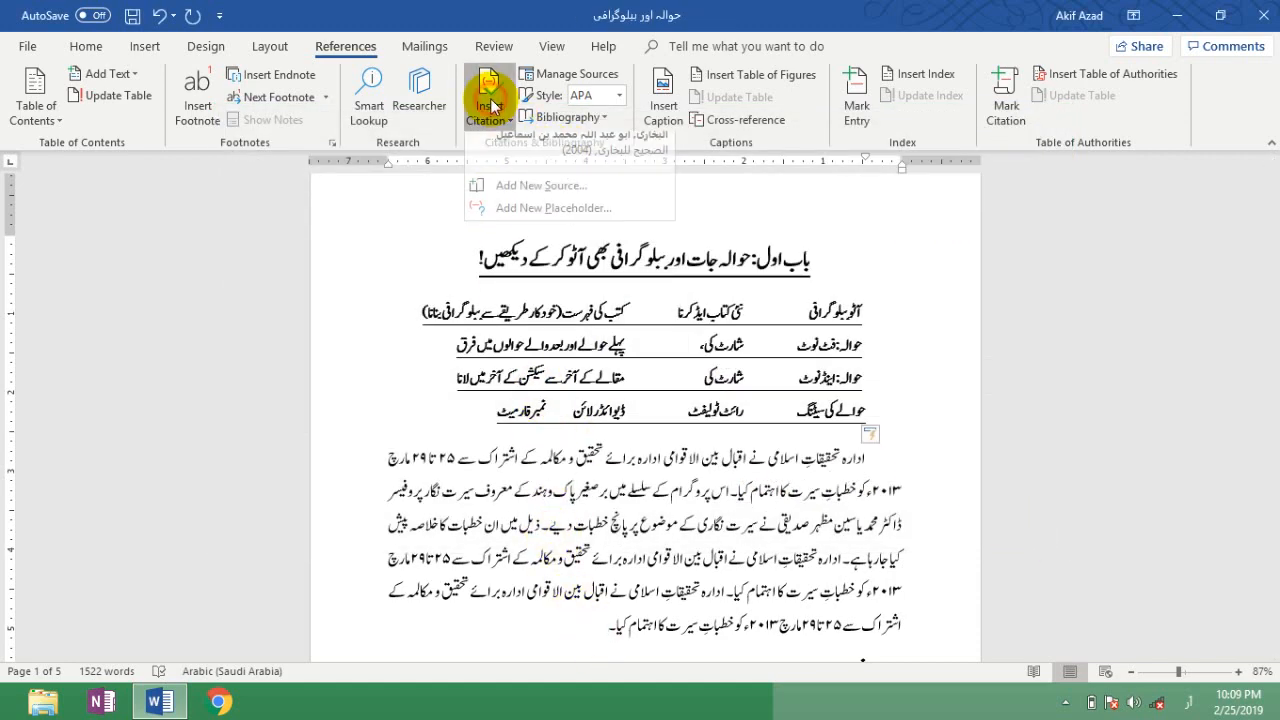
click(510, 140)
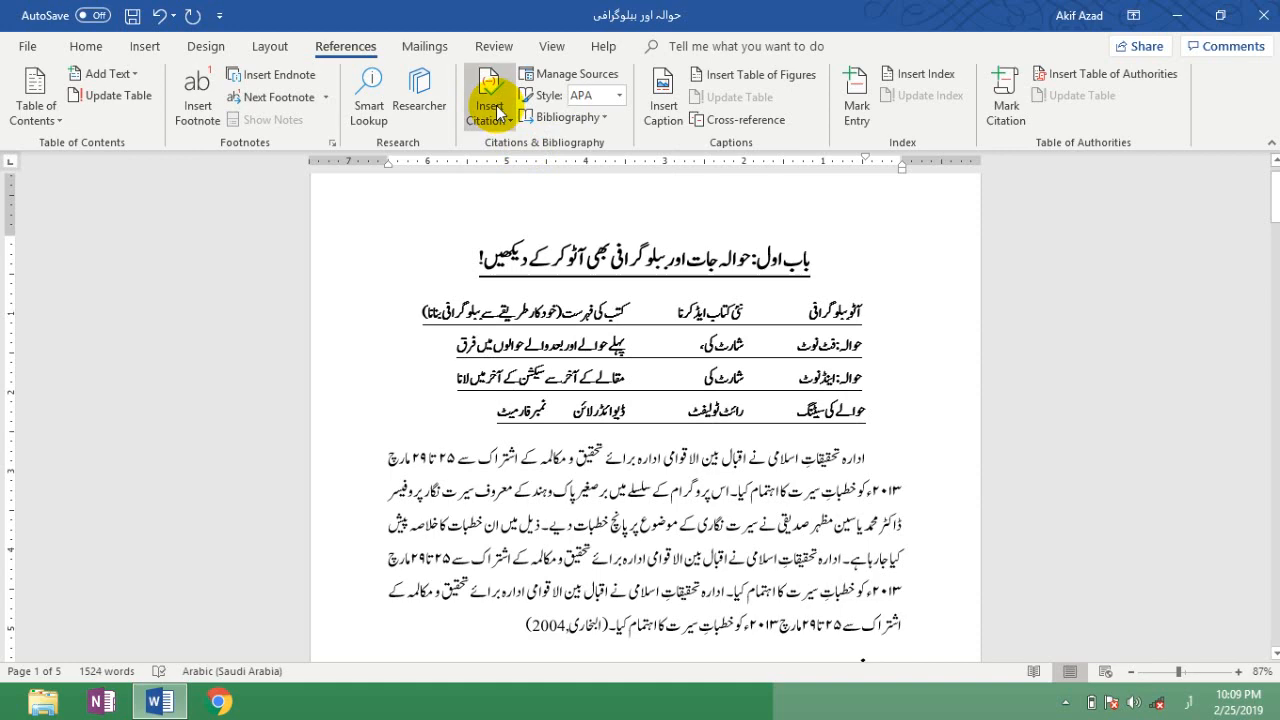
click(497, 112)
click(571, 148)
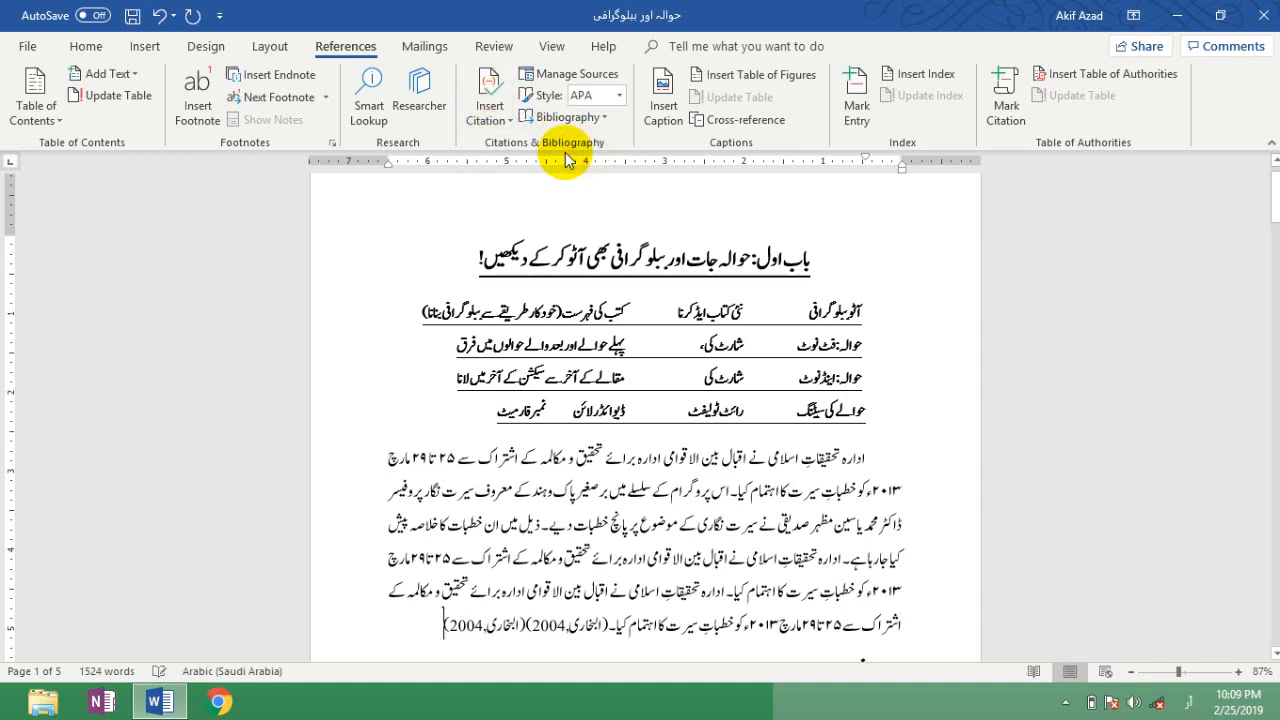
- Insert the built-in Bibliography below the first body paragraph and set its entry to right-to-left direction
click(572, 117)
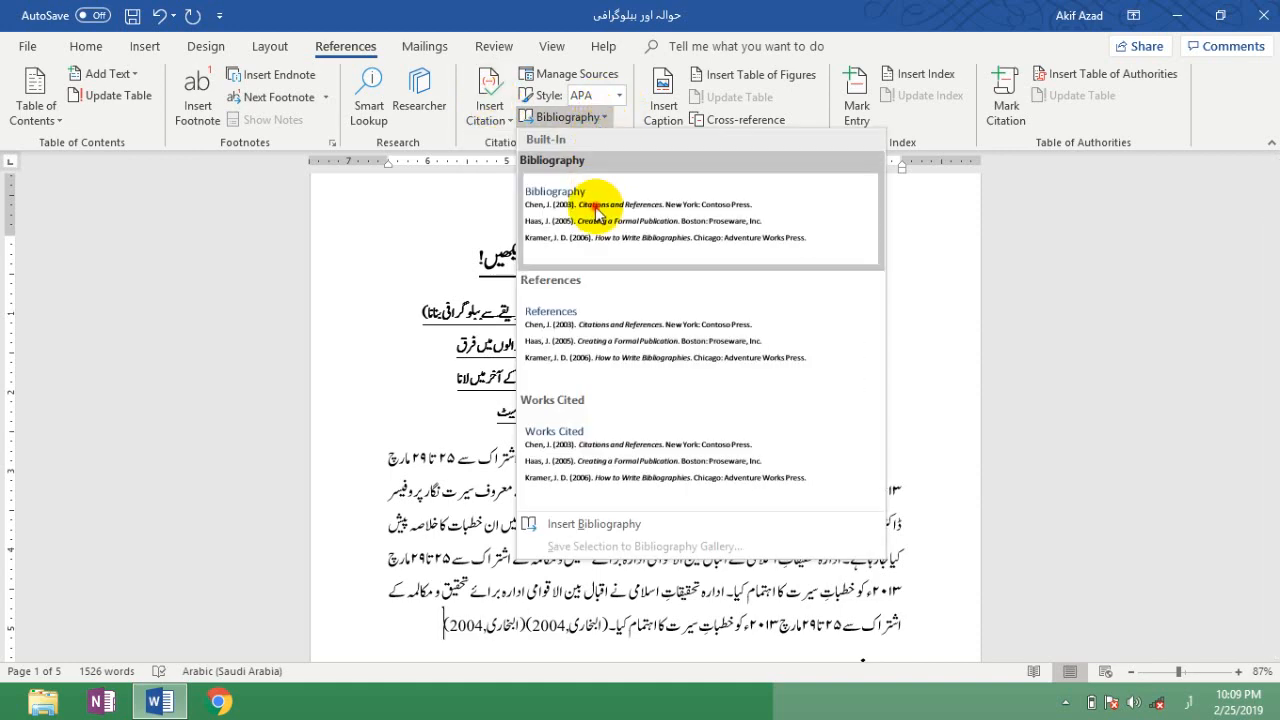
click(596, 210)
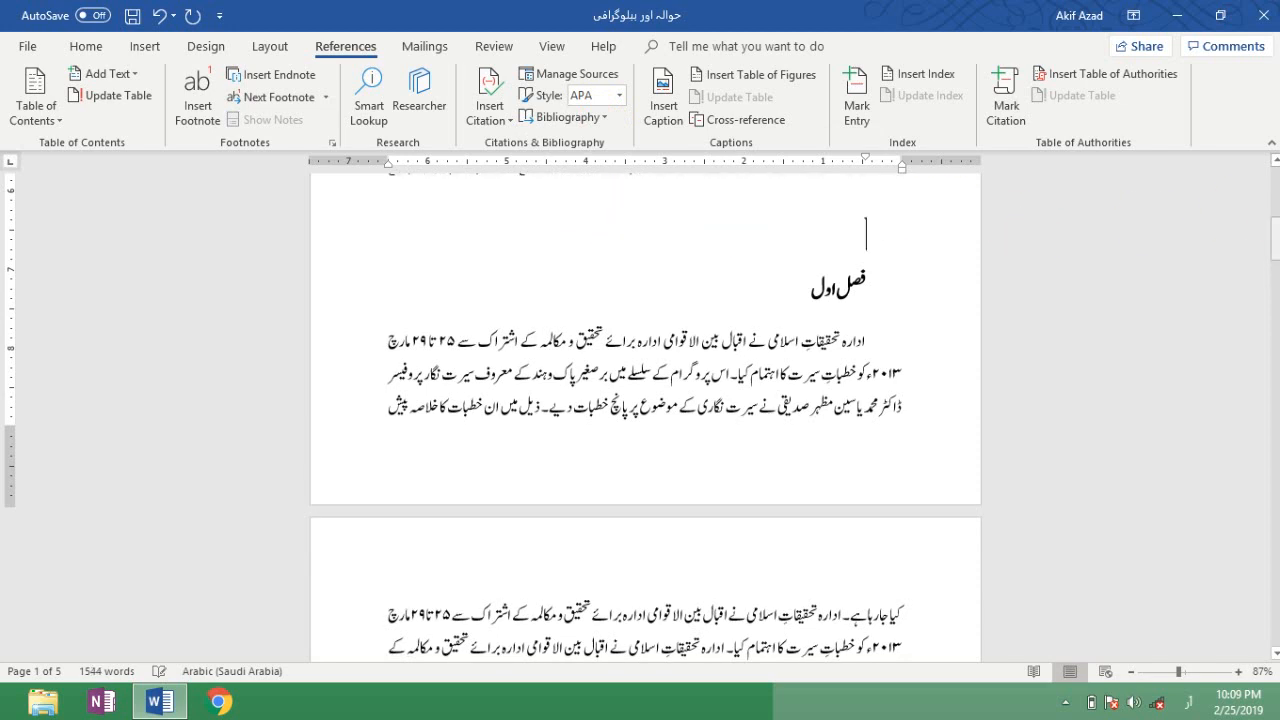
drag(1258, 236, 1257, 224)
click(531, 395)
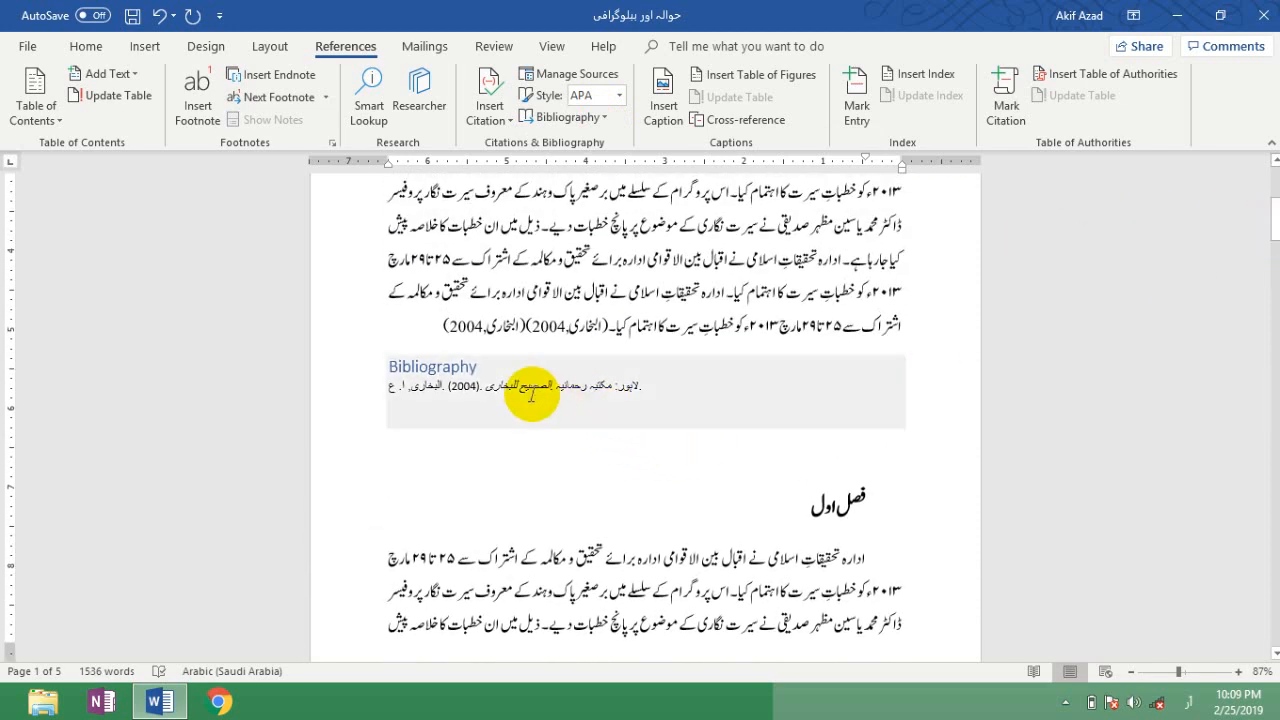
click(86, 47)
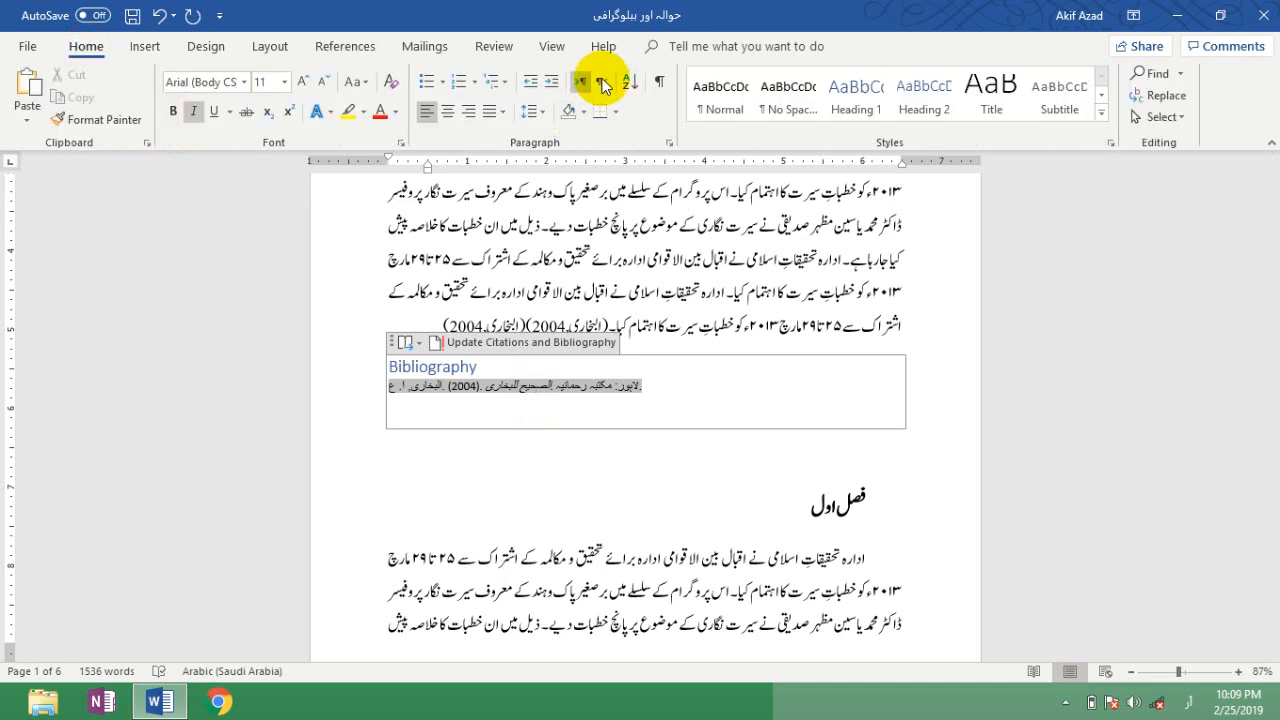
click(601, 83)
- Examine the author, year, title and publisher parts of the bibliography entry as formatted in APA style
click(839, 387)
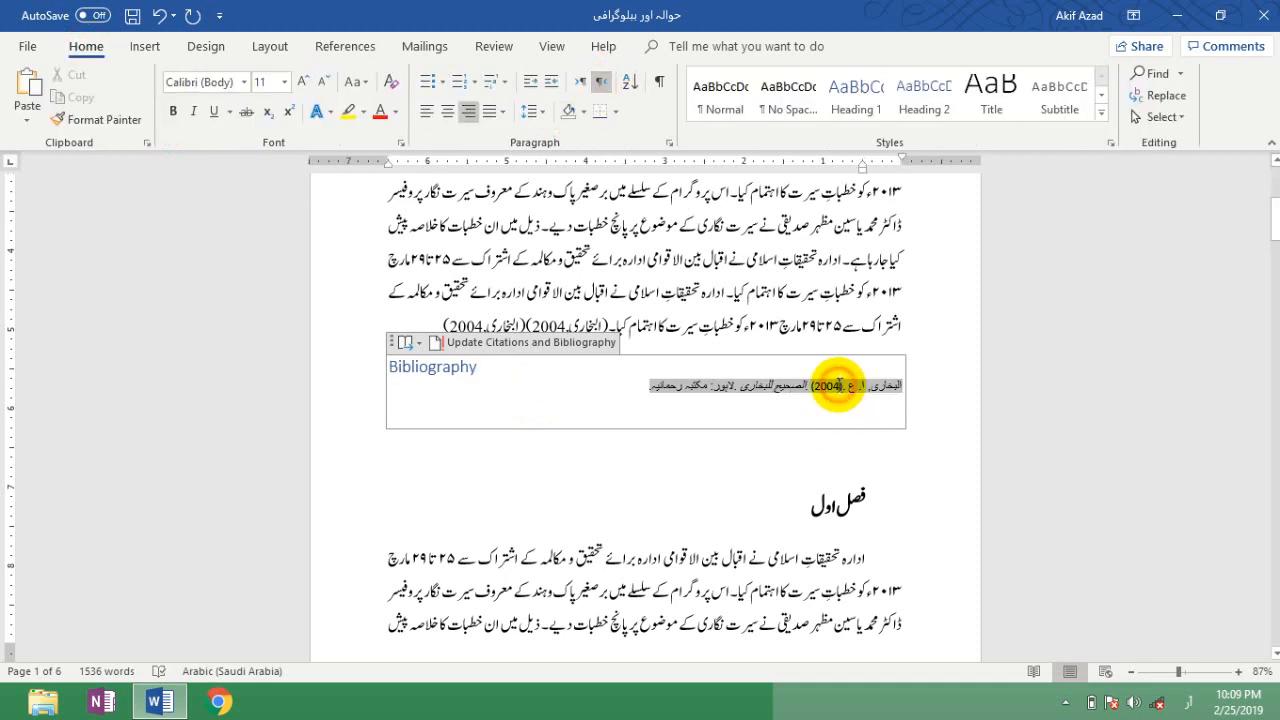
click(894, 388)
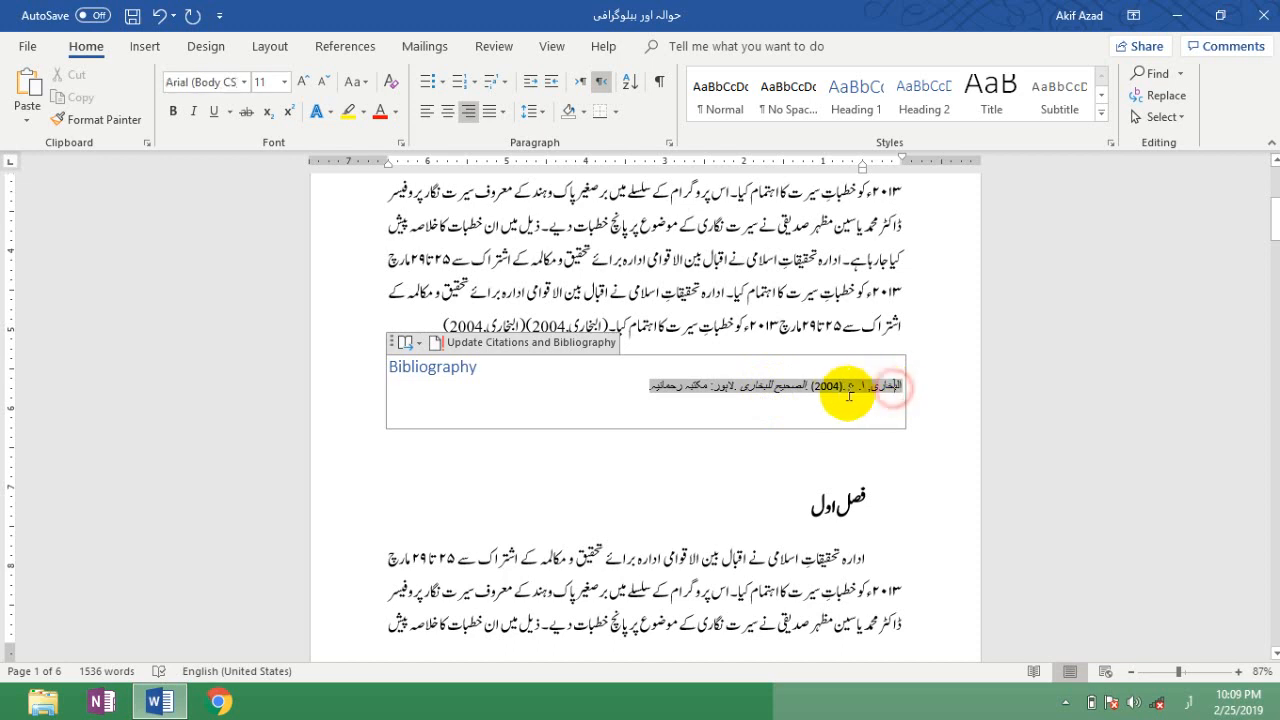
click(839, 394)
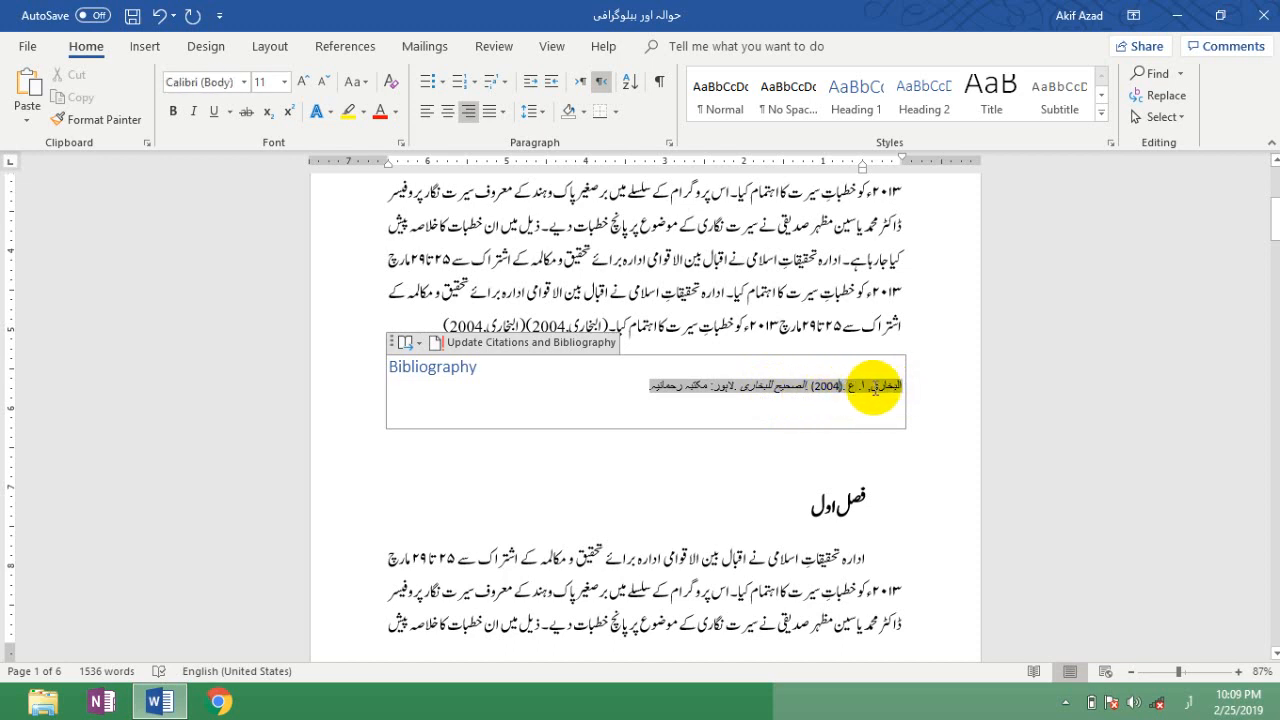
click(830, 396)
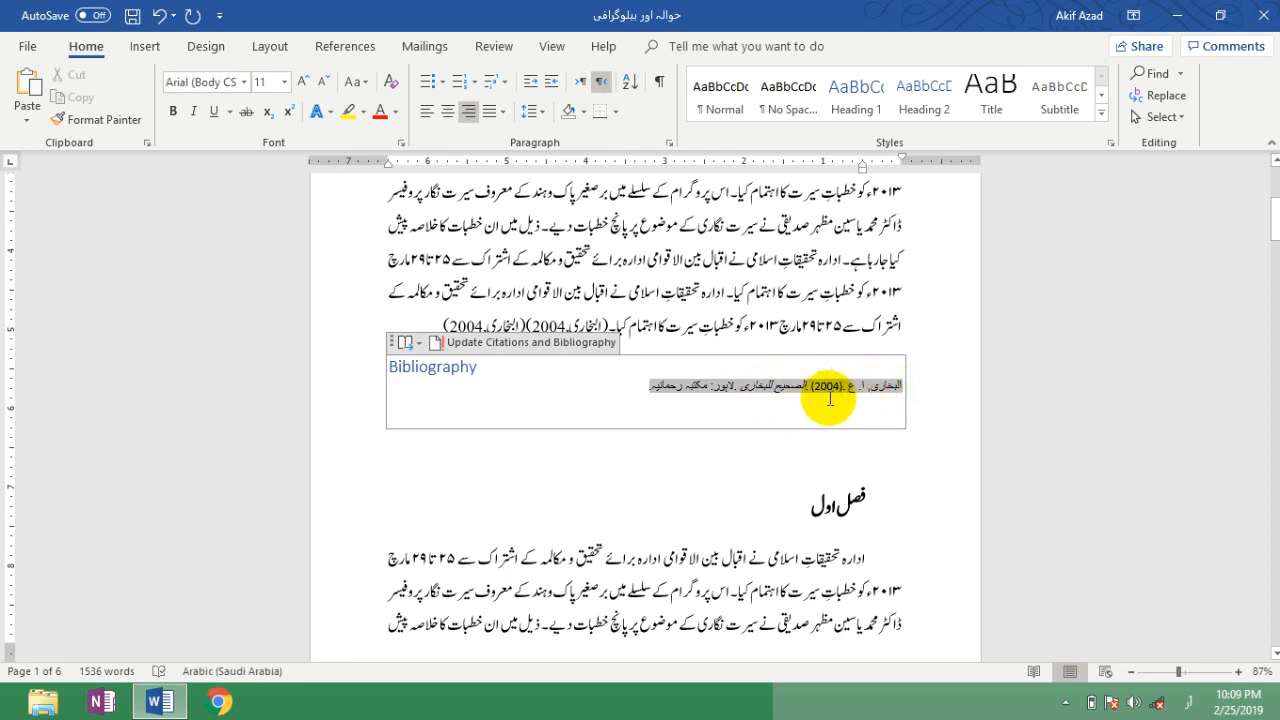
drag(678, 386, 745, 392)
click(745, 390)
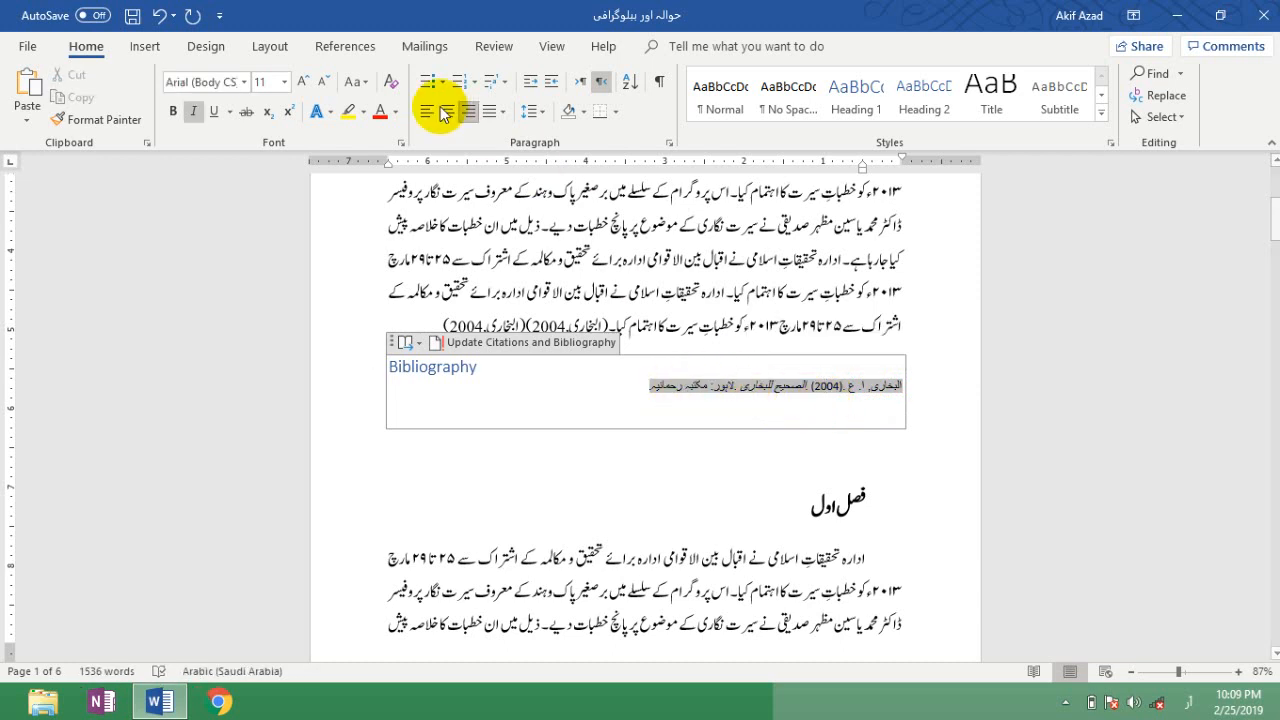
- Change the citation style to Chicago and set the reformatted bibliography entry to right-to-left direction
click(343, 49)
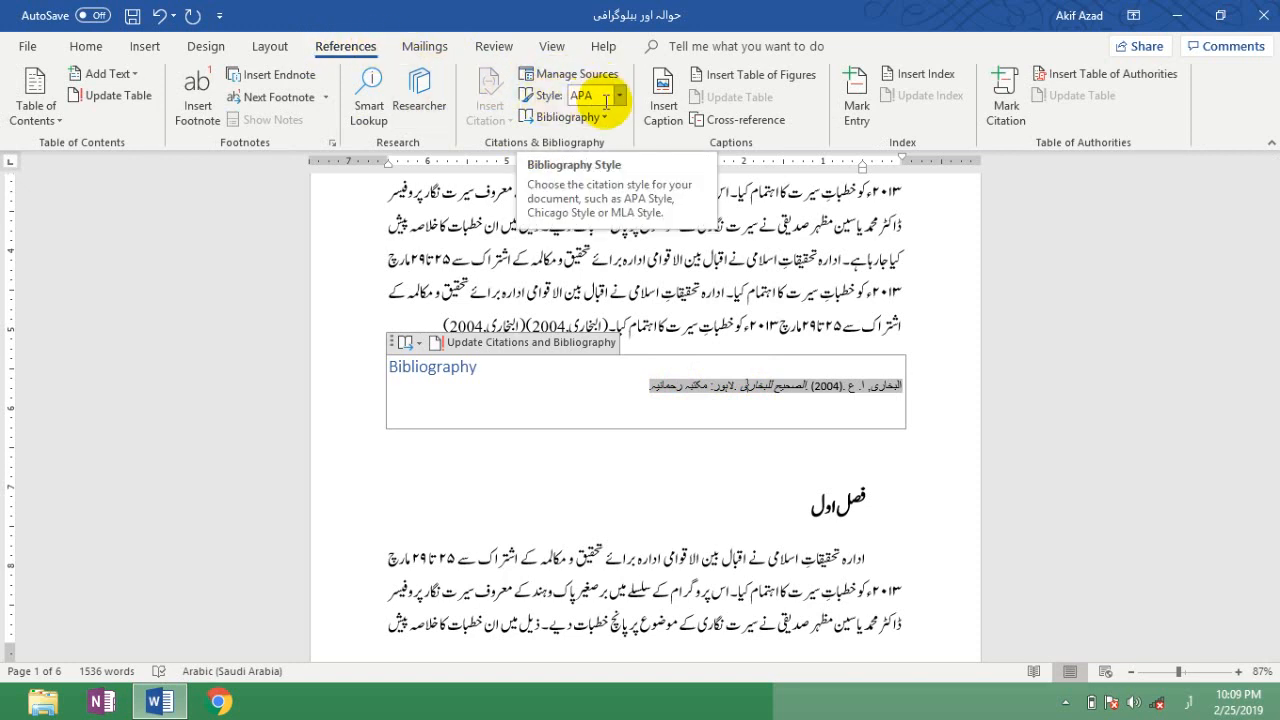
click(619, 99)
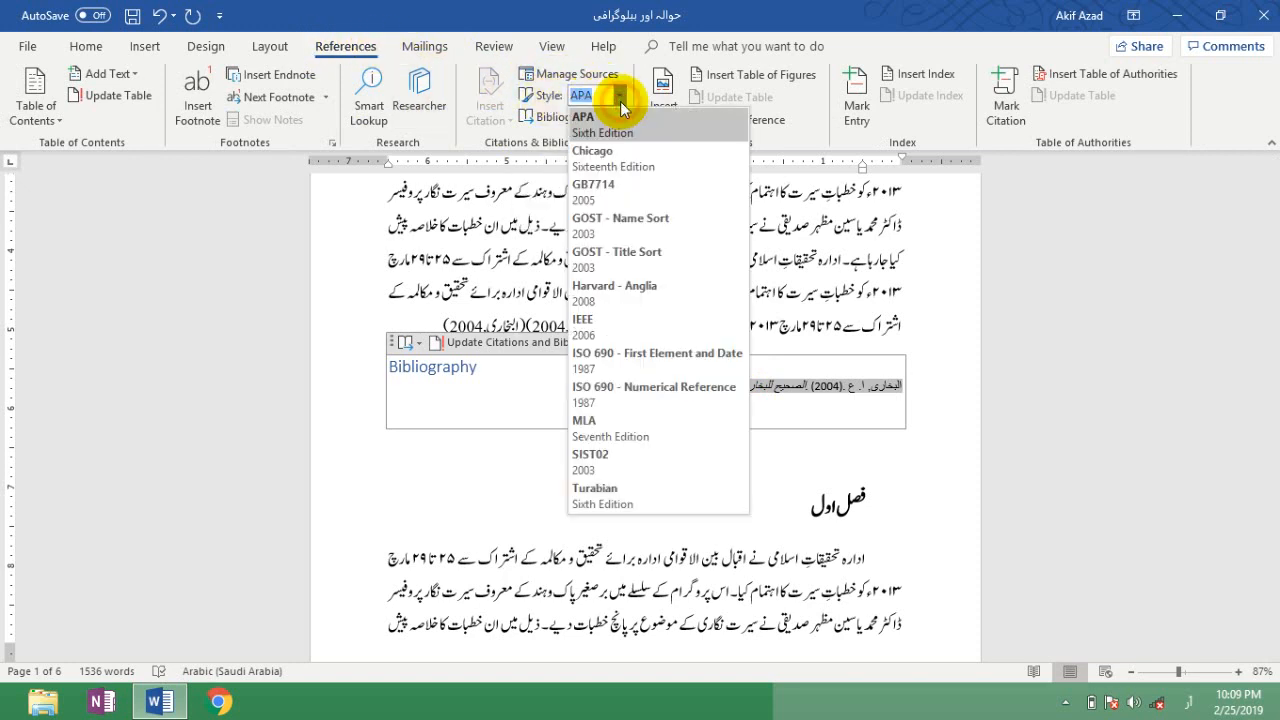
click(628, 166)
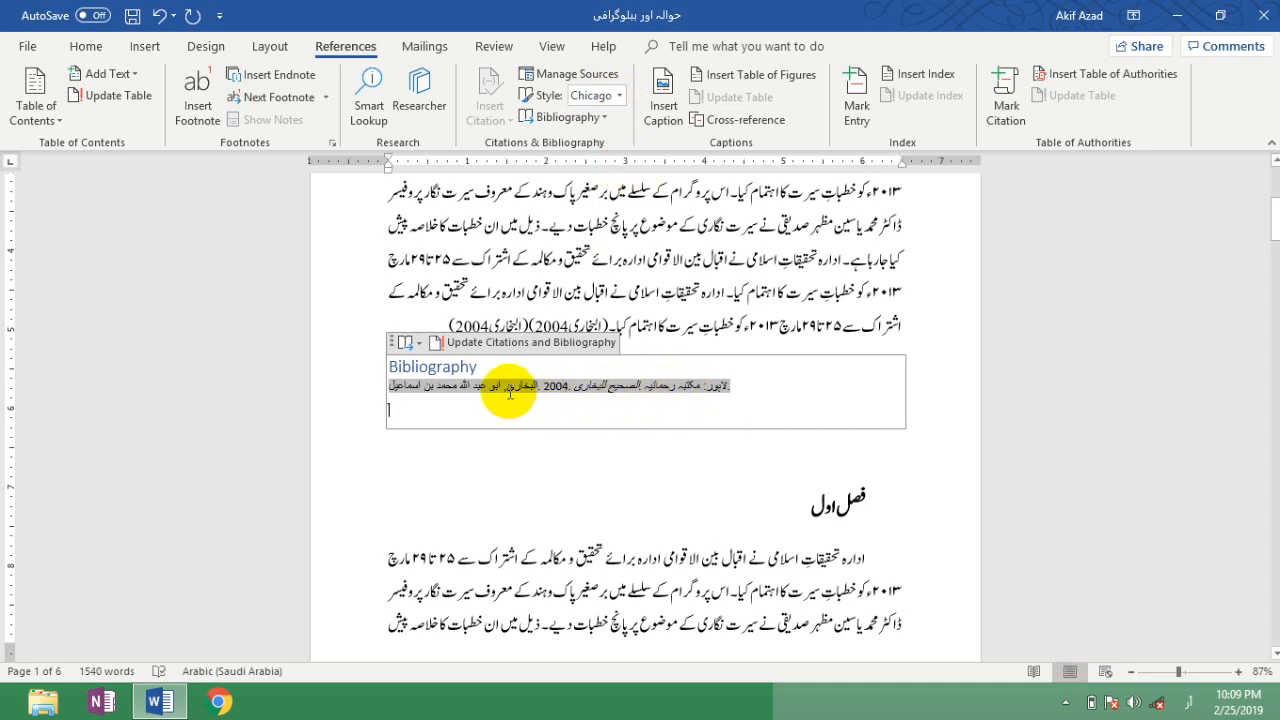
click(86, 46)
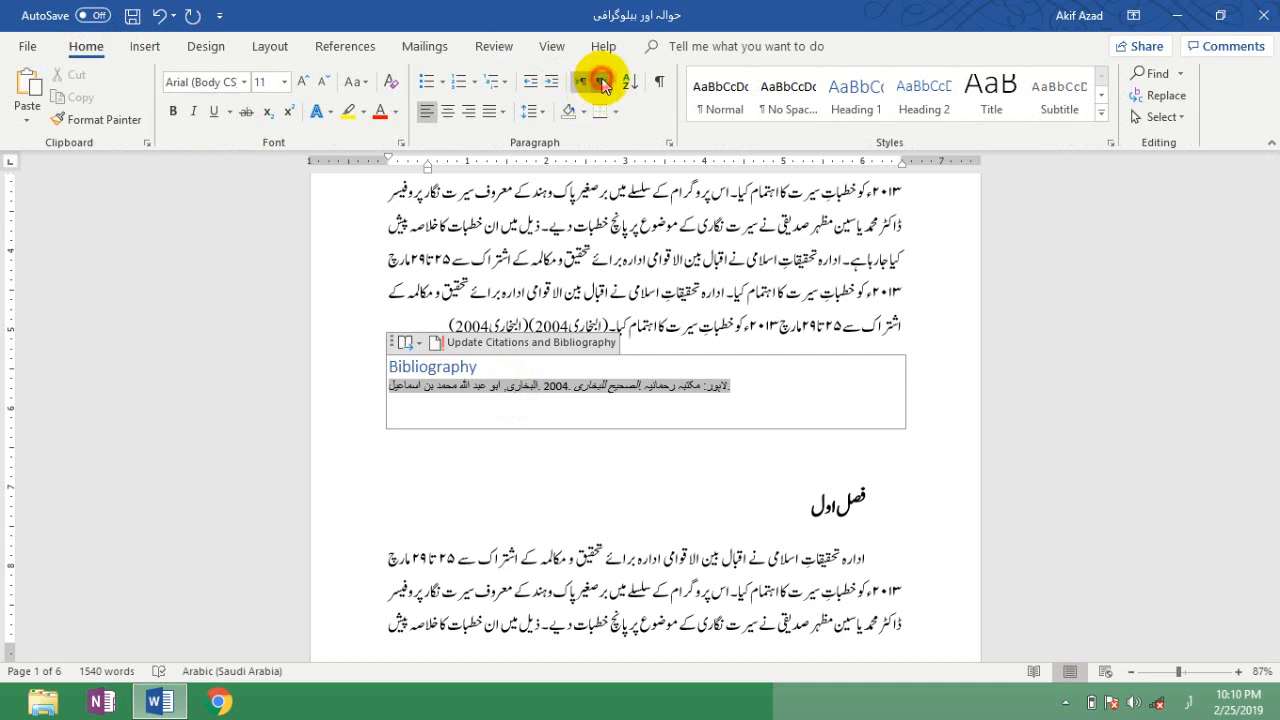
click(602, 84)
drag(890, 380, 521, 381)
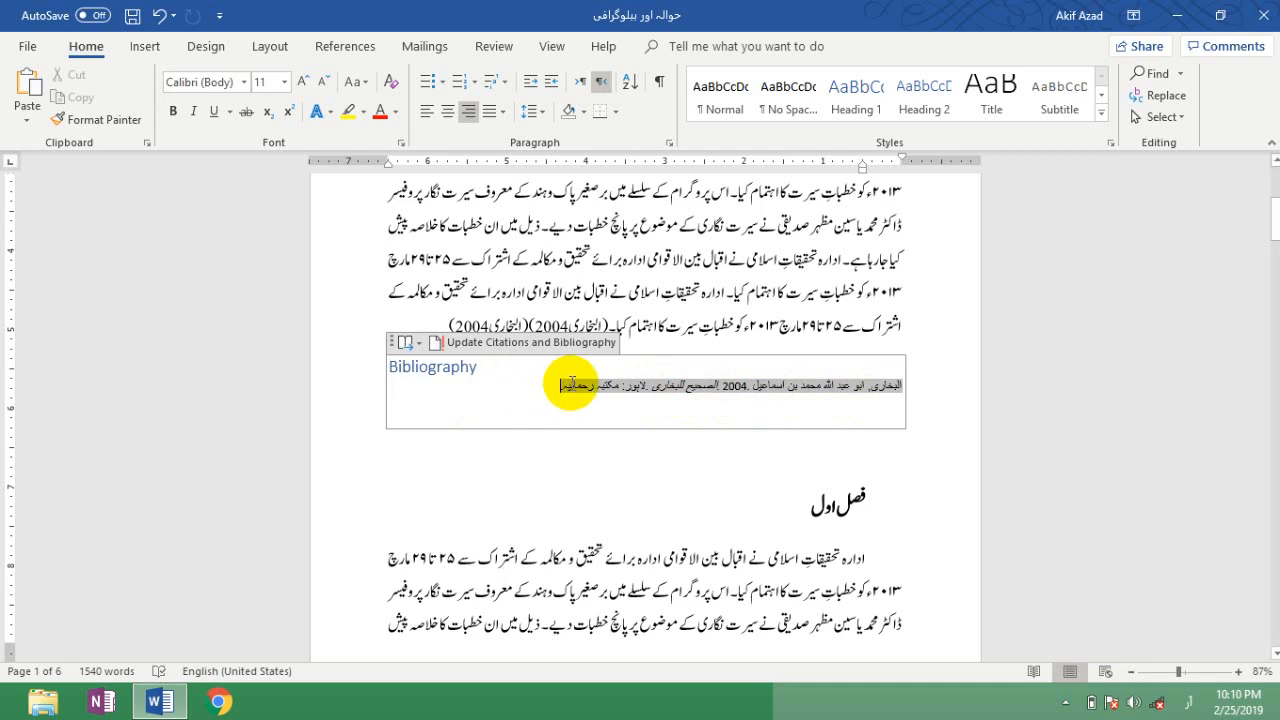
click(568, 384)
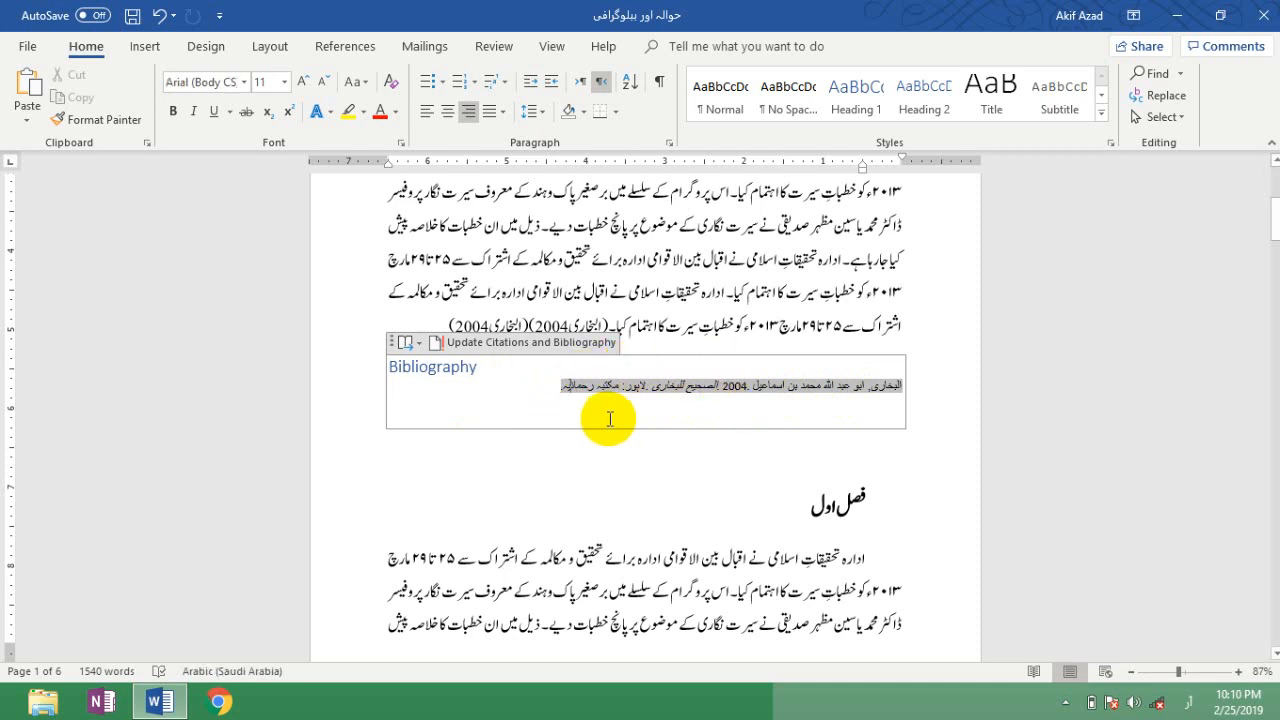
click(607, 418)
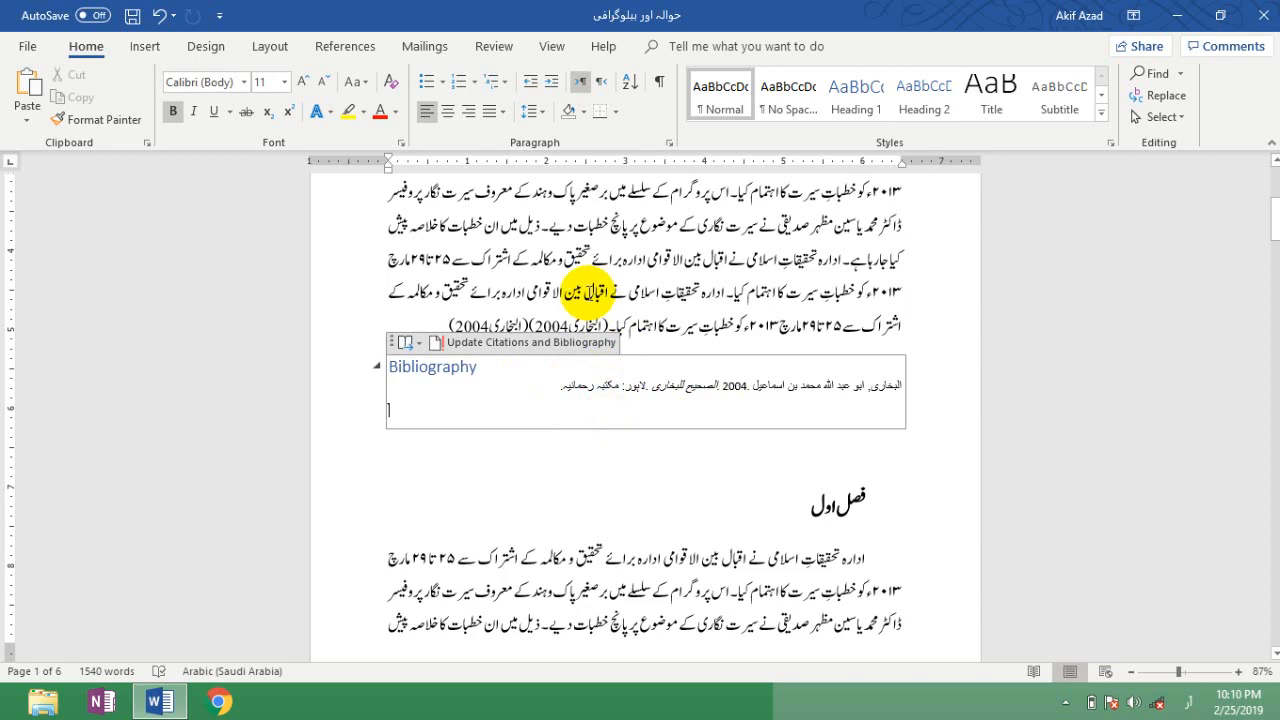
- Review the الصحیح للبخاری source in both the master and current lists of the Source Manager and close it
click(360, 48)
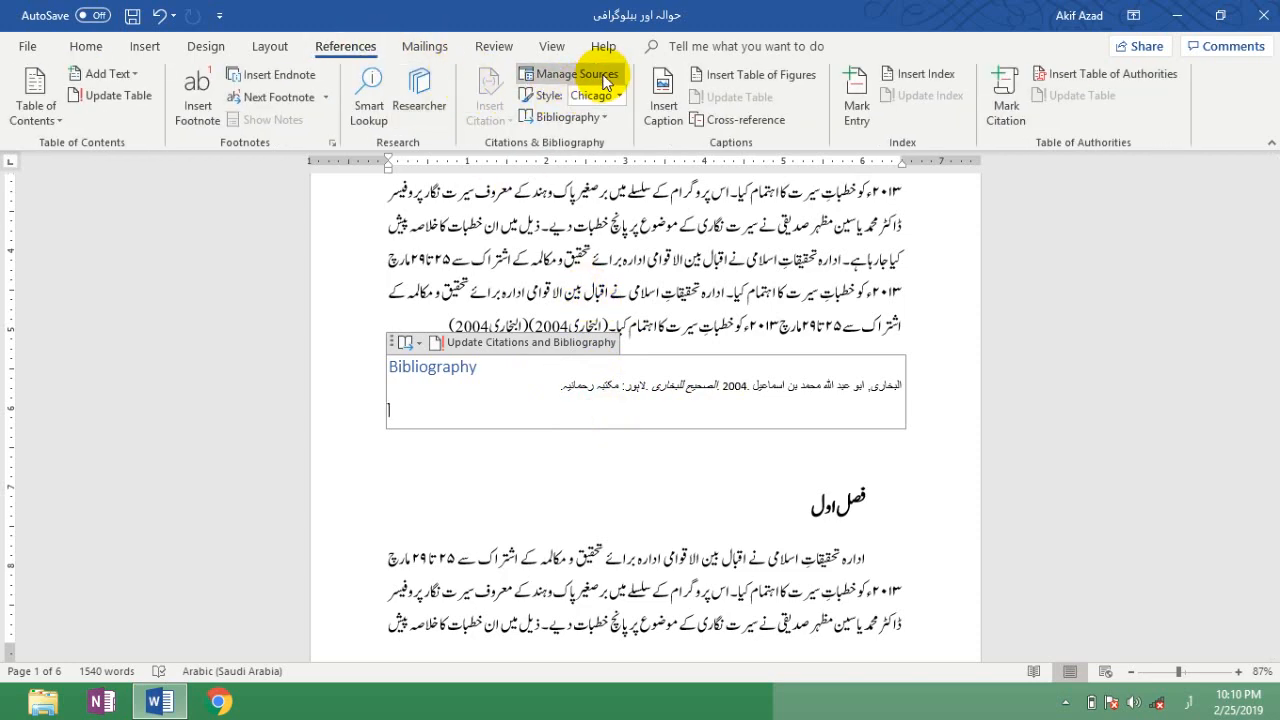
click(604, 80)
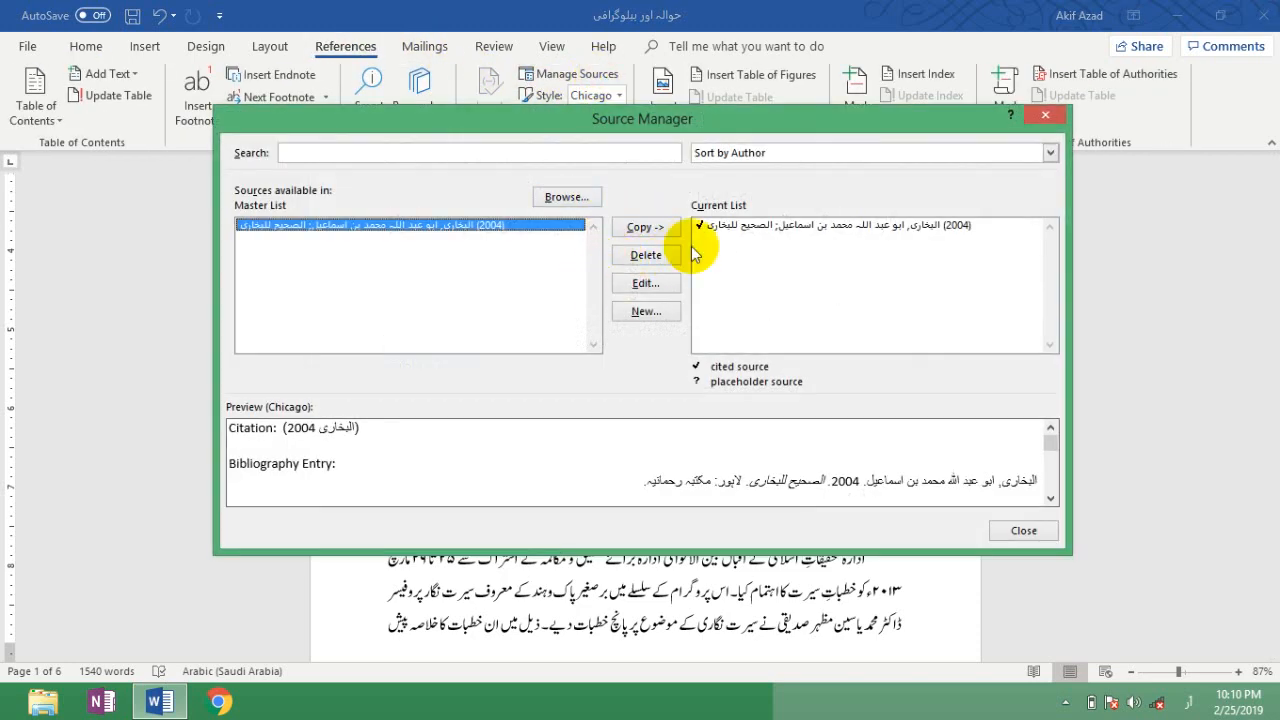
click(845, 226)
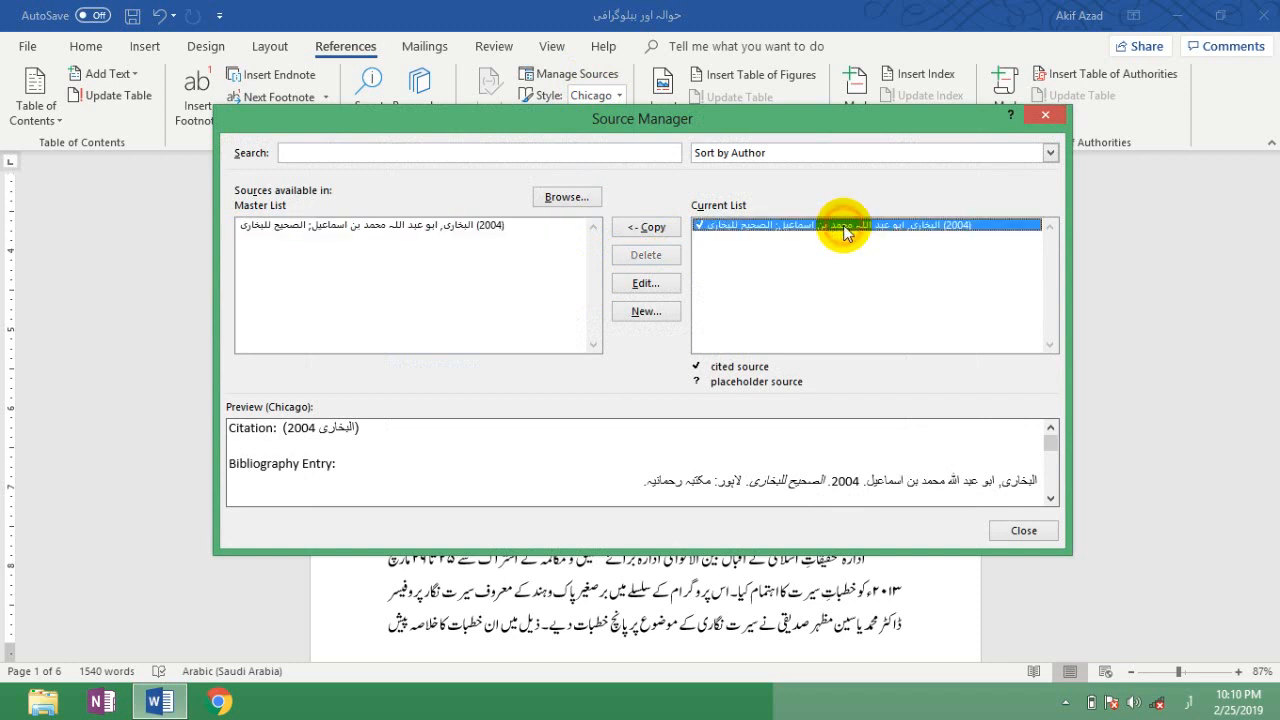
click(470, 226)
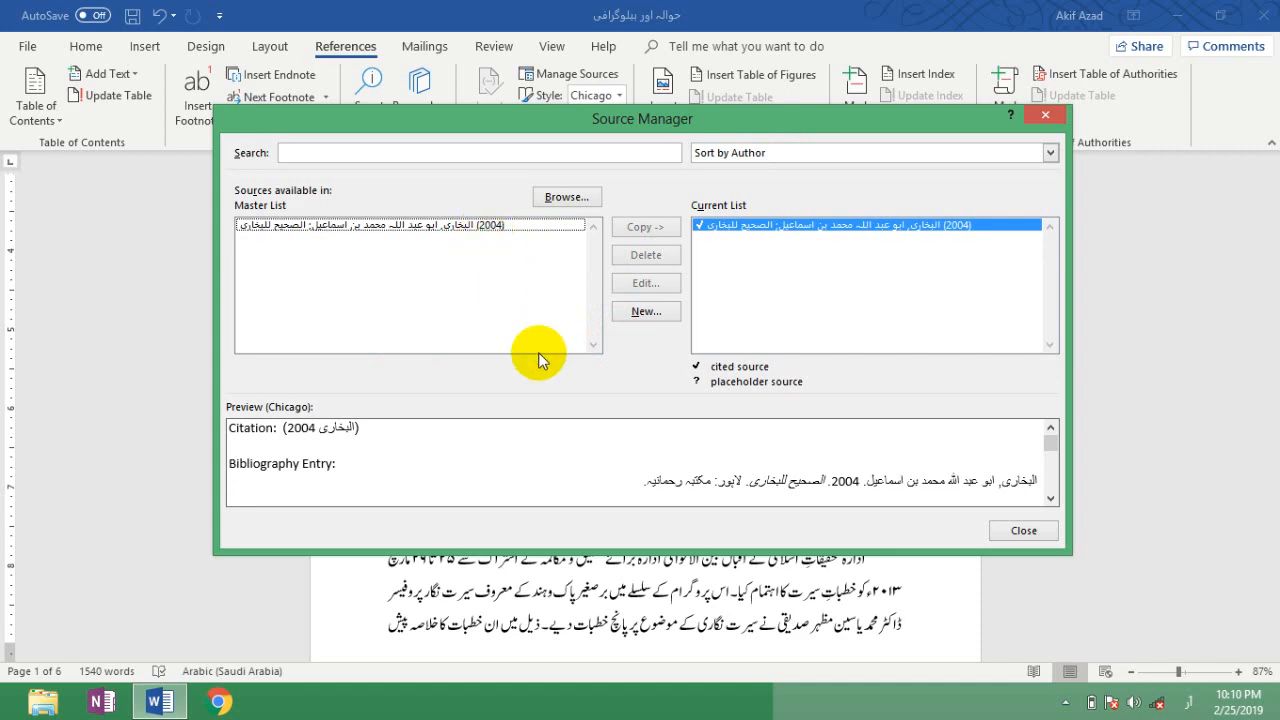
click(1038, 526)
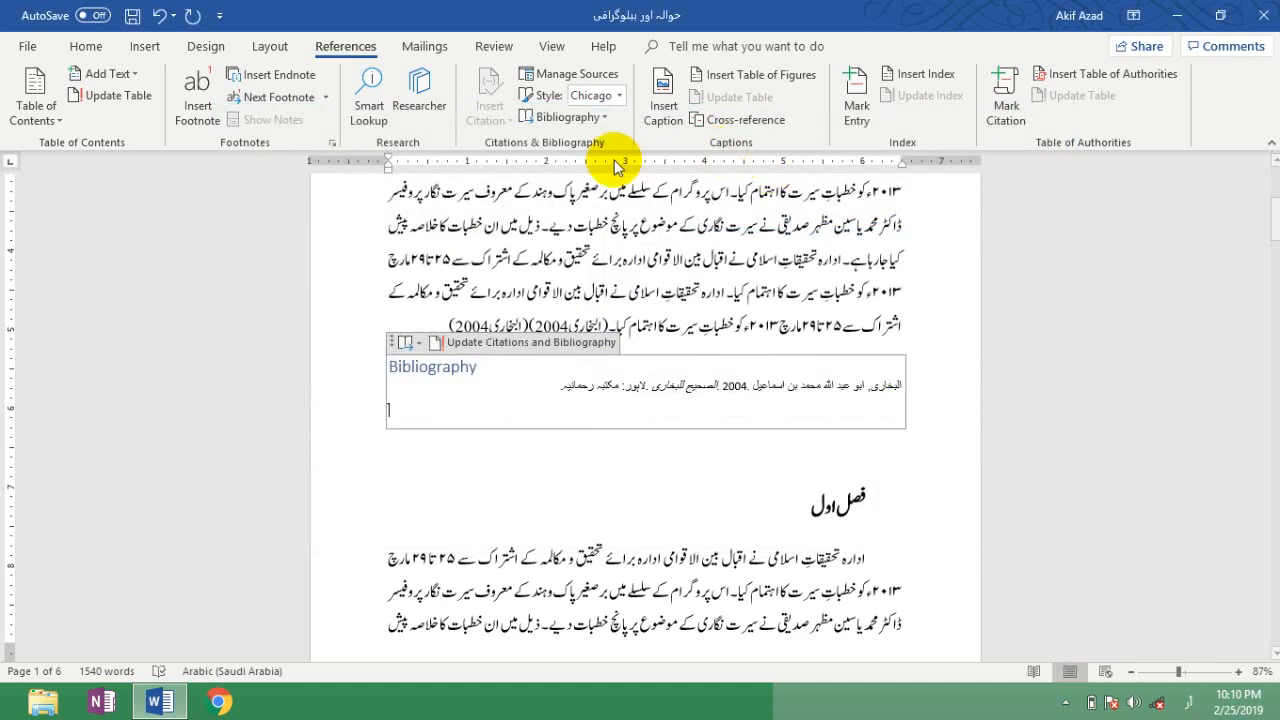
- Insert a second built-in Bibliography below the existing one and select its entry
click(590, 118)
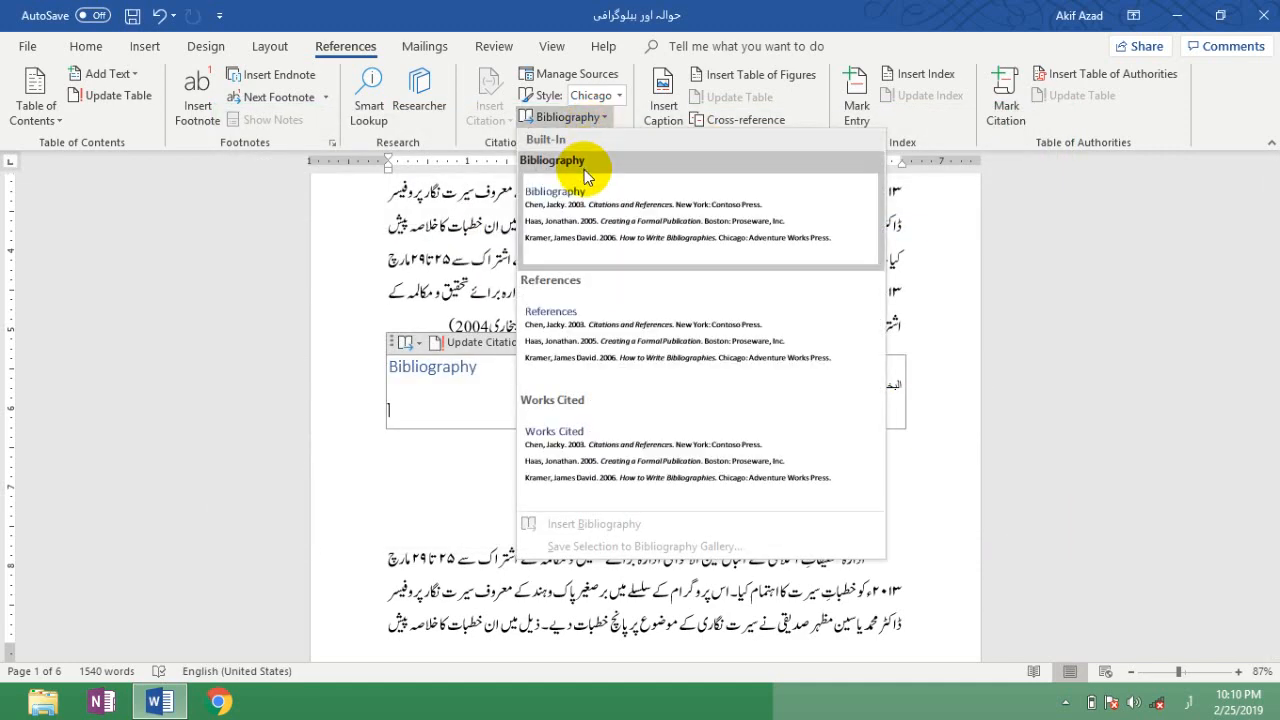
click(577, 218)
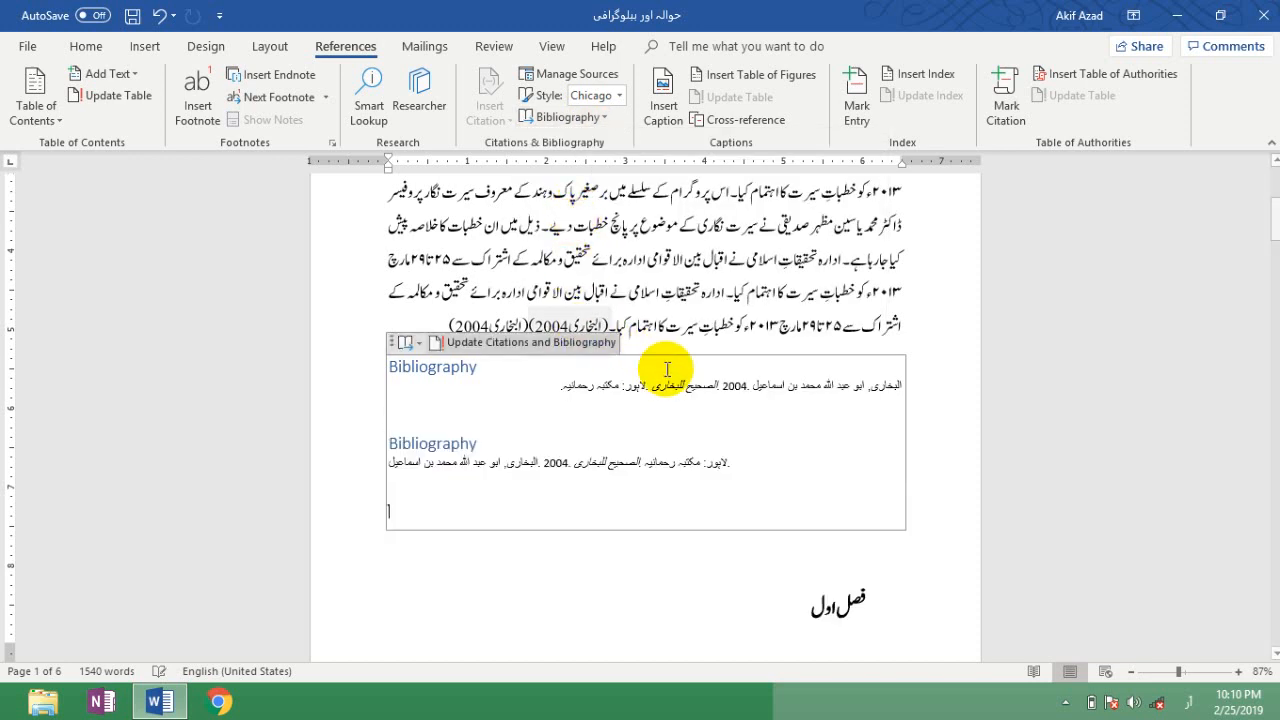
click(590, 462)
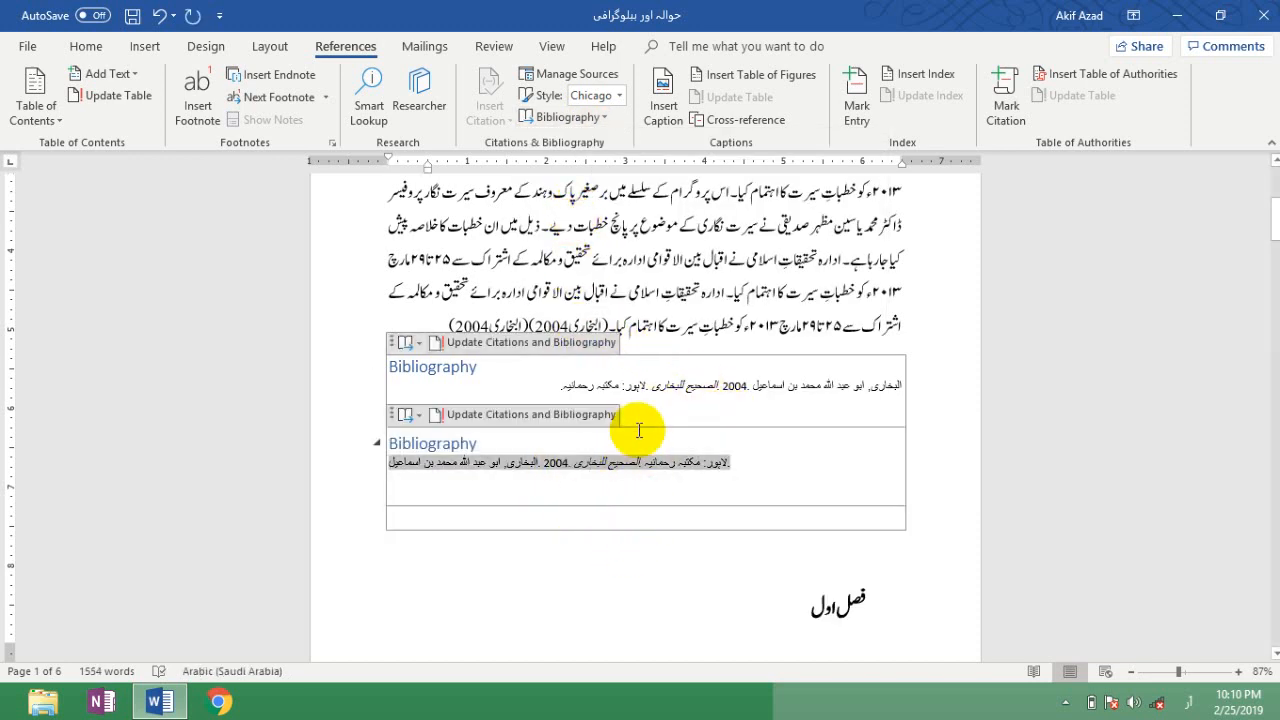
- Delete both bibliographies together with the two citations at the end of the first body paragraph
drag(654, 537, 596, 325)
key(Delete)
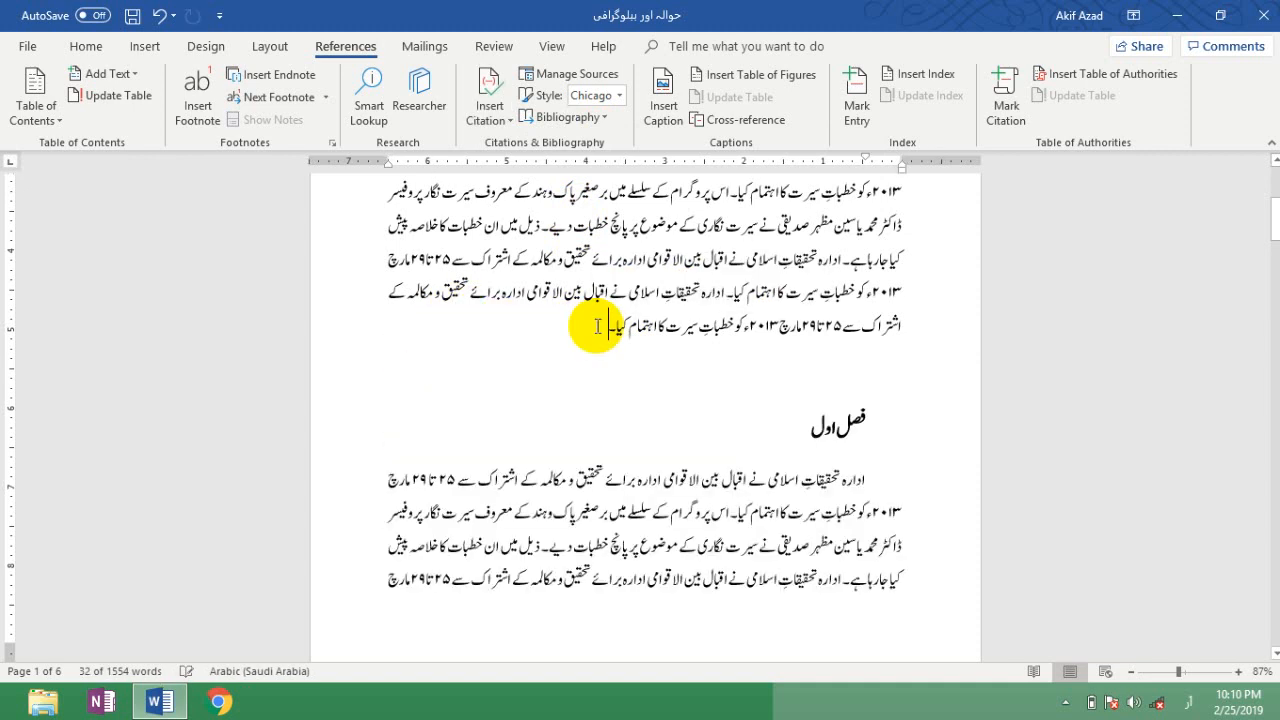
scroll(598, 325, up, 5)
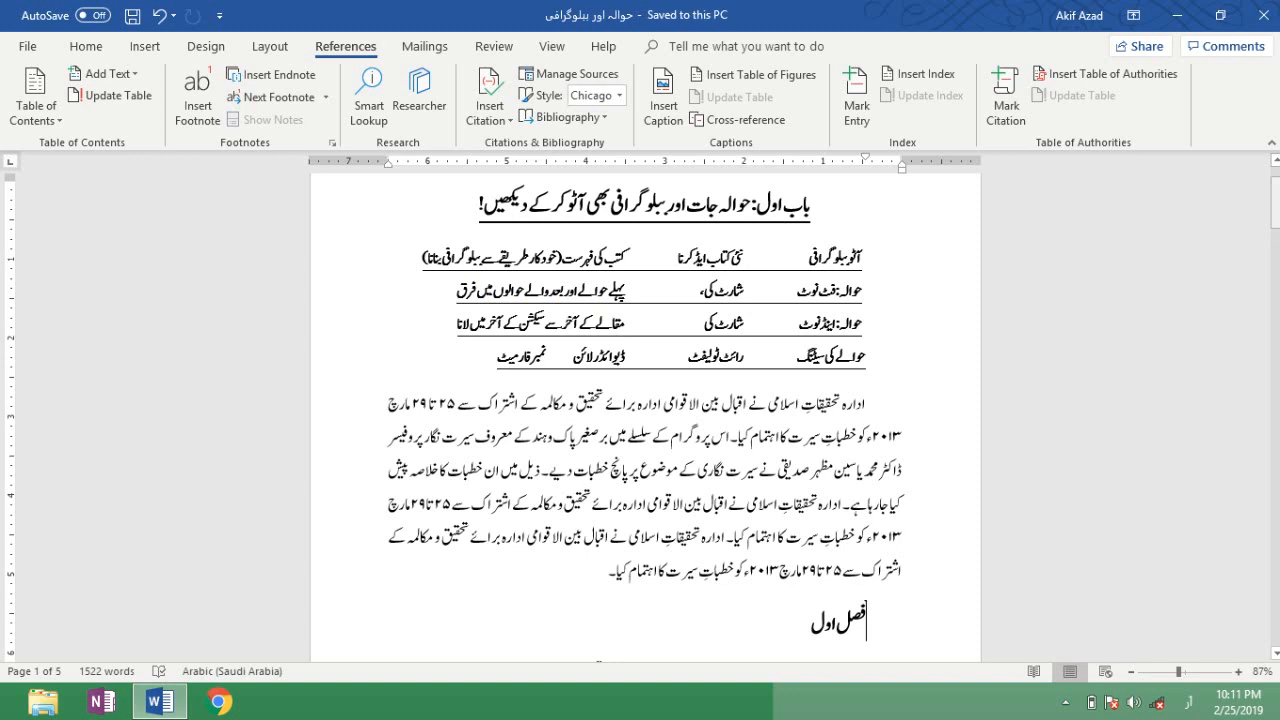
- Insert a footnote after the word معروف in the first body paragraph and enter the sample text "کطکجفکلد کلطکل" in it
click(799, 293)
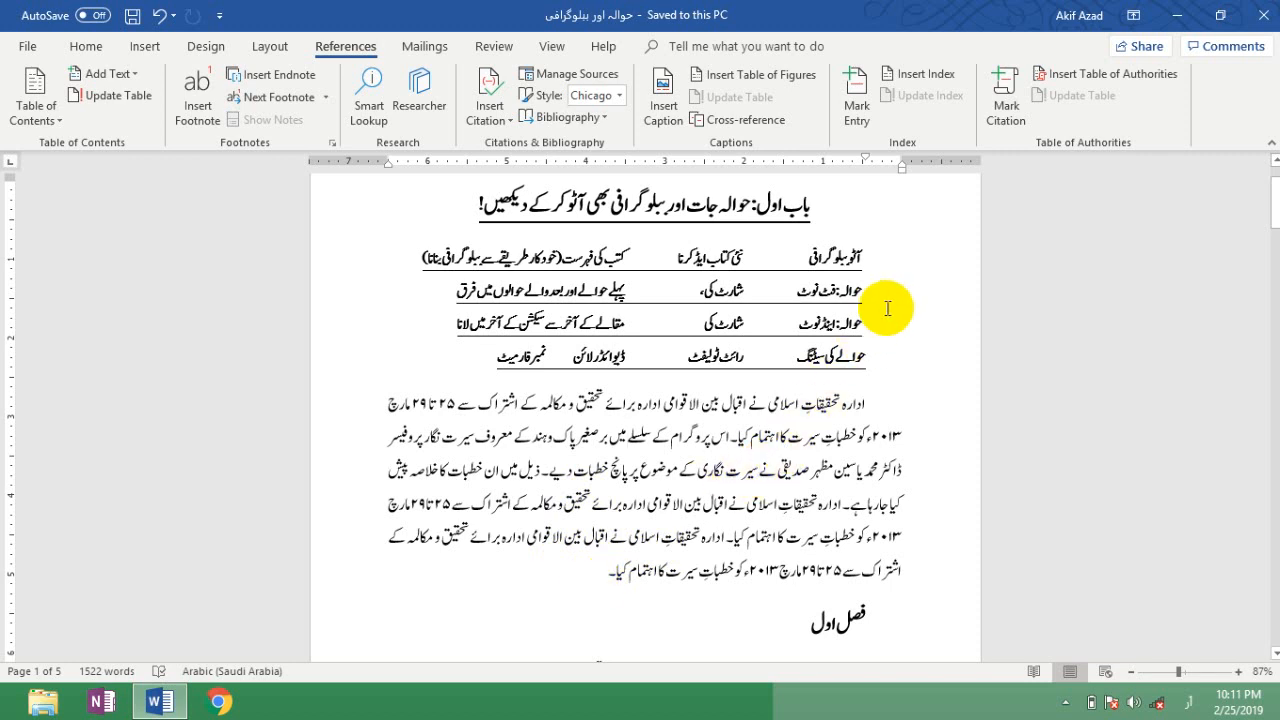
click(810, 290)
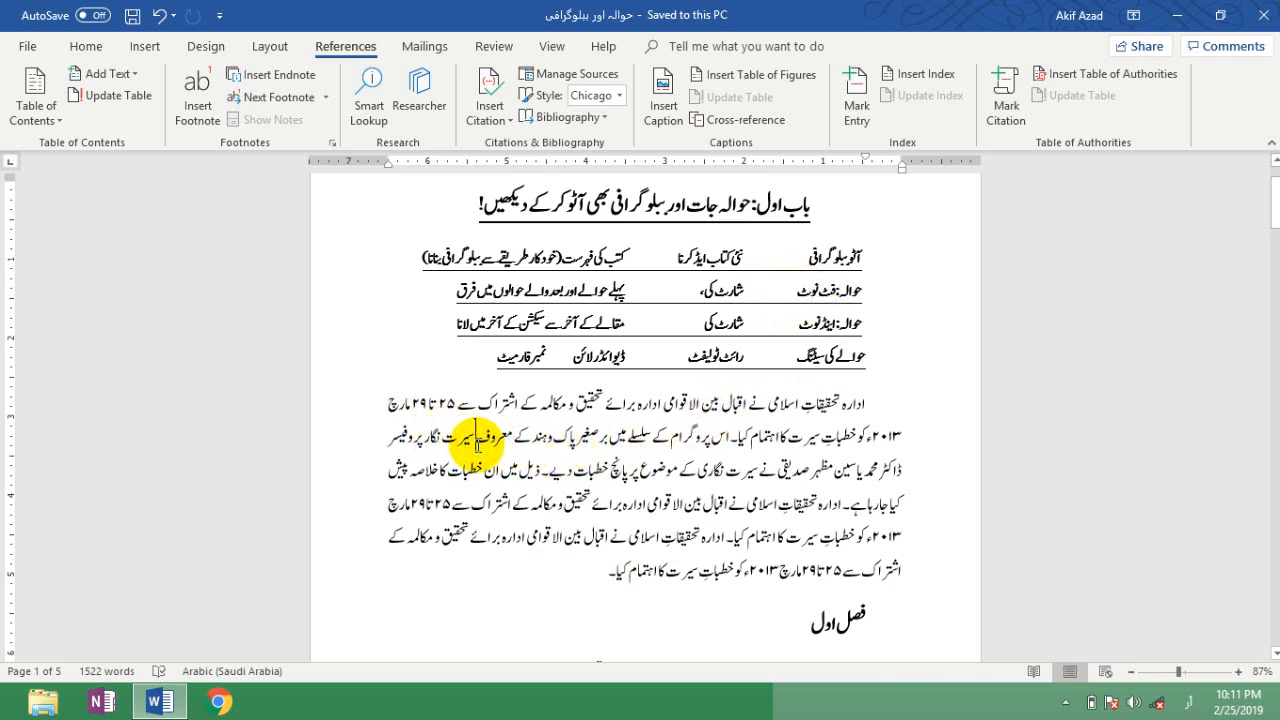
click(198, 102)
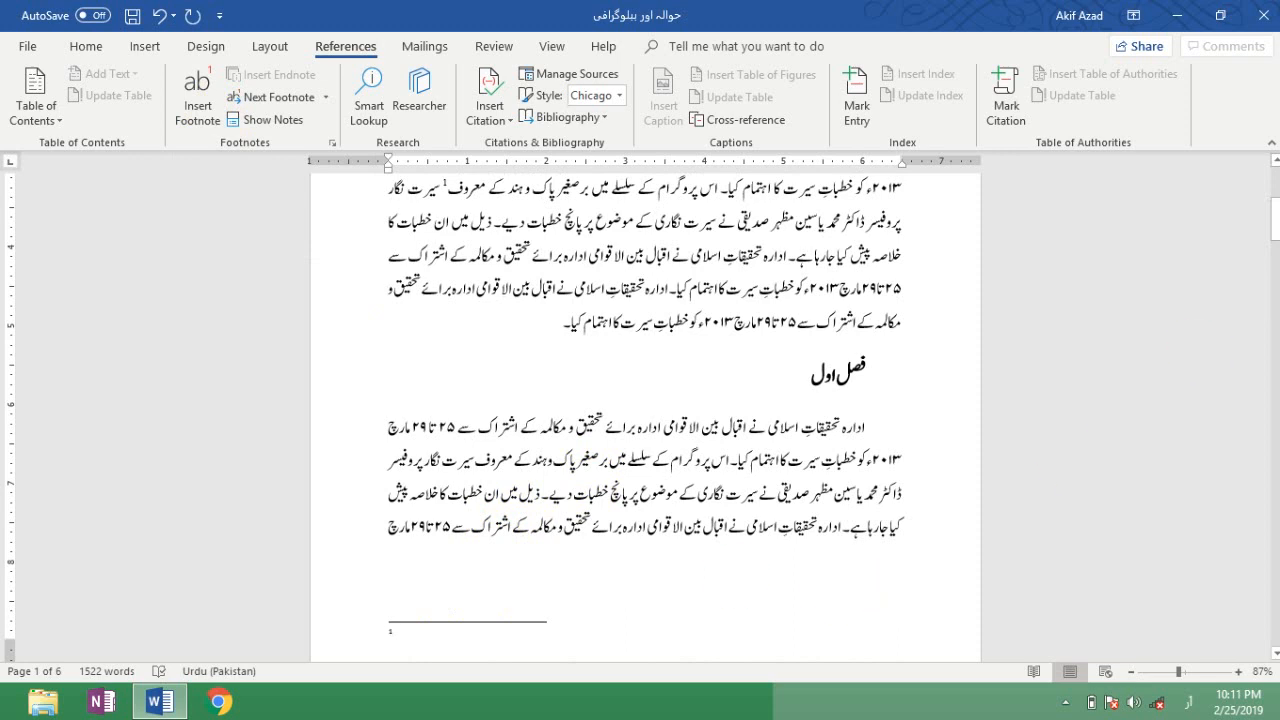
drag(1276, 226, 1276, 213)
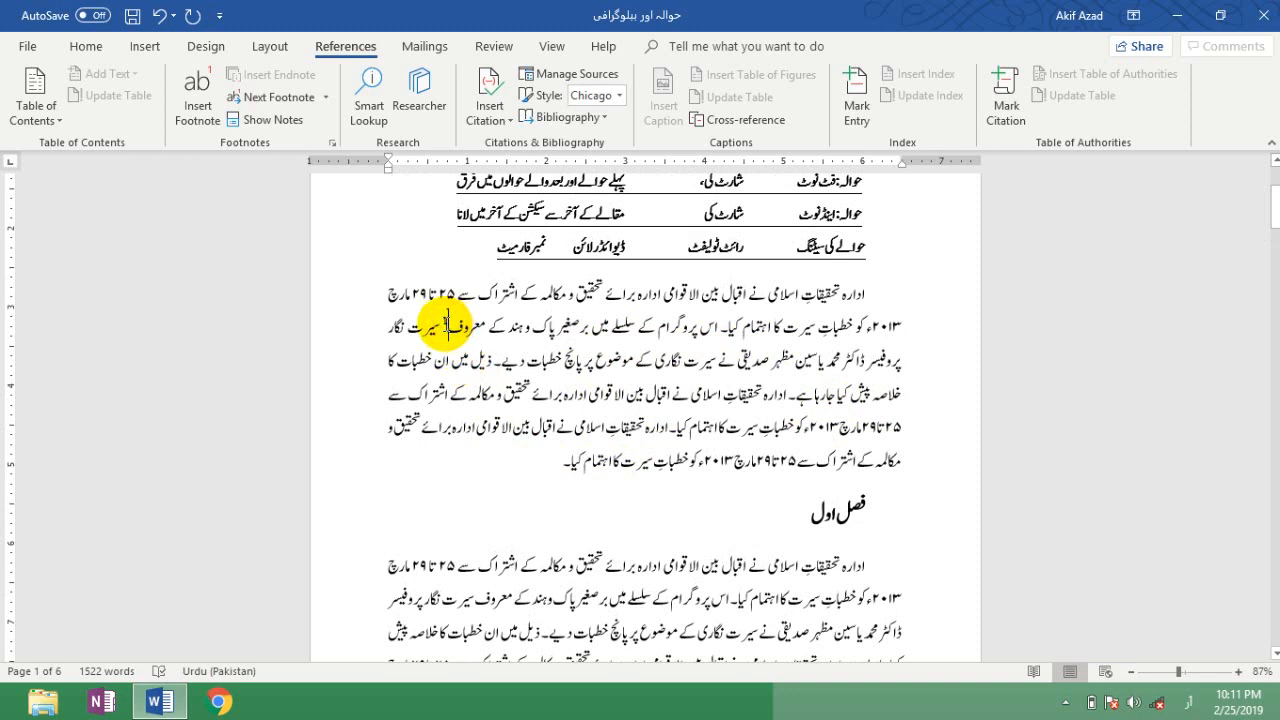
drag(1276, 210, 1276, 224)
click(420, 588)
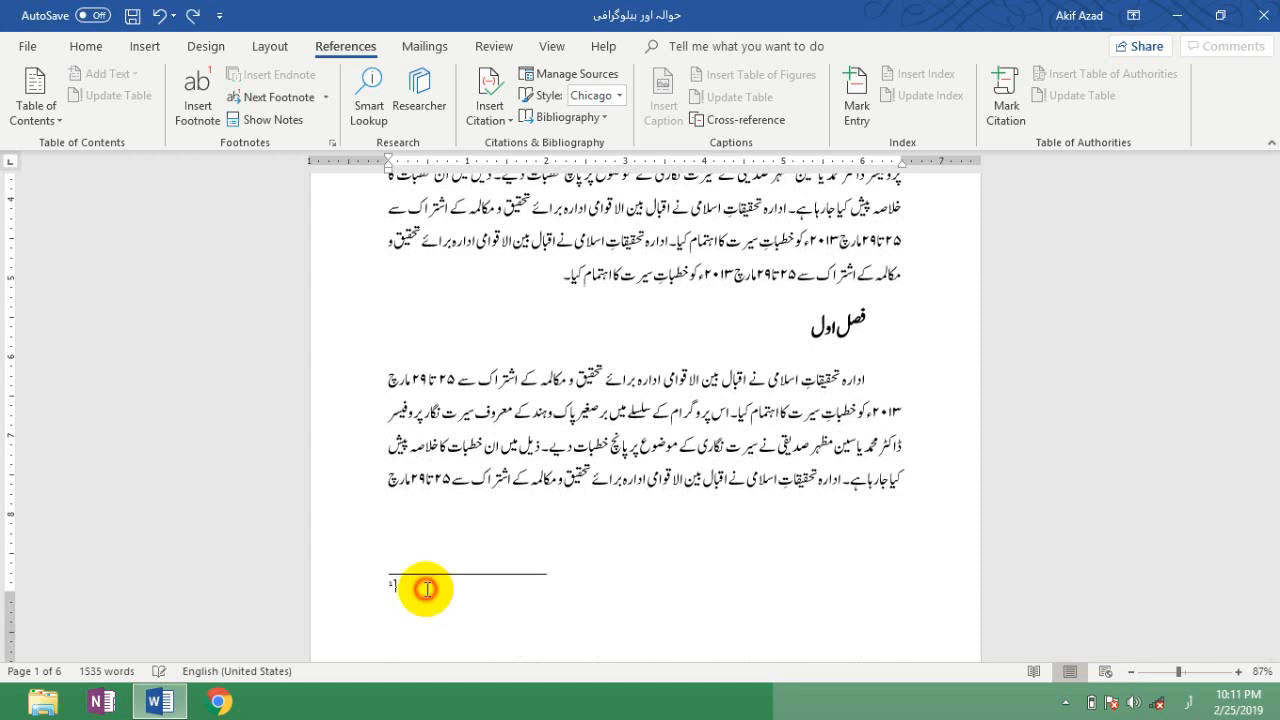
text(کطکجفکلد کلطکل)
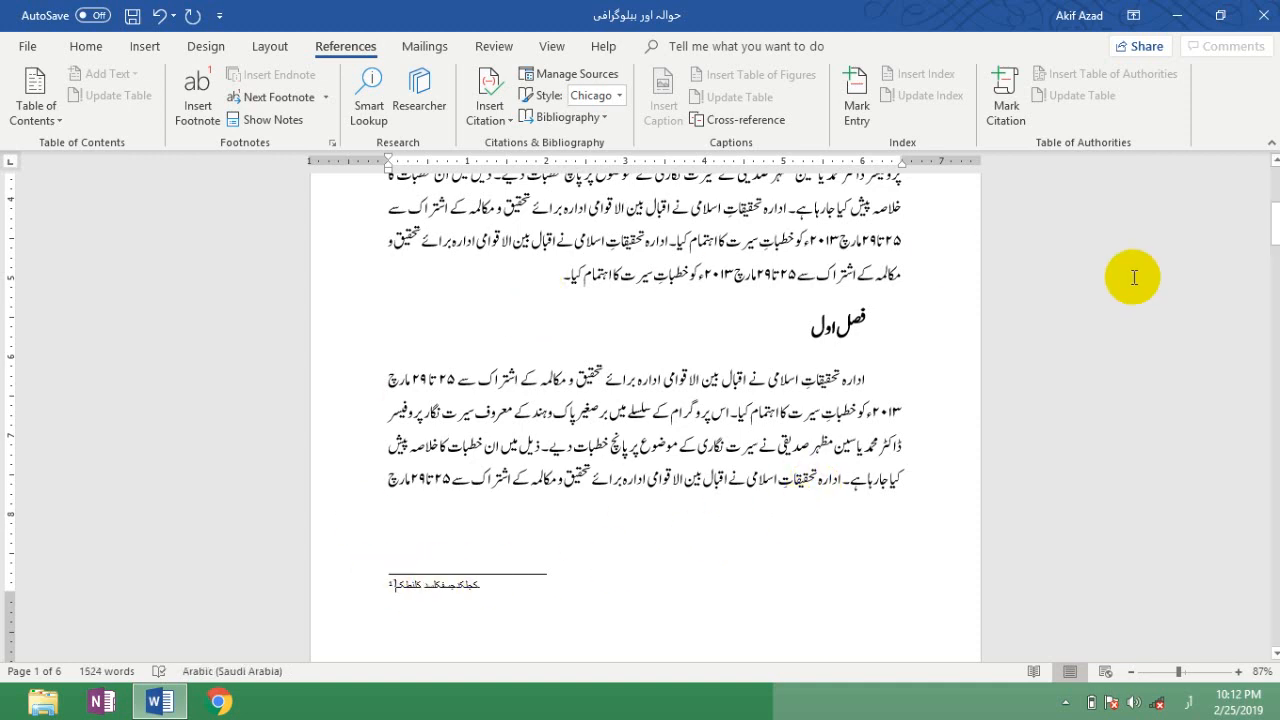
- Insert an endnote after the sentence ending in دیے۔ in the first body paragraph
drag(1273, 237, 1272, 221)
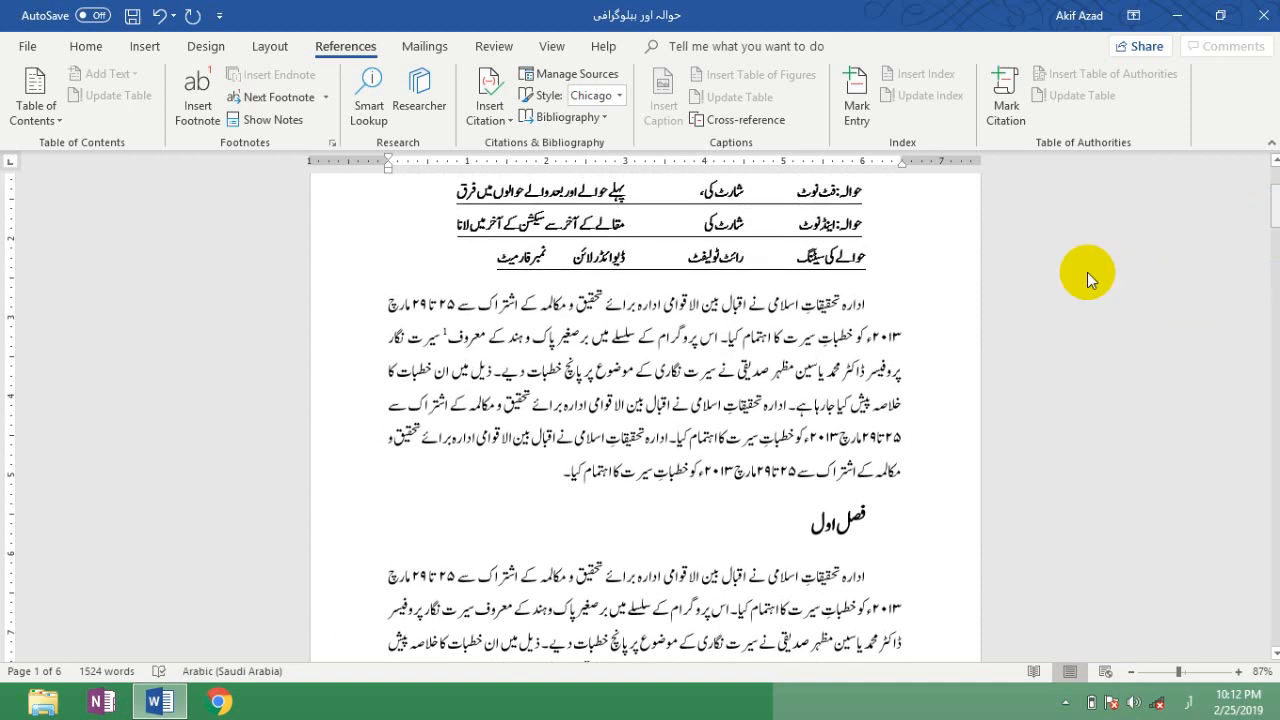
click(490, 374)
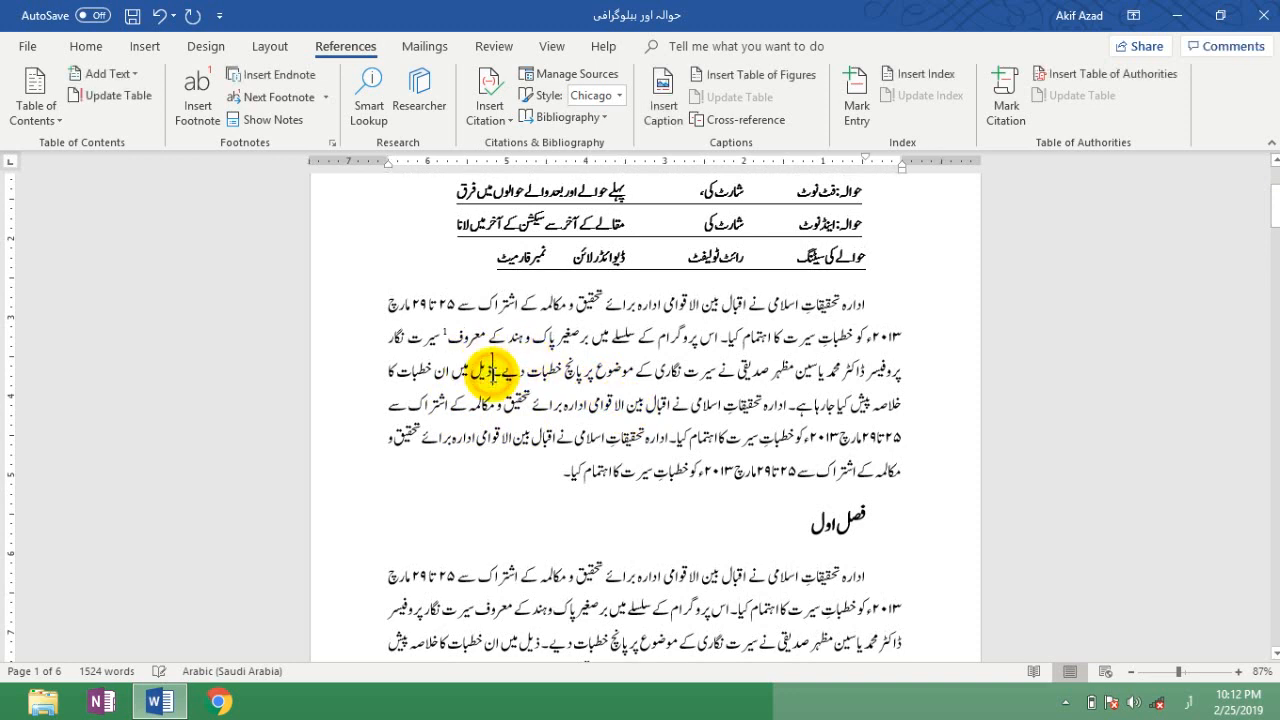
click(263, 73)
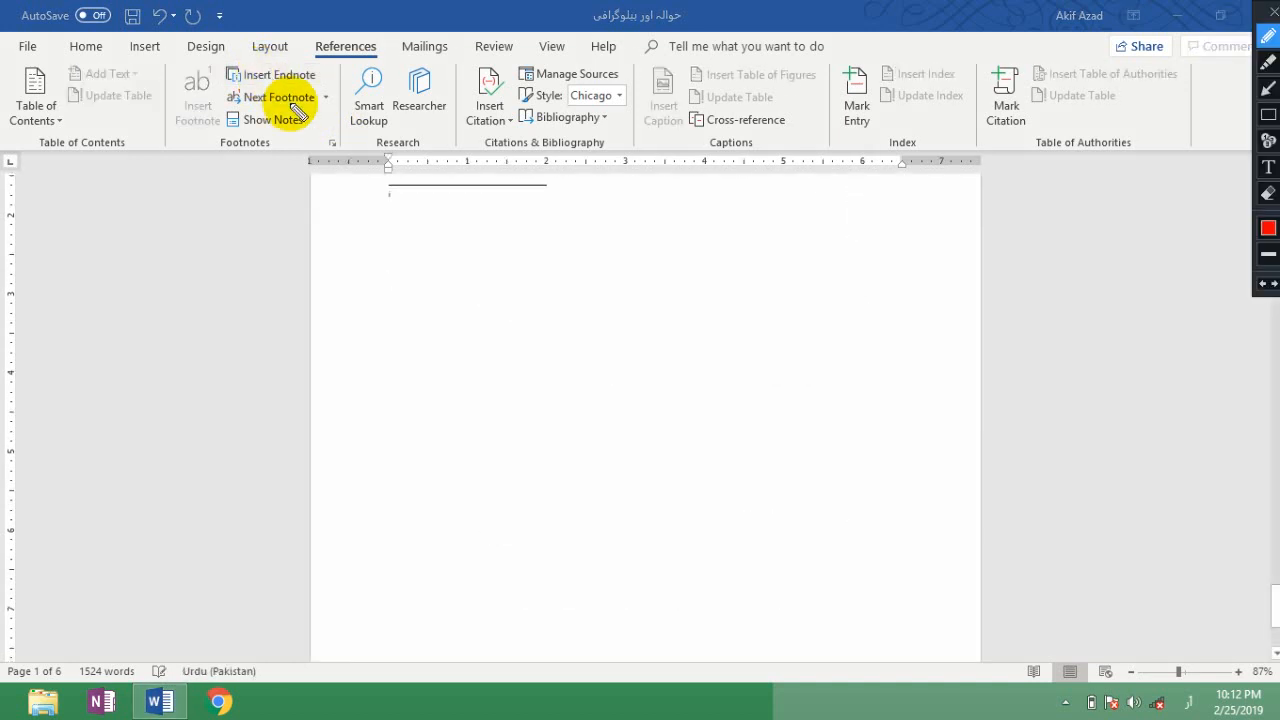
- Enter short Urdu sample text in the endnote below the book list on the document's last page
click(437, 205)
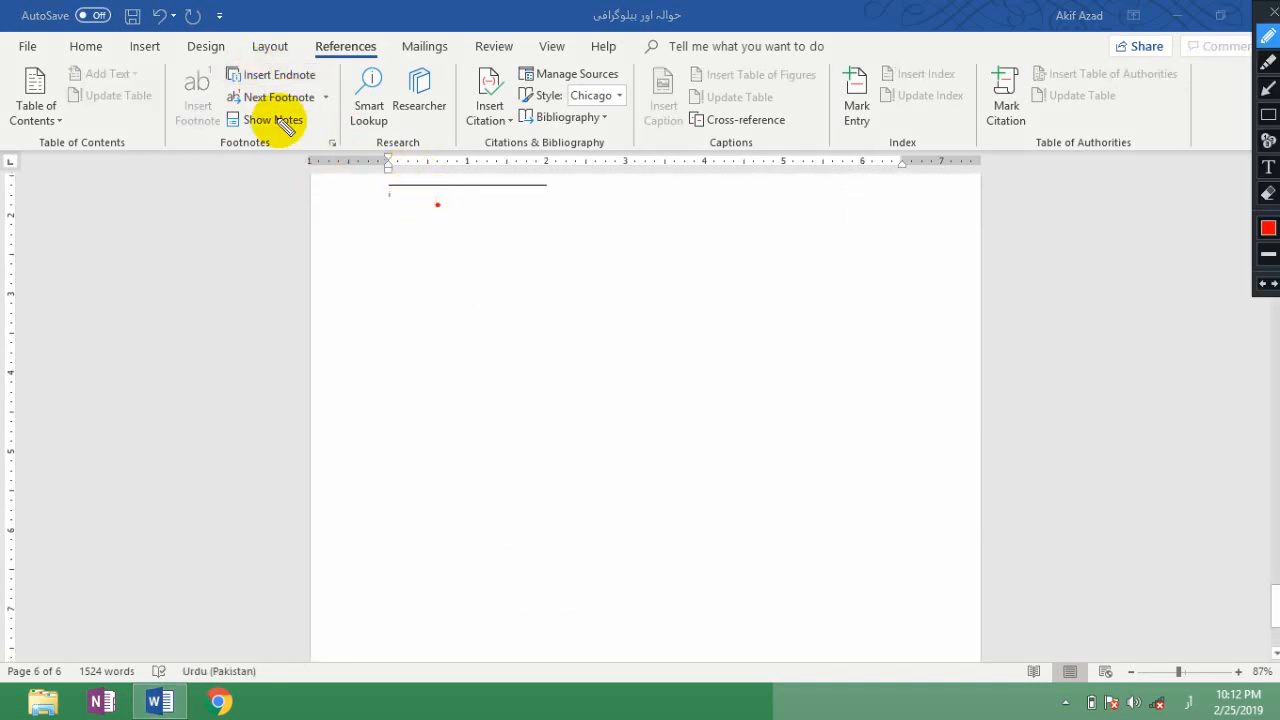
key(Escape)
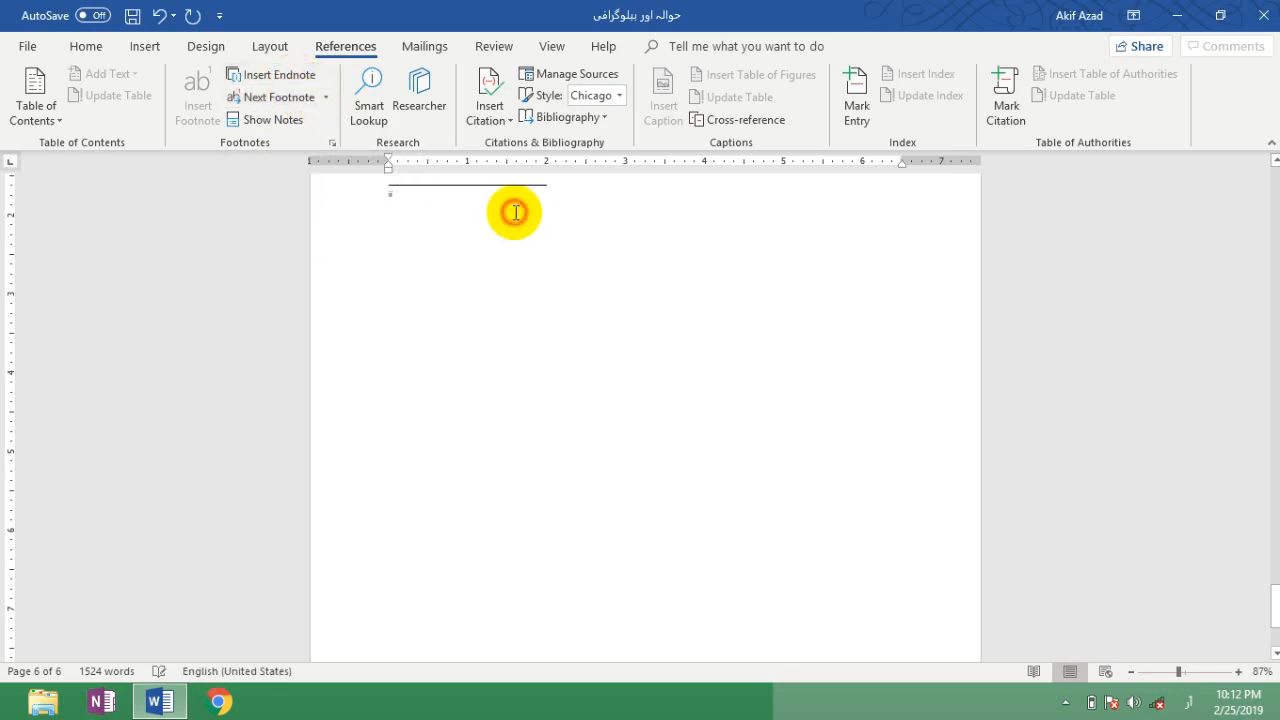
key(ctrl+Home)
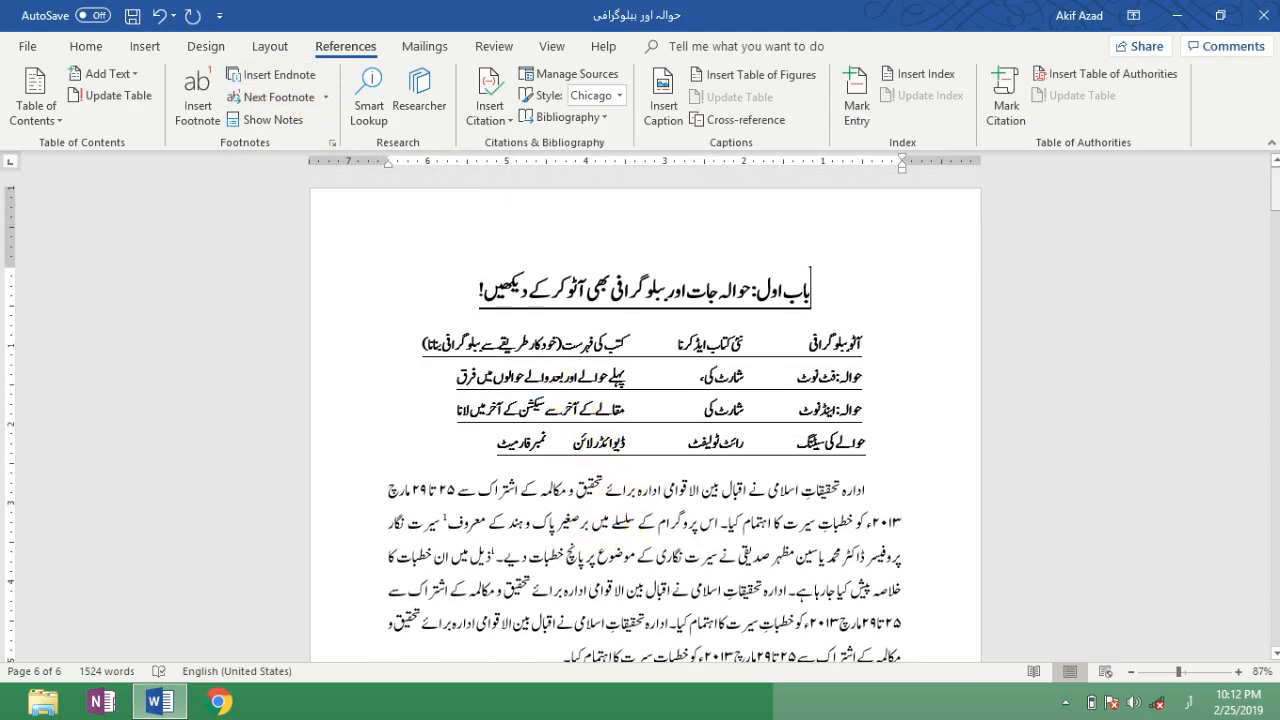
drag(1275, 189, 1257, 586)
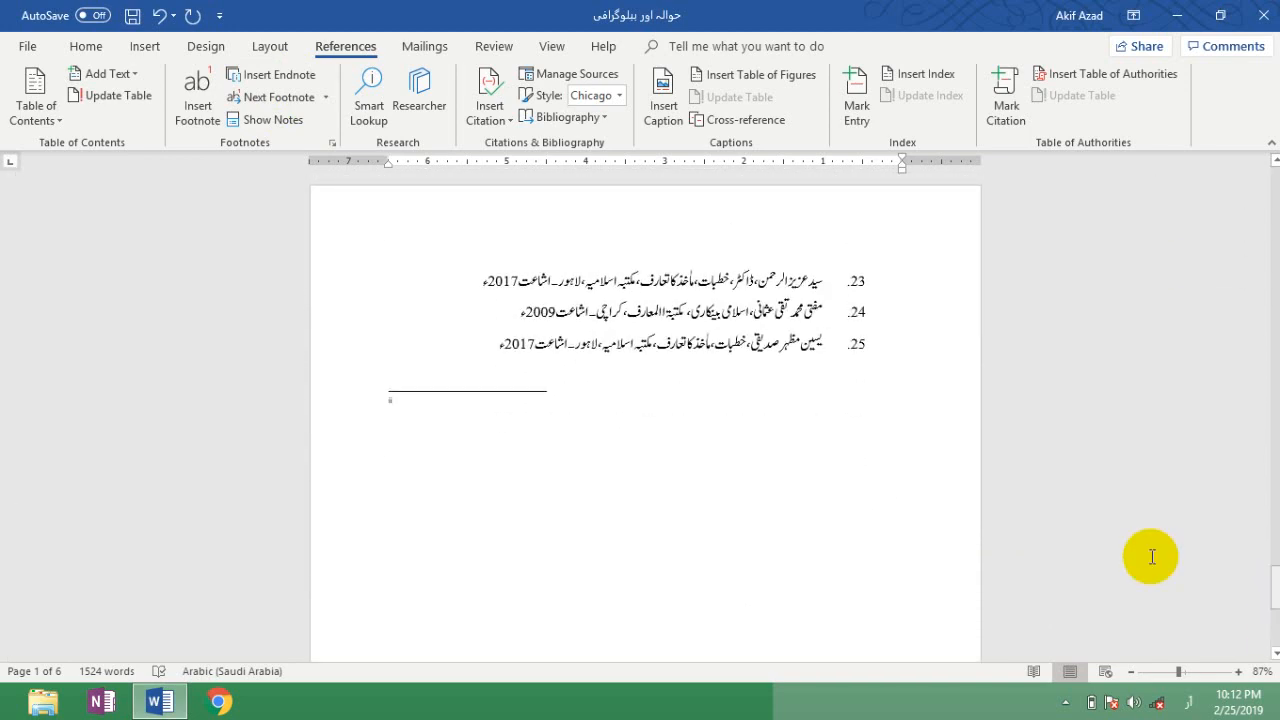
click(404, 404)
double_click(404, 404)
text(جکندھجھجکو)
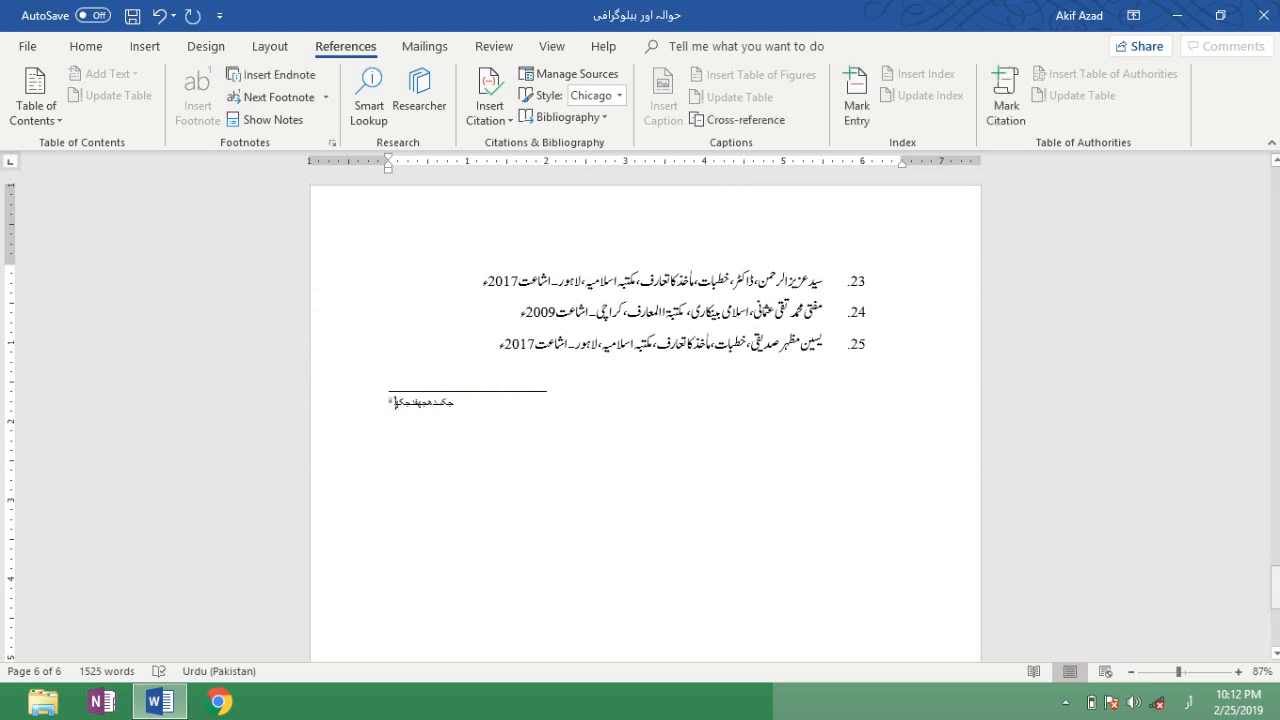
- Examine the footnote reference after معروف in the first body paragraph and its note text at the foot of page 1
drag(1275, 585, 1276, 217)
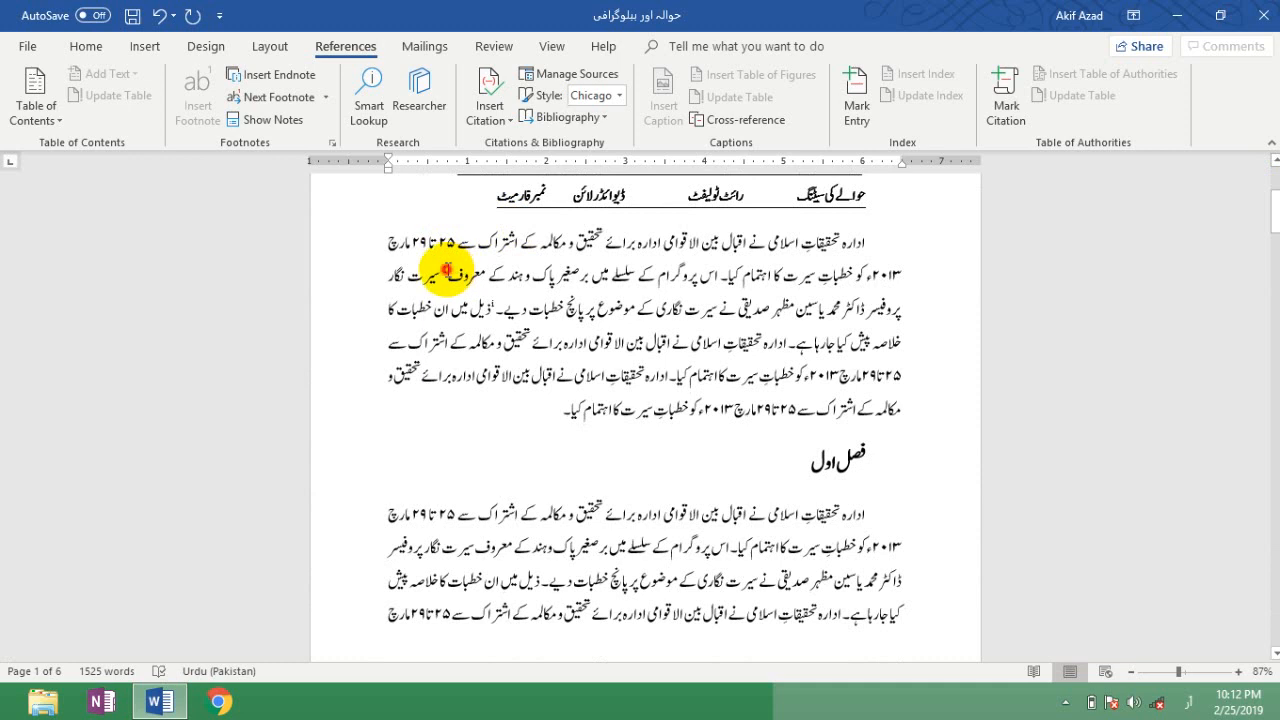
double_click(444, 272)
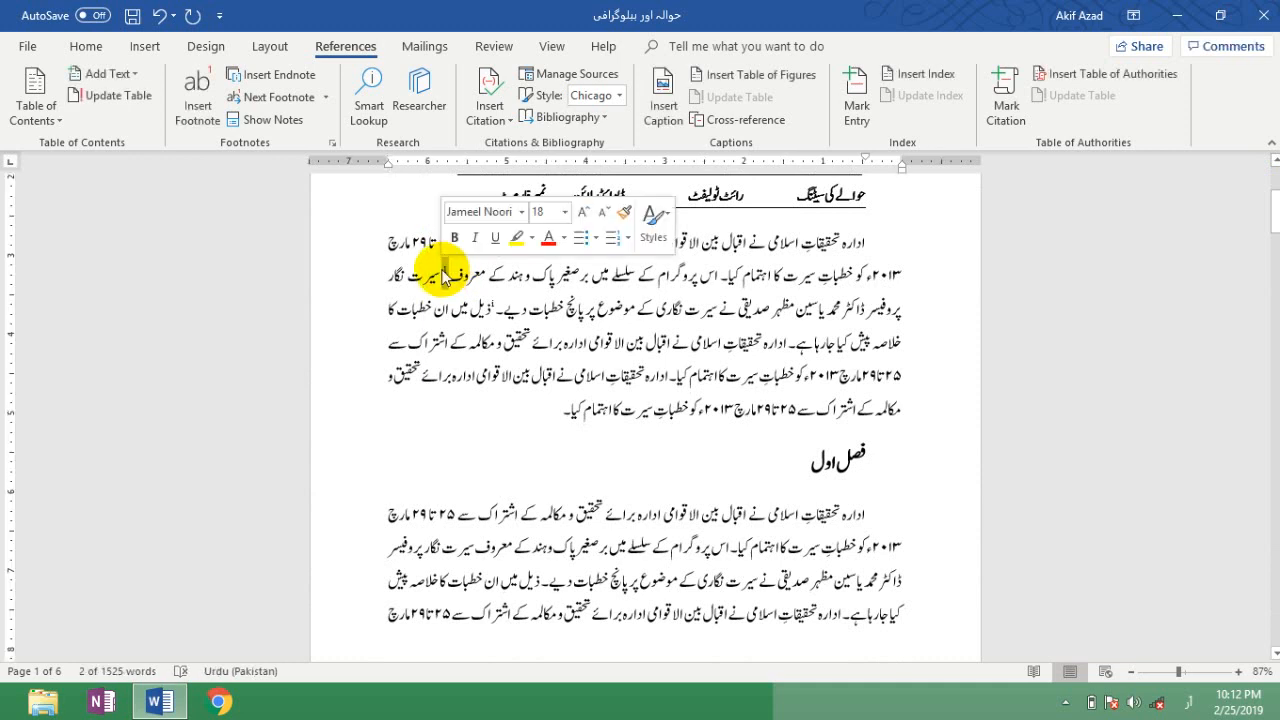
right_click(445, 270)
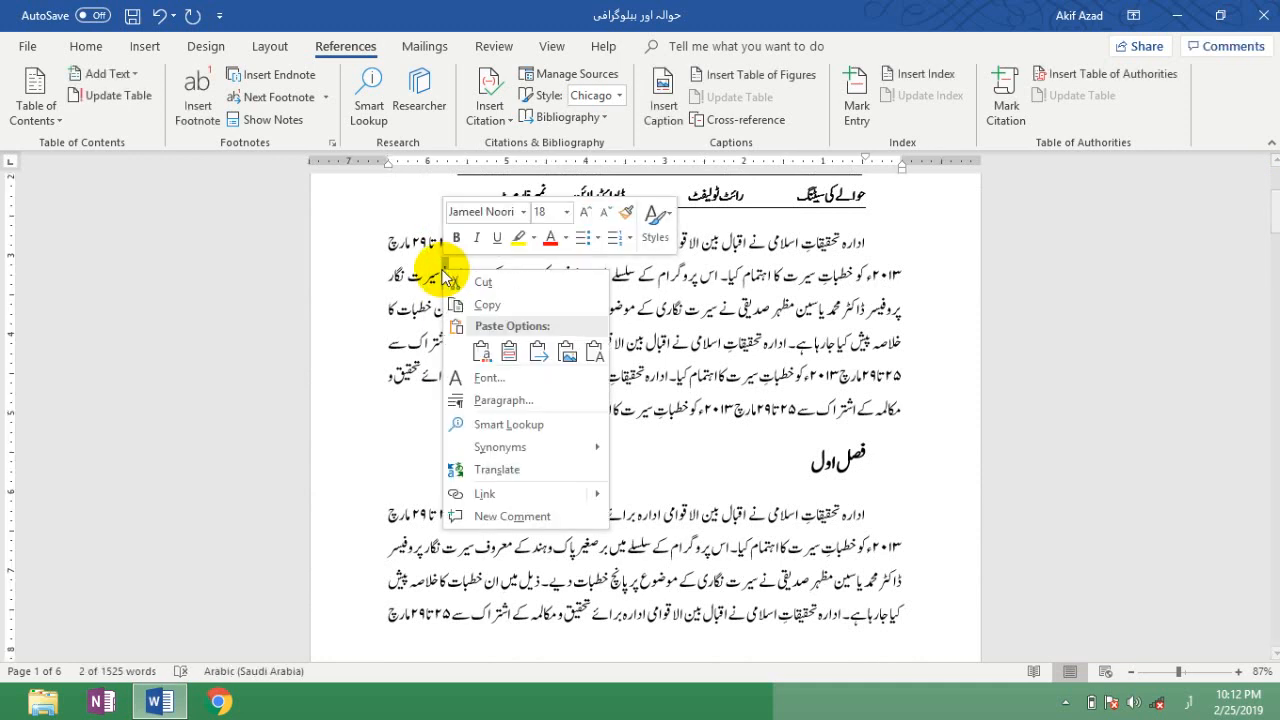
click(732, 319)
mouse_move(1276, 225)
mouse_down()
mouse_move(1269, 217)
mouse_move(1274, 245)
mouse_up()
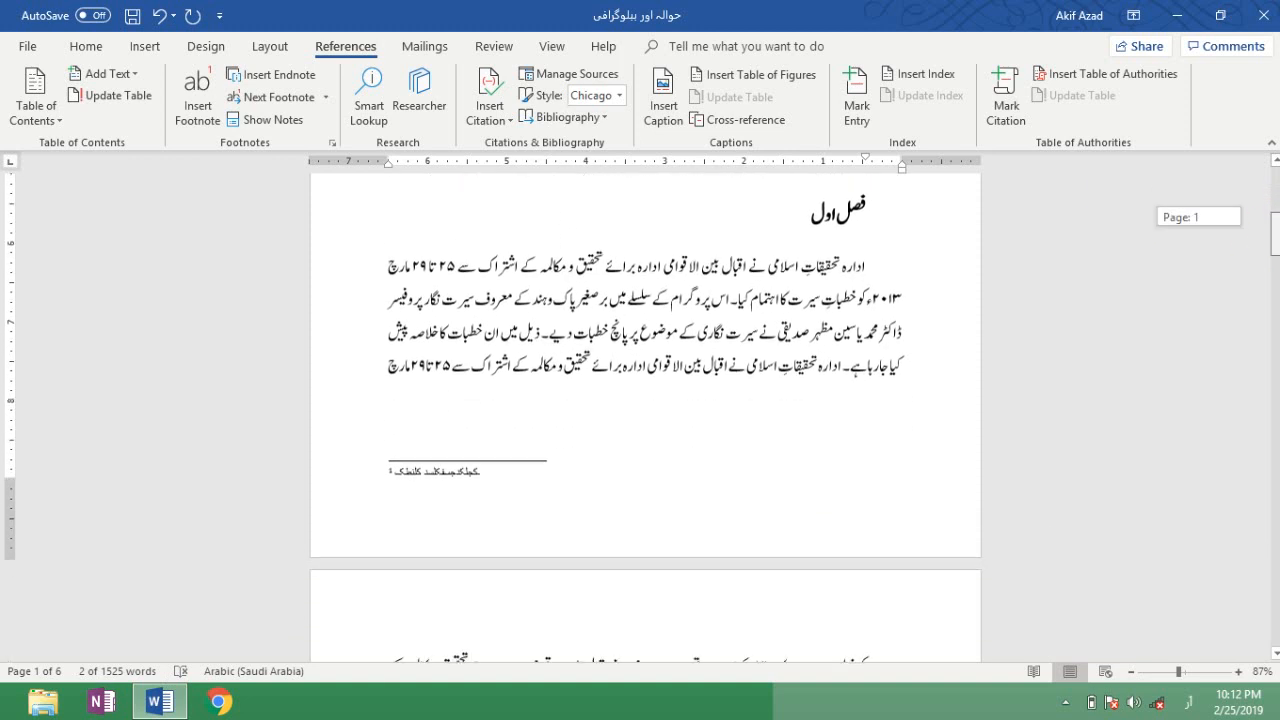
click(498, 489)
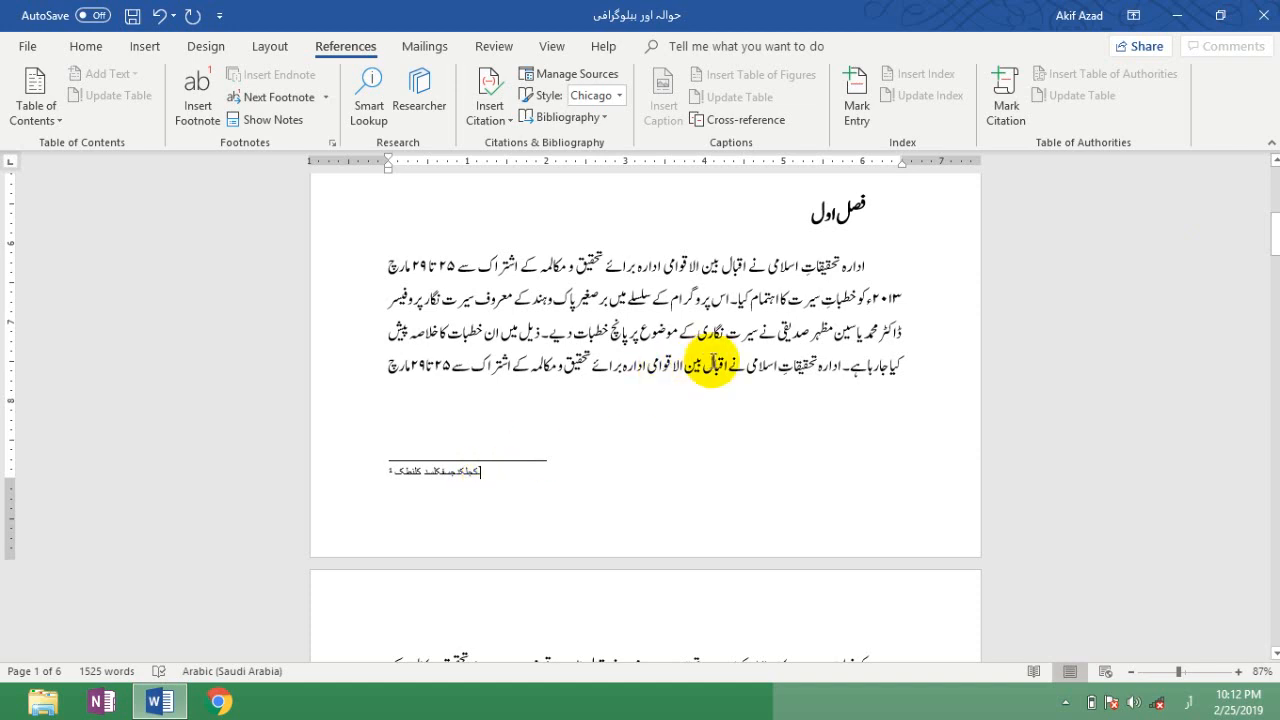
click(426, 443)
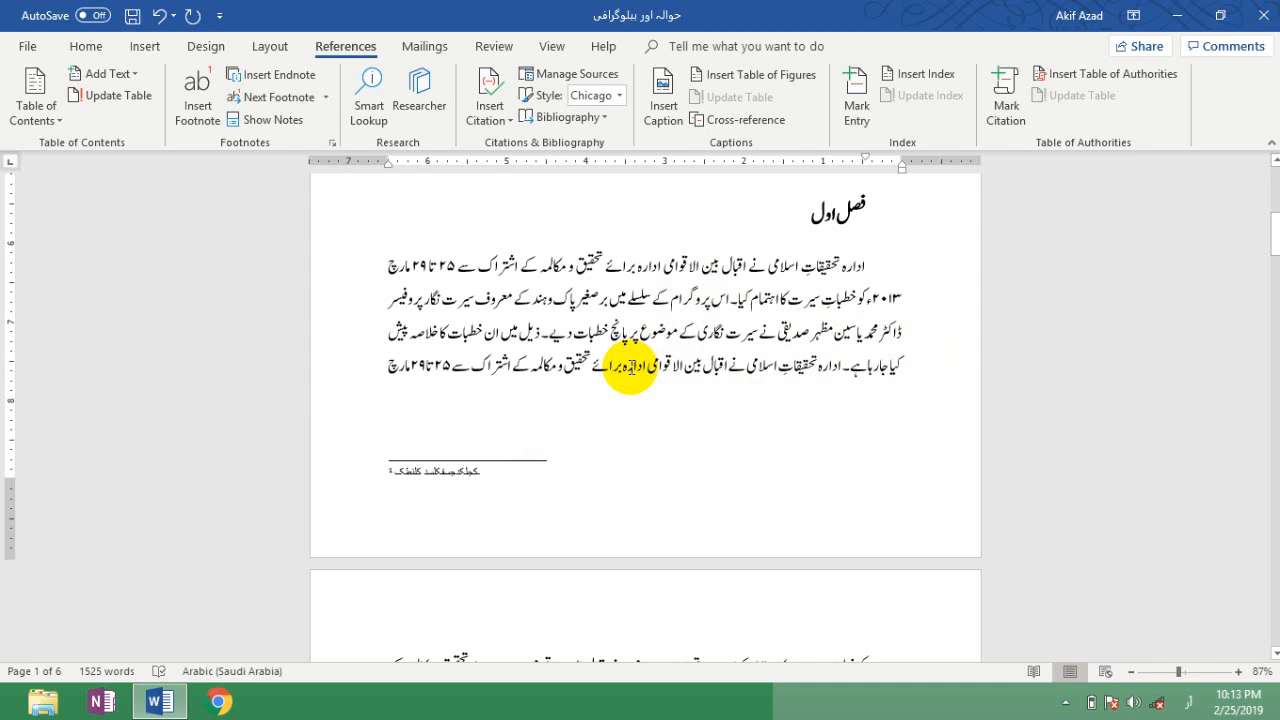
click(490, 474)
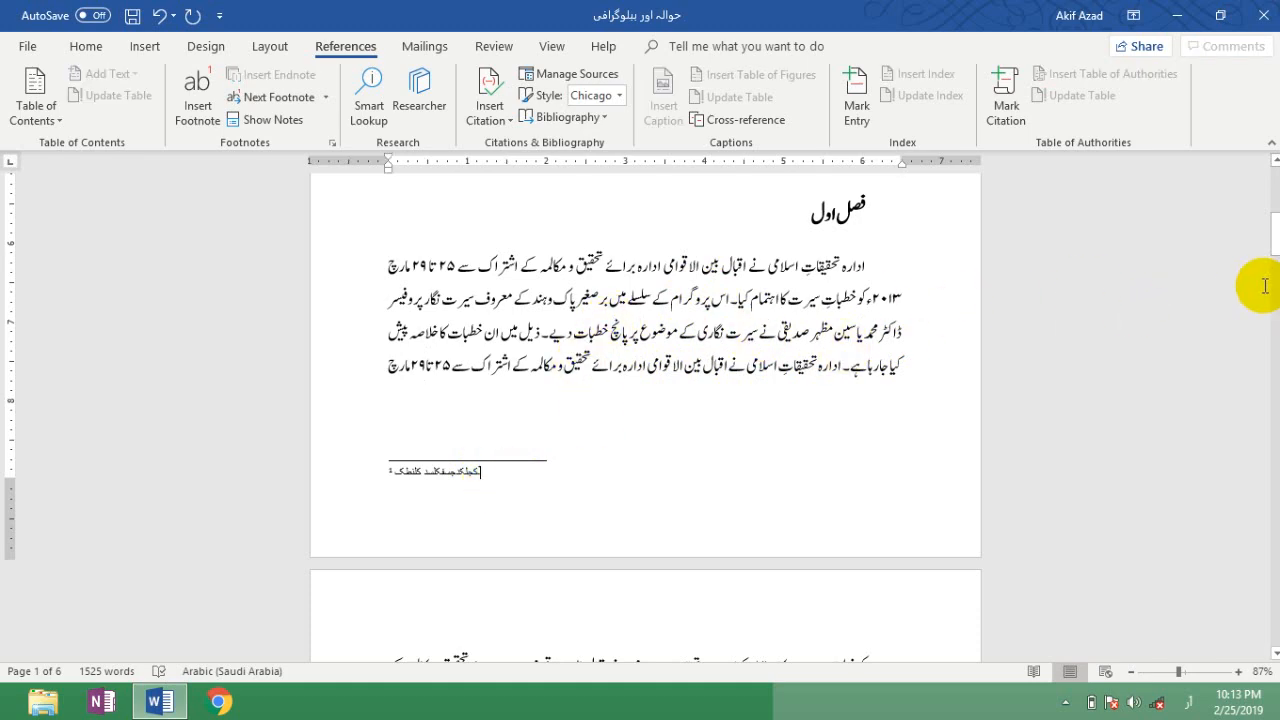
- Convert the endnote on the document's last page to a footnote and check it among the notes on page 1
drag(1275, 248, 1275, 594)
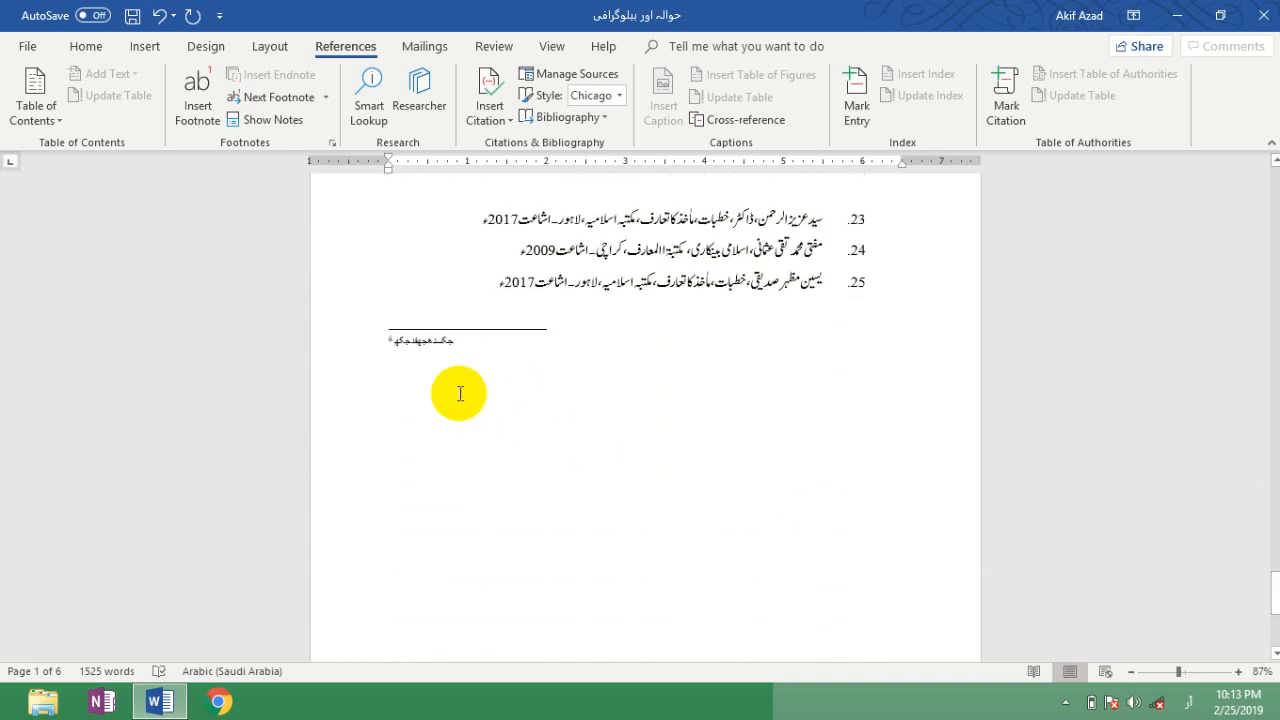
click(389, 340)
click(391, 341)
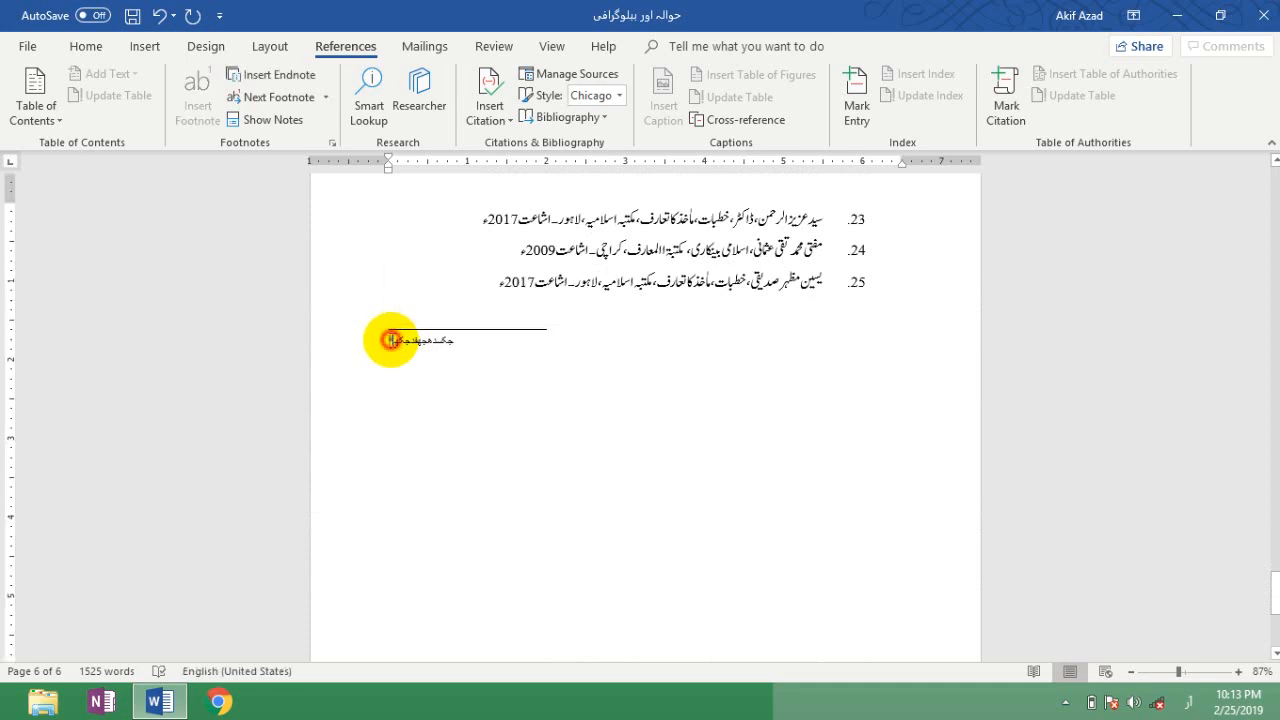
right_click(391, 340)
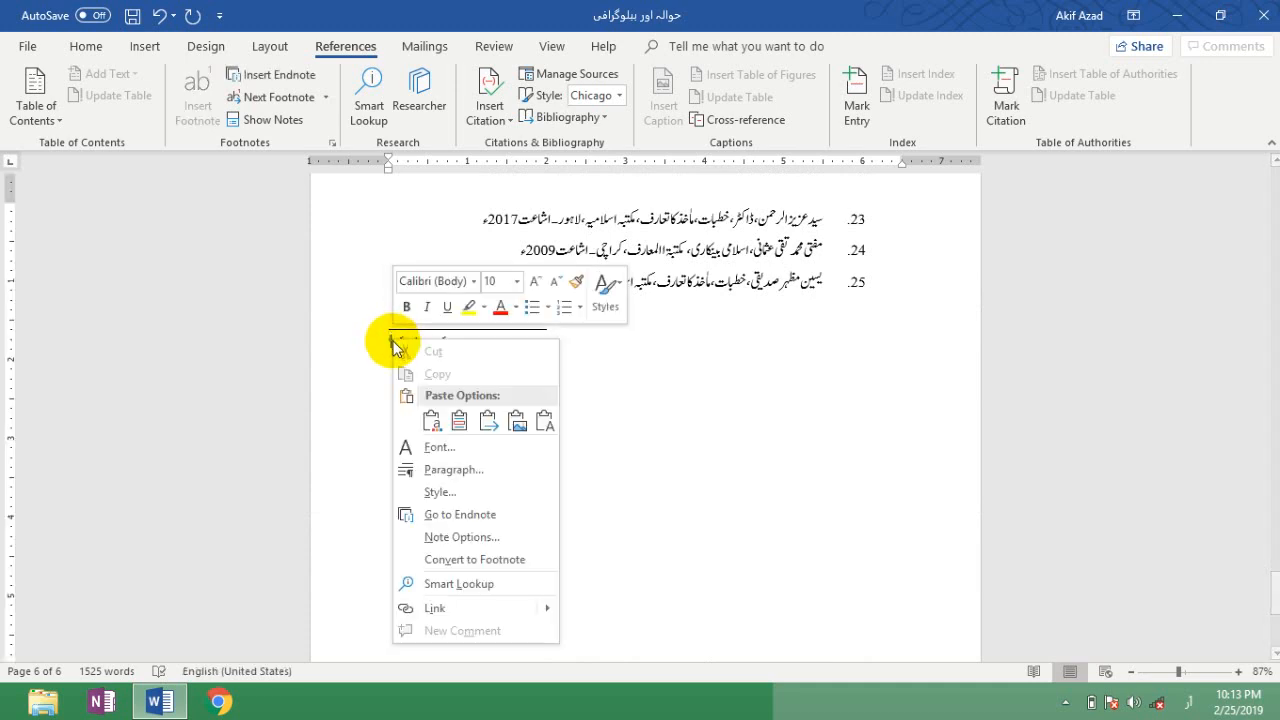
click(461, 558)
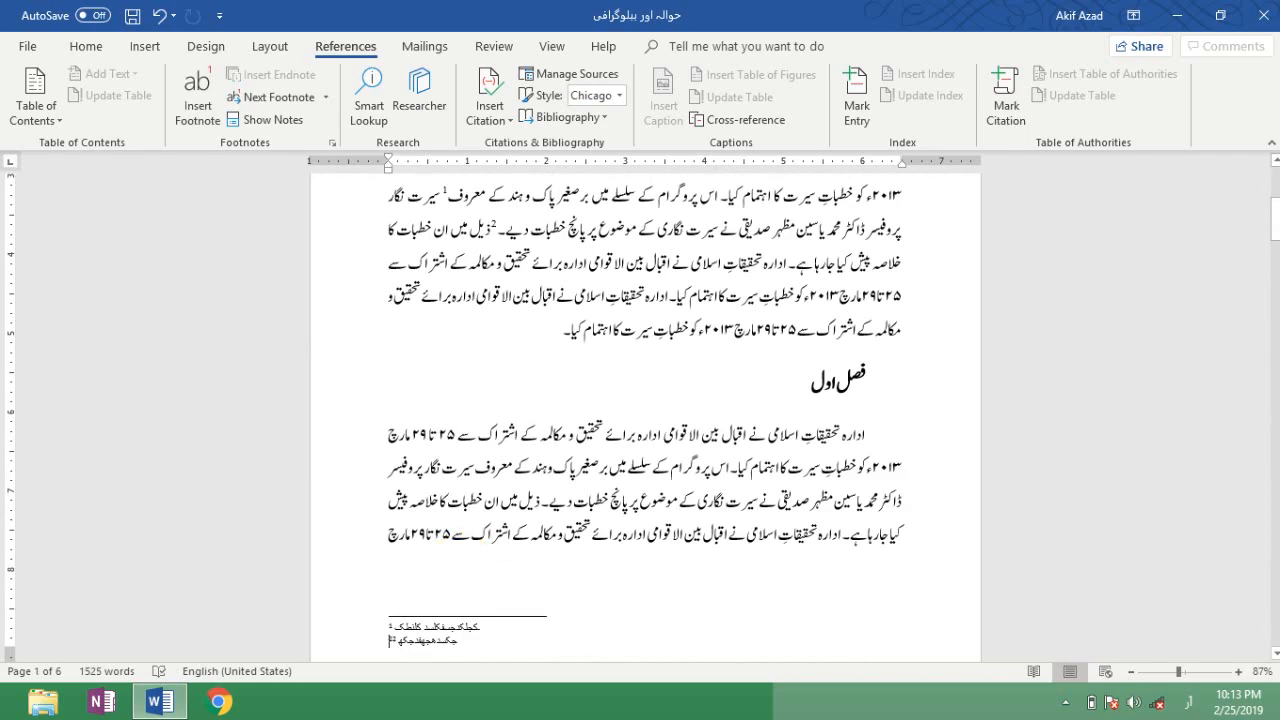
scroll(900, 366, down, 3)
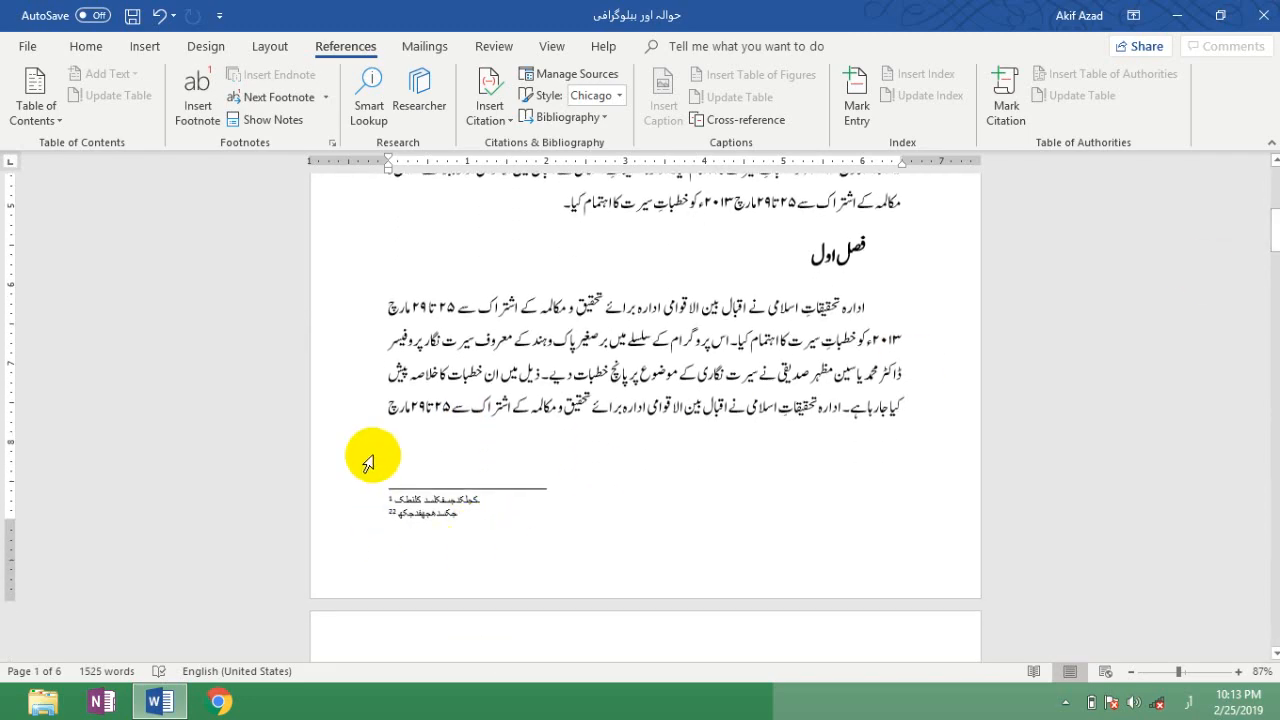
click(405, 499)
click(448, 511)
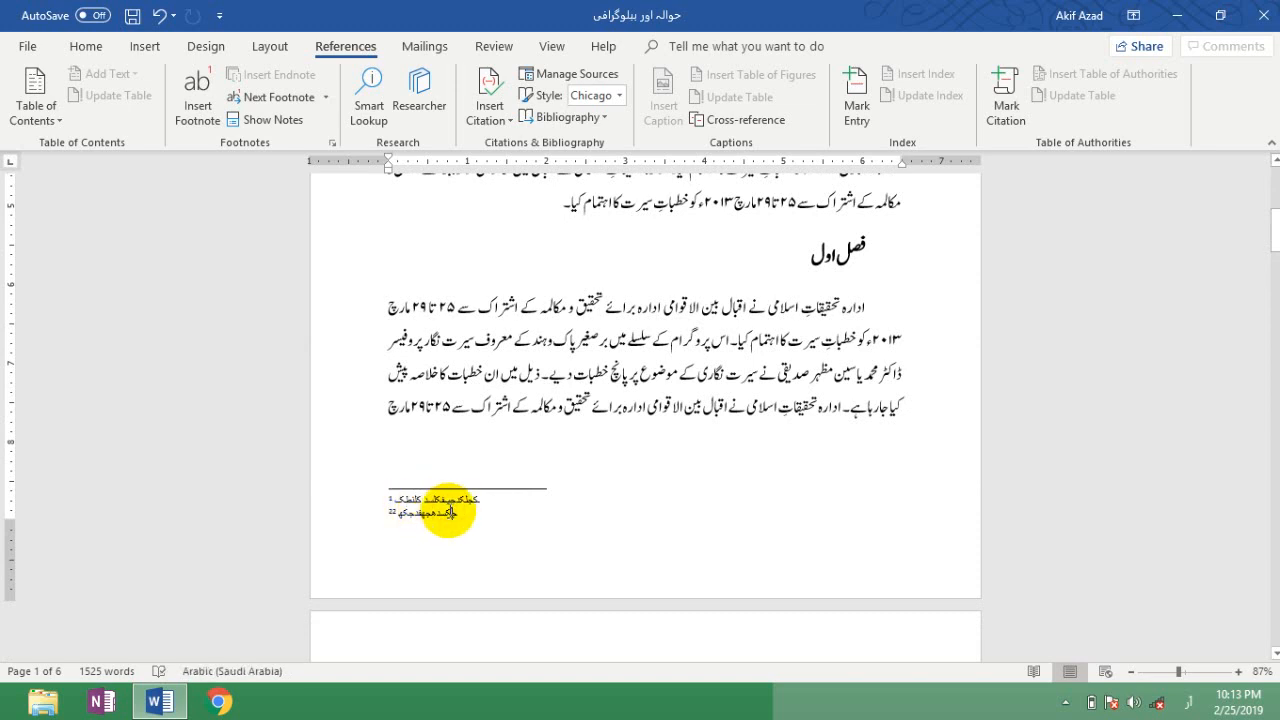
click(437, 519)
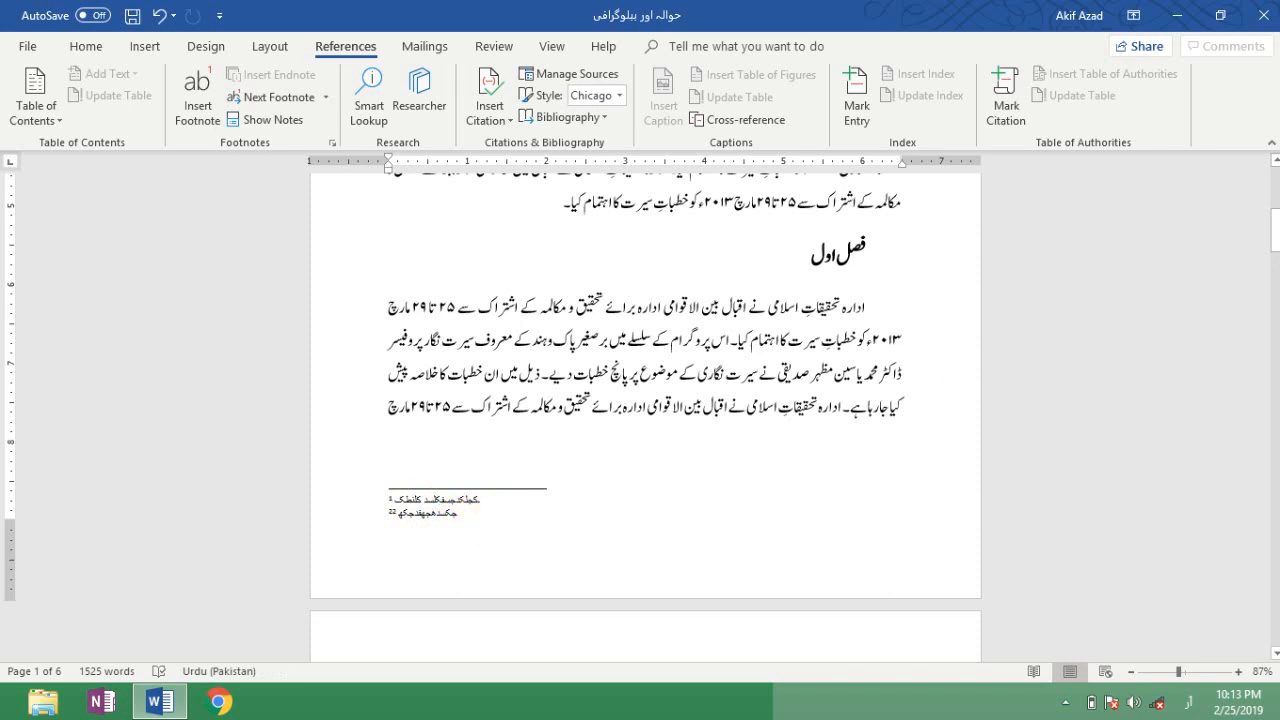
- Delete both footnotes by removing their reference marks after دیے۔ and معروف in the first body paragraph
drag(1275, 235, 1273, 199)
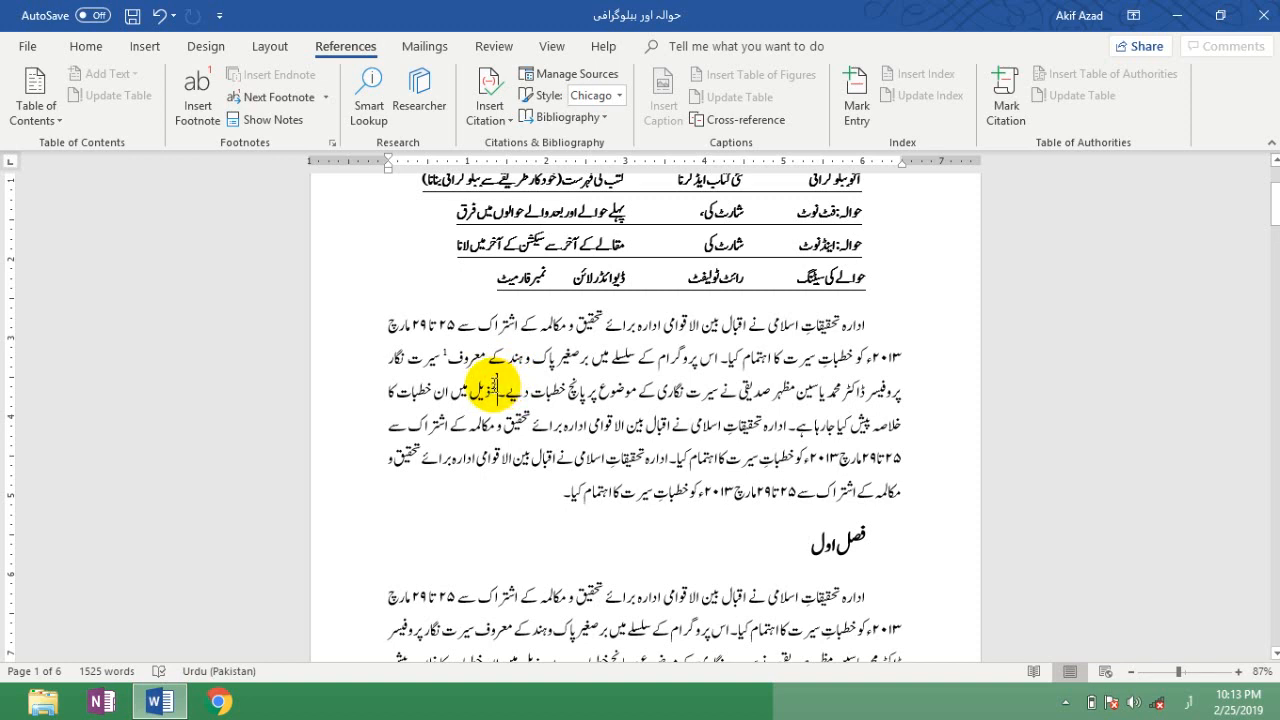
drag(493, 386, 494, 387)
key(Delete)
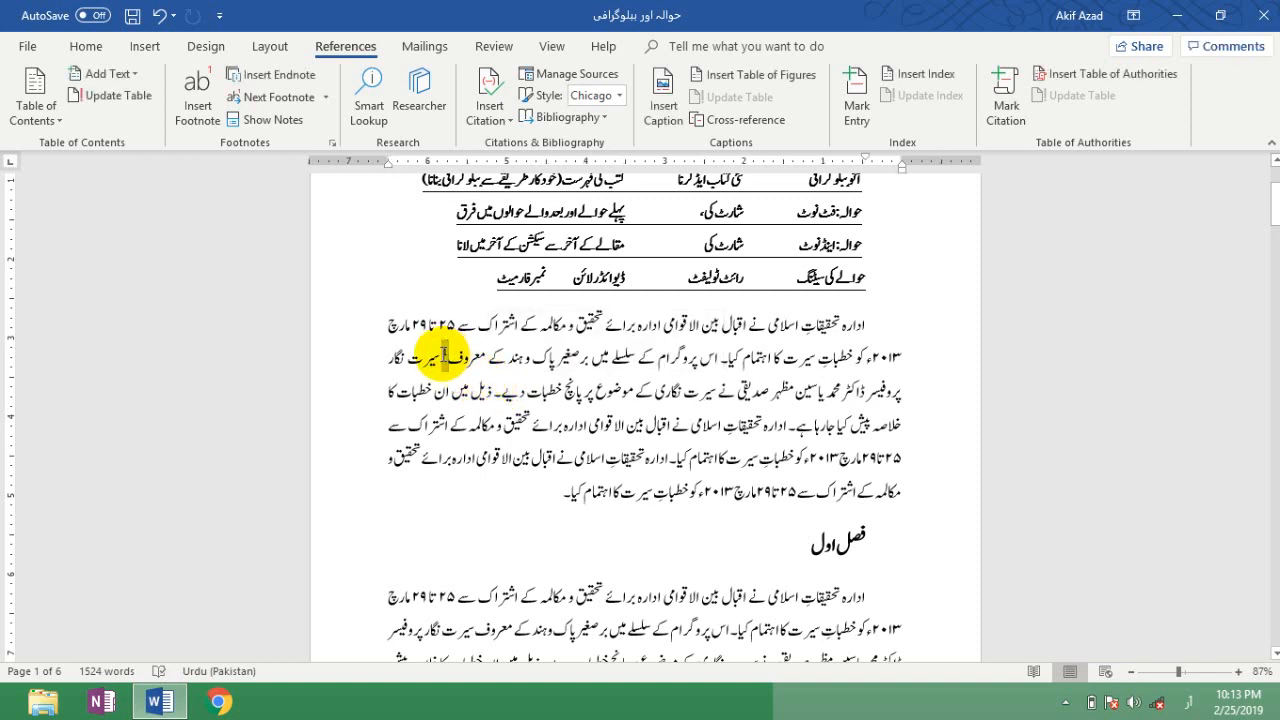
drag(443, 357, 446, 357)
key(Delete)
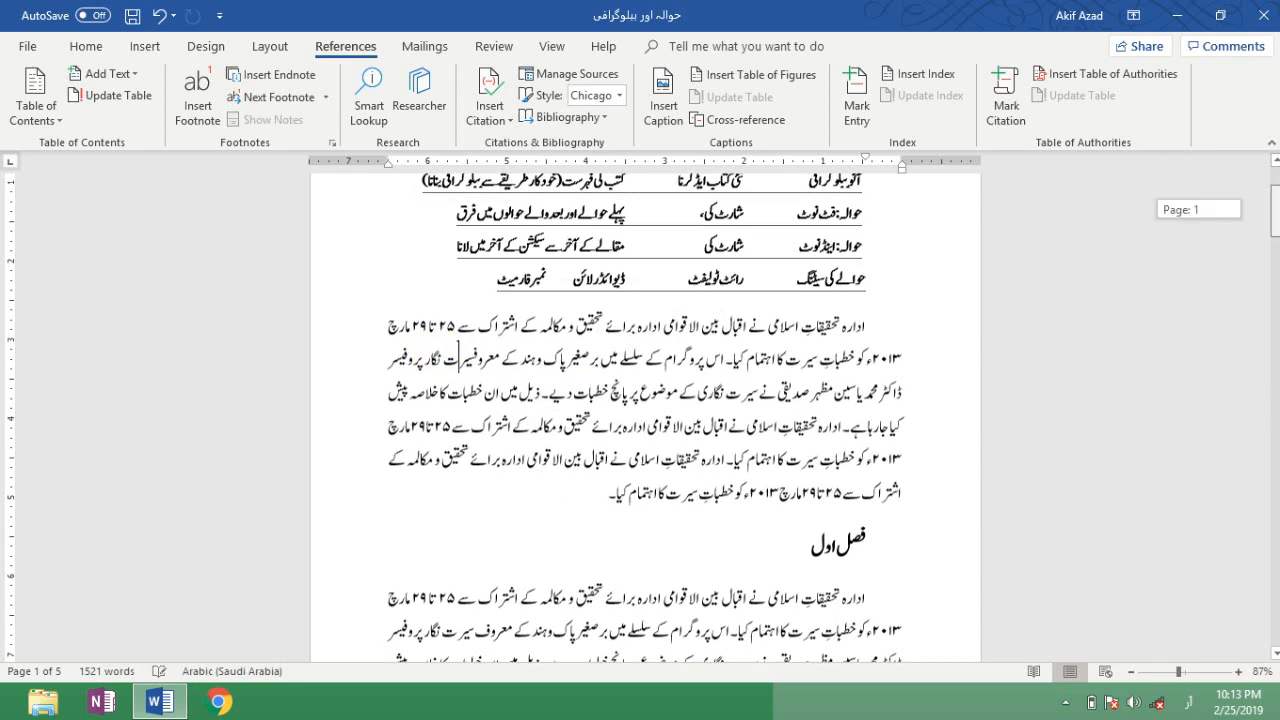
- Insert an endnote at the end of the first paragraph under the heading فصل اول and enter short sample text in it
scroll(1251, 206, up, 2)
scroll(1251, 206, down, 2)
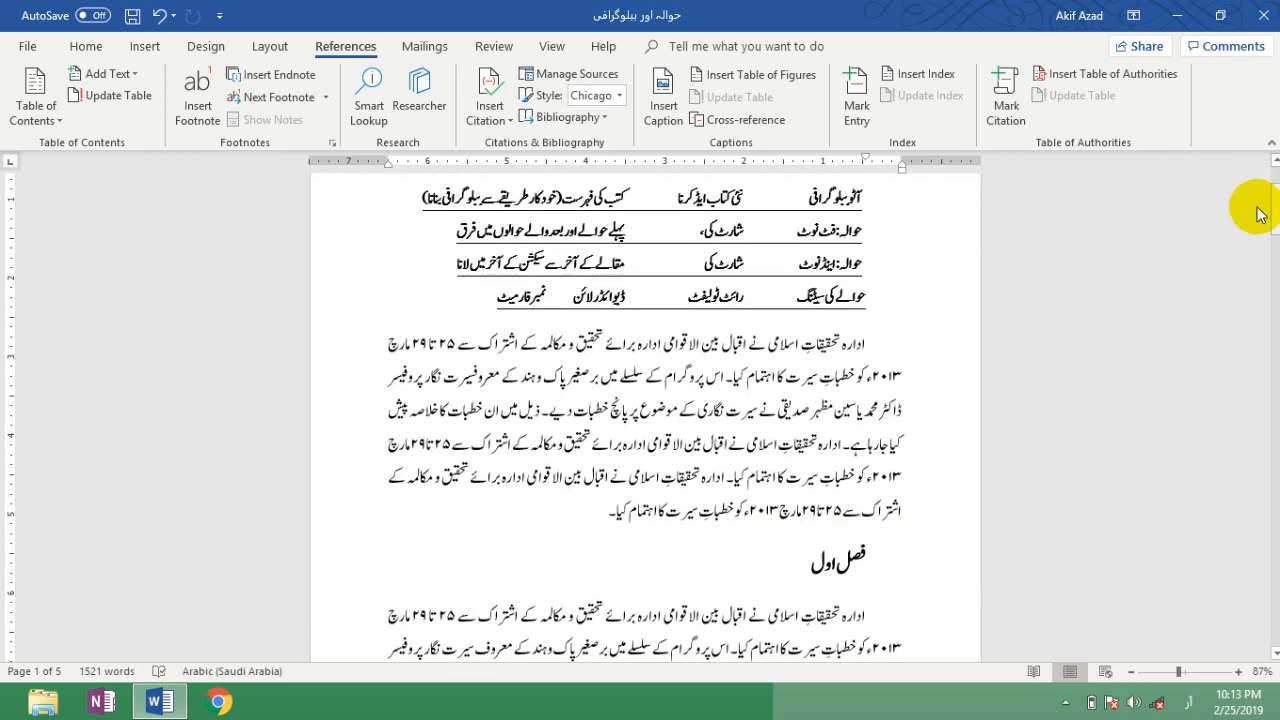
click(741, 559)
mouse_move(1275, 205)
mouse_down()
mouse_move(1251, 208)
mouse_move(1277, 228)
mouse_up()
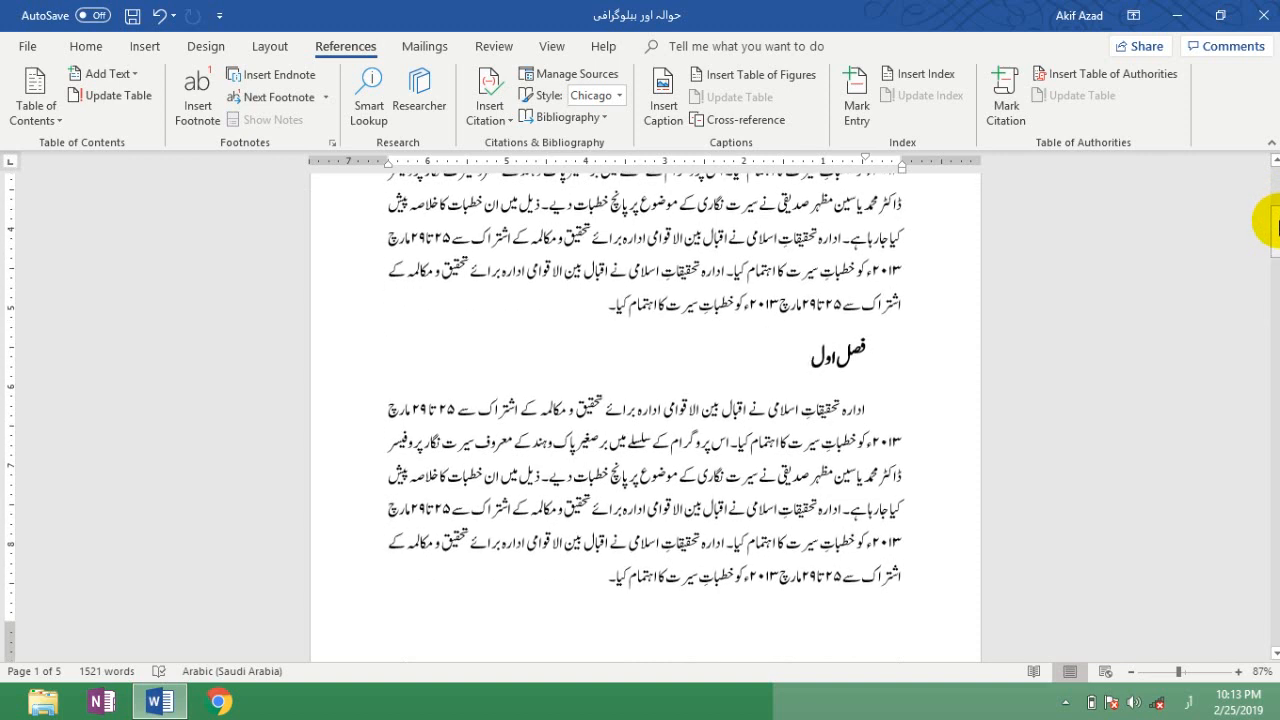
click(596, 582)
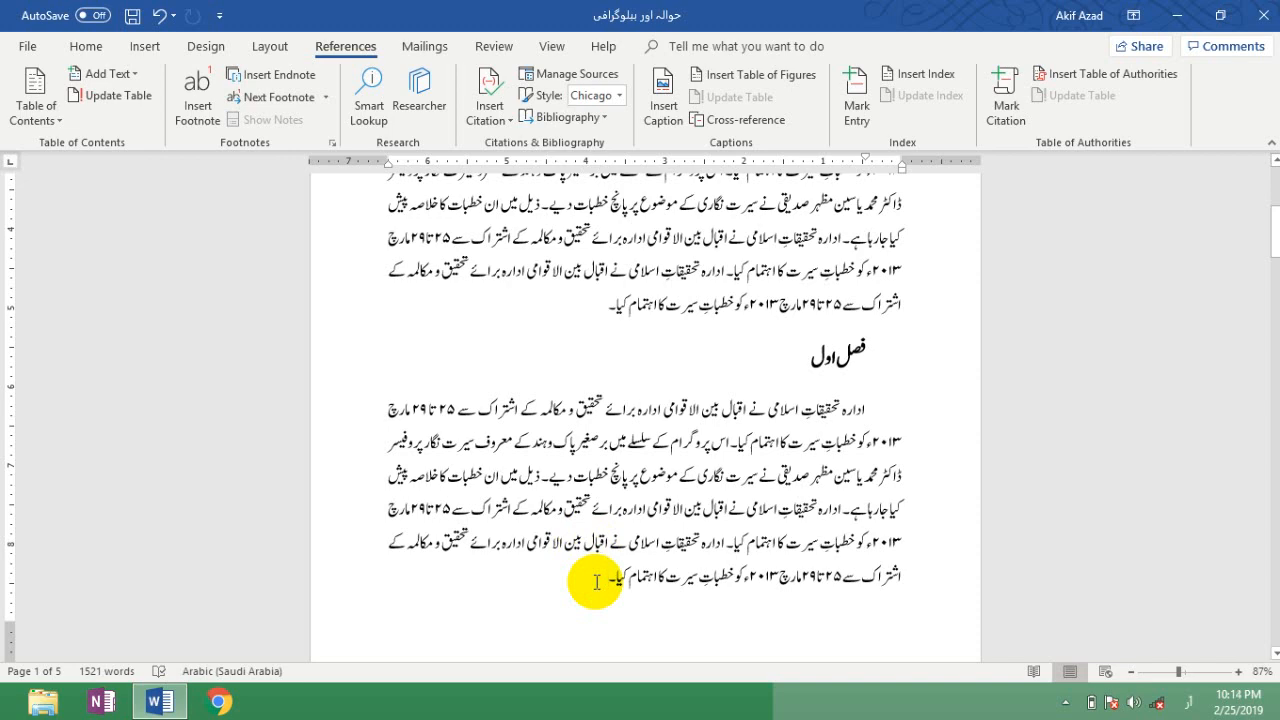
key(ctrl+alt+d)
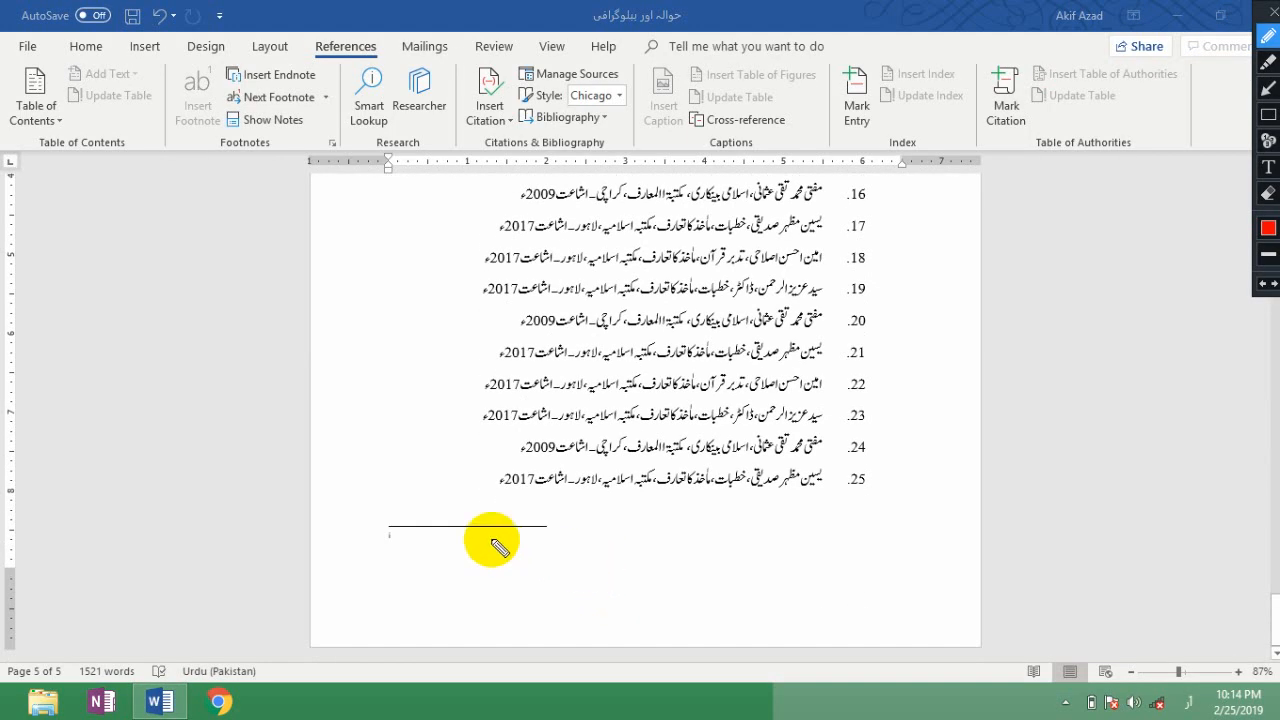
click(431, 524)
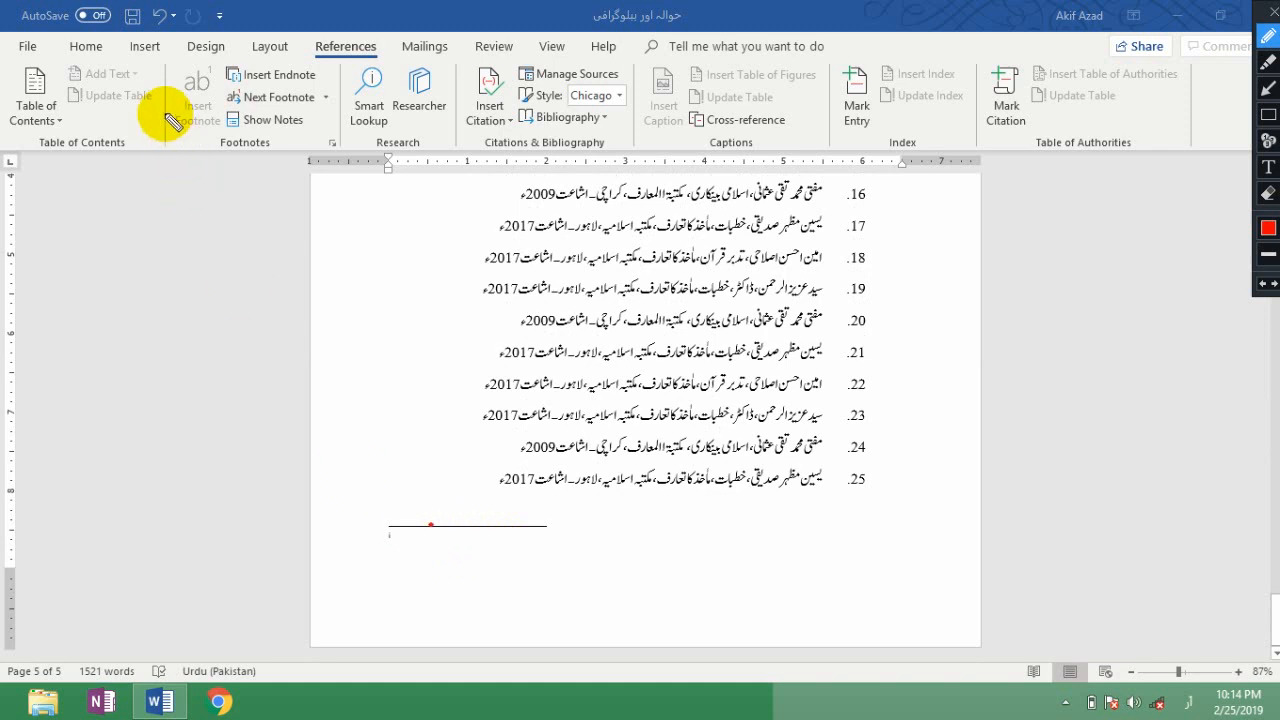
key(Escape)
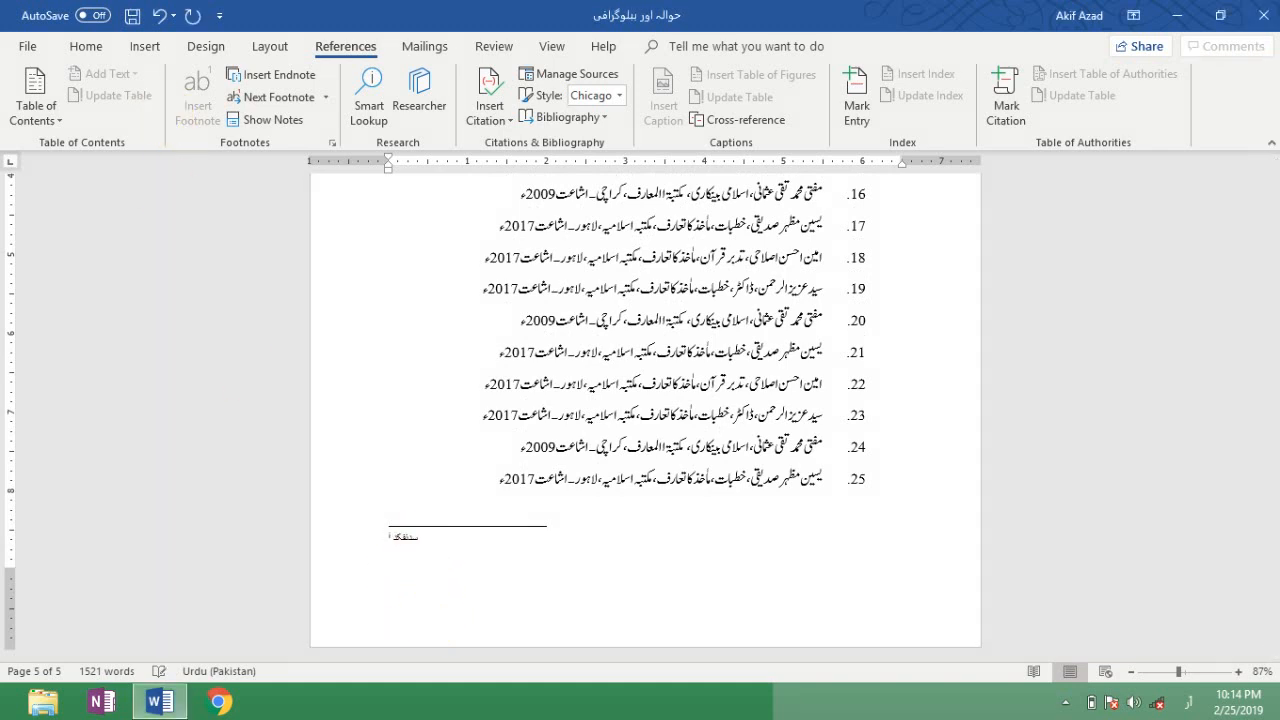
text(سنفکس)
- Add an empty paragraph above the heading فصل دوم and insert a Next Page section break in it
drag(1275, 616, 1267, 271)
click(727, 578)
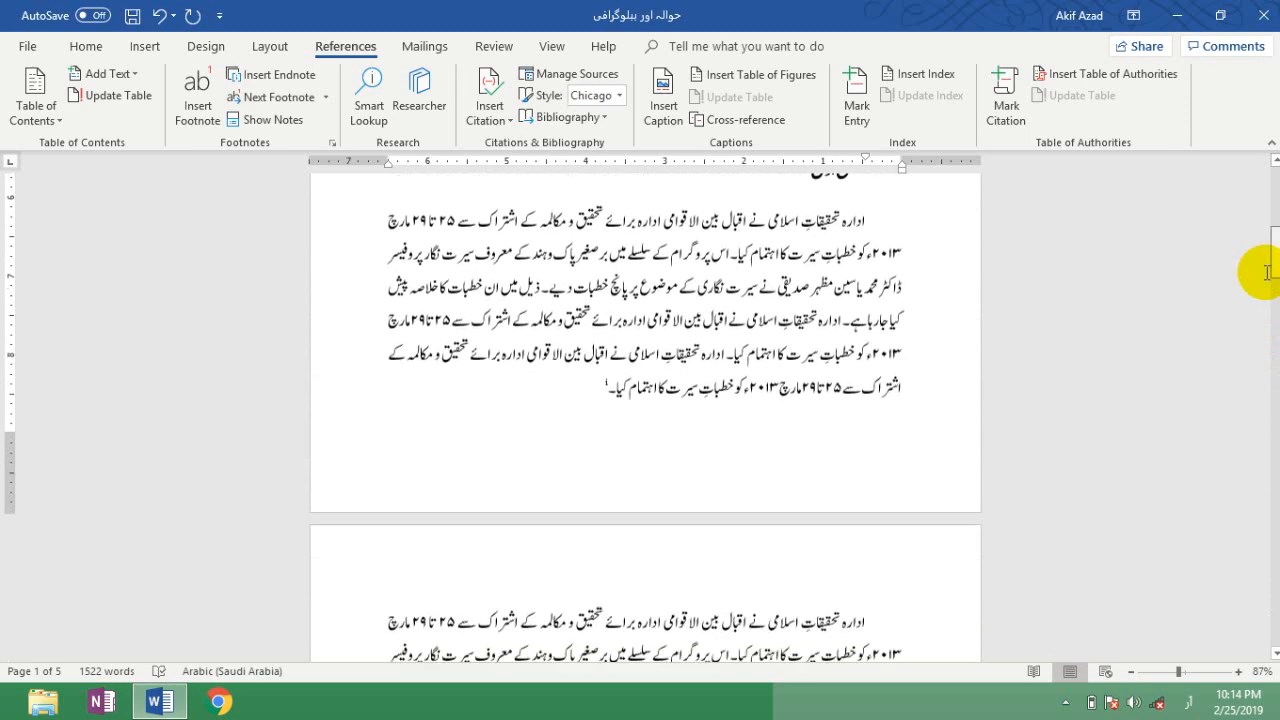
click(568, 390)
drag(1270, 258, 1270, 308)
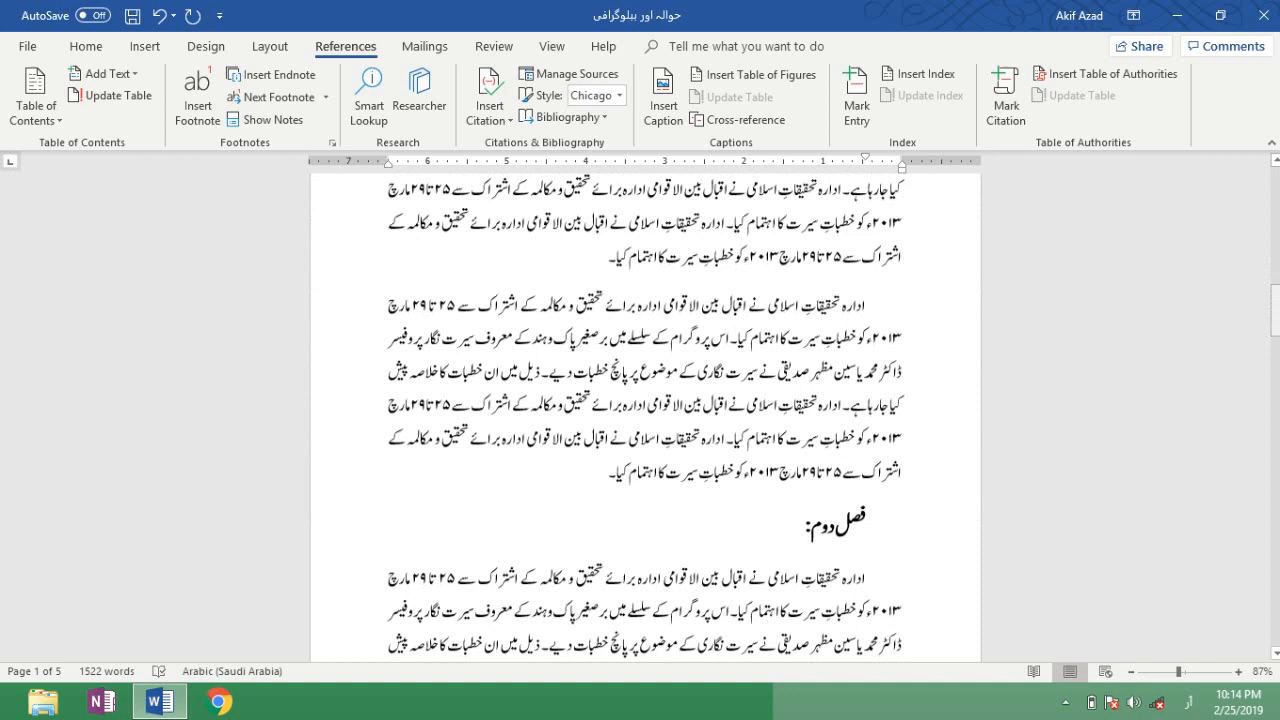
click(583, 460)
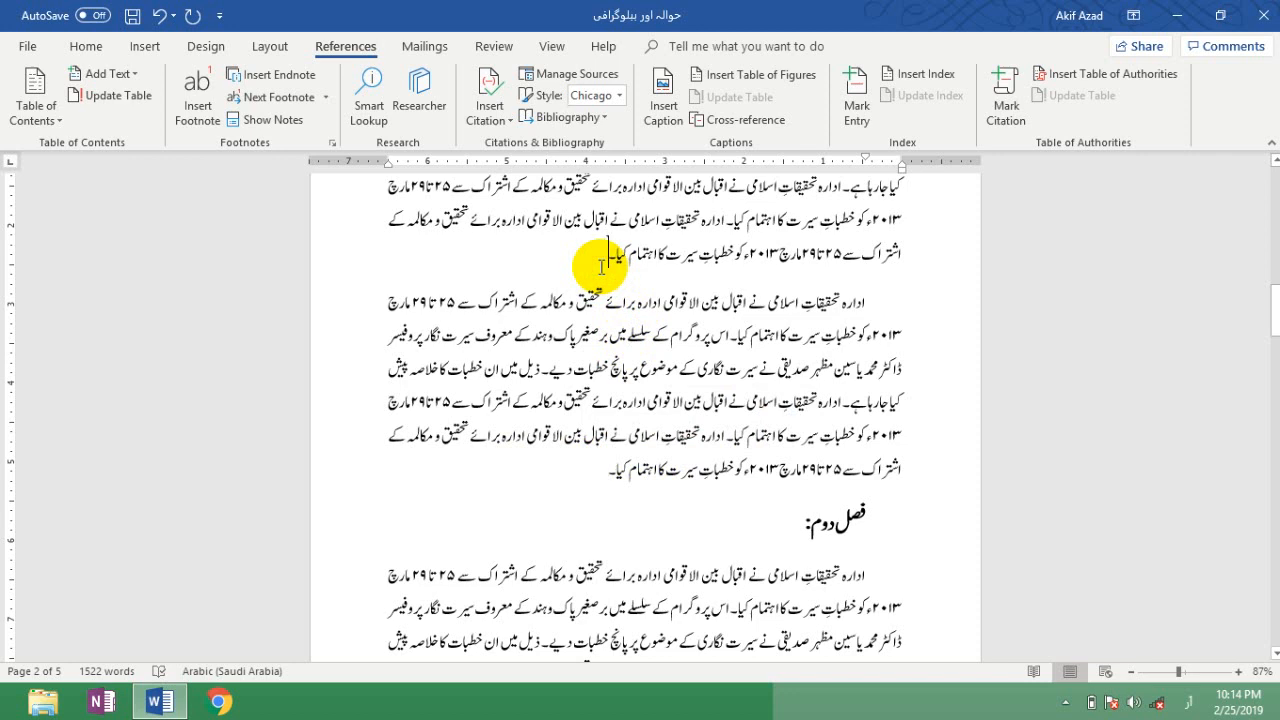
click(596, 471)
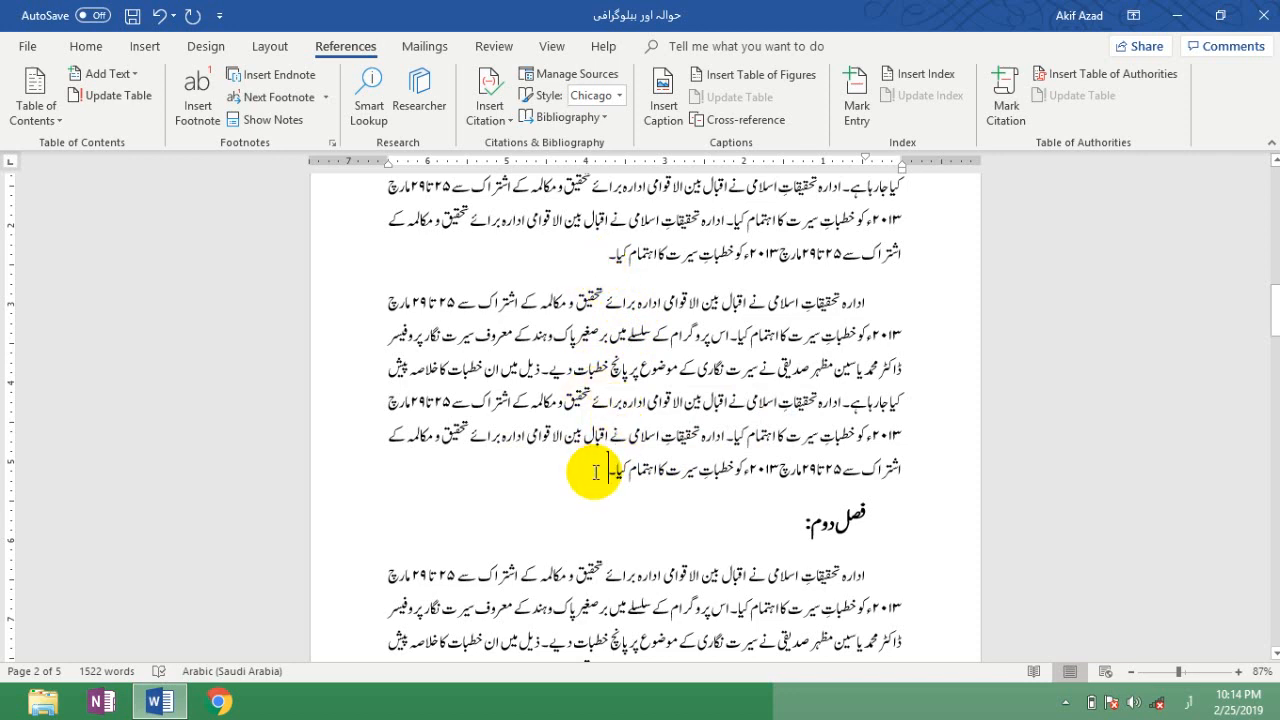
key(Return)
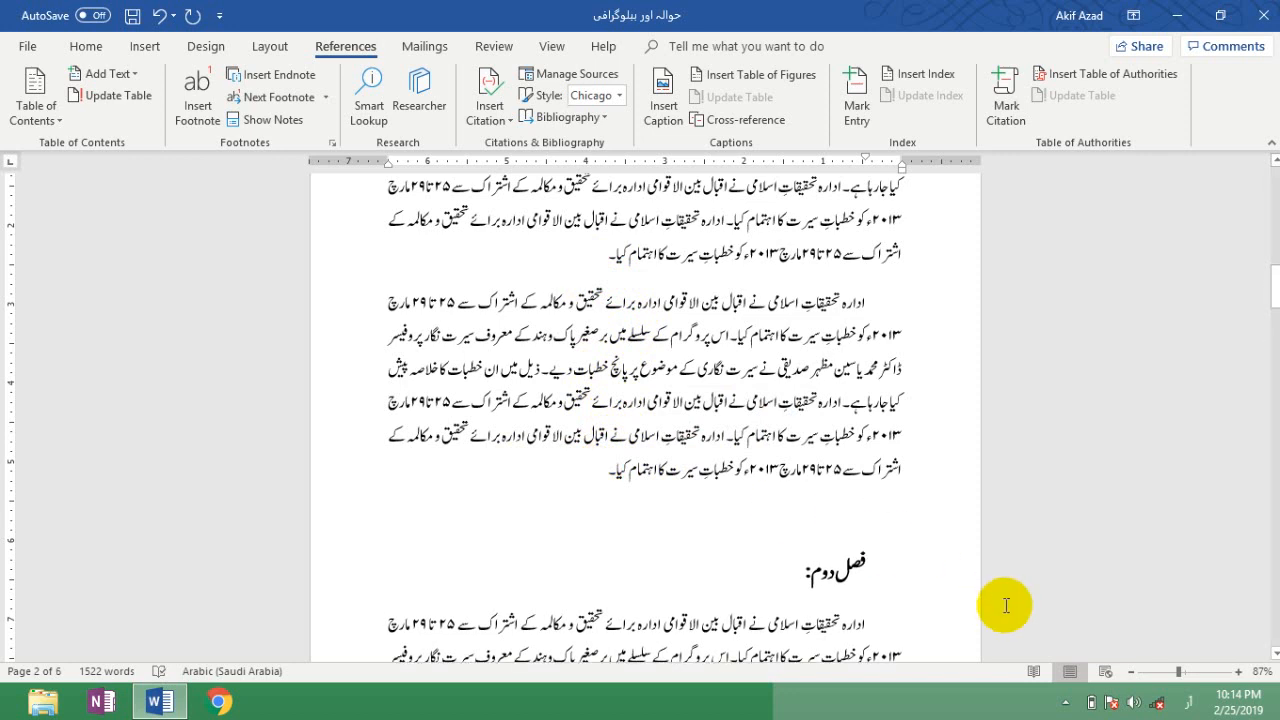
click(834, 522)
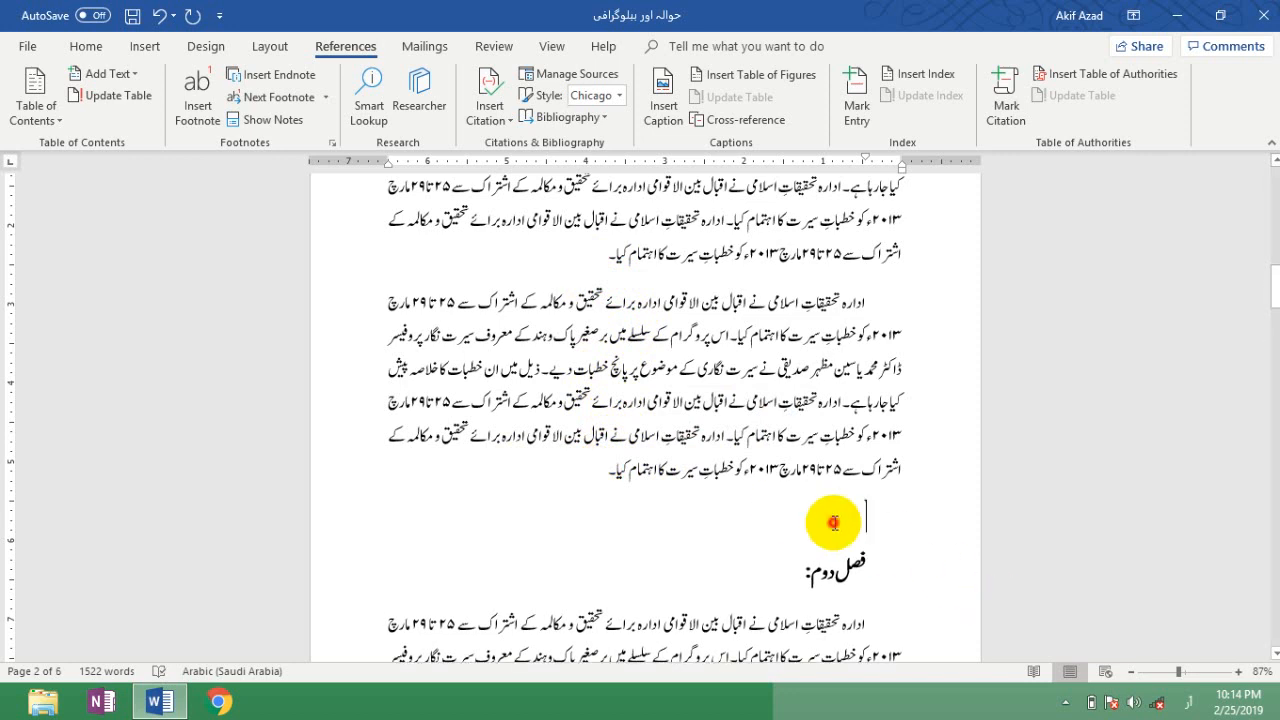
click(269, 47)
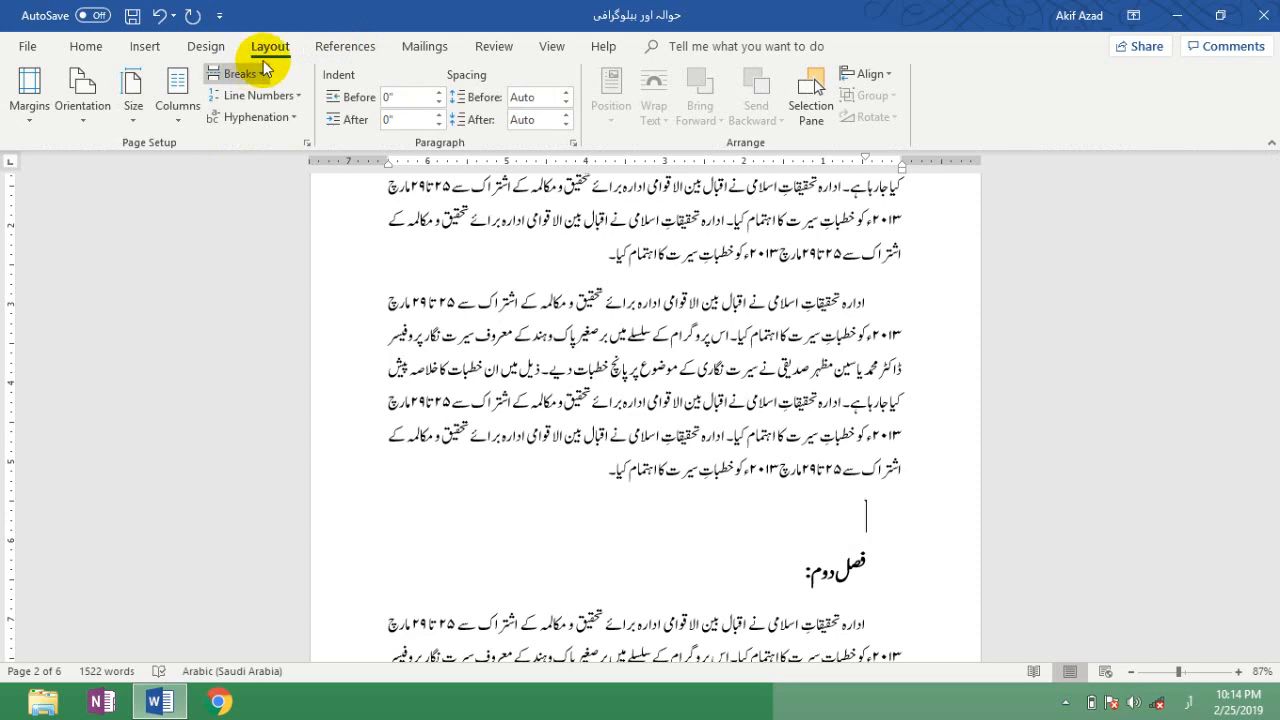
click(240, 74)
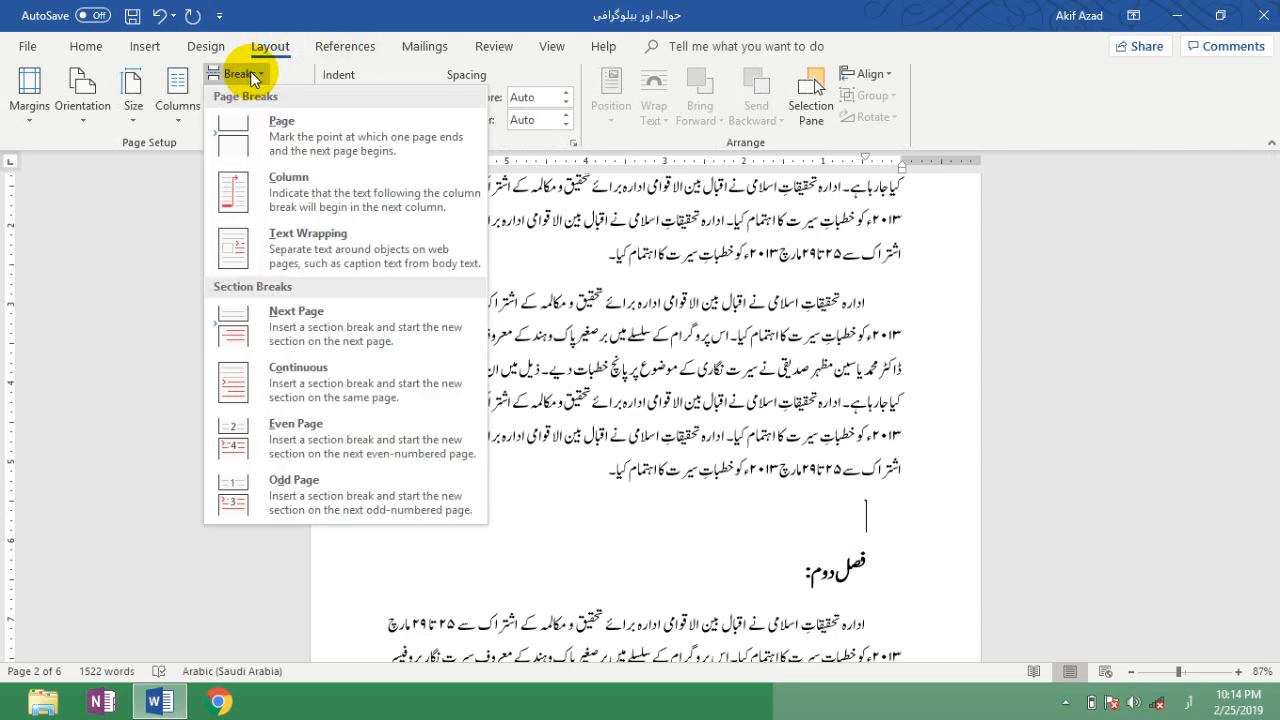
click(298, 320)
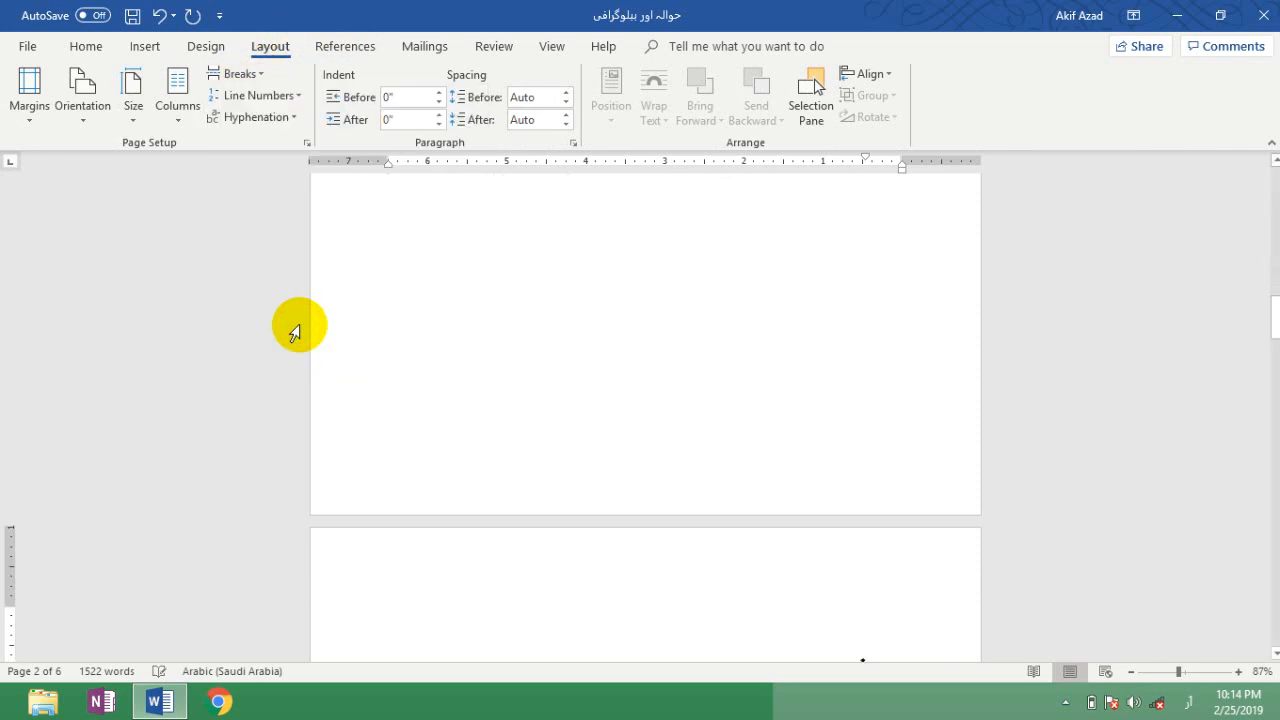
drag(1275, 333, 1160, 337)
click(633, 380)
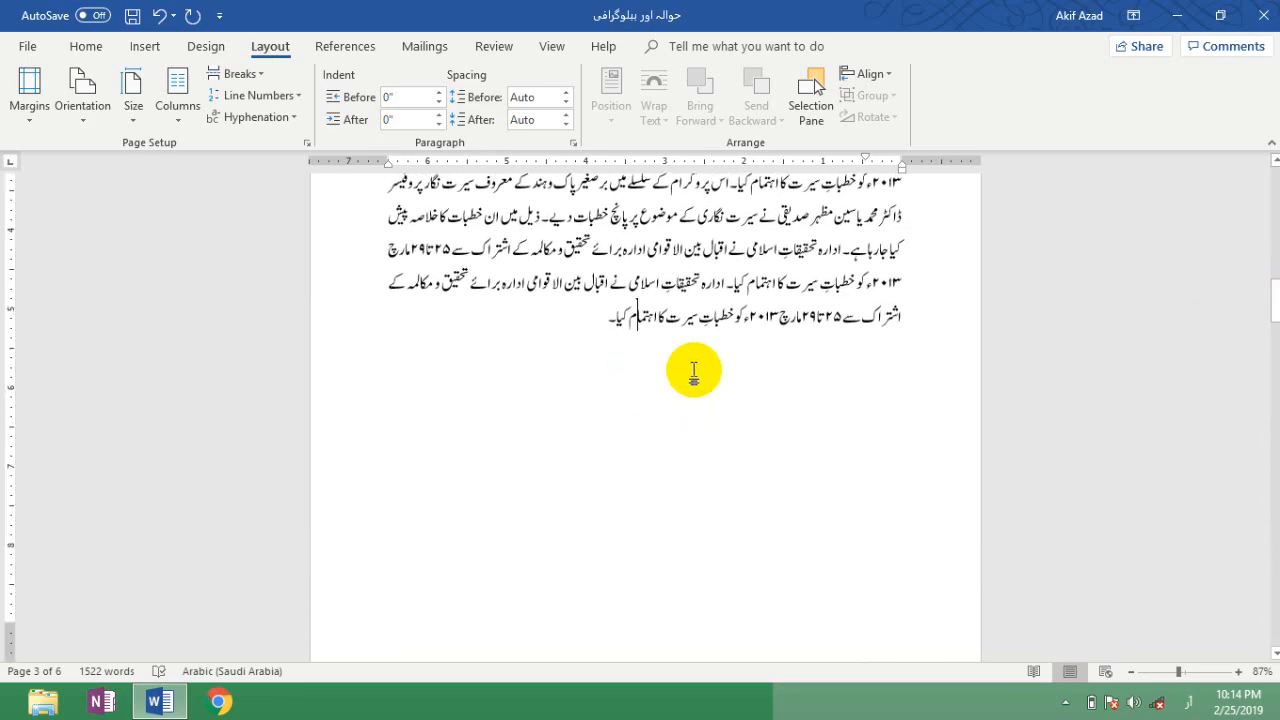
- Open the note options for the endnote on the last page and set the endnote location to End of section
drag(1275, 302, 1275, 595)
click(395, 528)
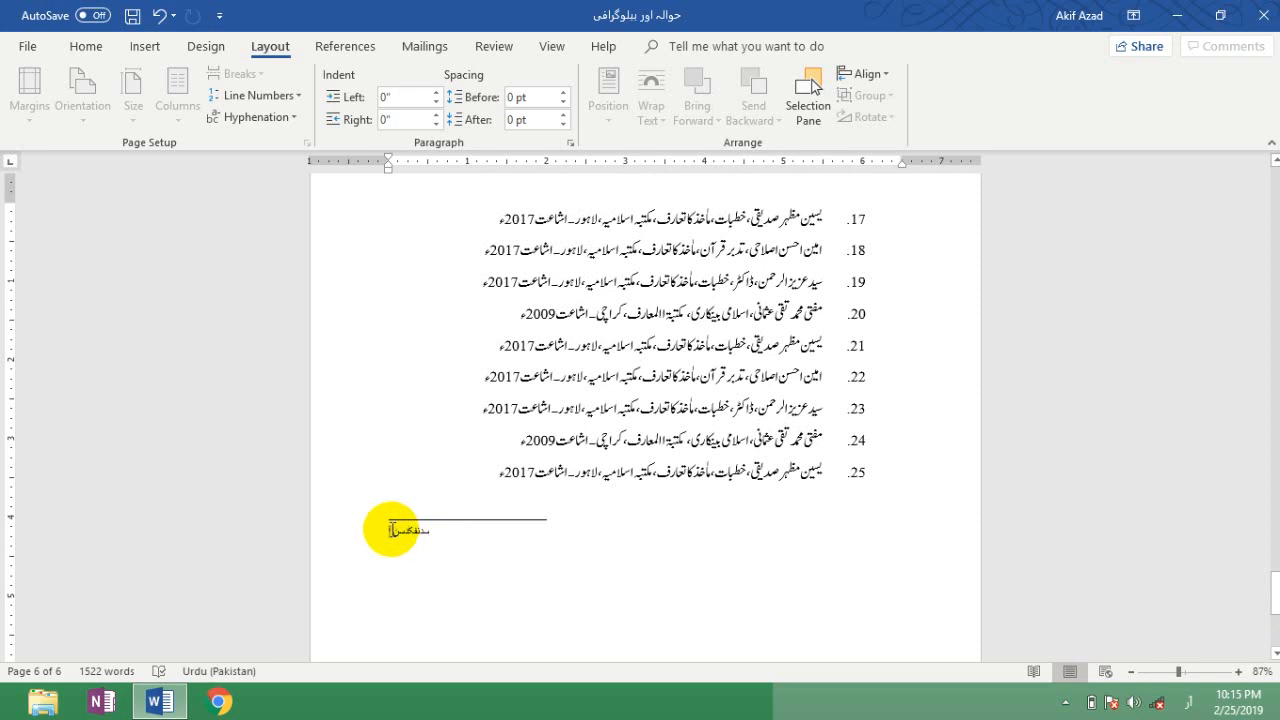
drag(393, 530, 389, 530)
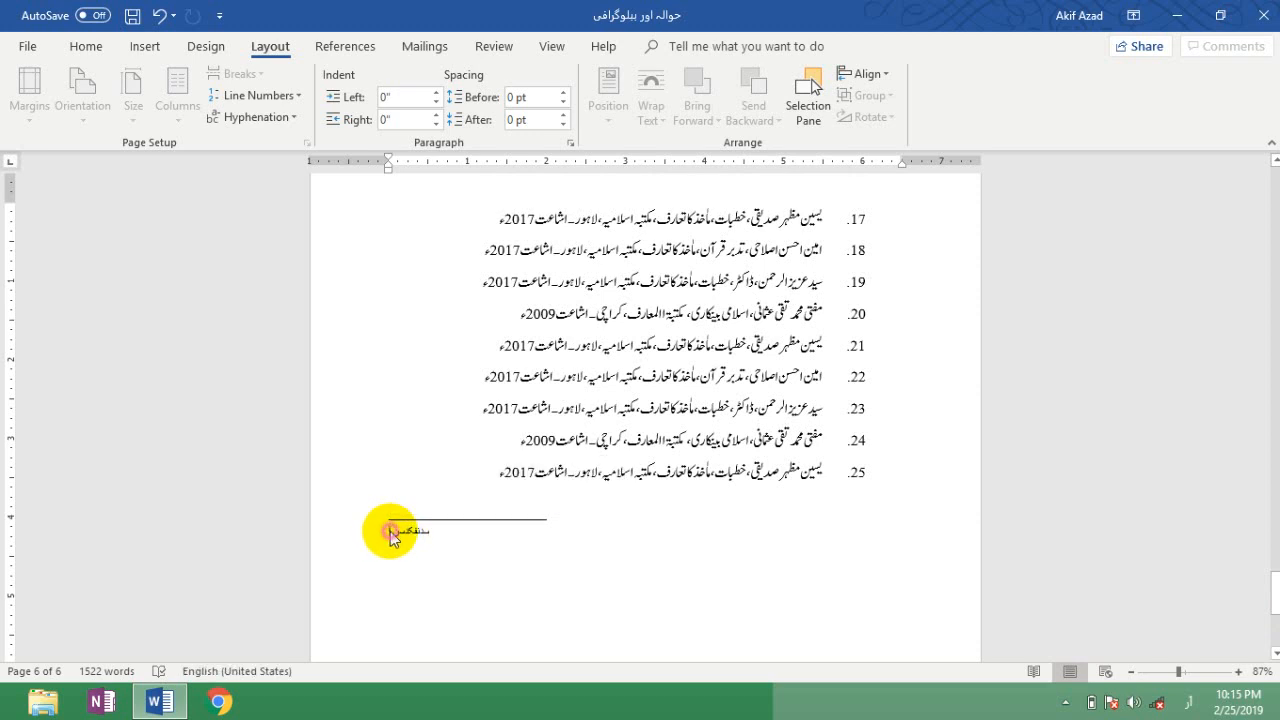
right_click(391, 530)
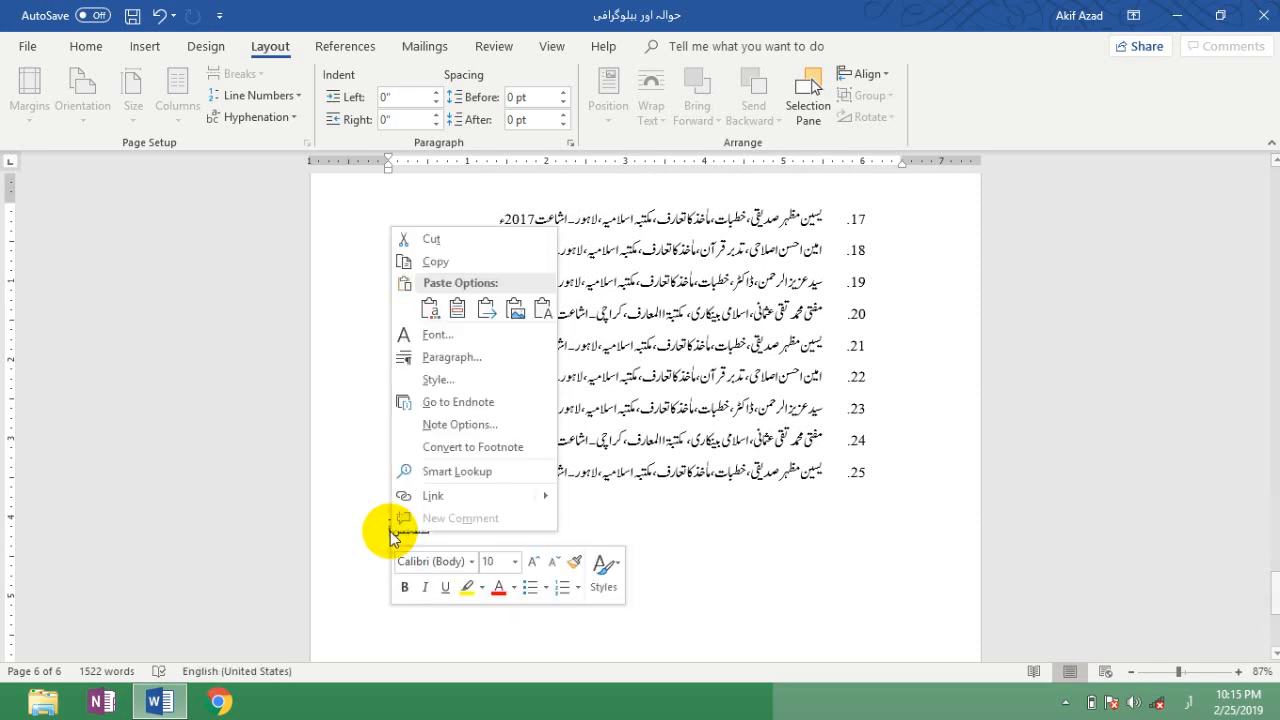
click(471, 426)
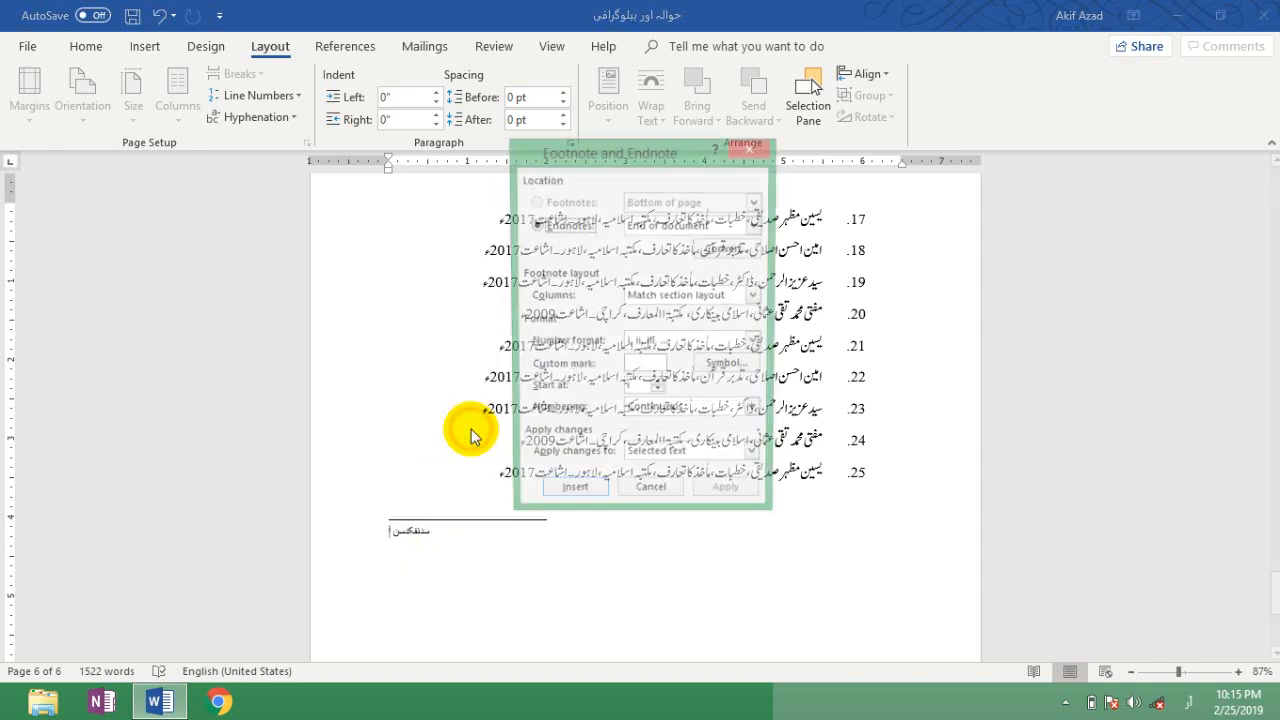
click(651, 228)
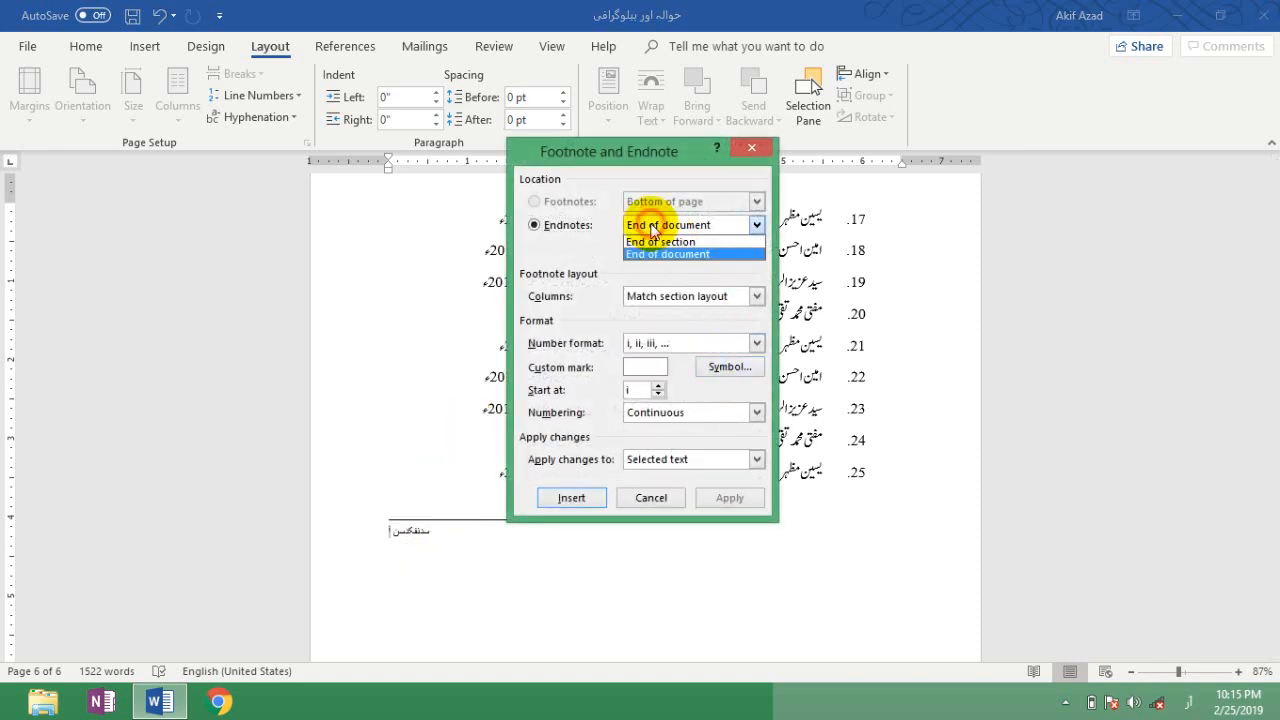
click(651, 228)
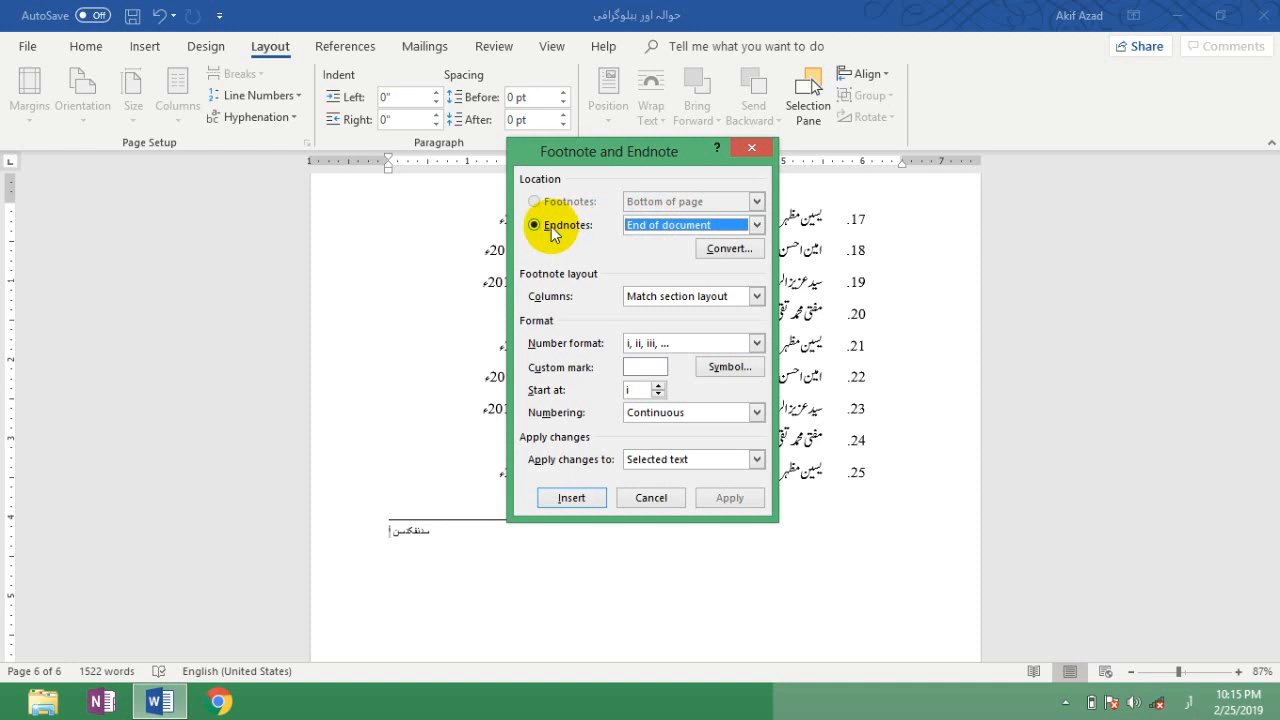
click(655, 228)
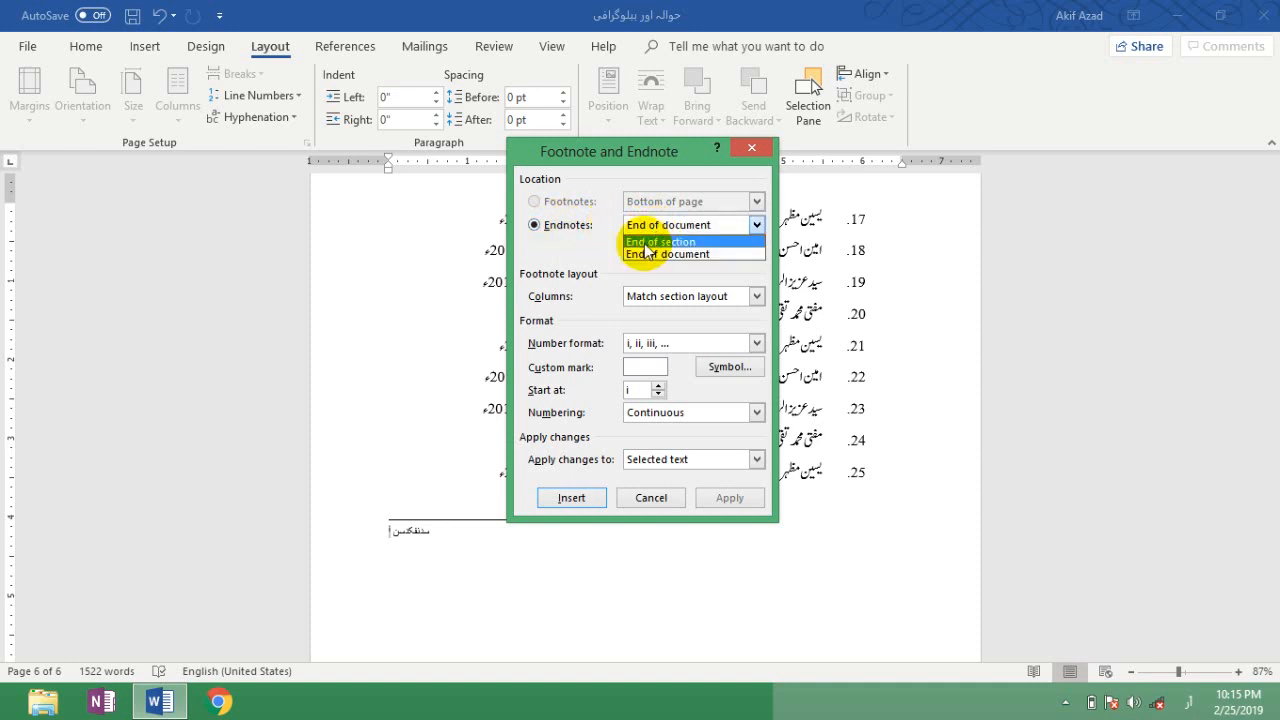
click(646, 242)
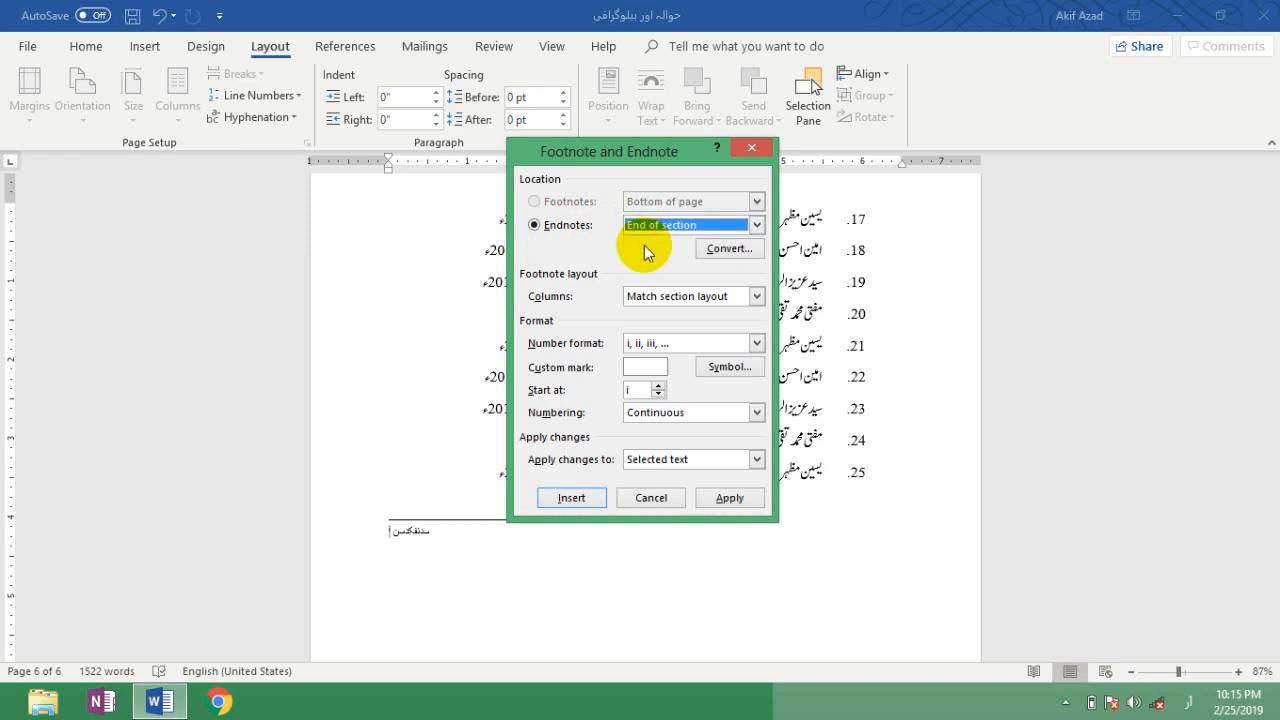
- Convert all endnotes to footnotes and apply the note settings
click(722, 249)
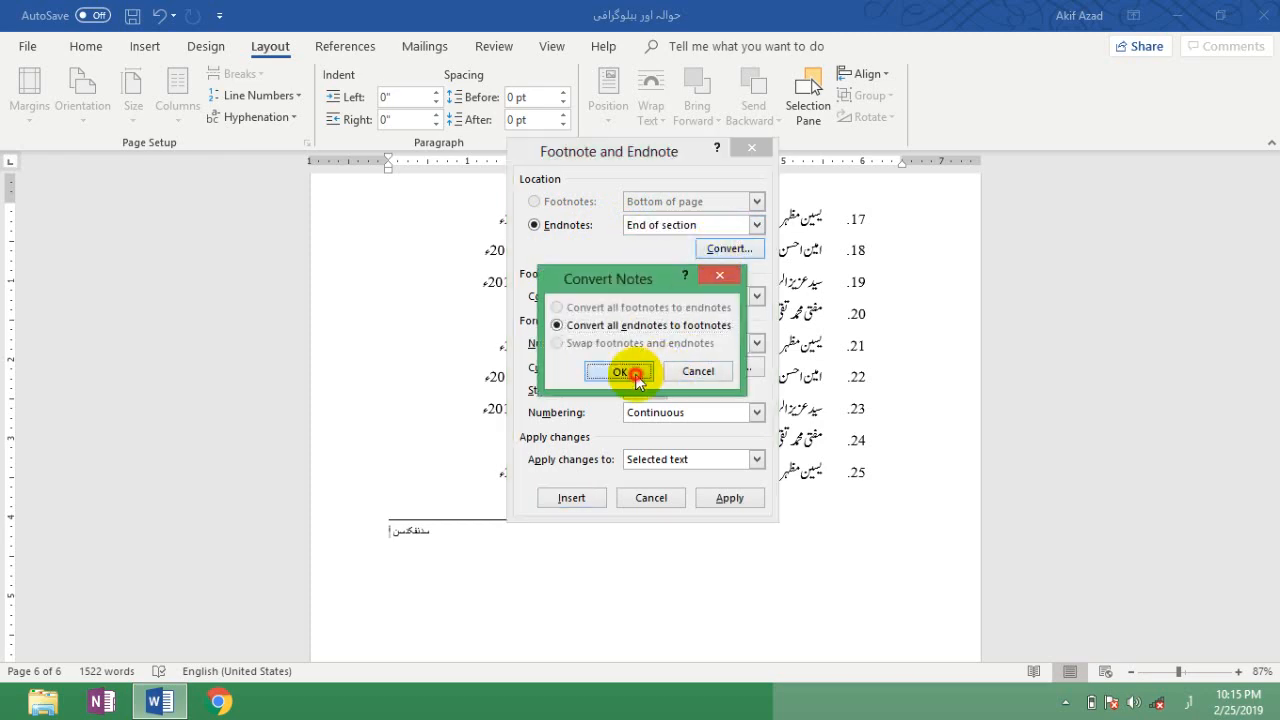
click(636, 375)
click(717, 498)
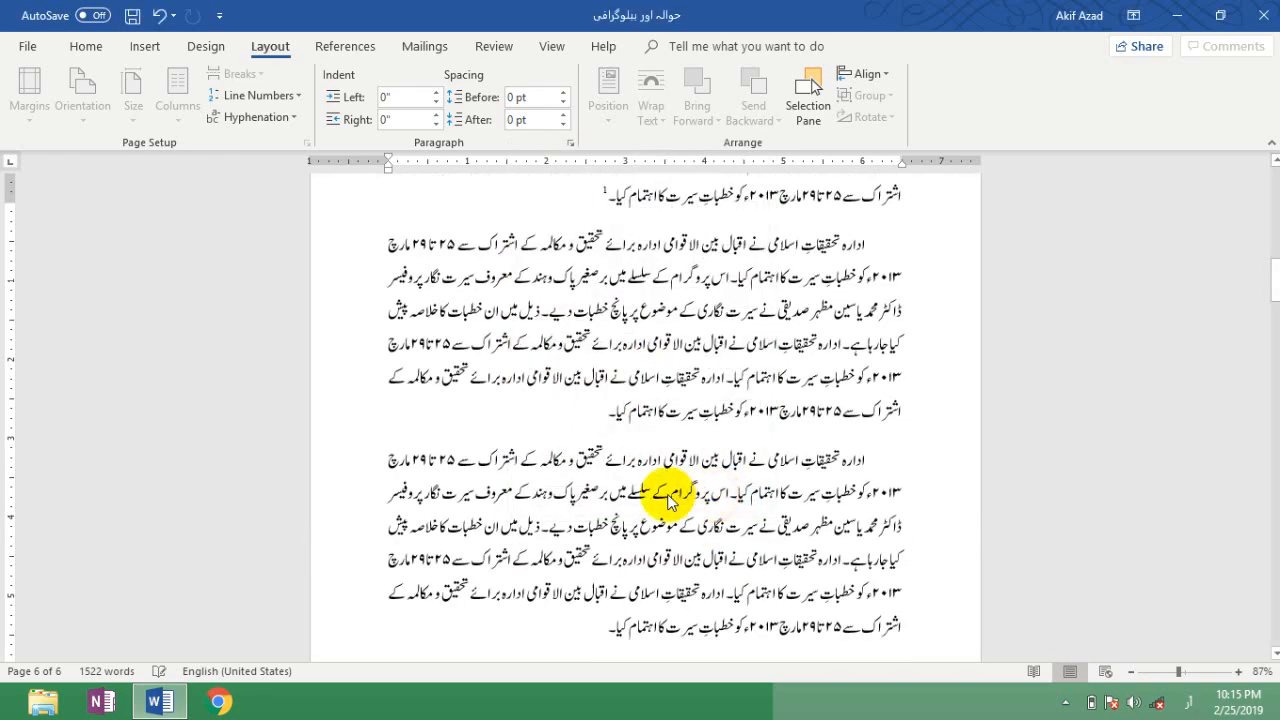
- Add short sample text at the end of the second-to-last paragraph before the section break and insert an endnote after it
drag(1277, 313, 1263, 263)
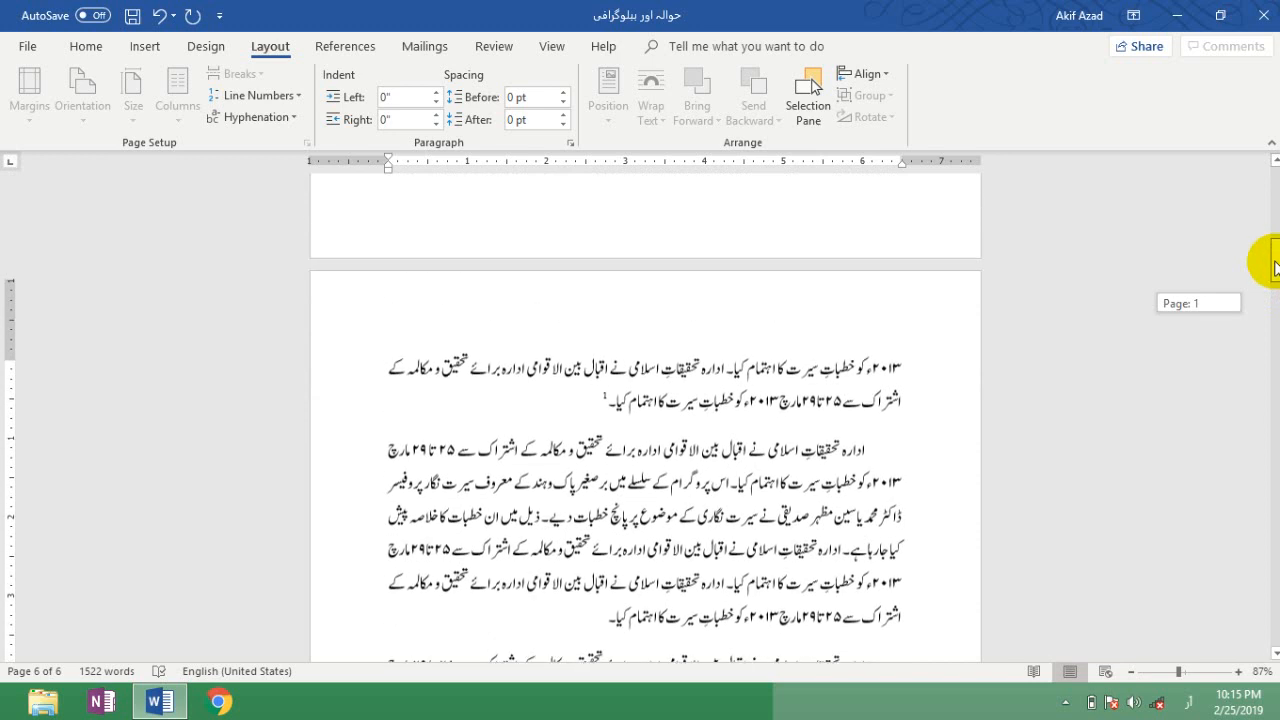
click(605, 430)
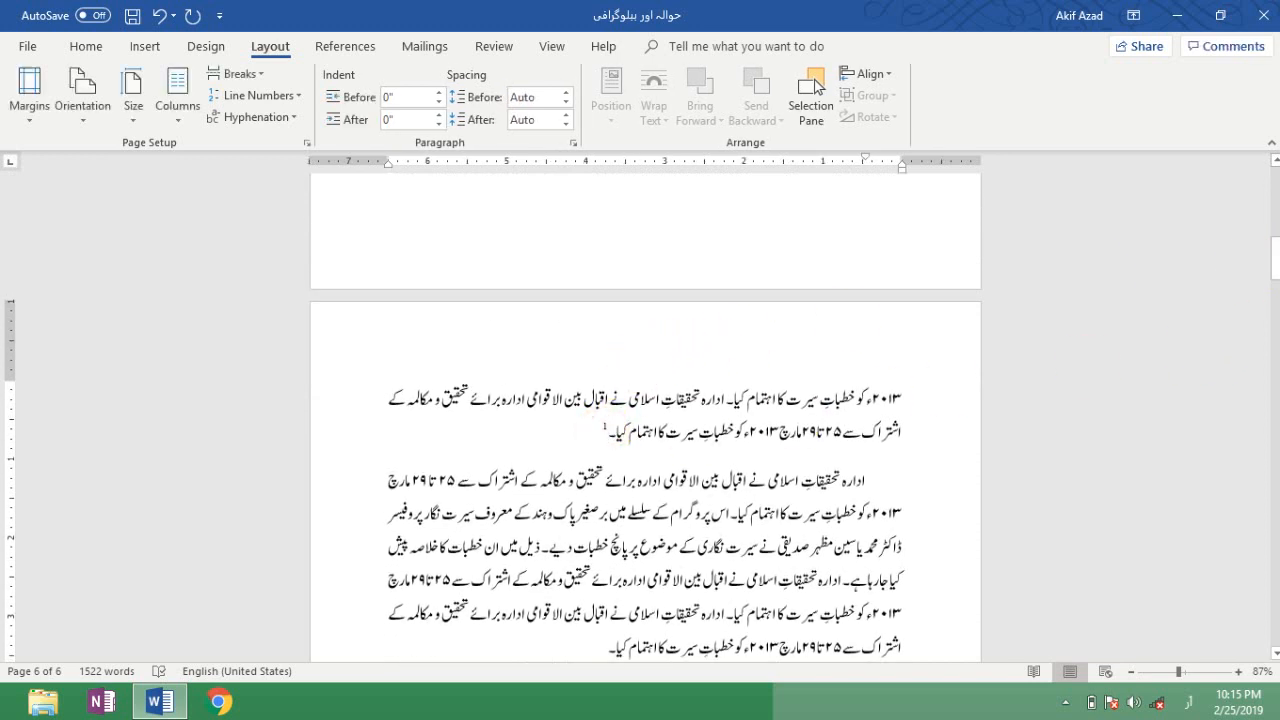
drag(1277, 262, 1276, 295)
click(503, 523)
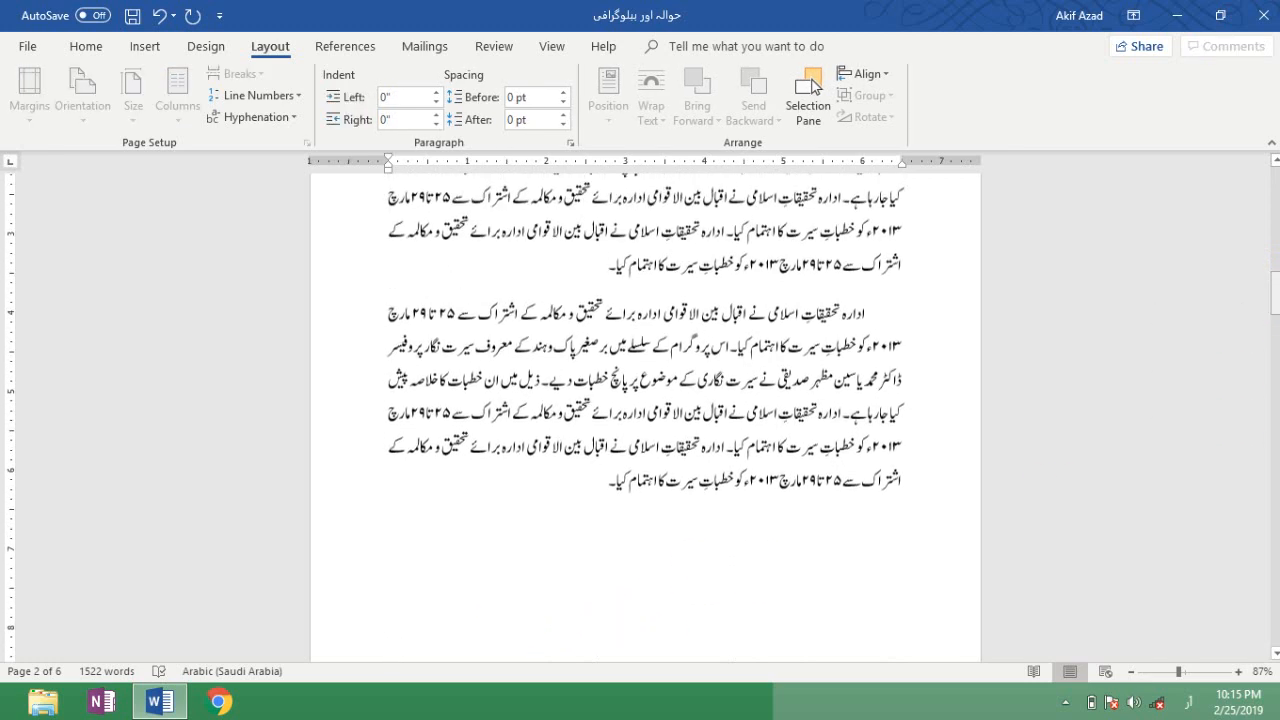
click(597, 271)
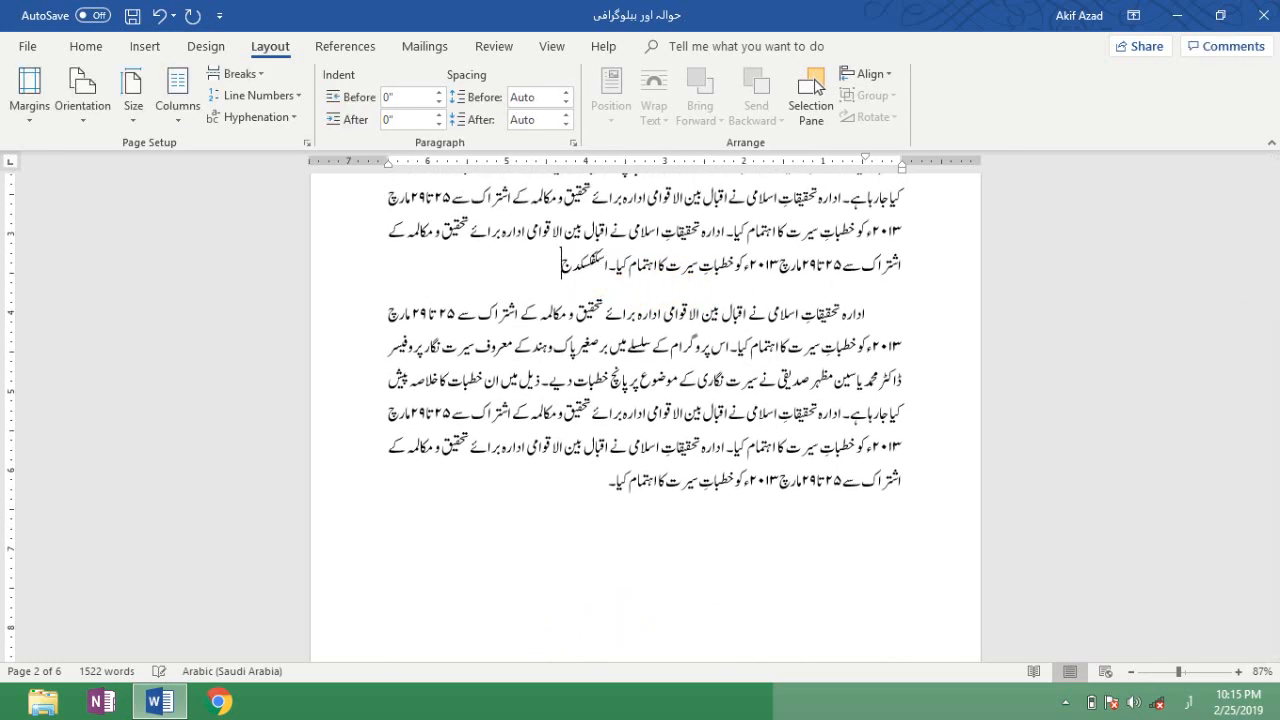
click(597, 266)
key(ctrl+alt+f)
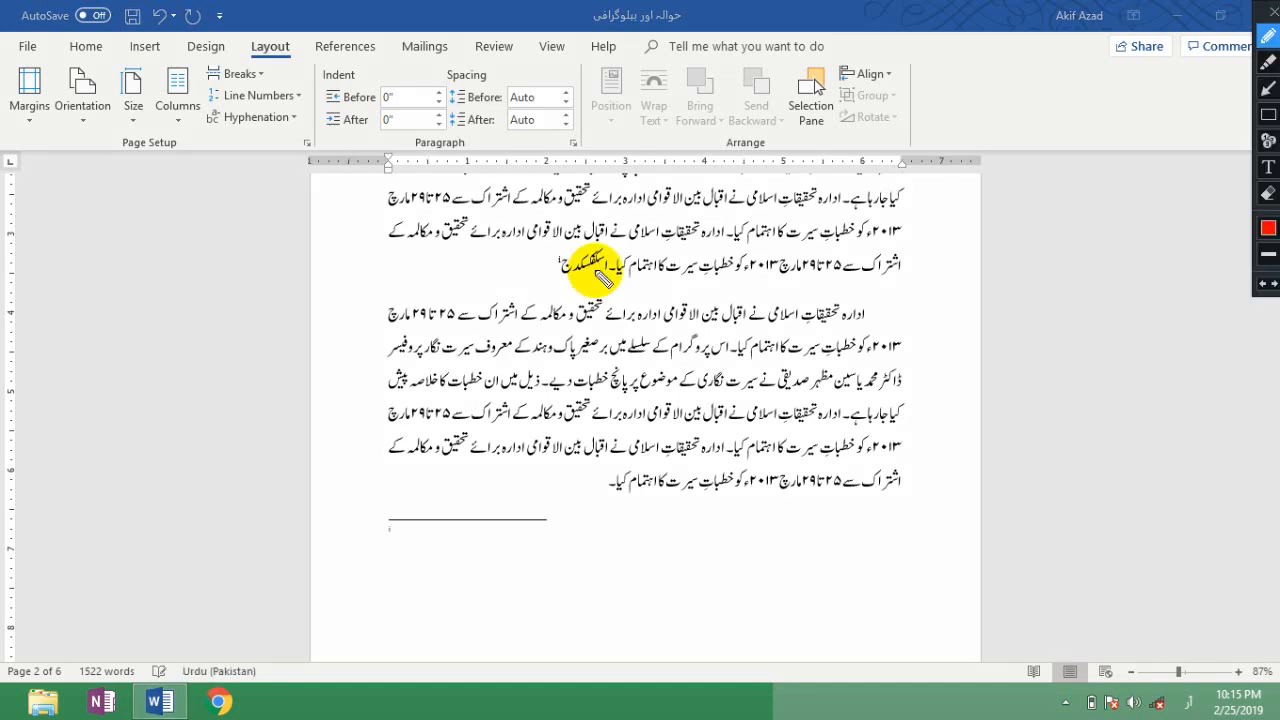
drag(555, 270, 554, 271)
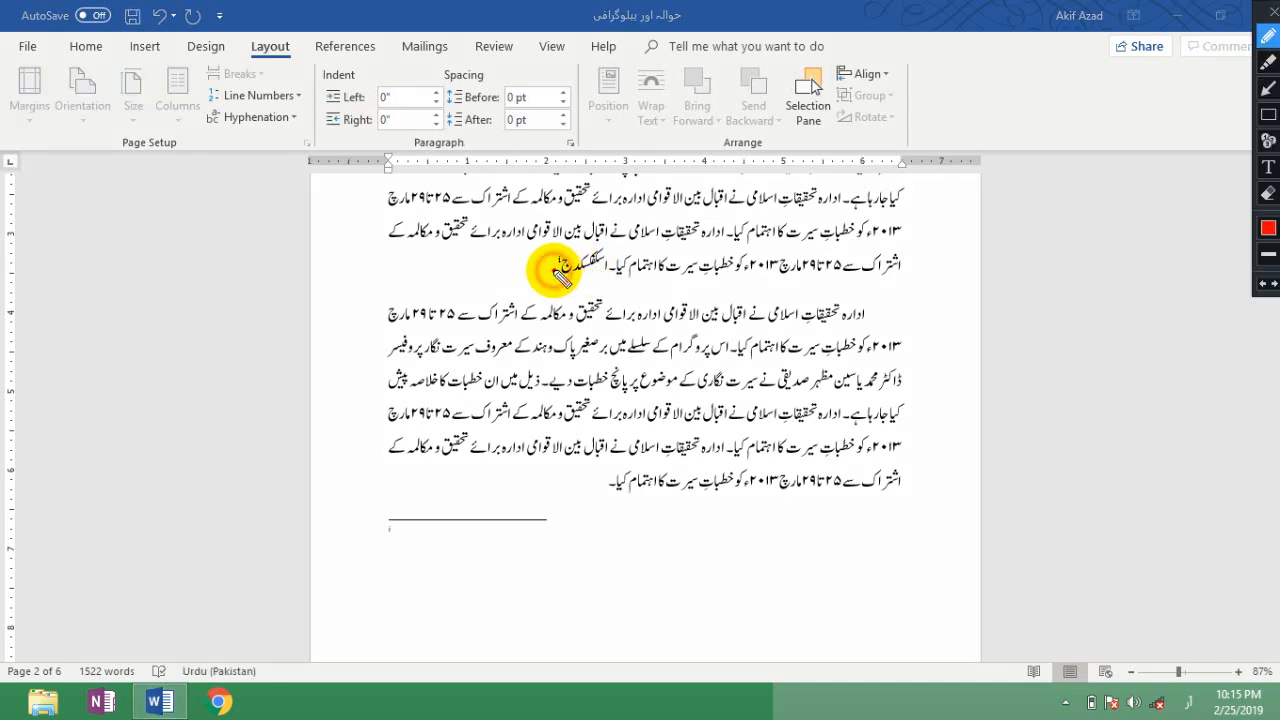
- Insert two more endnotes in the last paragraph before the section break, within the words خطبات and تحقیقات
click(590, 385)
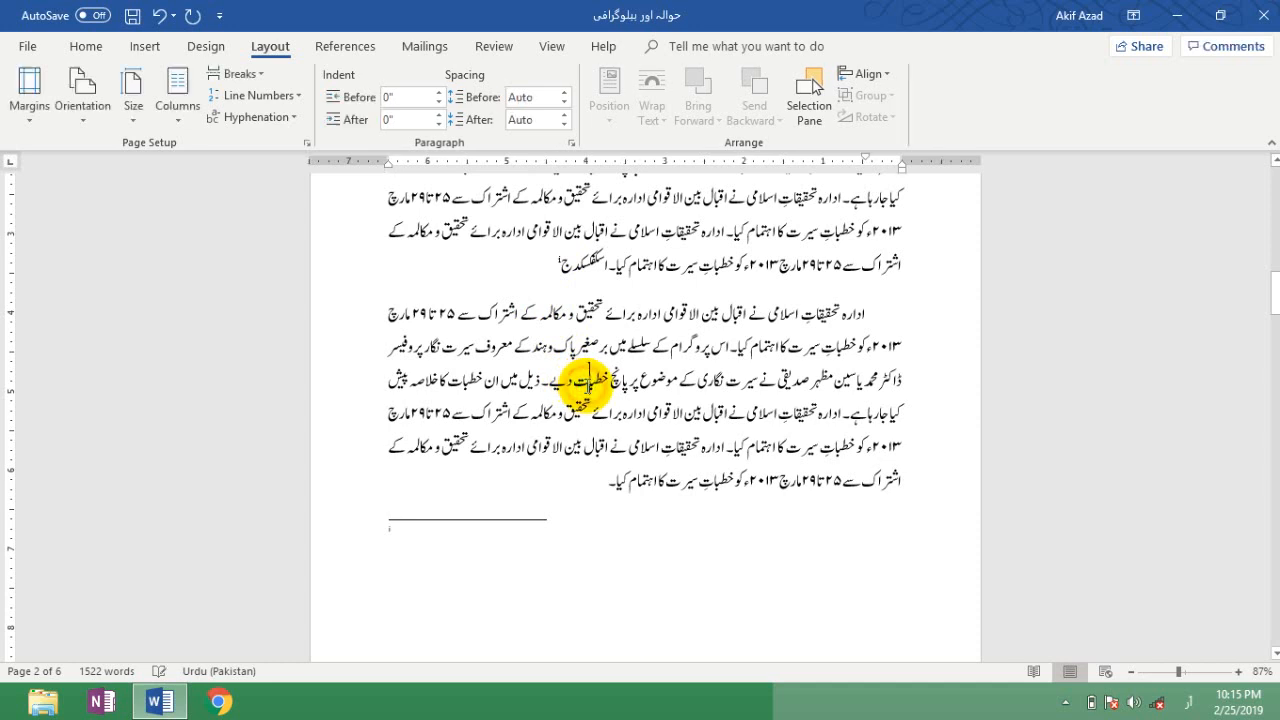
click(588, 384)
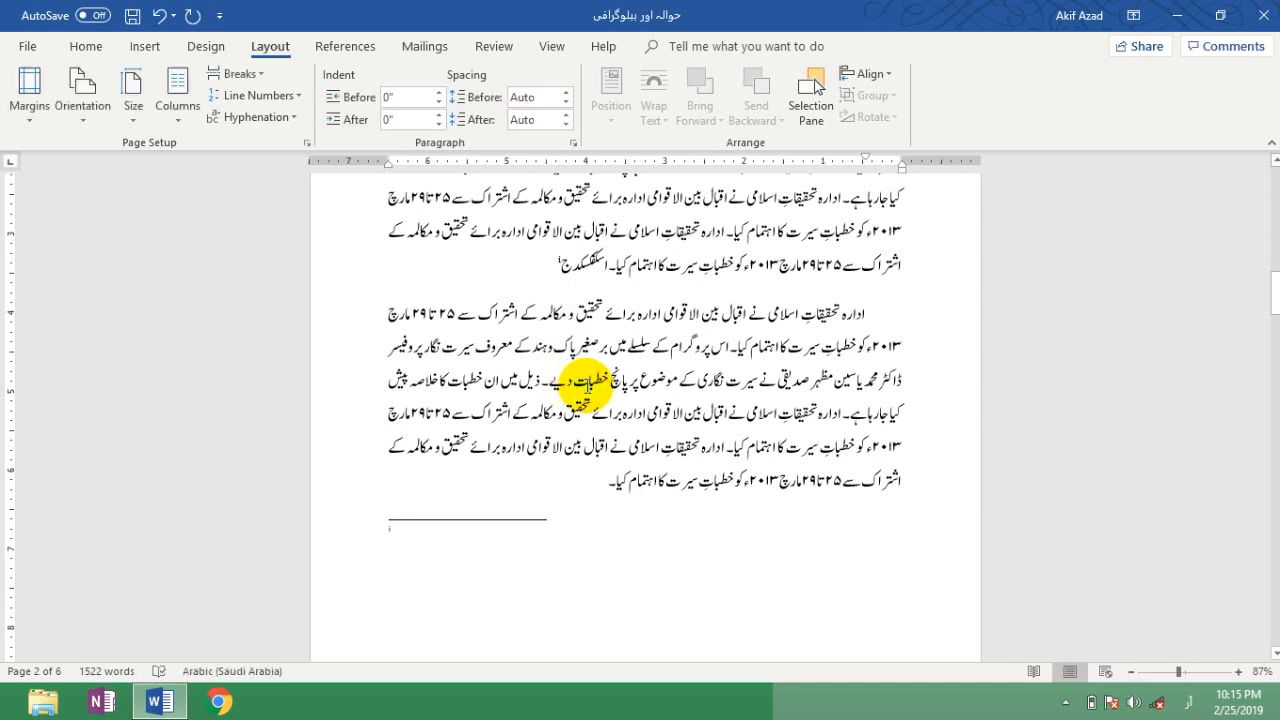
key(ctrl+alt+f)
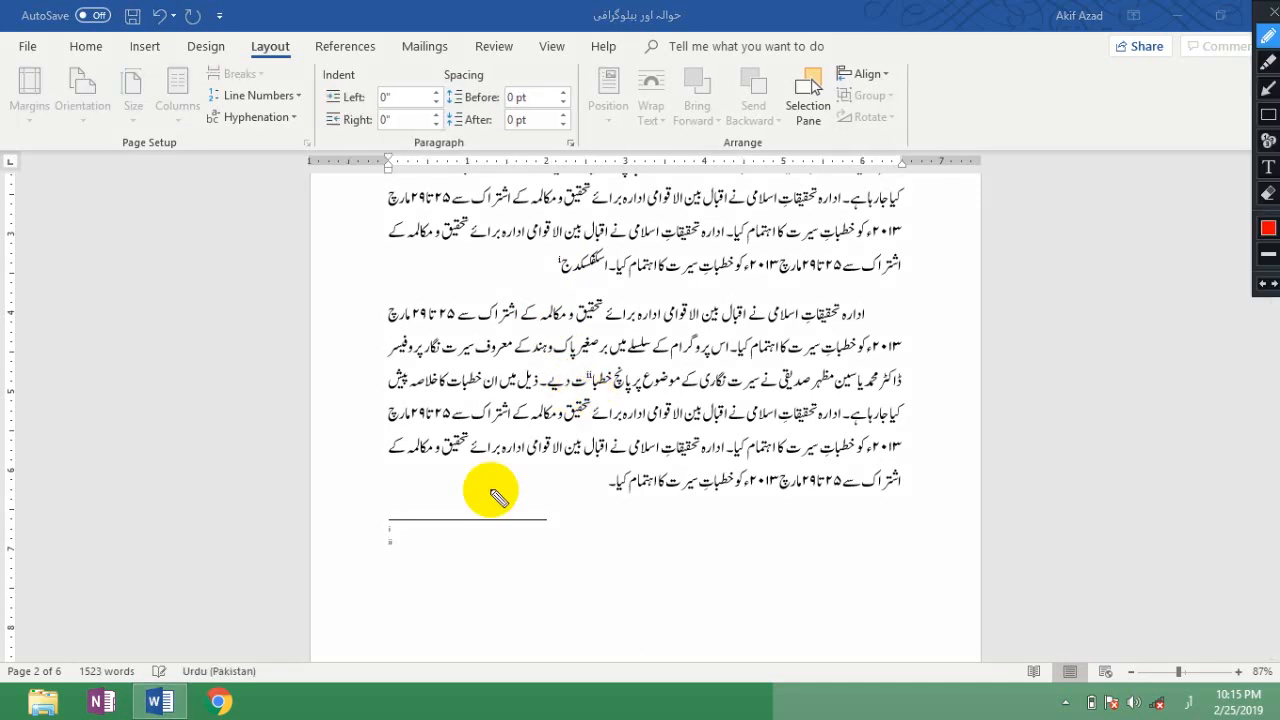
key(Escape)
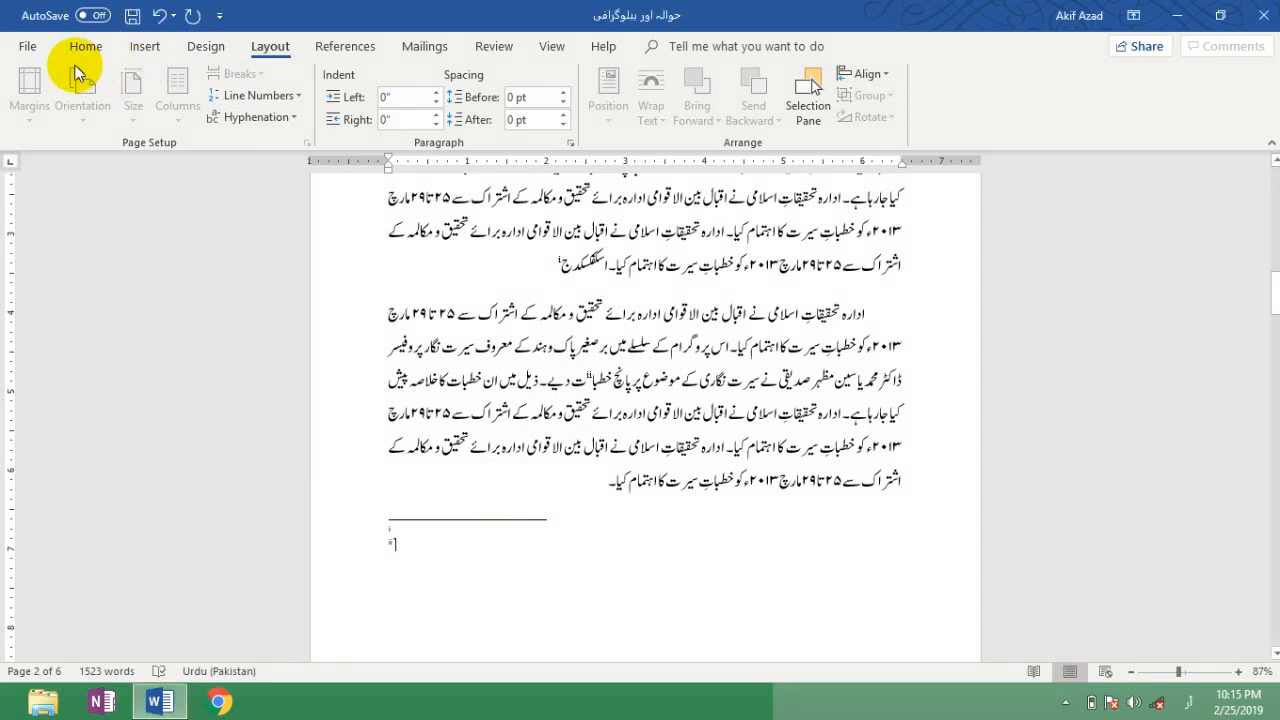
click(697, 456)
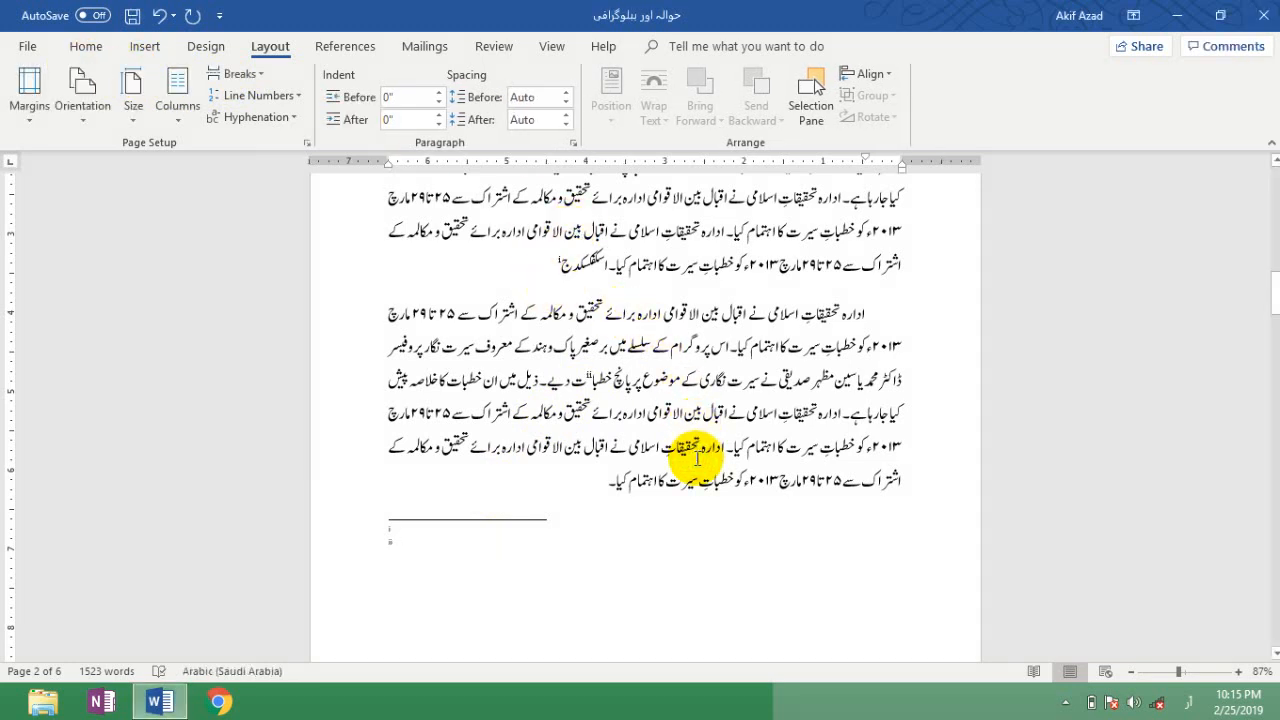
key(ctrl+alt+f)
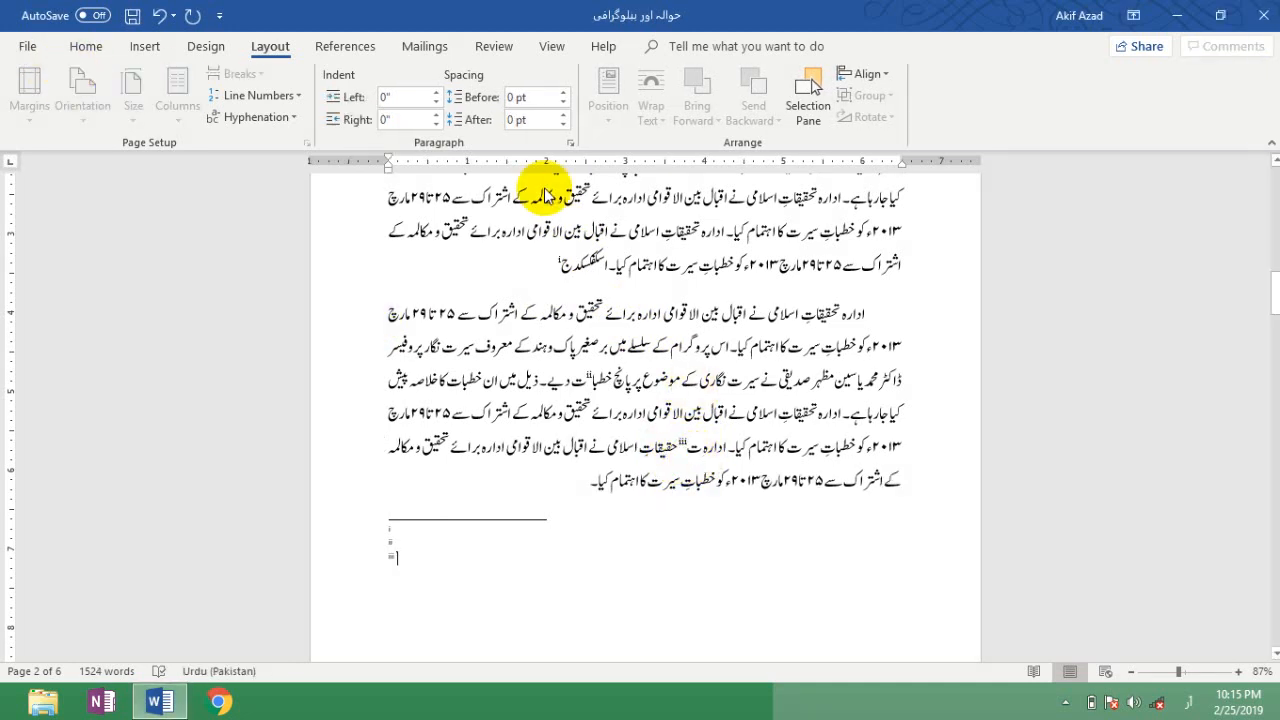
- Compare the footnote at the foot of page 2 with the endnotes below the section's last paragraph, highlighting the endnote entries
click(655, 447)
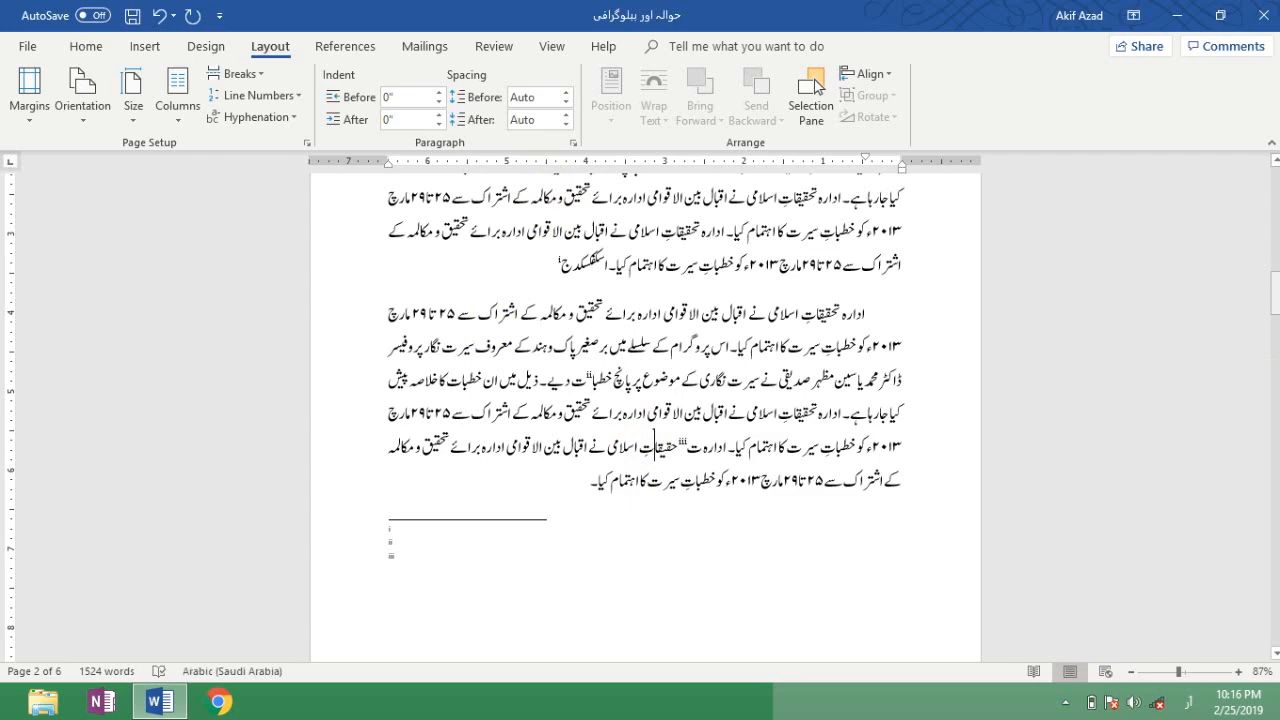
mouse_move(1276, 296)
mouse_down()
mouse_move(1276, 168)
mouse_move(1276, 318)
mouse_up()
click(471, 492)
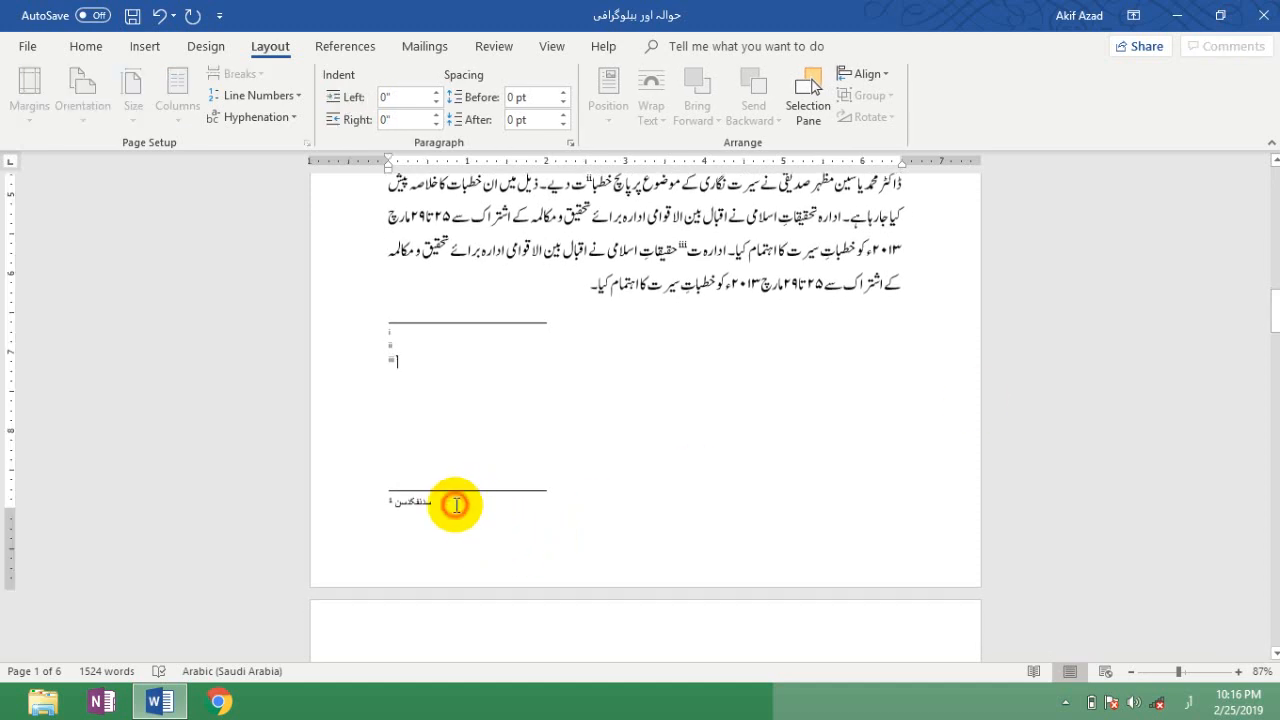
drag(405, 366, 393, 338)
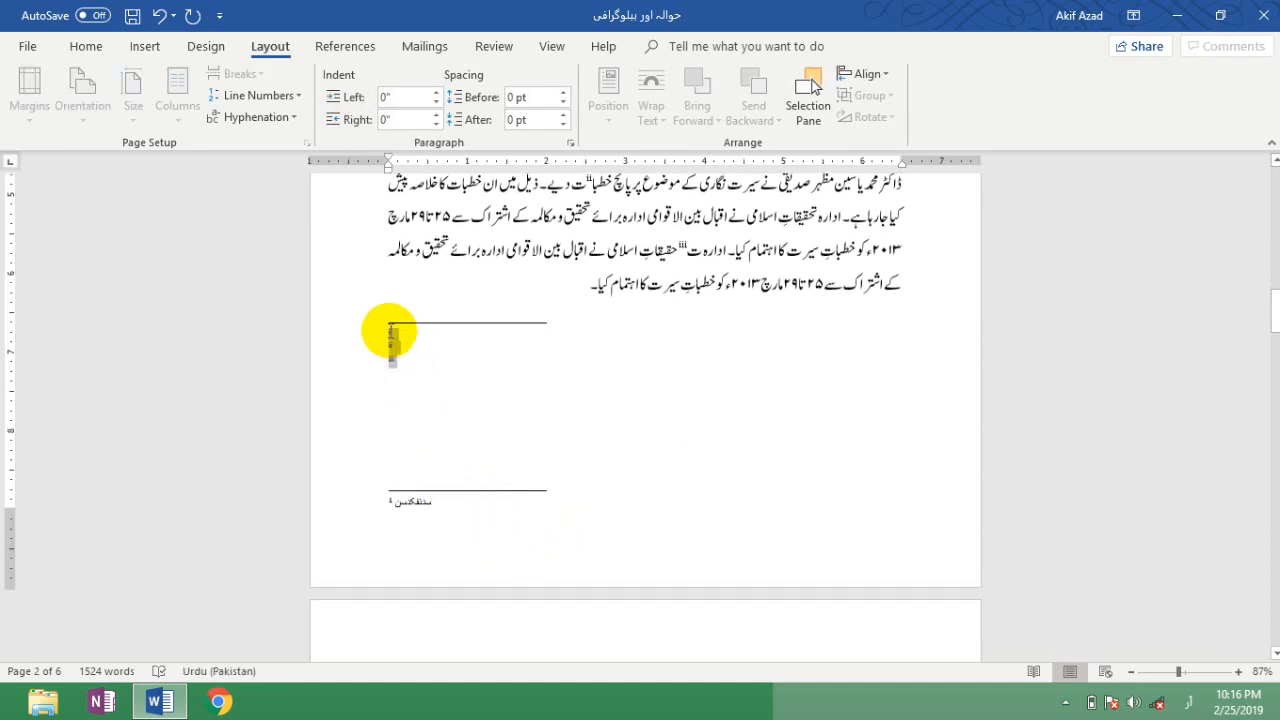
- Set the selected endnote entries to right-to-left text direction and try to select the separator line above them
click(86, 46)
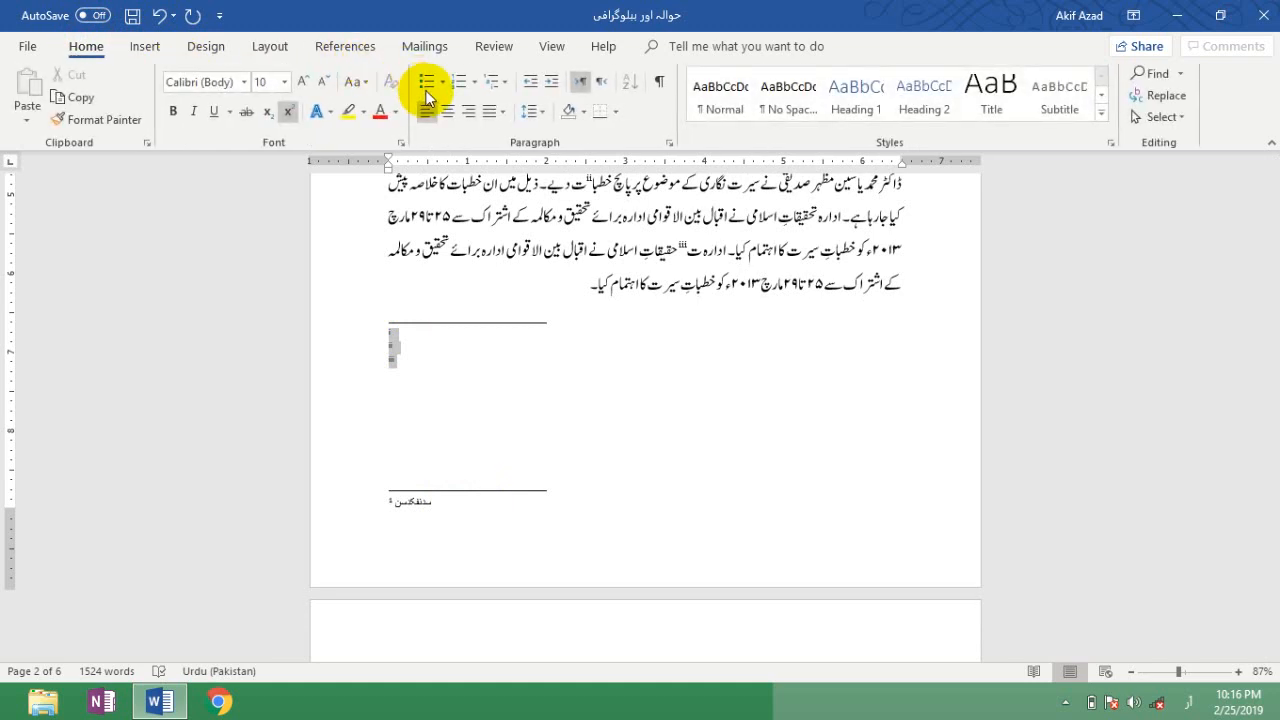
click(602, 83)
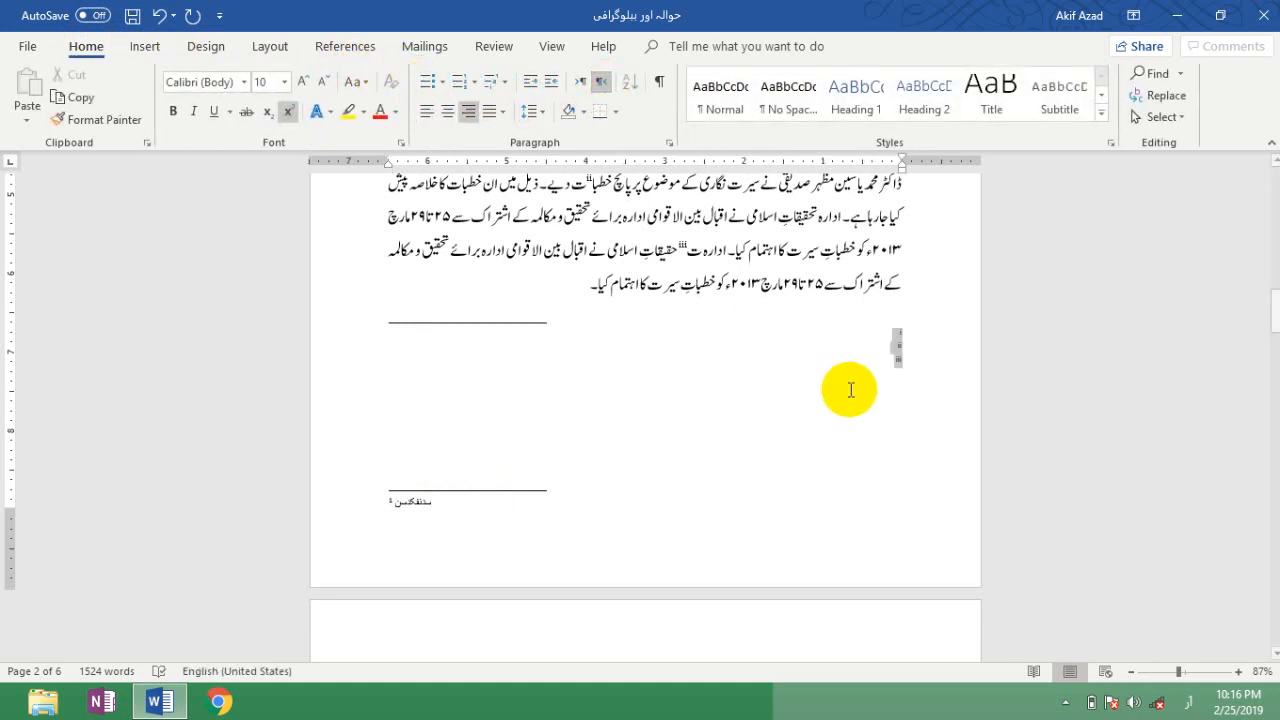
click(458, 322)
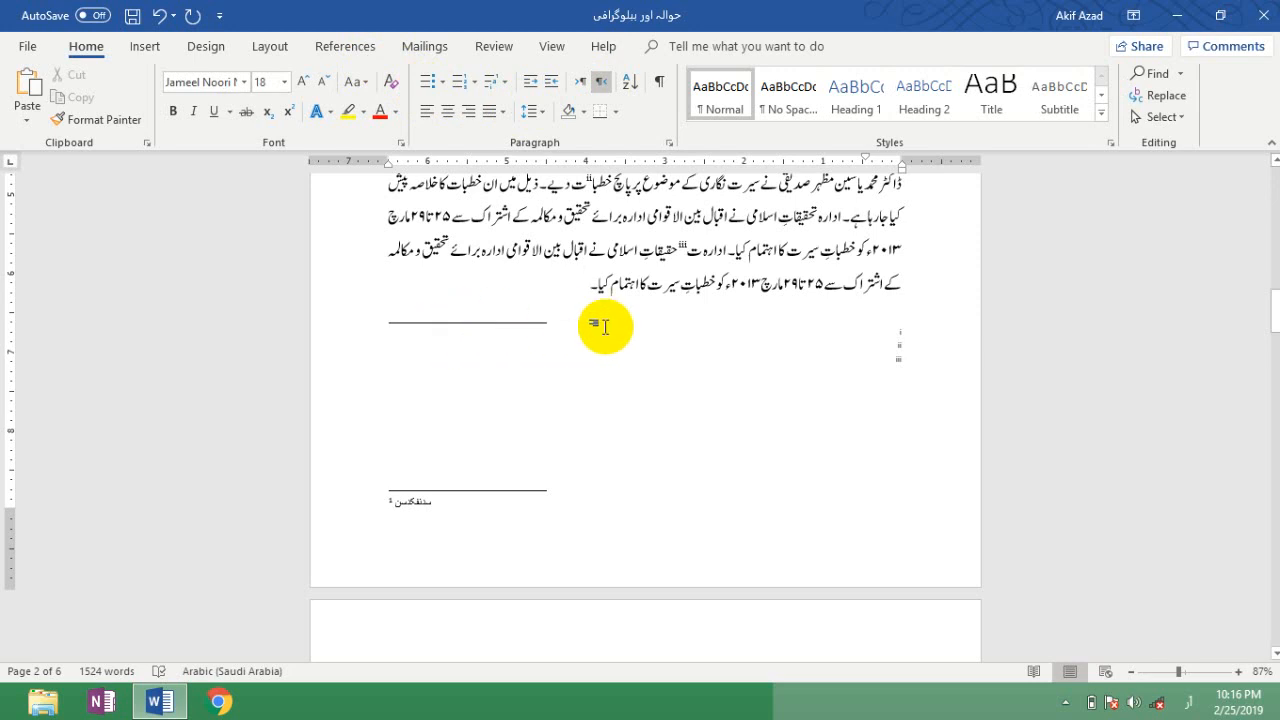
click(523, 320)
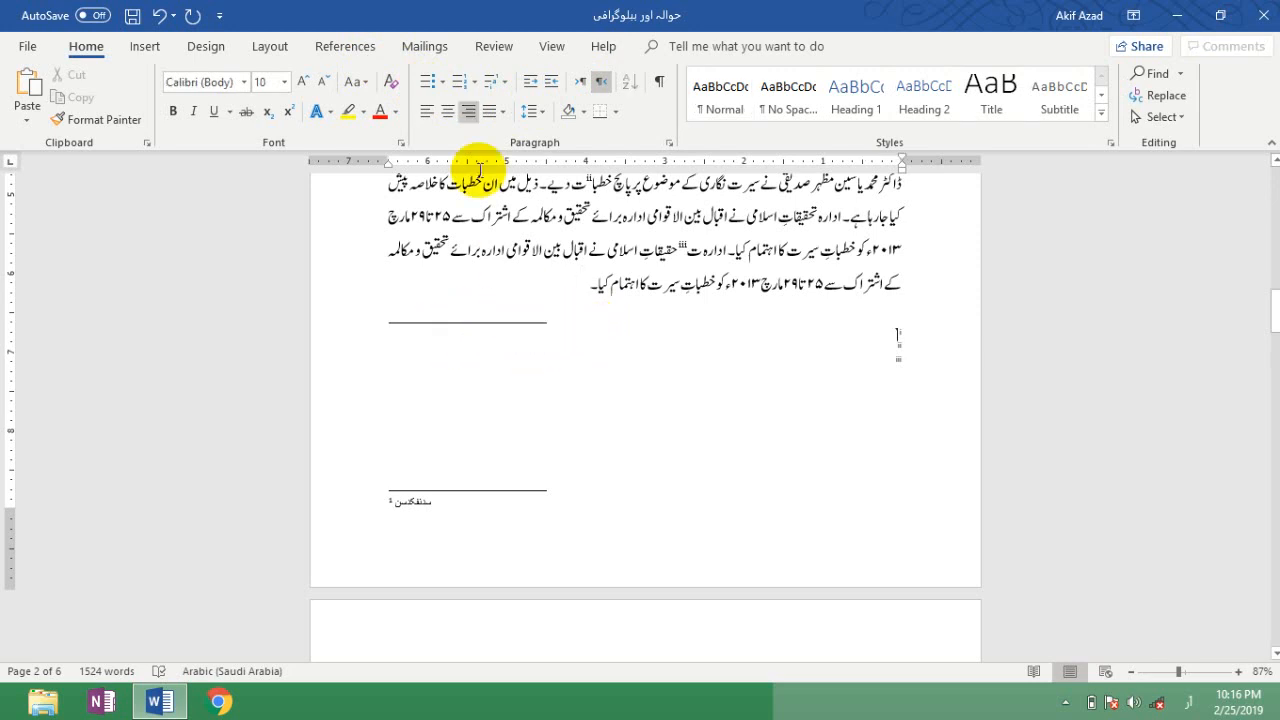
- Switch to Draft view, open the notes of the last endnote reference before the section break, and show the Endnote Separator
click(351, 48)
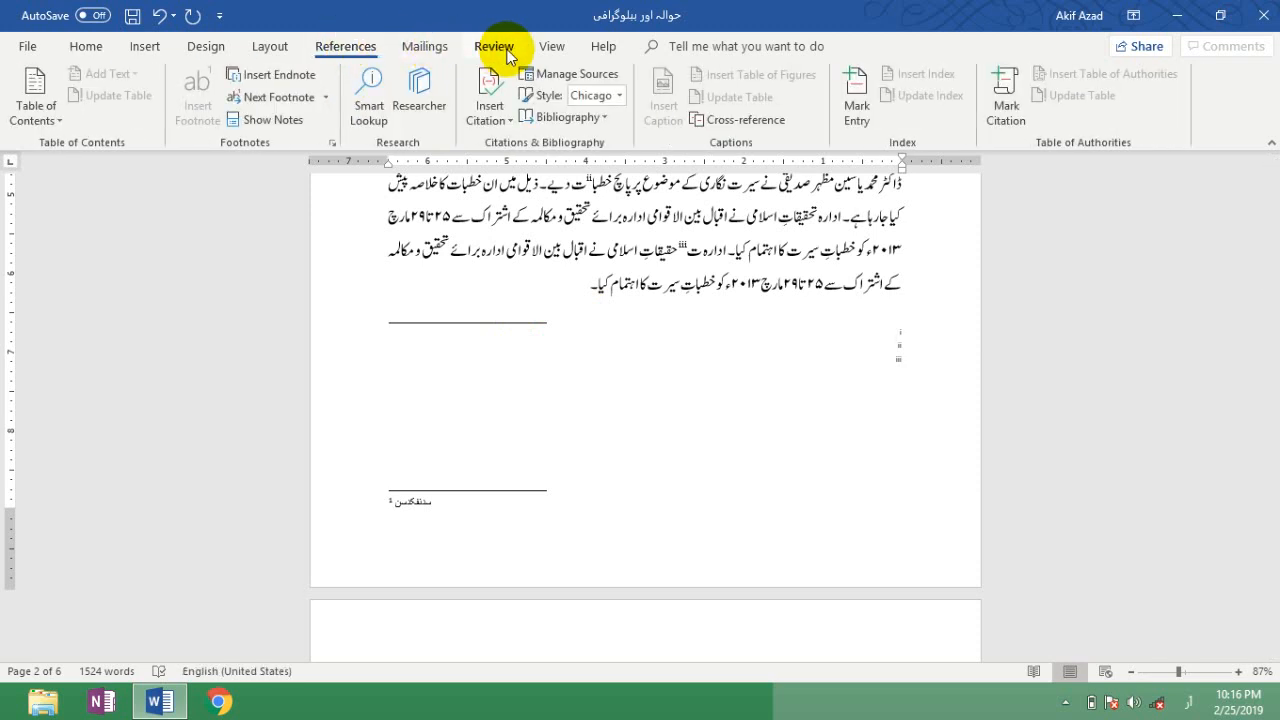
click(541, 50)
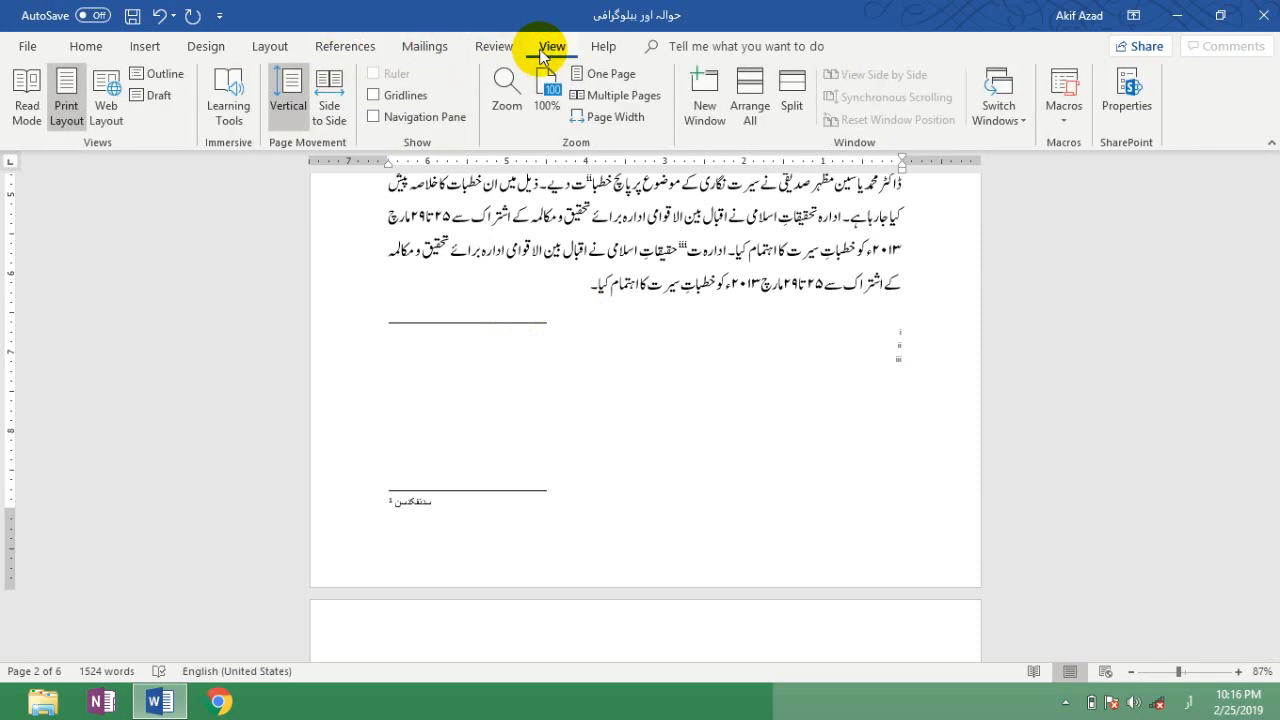
click(152, 97)
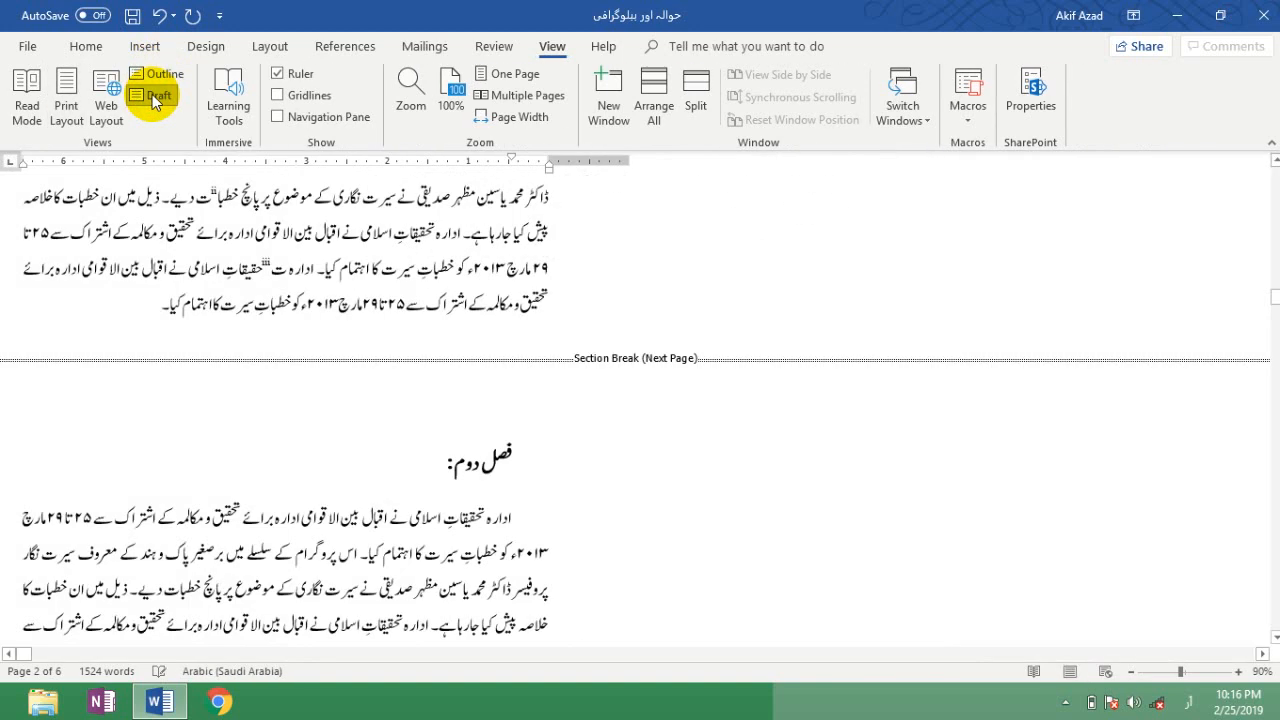
double_click(272, 258)
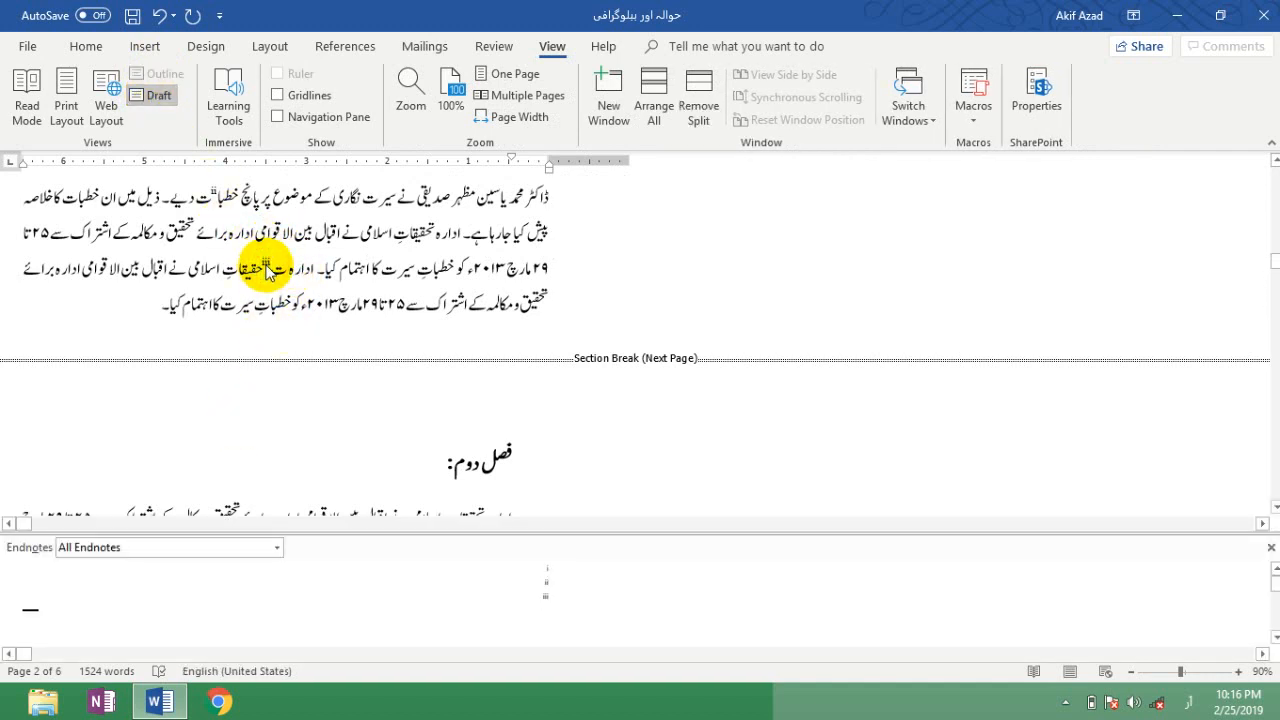
click(140, 548)
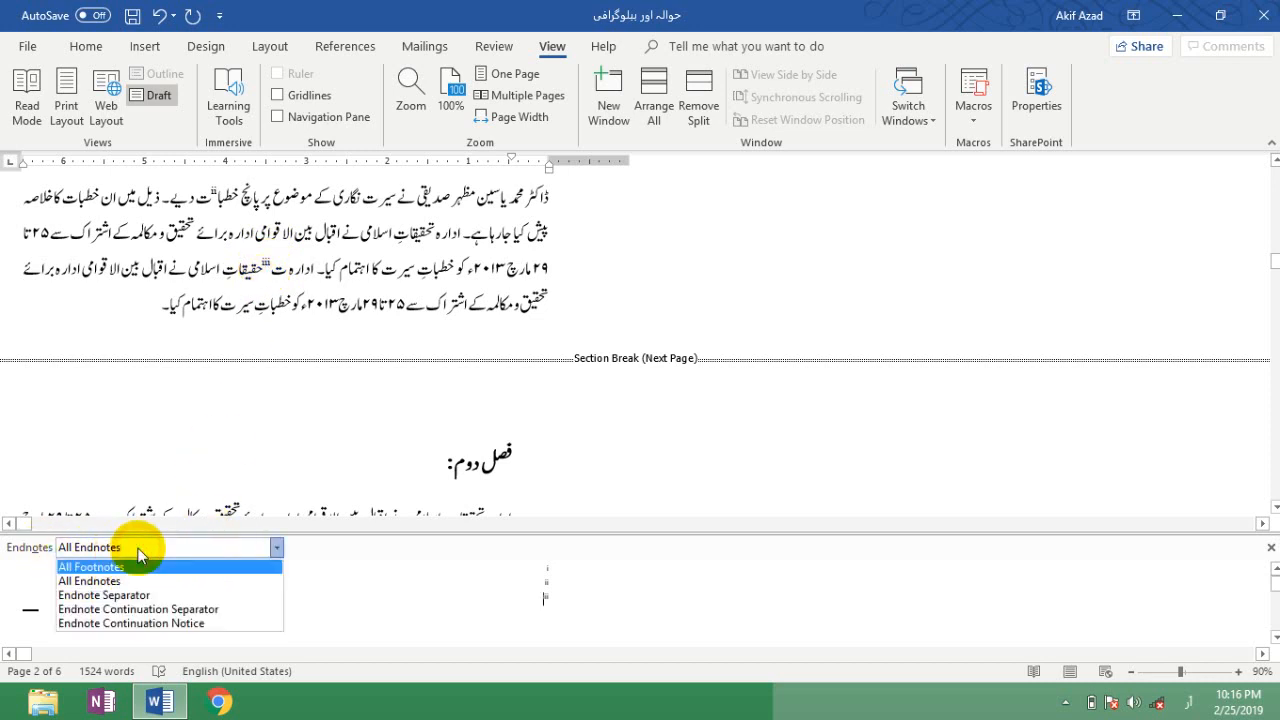
click(104, 595)
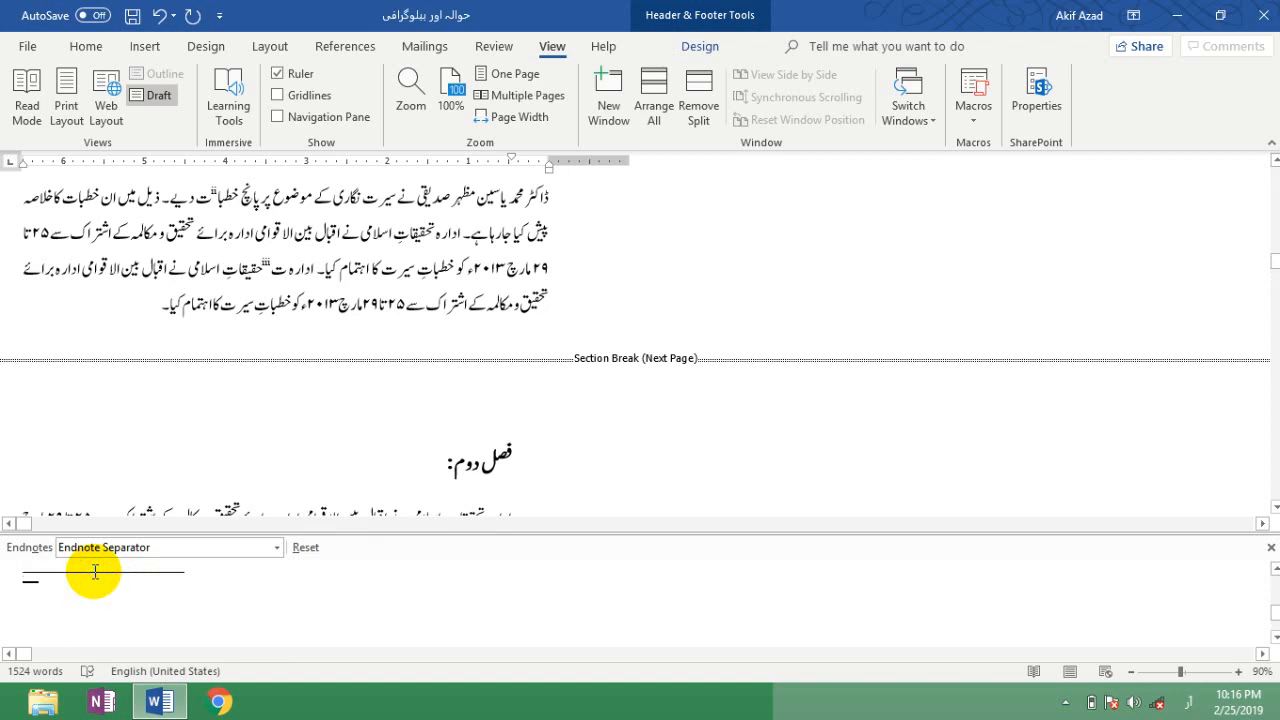
- Set the endnote separator line to right-to-left direction and return to Print Layout view
click(85, 47)
click(599, 83)
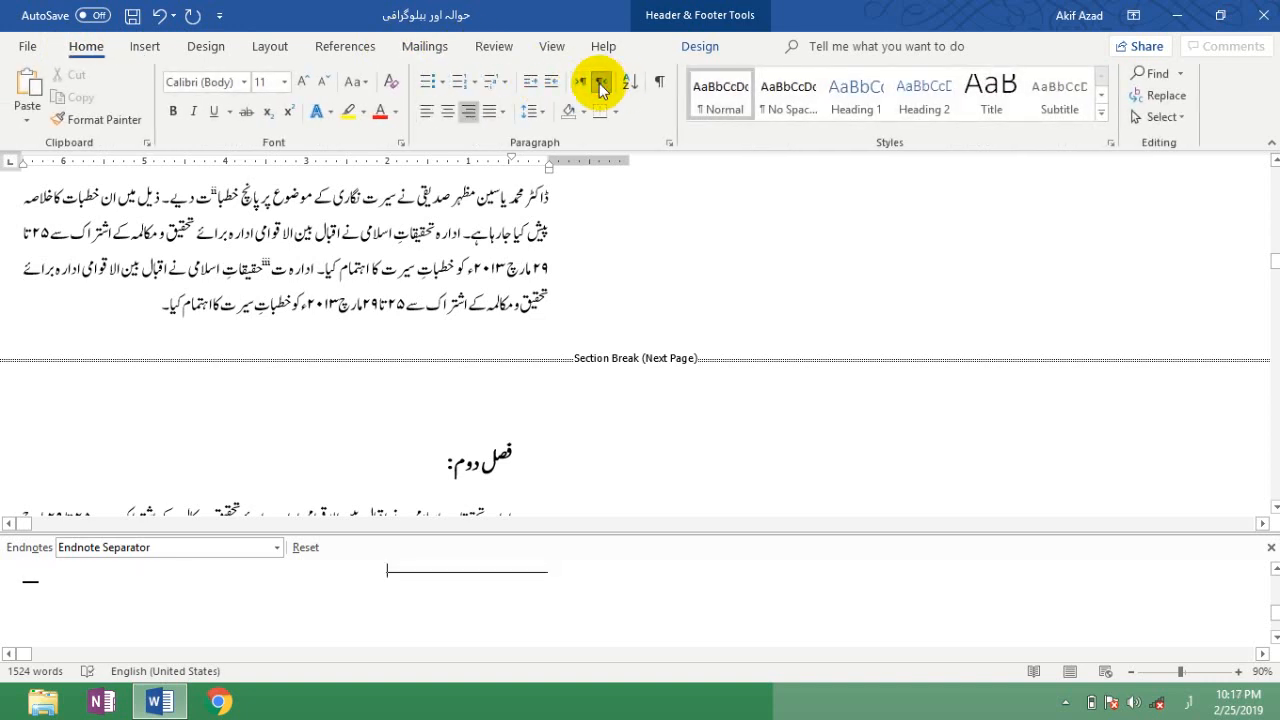
click(414, 592)
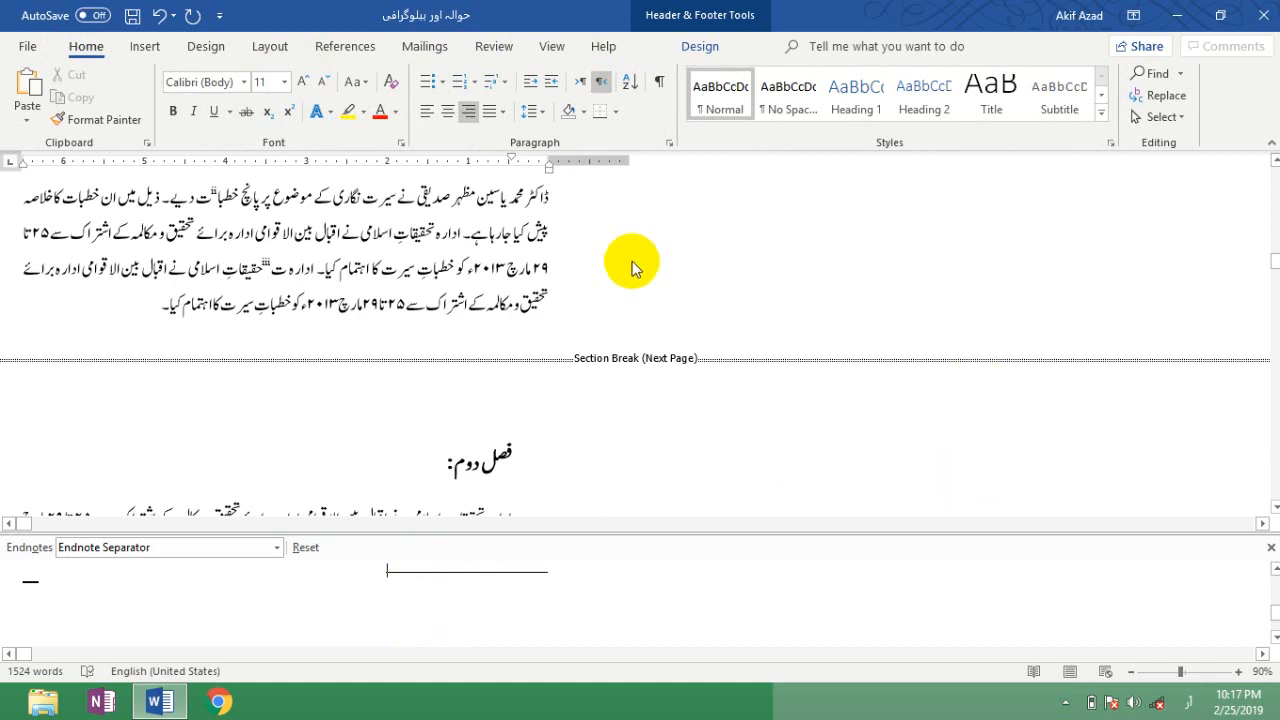
click(553, 50)
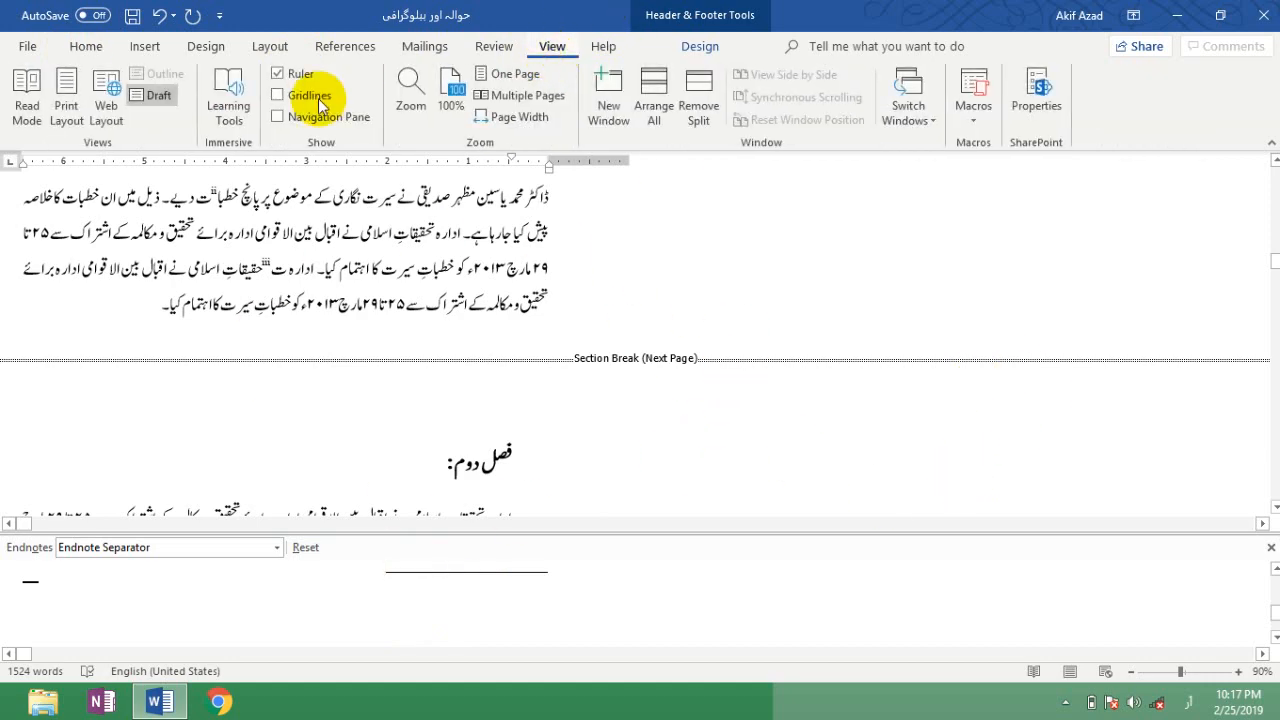
click(66, 90)
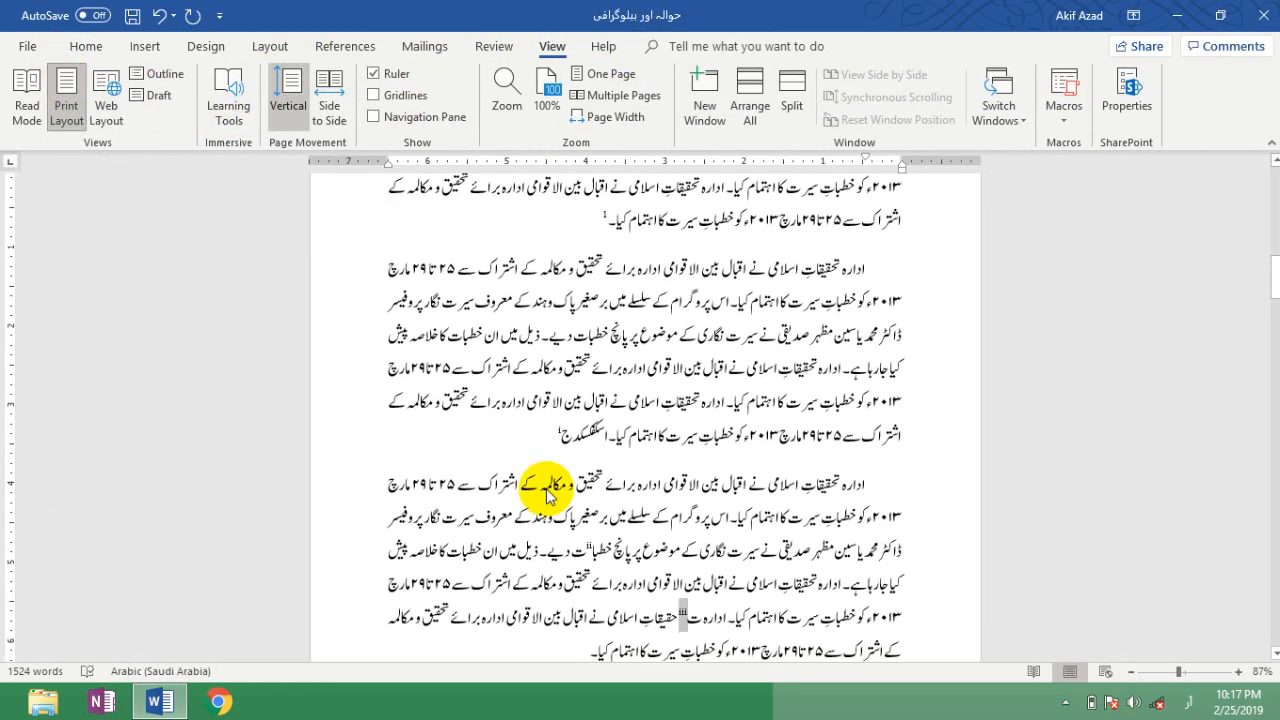
- Compare the endnote separator below the section's last paragraph with the footnote and its separator at the foot of page 2
drag(1277, 282, 1275, 312)
click(897, 492)
click(500, 534)
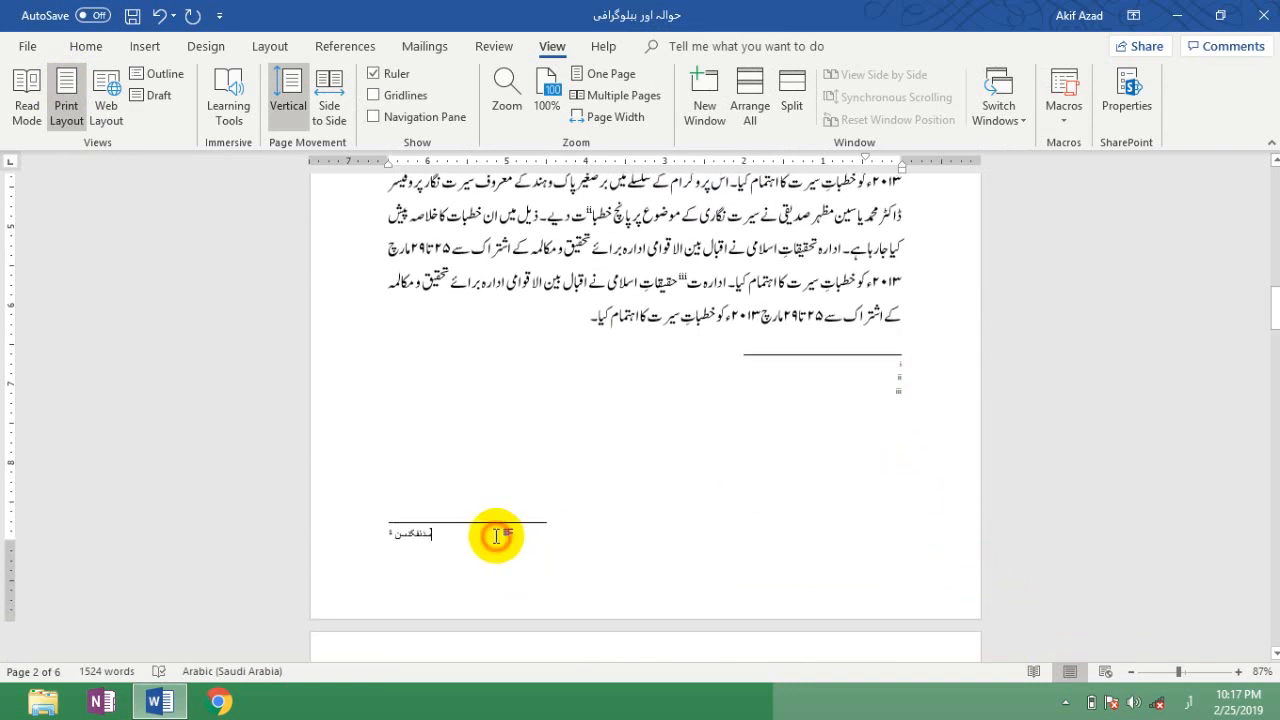
drag(492, 536, 420, 507)
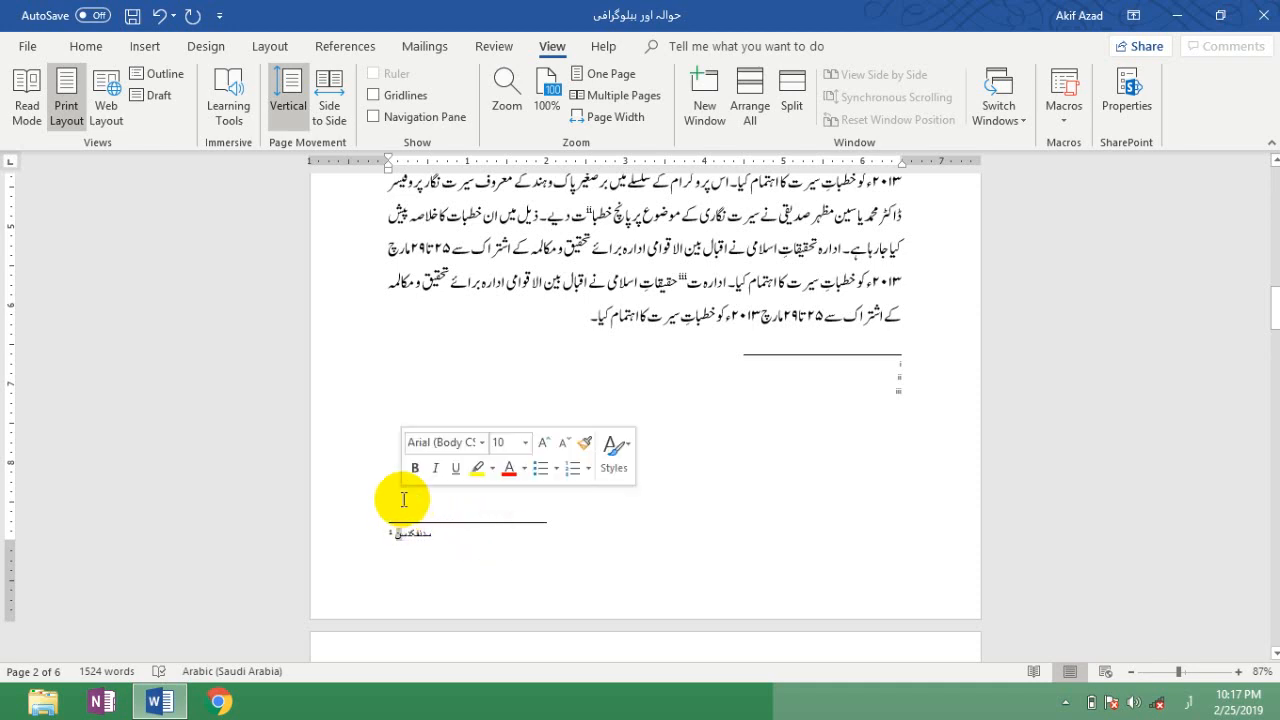
click(876, 312)
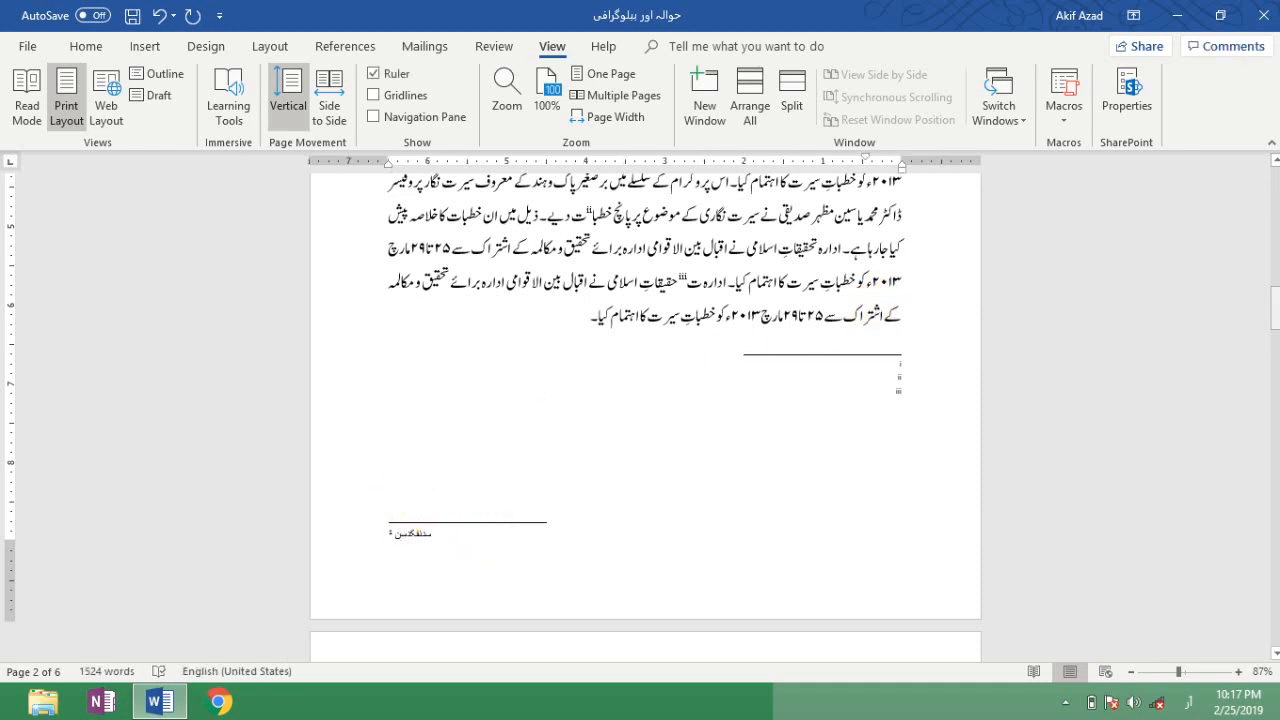
- Review the bibliography and footnote rows of the topic list under the title on page 1
drag(1272, 318, 1272, 192)
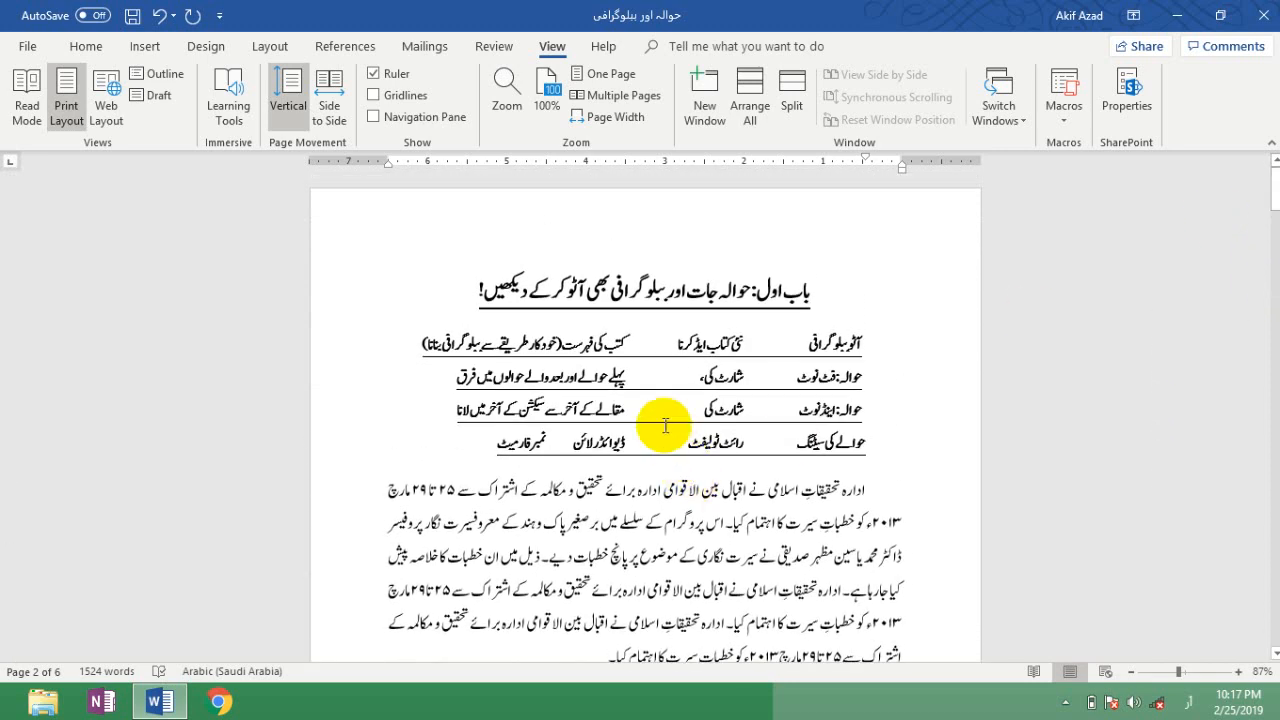
click(633, 354)
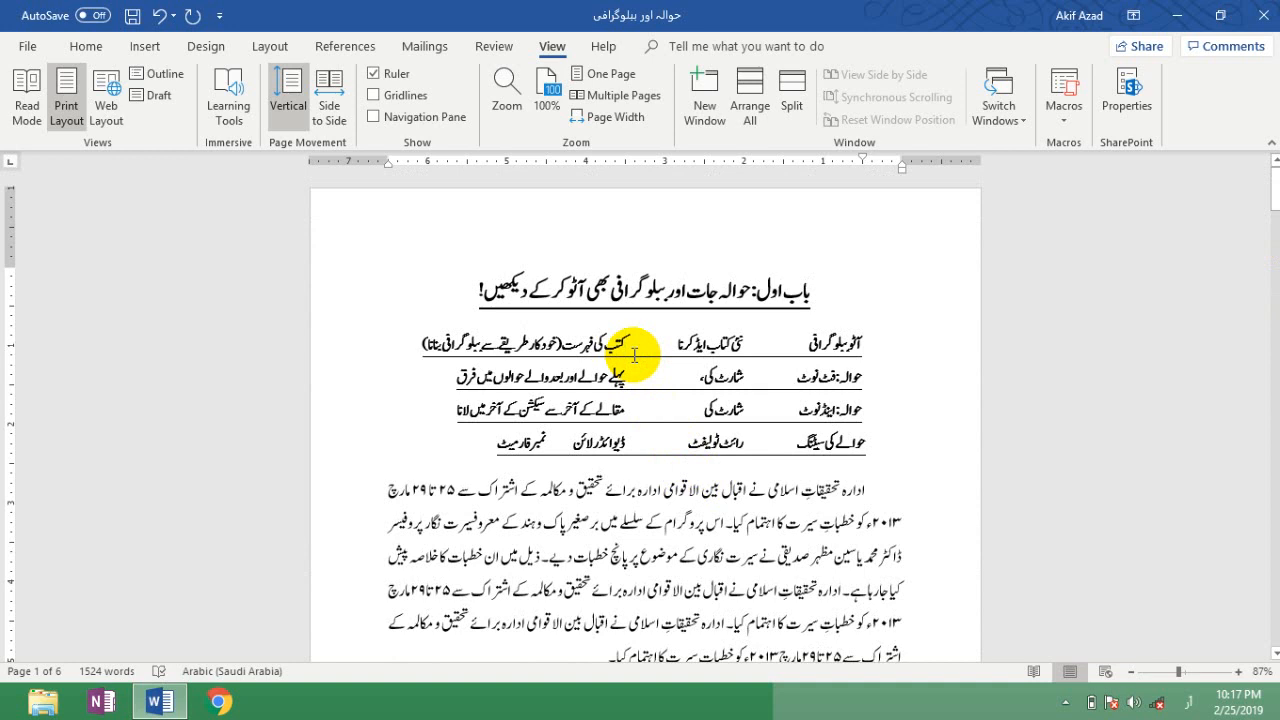
click(778, 374)
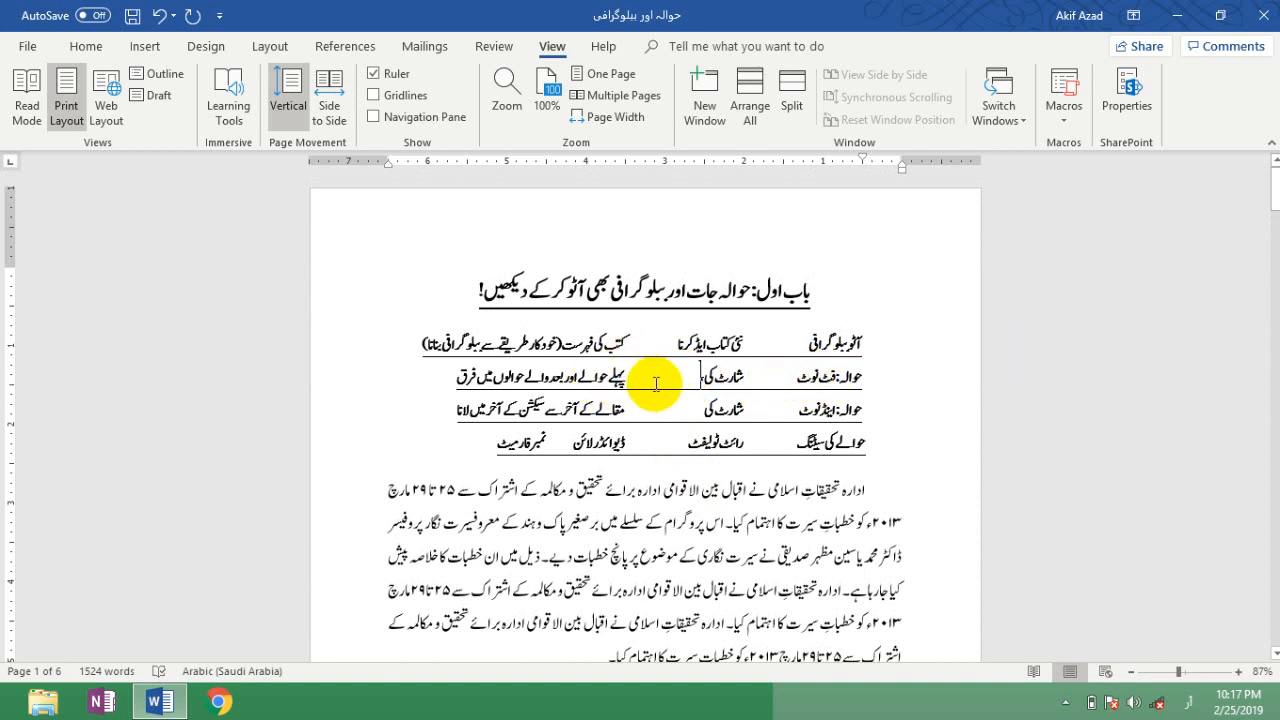
click(548, 376)
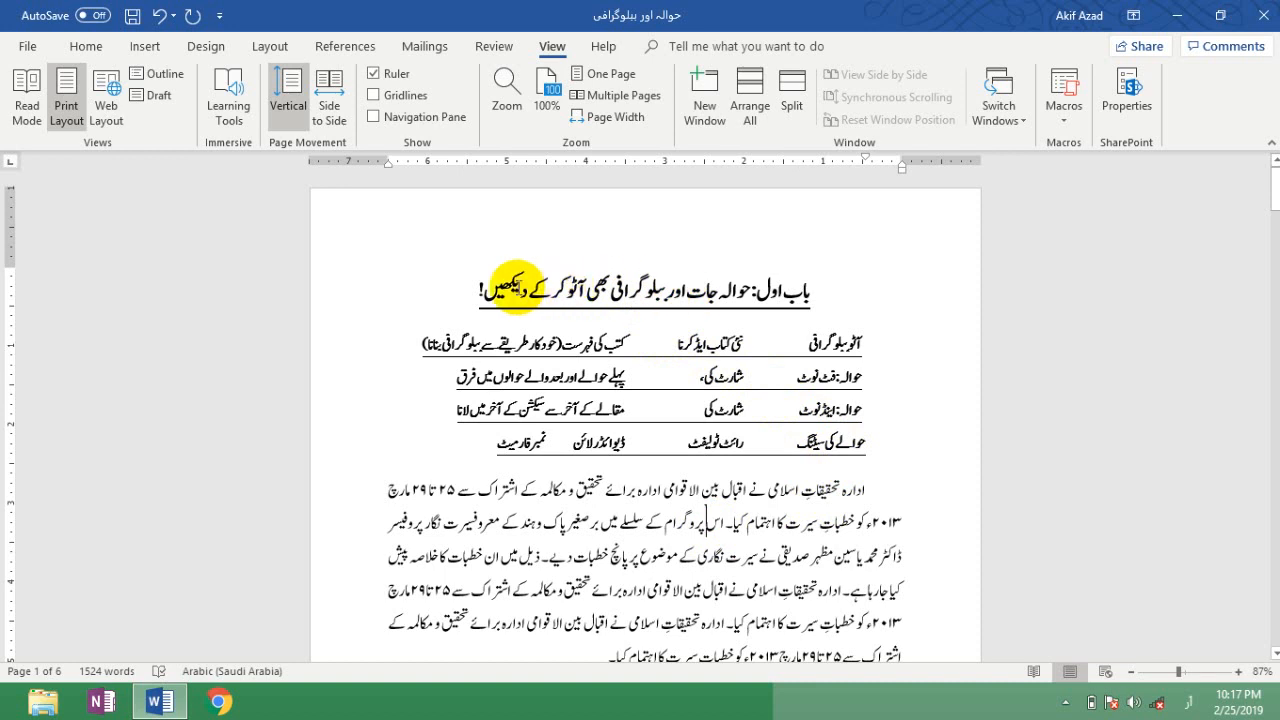
drag(650, 556, 494, 546)
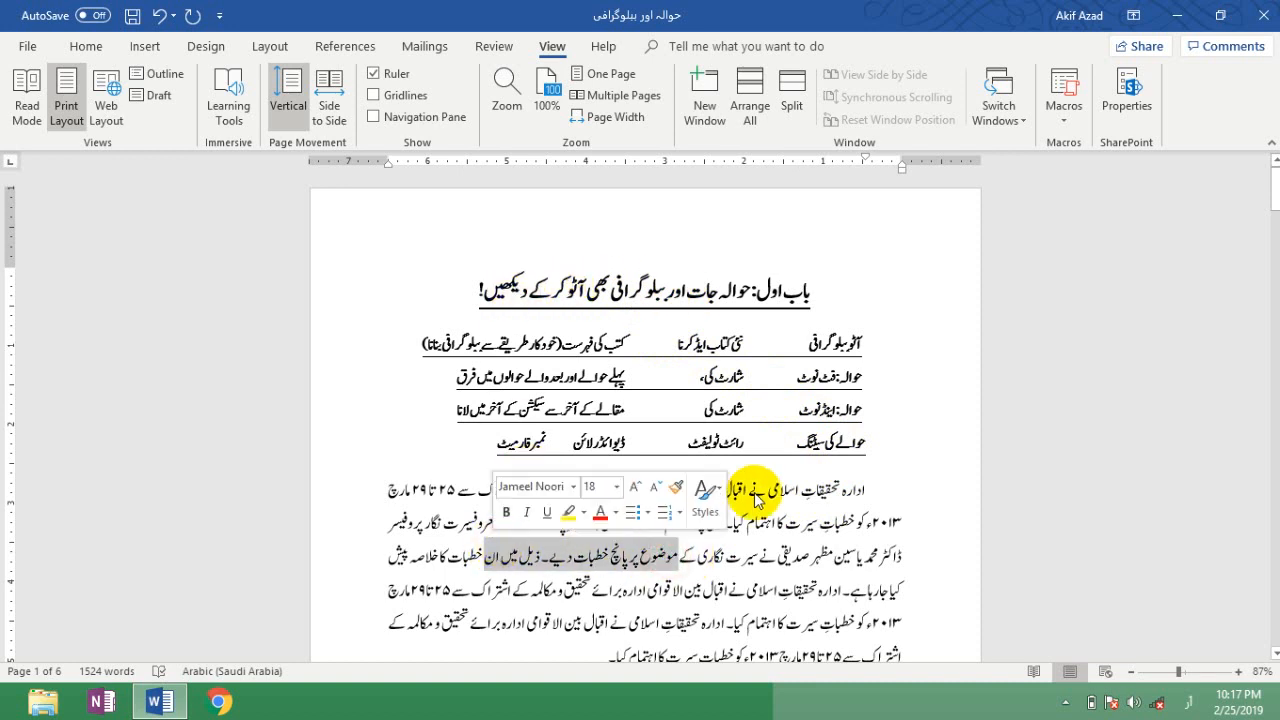
click(802, 545)
click(604, 552)
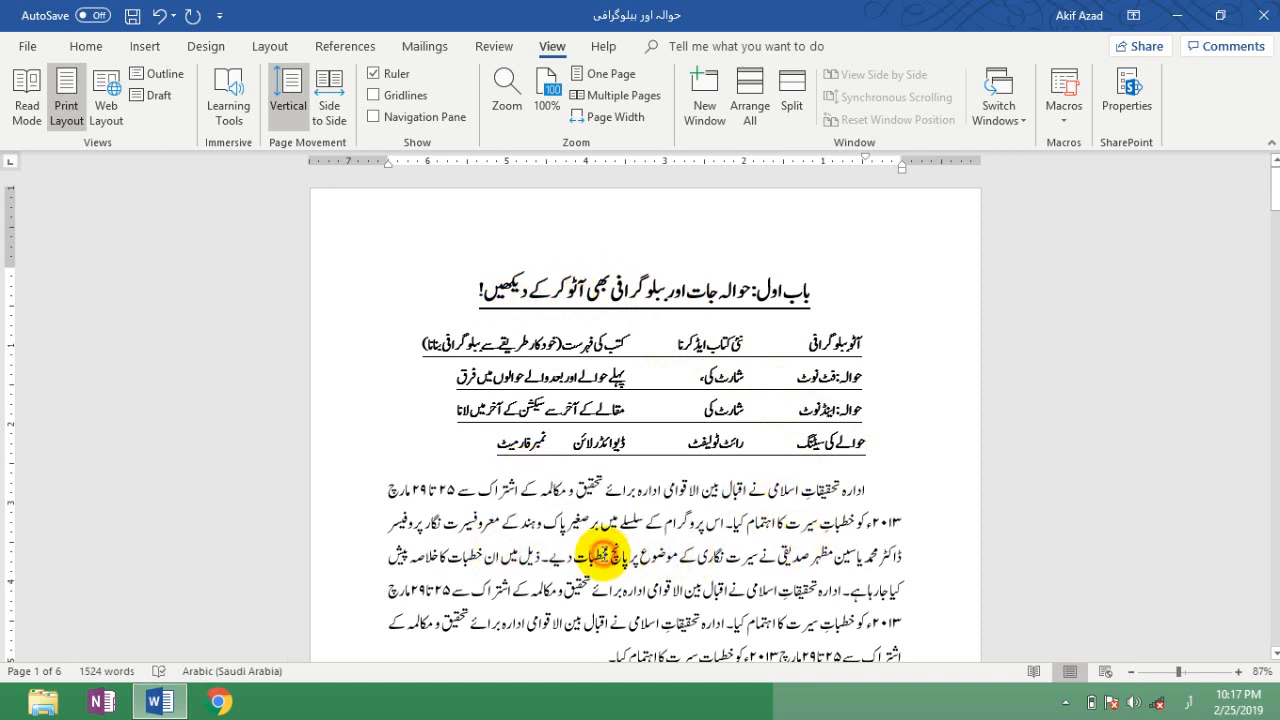
click(496, 548)
click(440, 547)
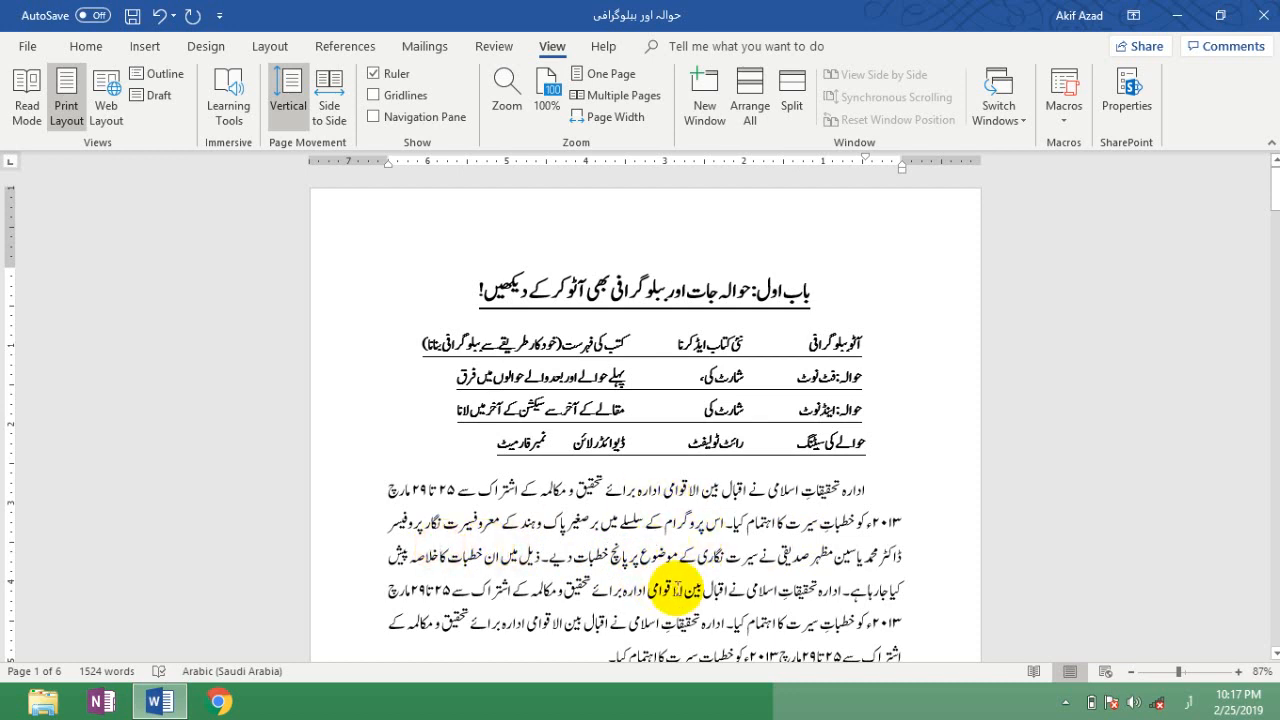
drag(610, 556, 528, 557)
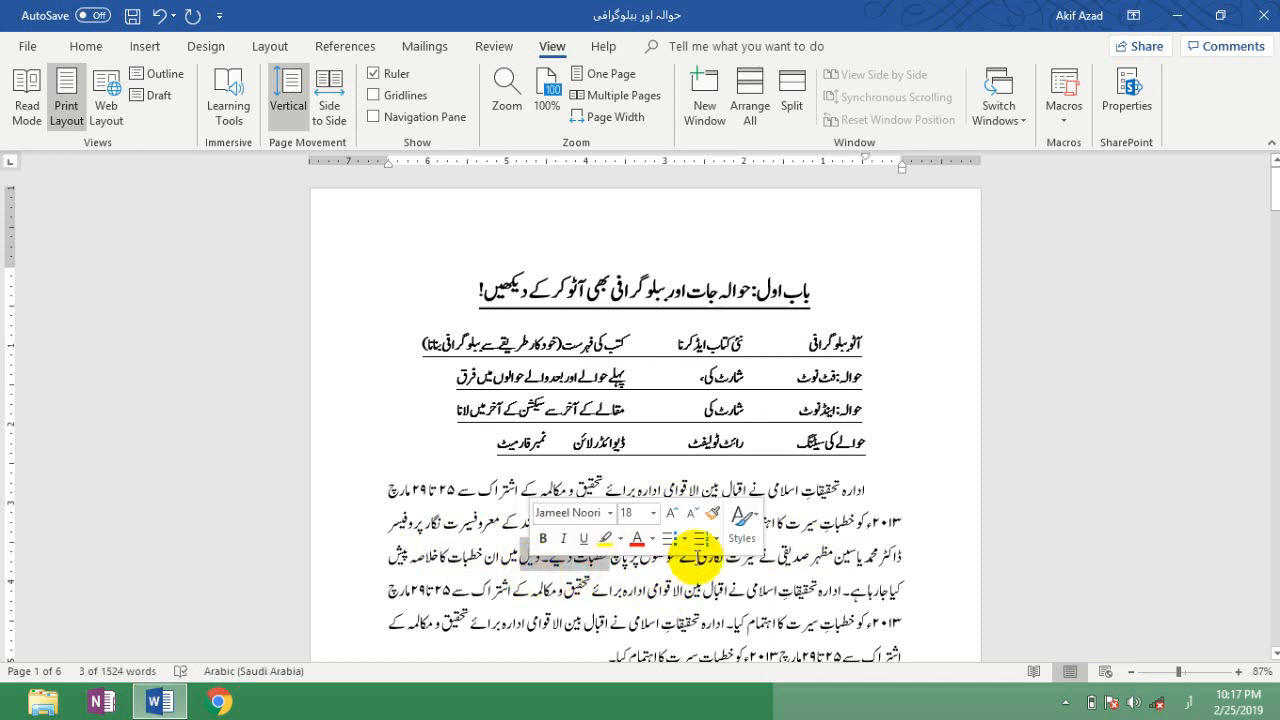
drag(727, 590, 566, 592)
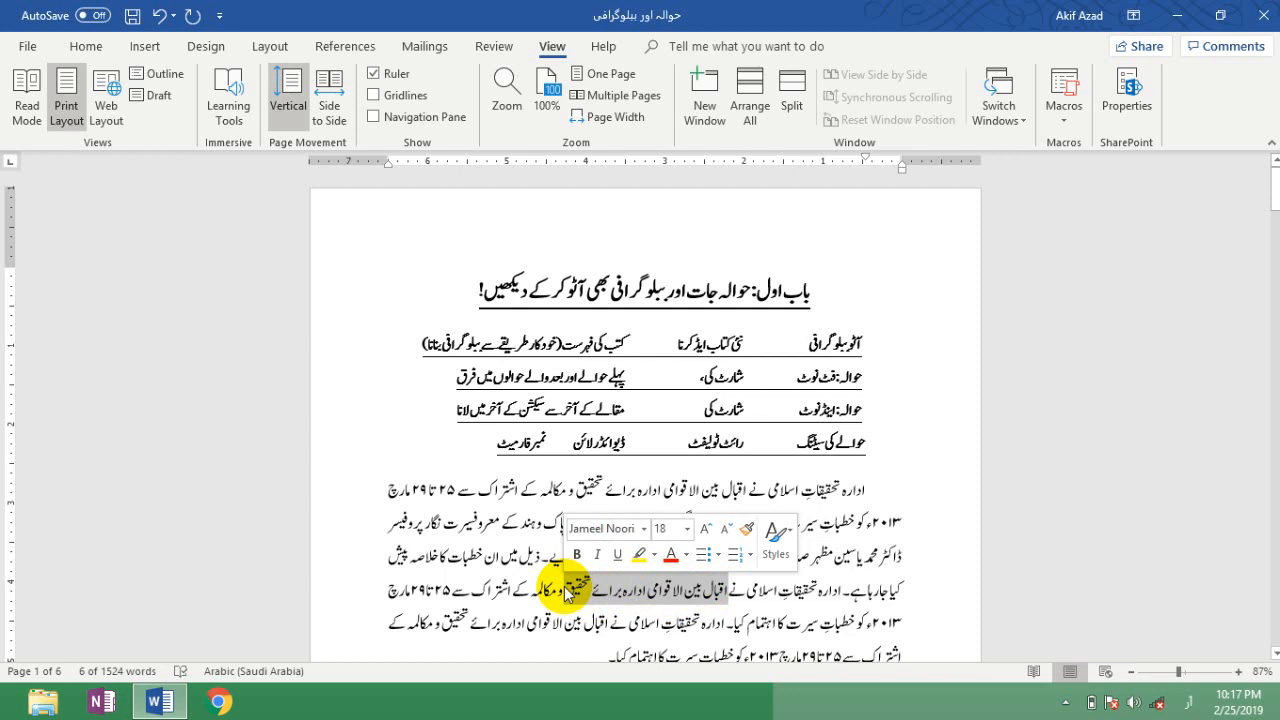
double_click(572, 590)
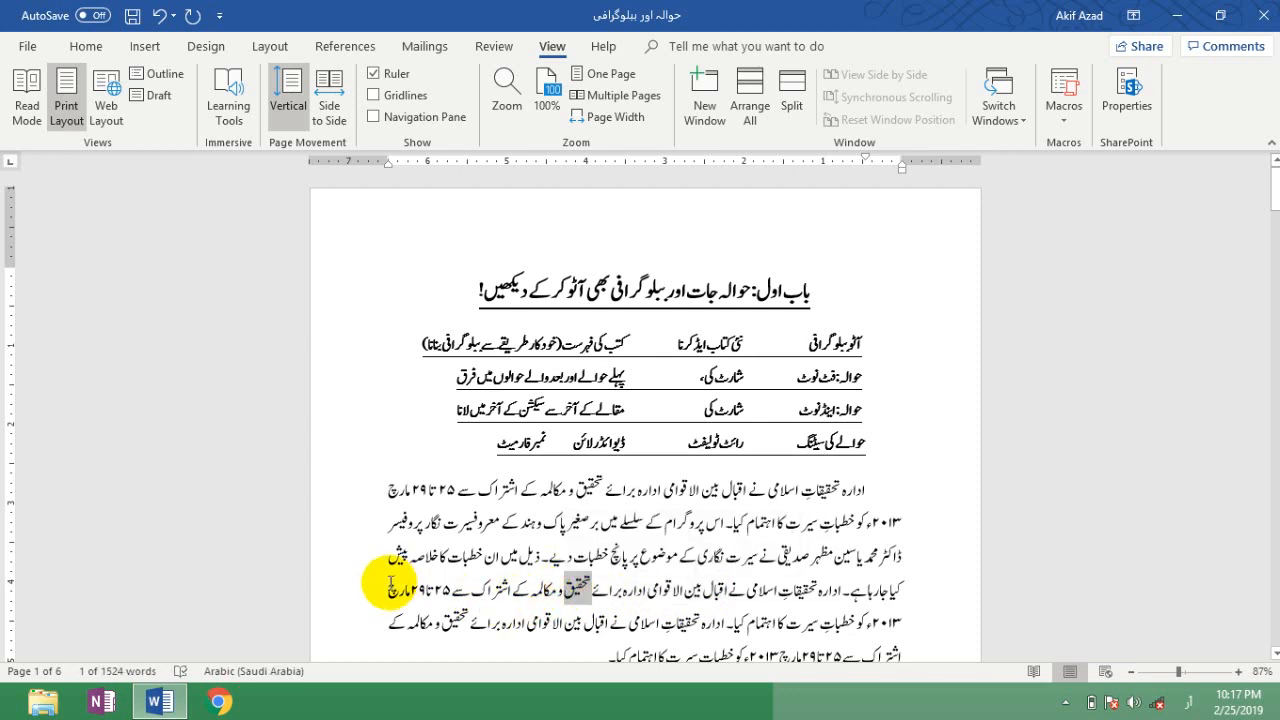
click(427, 584)
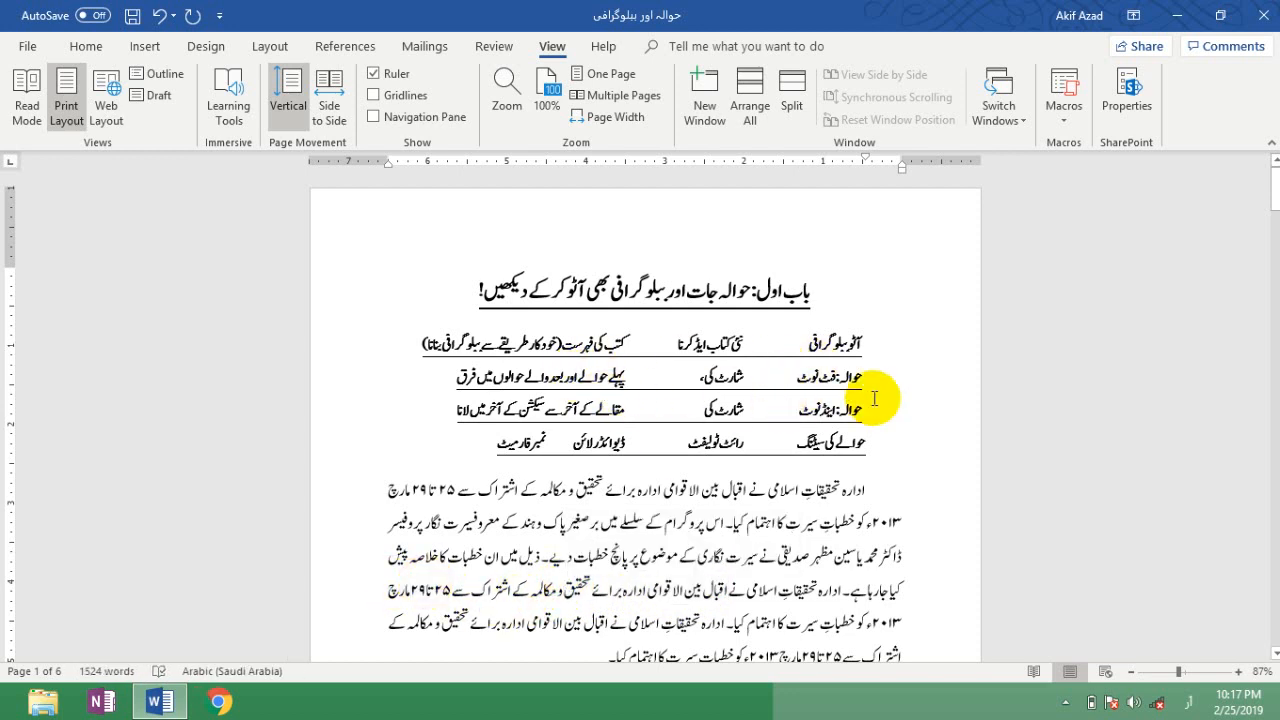
- Review the endnote and reference-settings rows of the topic list on page 1, highlighting the section-end and number format topics
drag(860, 412, 812, 420)
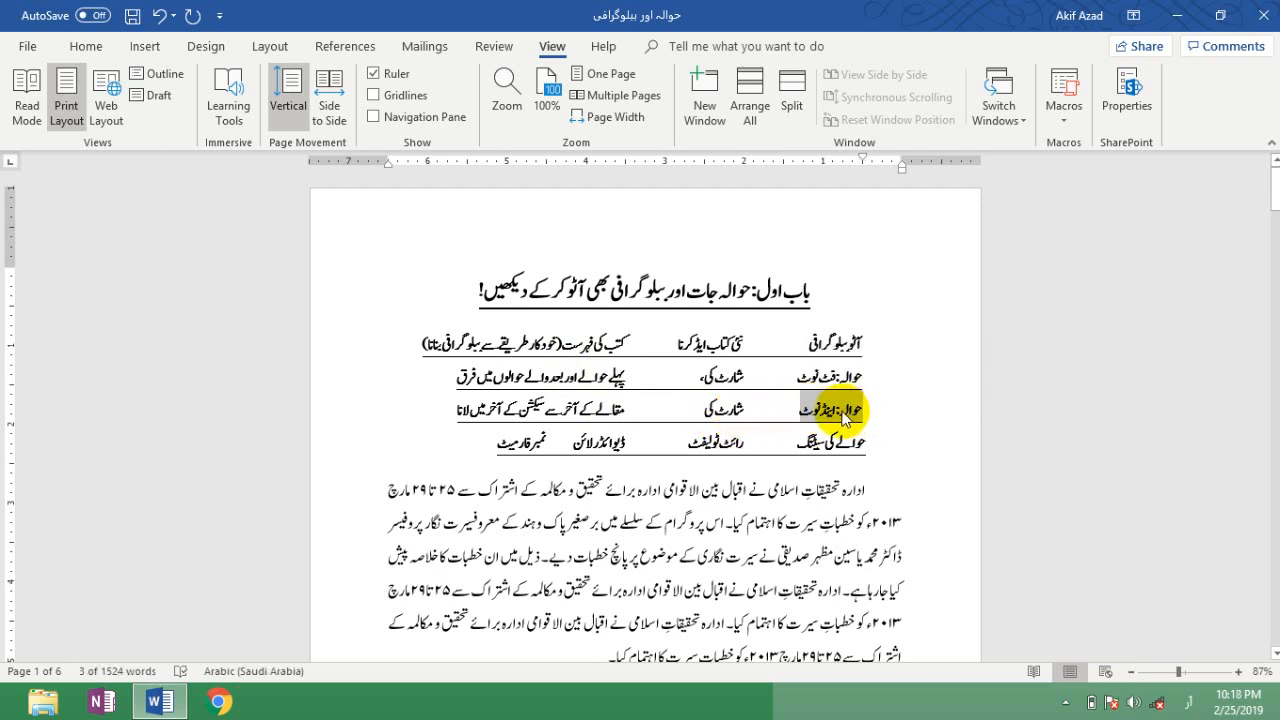
drag(725, 411, 716, 407)
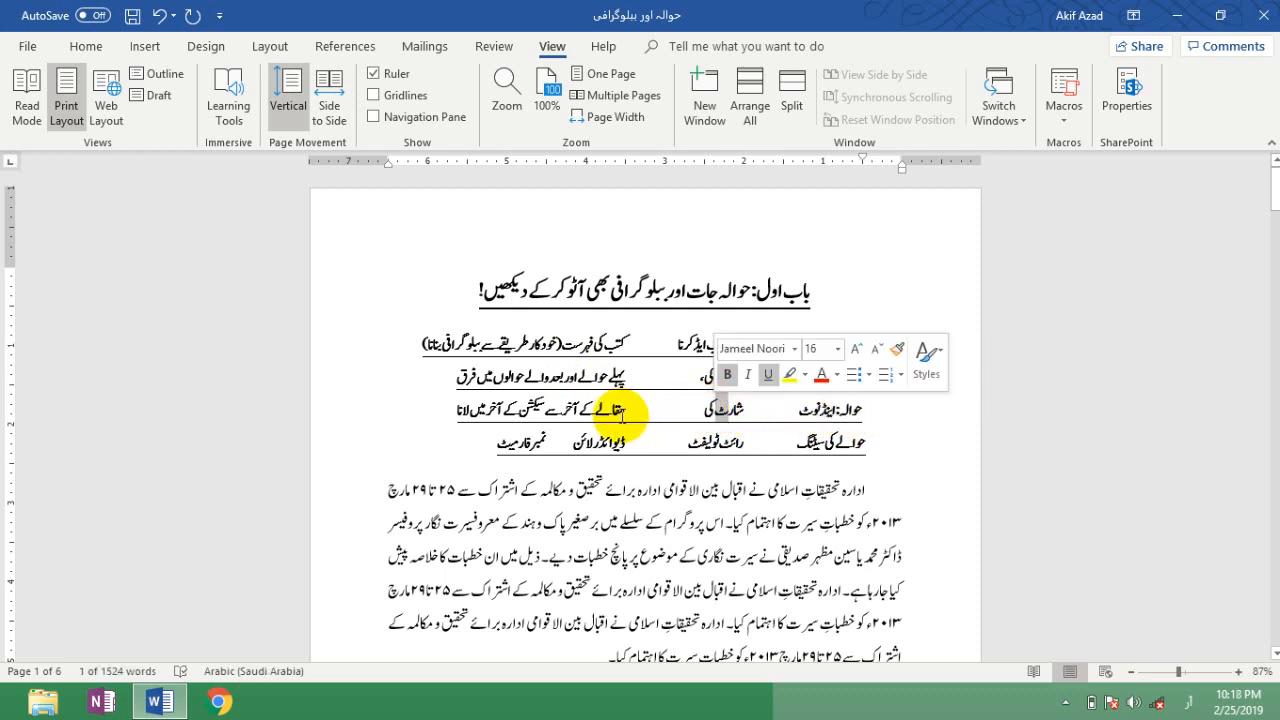
click(617, 414)
drag(617, 414, 458, 410)
click(786, 492)
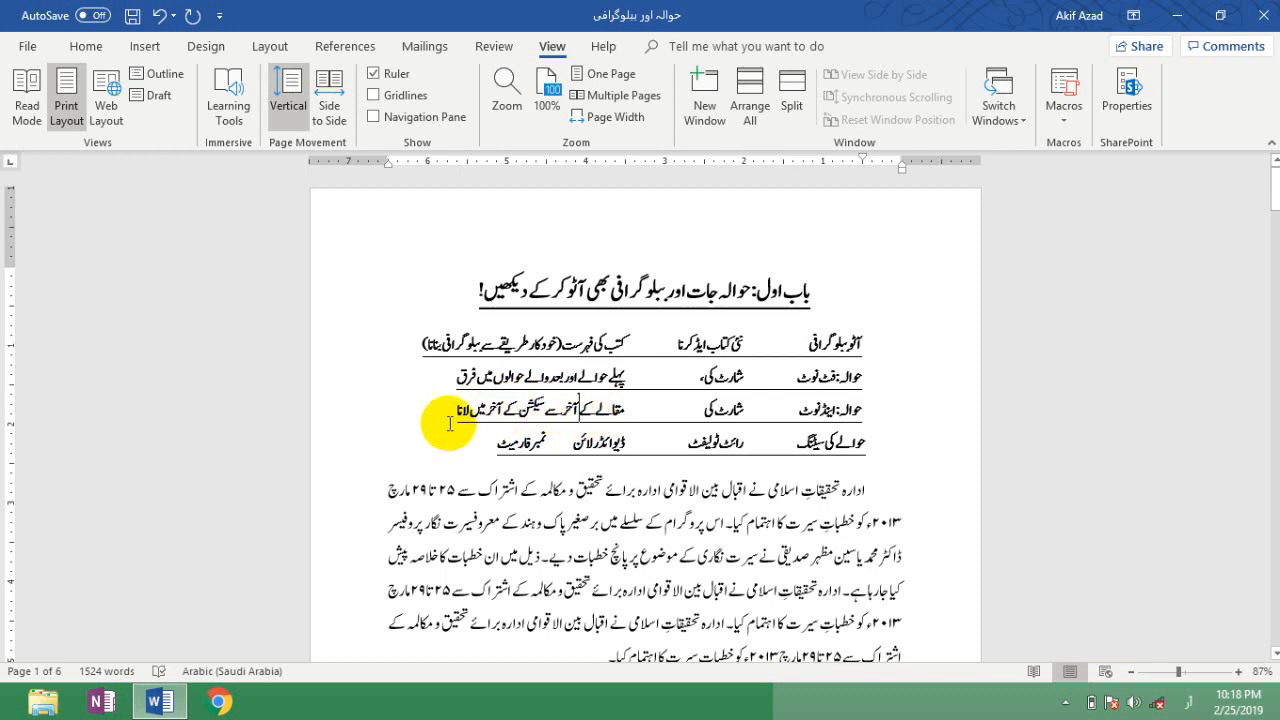
drag(456, 418, 565, 418)
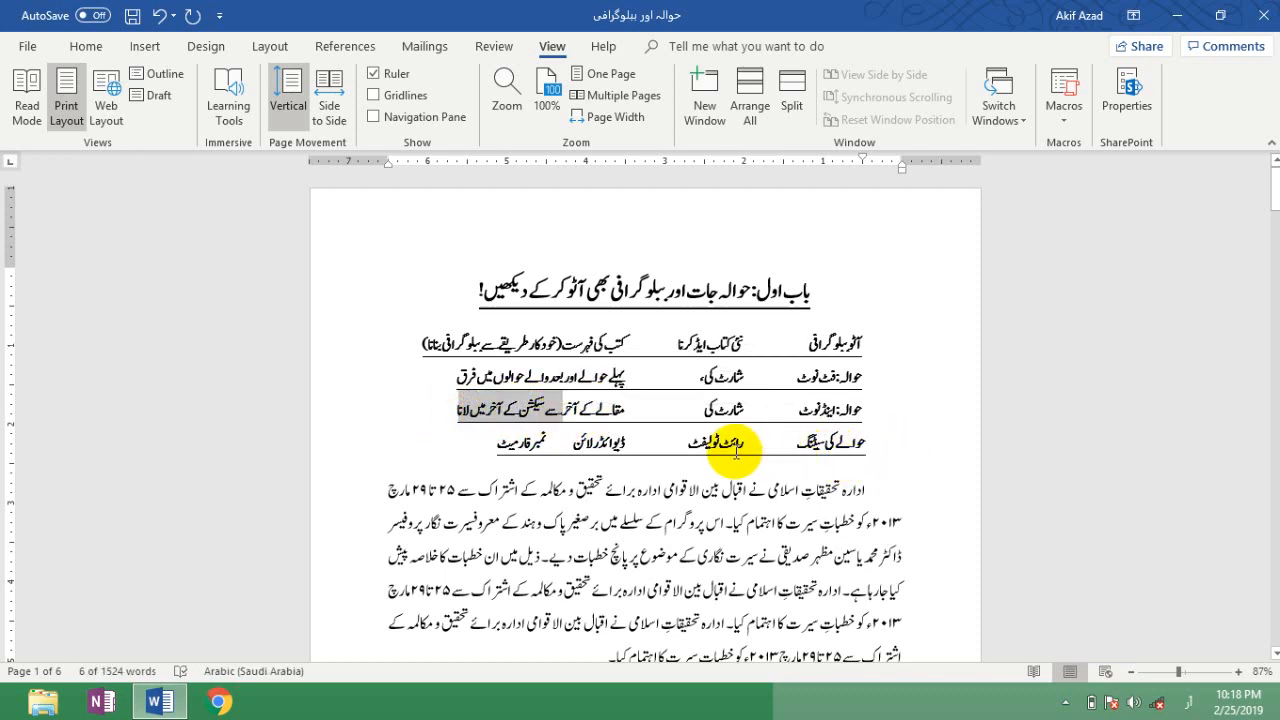
drag(662, 443, 496, 446)
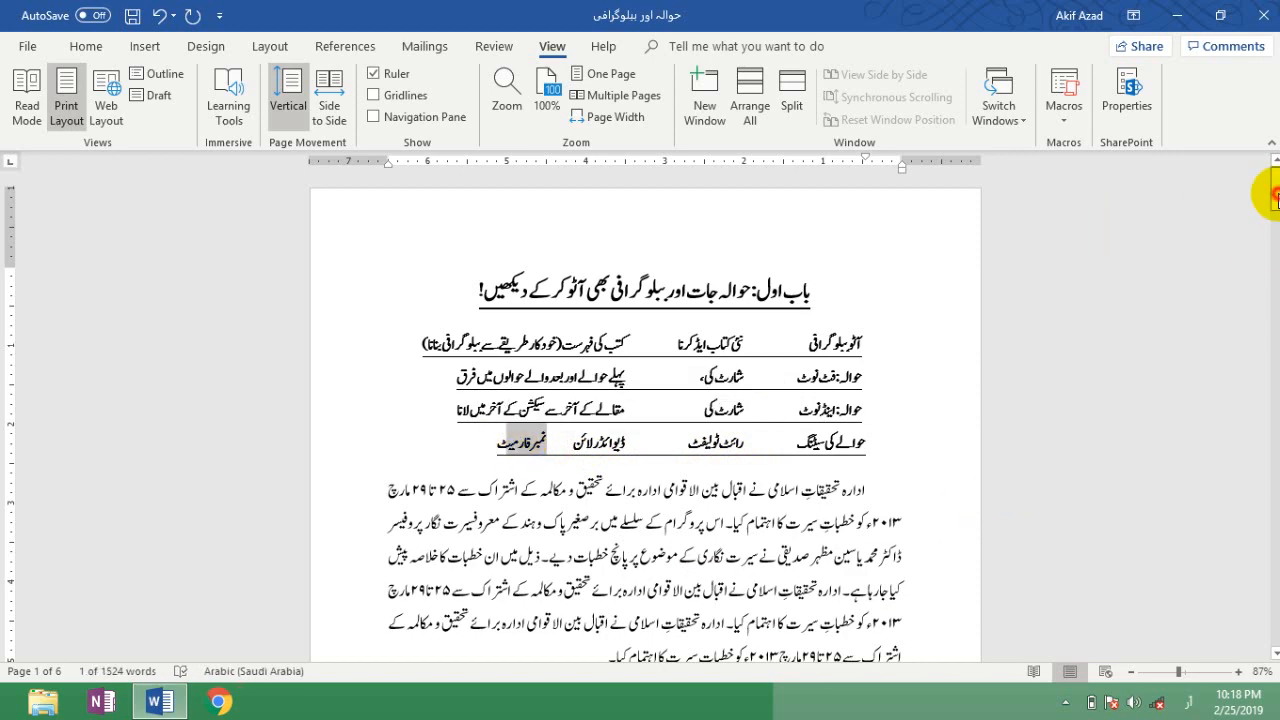
- Change the number format of the selected section-end endnotes on page 2 to 1, 2, 3 and apply it
drag(1276, 197, 1276, 298)
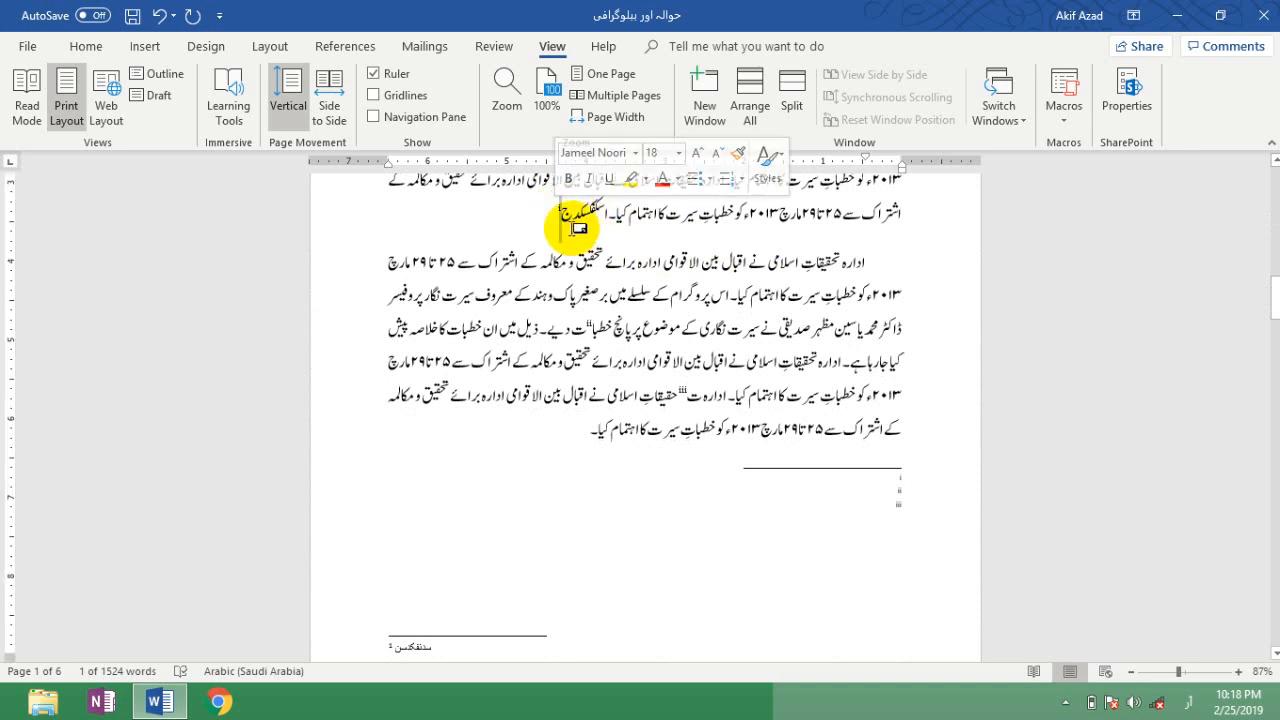
click(907, 481)
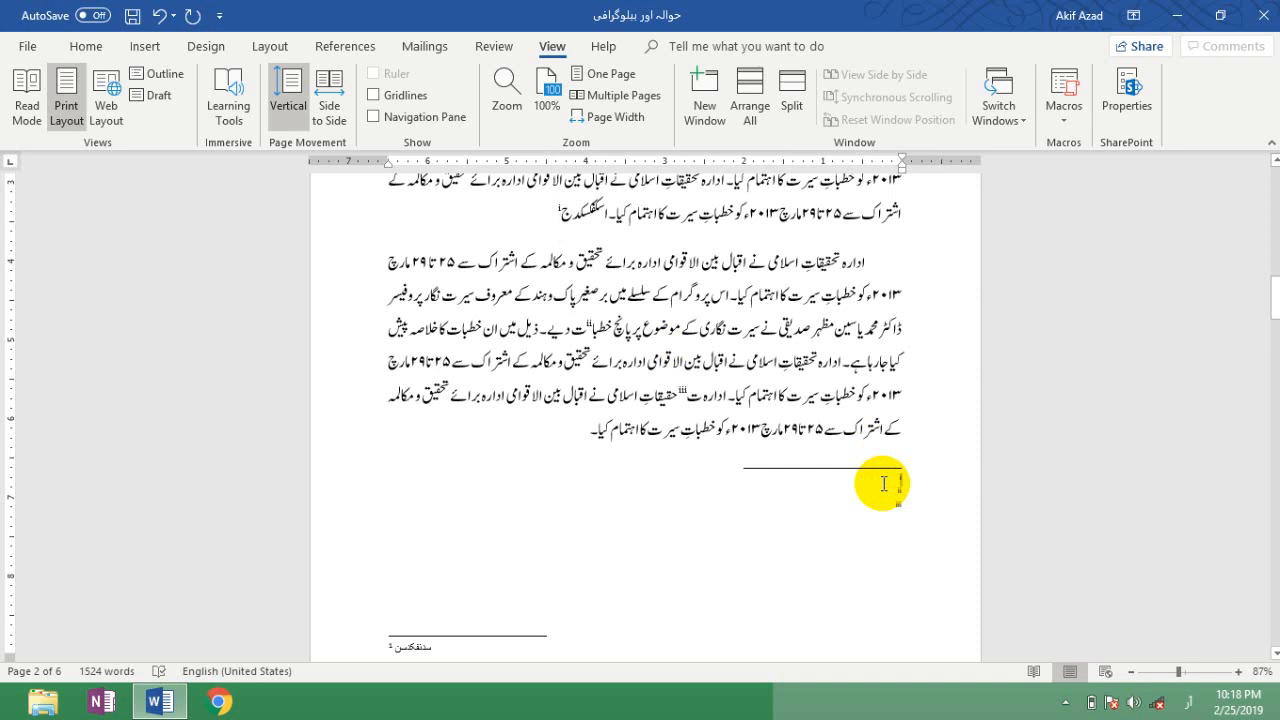
right_click(904, 484)
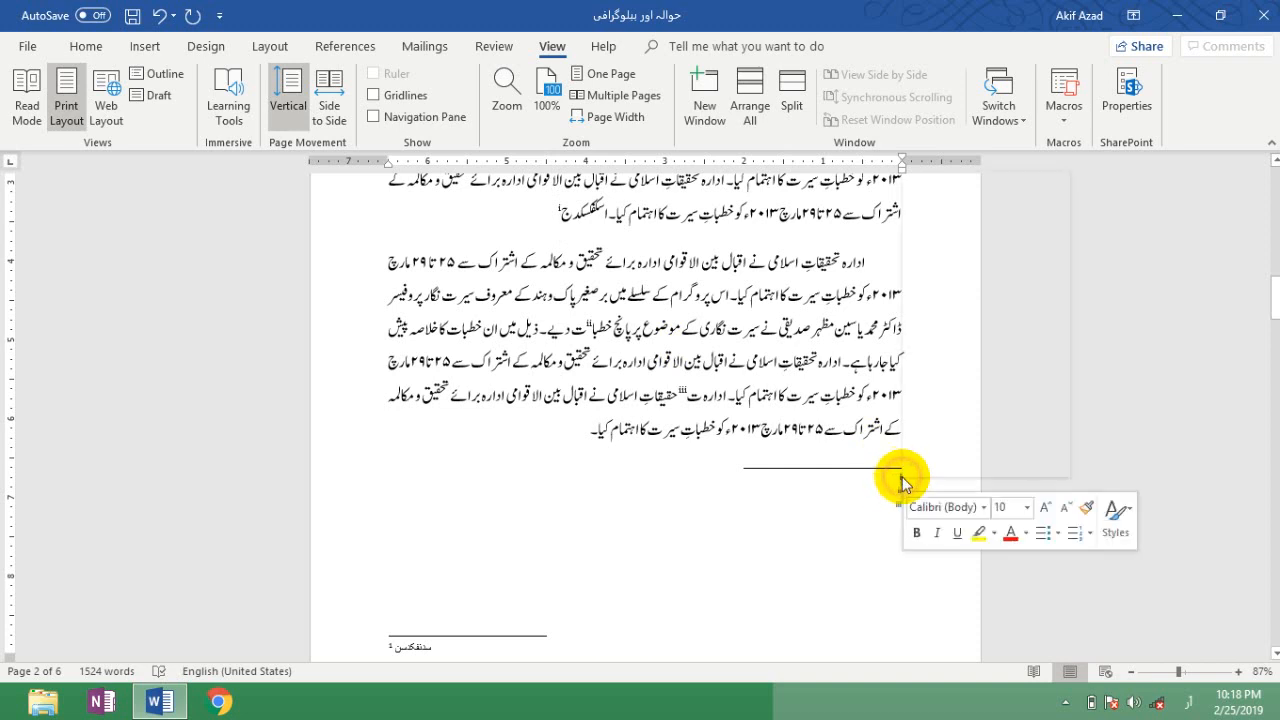
click(948, 371)
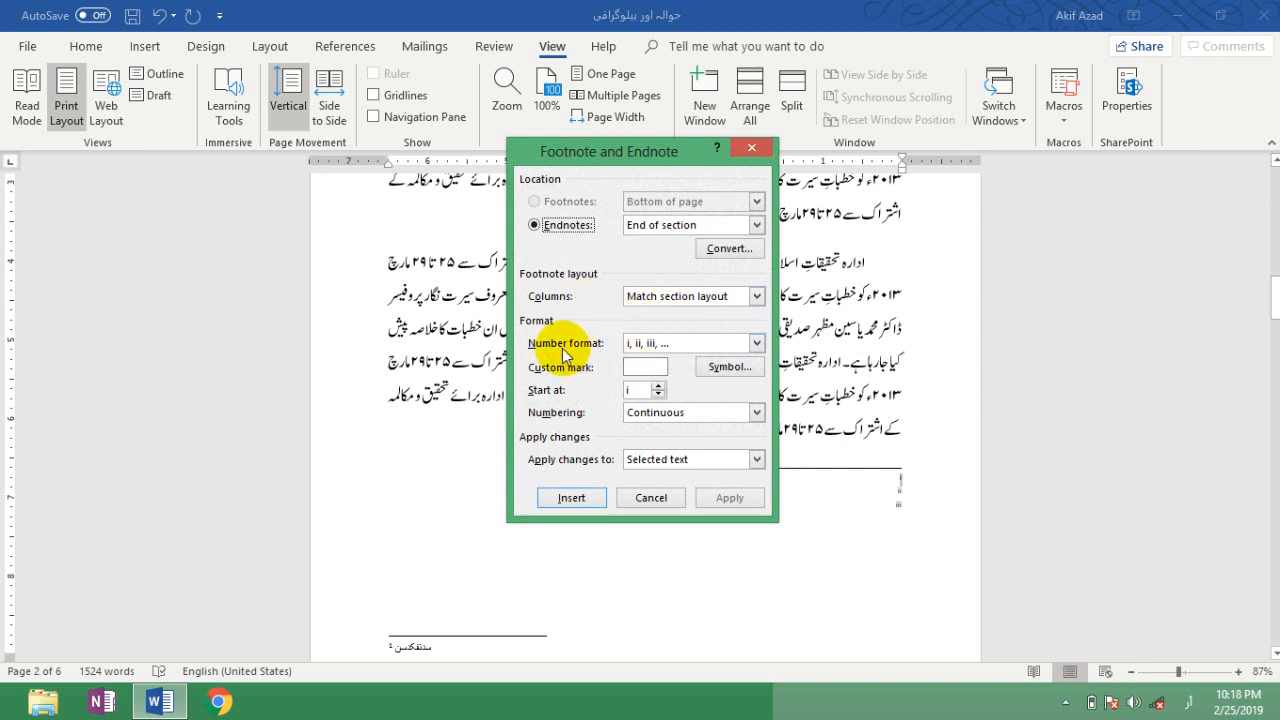
click(757, 344)
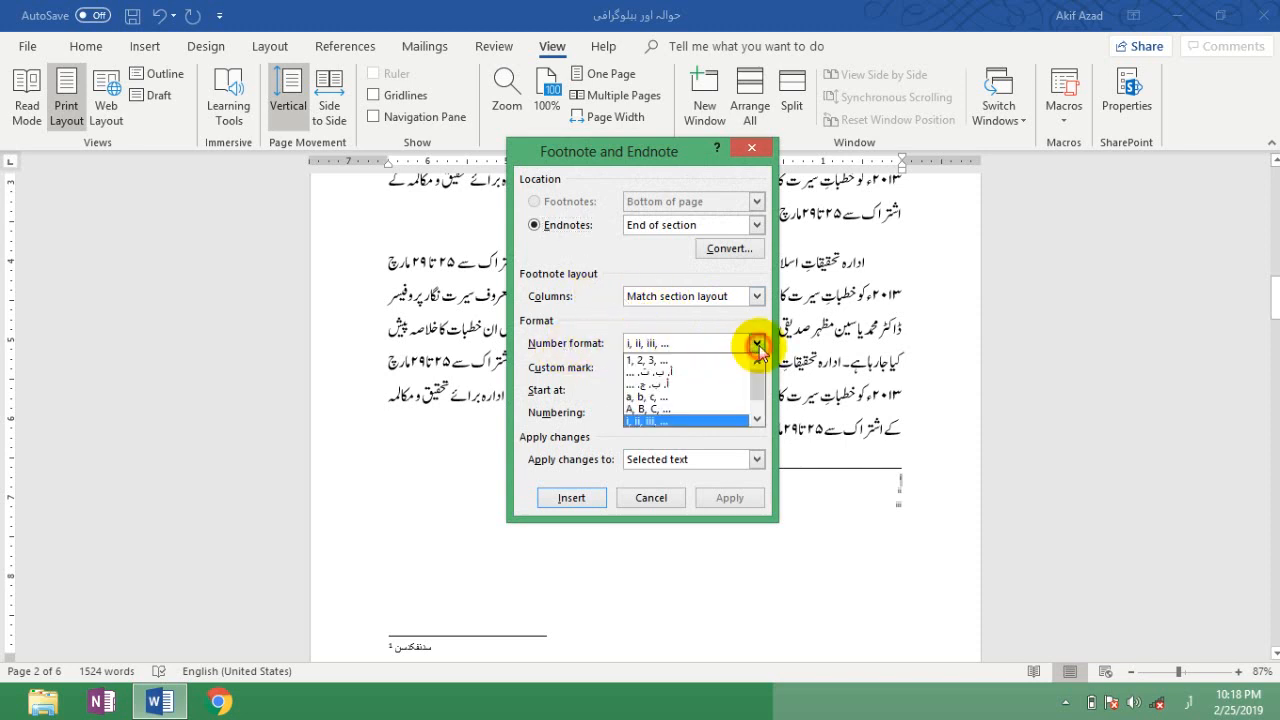
click(662, 376)
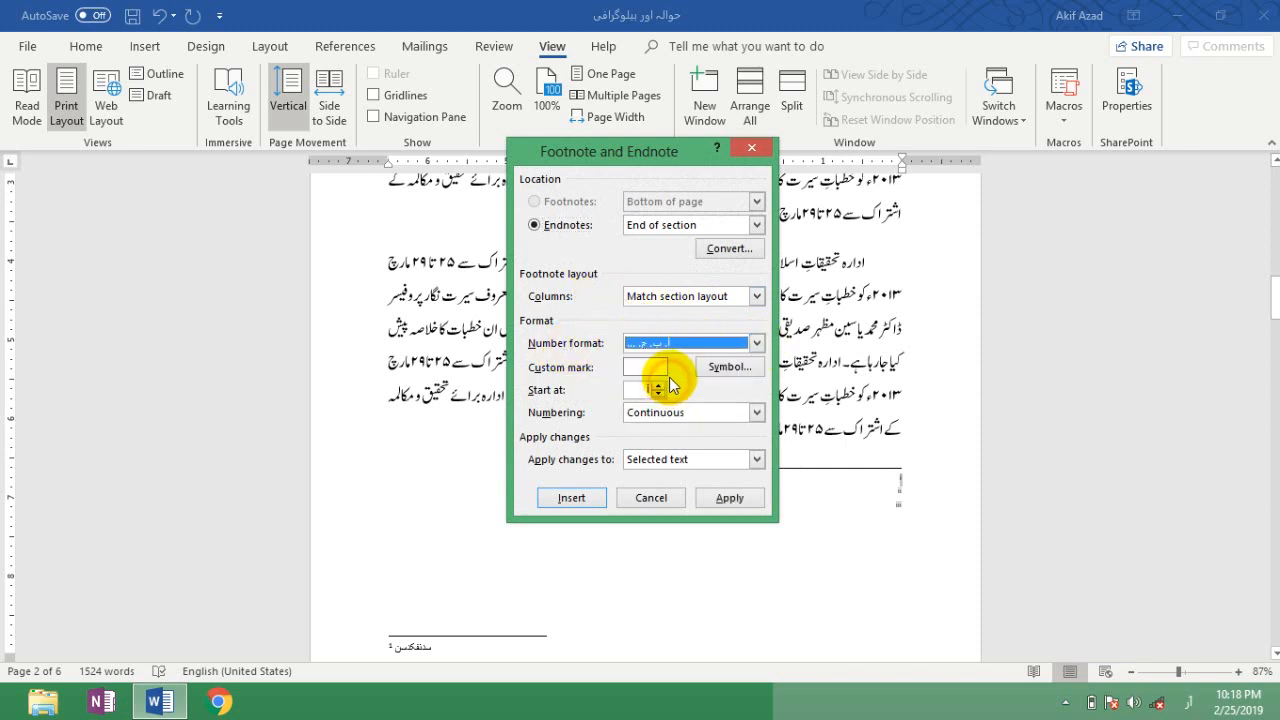
click(752, 344)
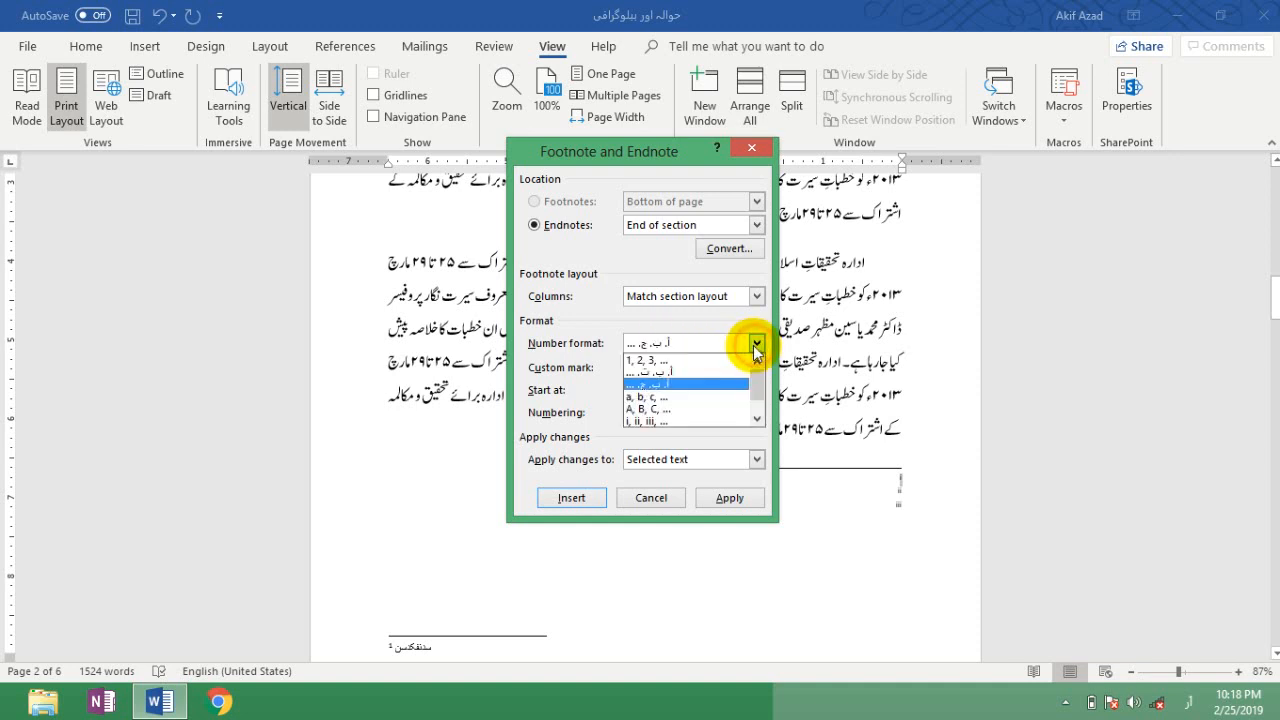
click(657, 362)
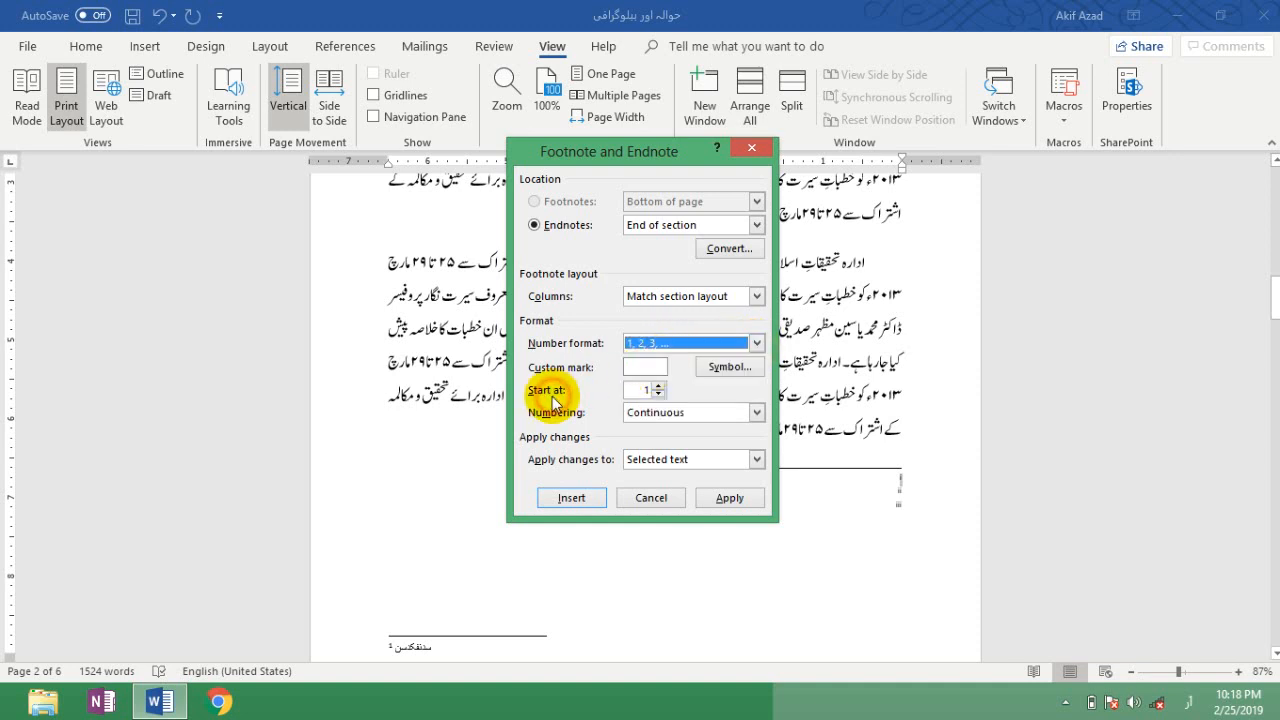
click(746, 500)
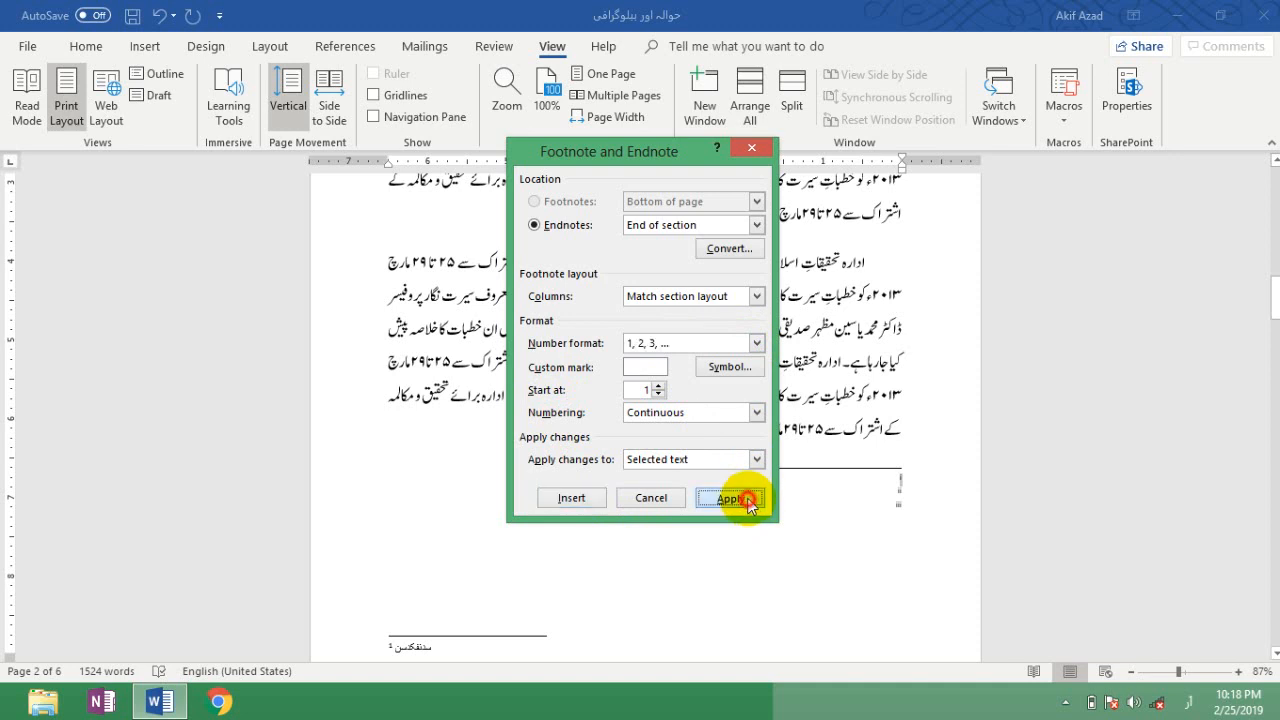
- Open the note options for the second endnote and try Restart each section numbering before setting it back to Continuous
click(898, 548)
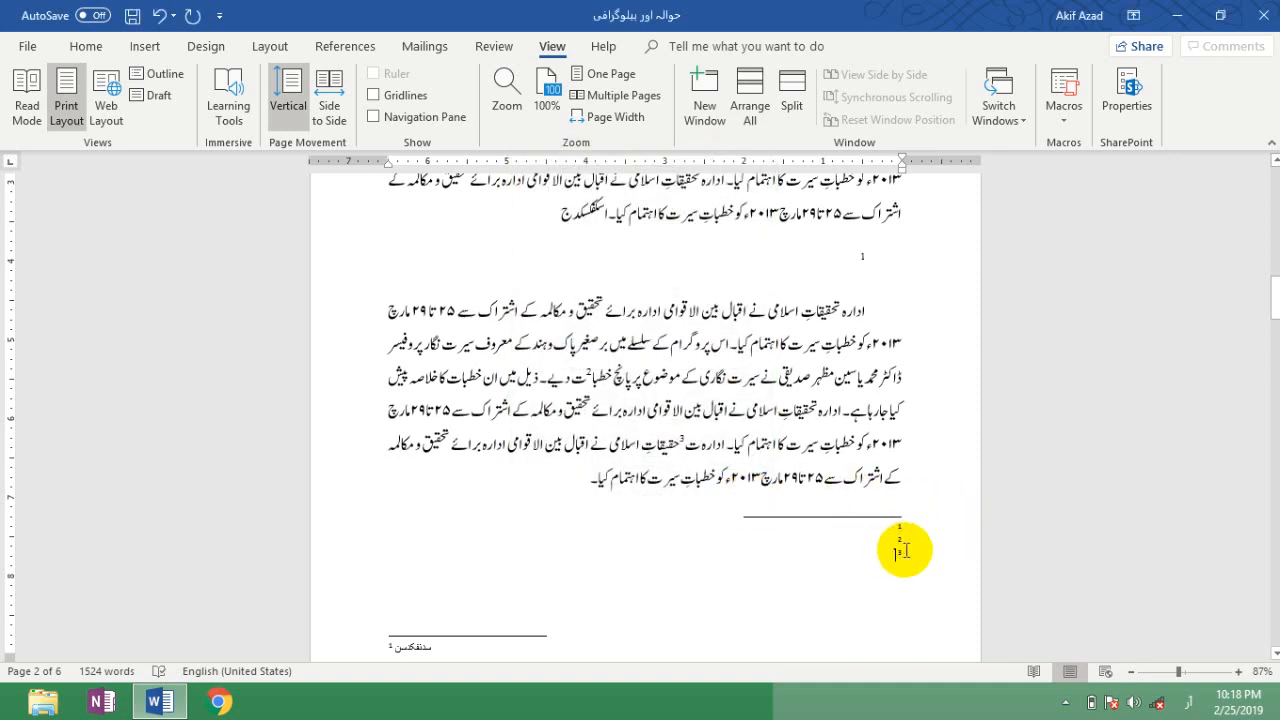
drag(903, 538, 902, 545)
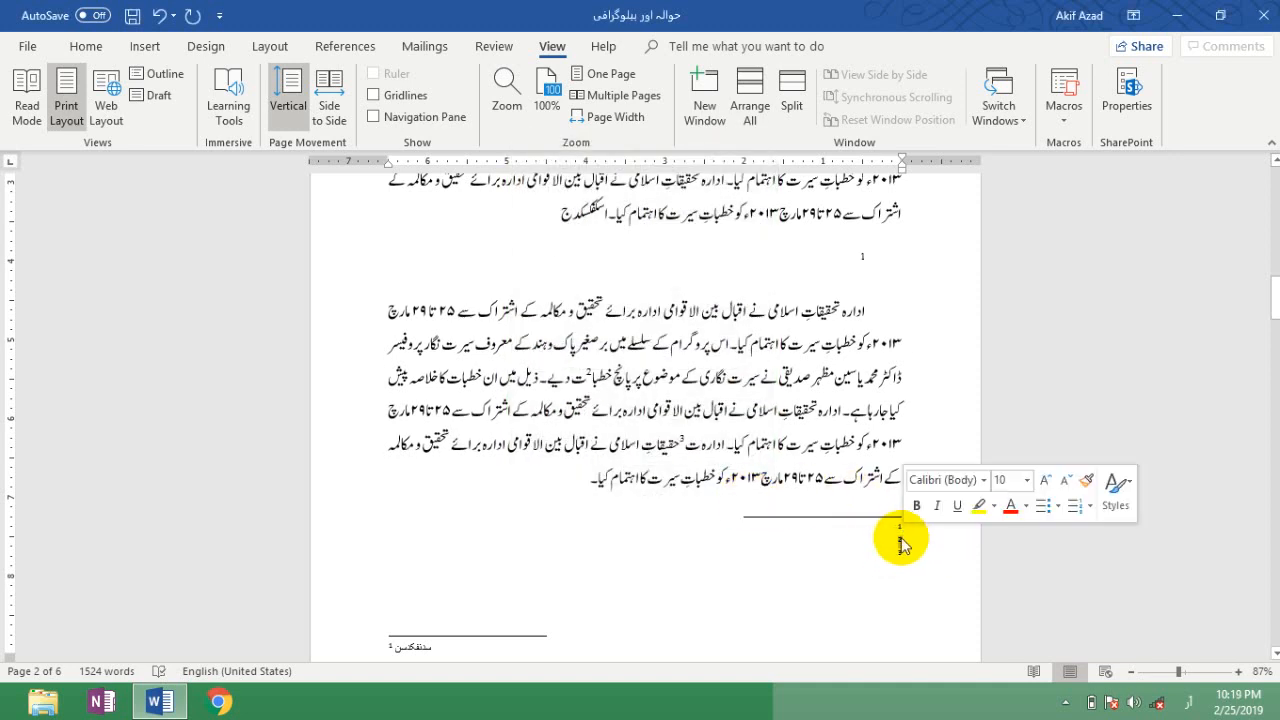
right_click(900, 543)
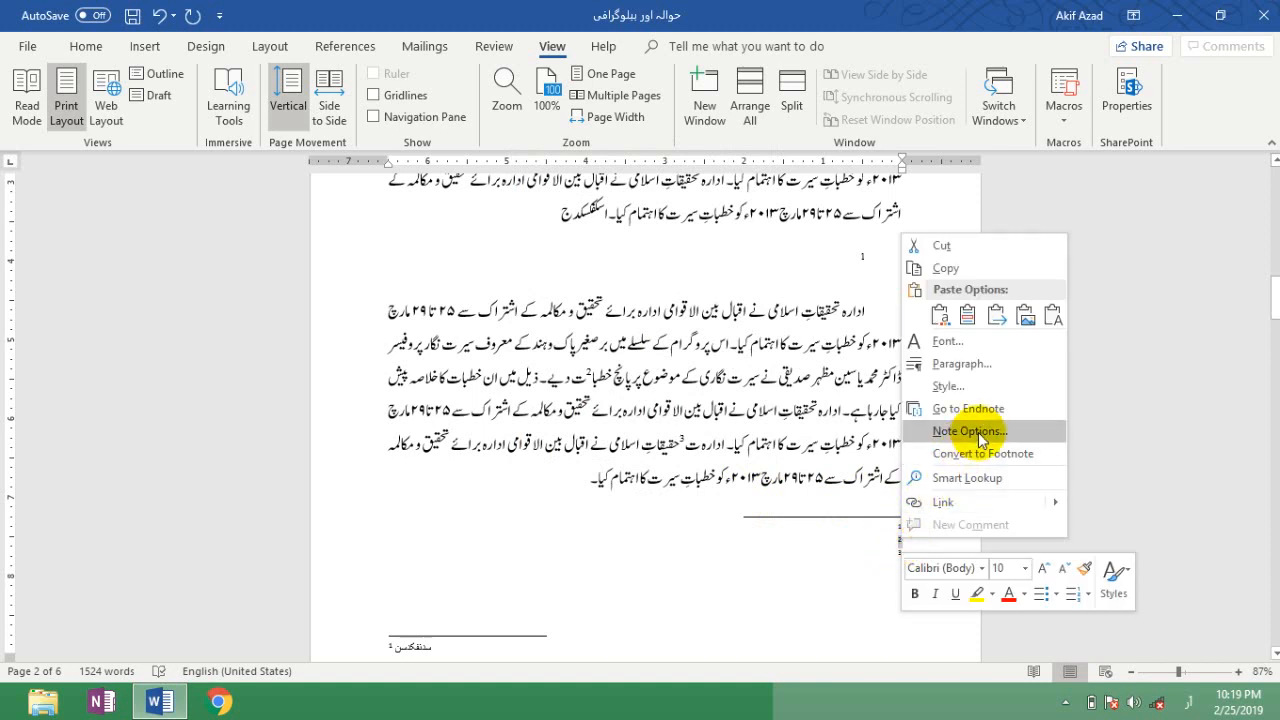
click(970, 431)
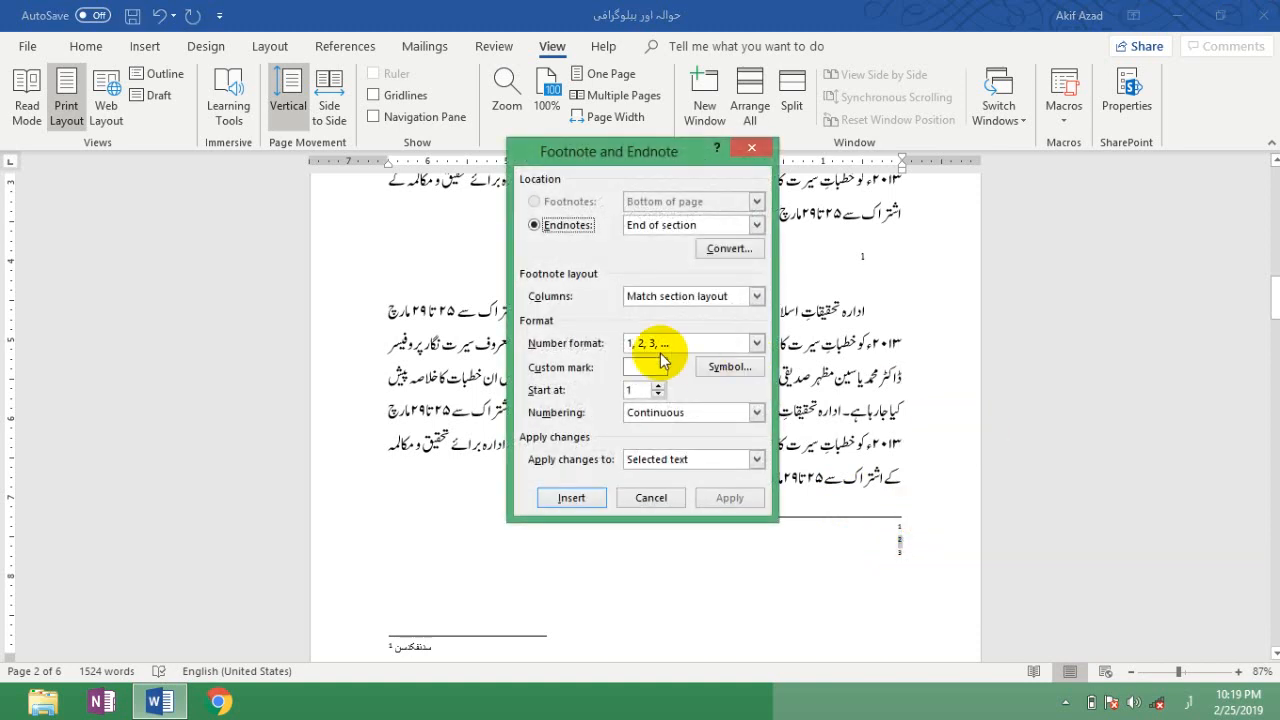
click(757, 413)
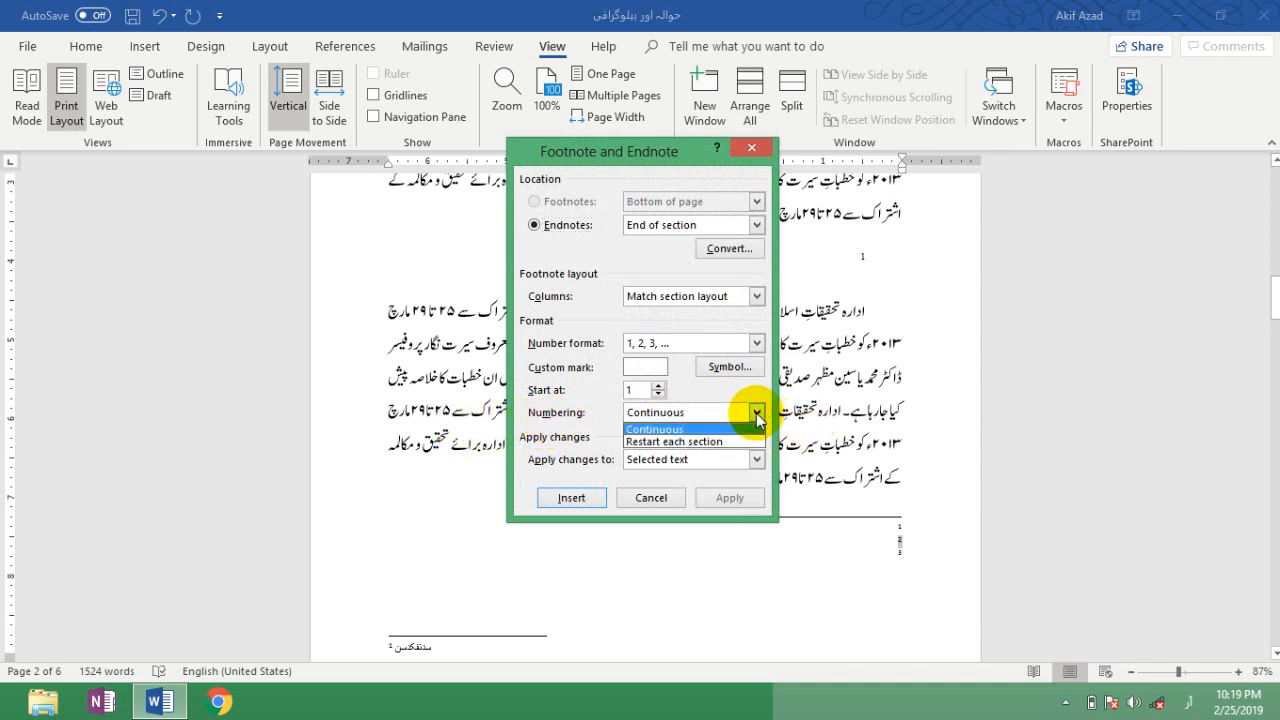
click(714, 441)
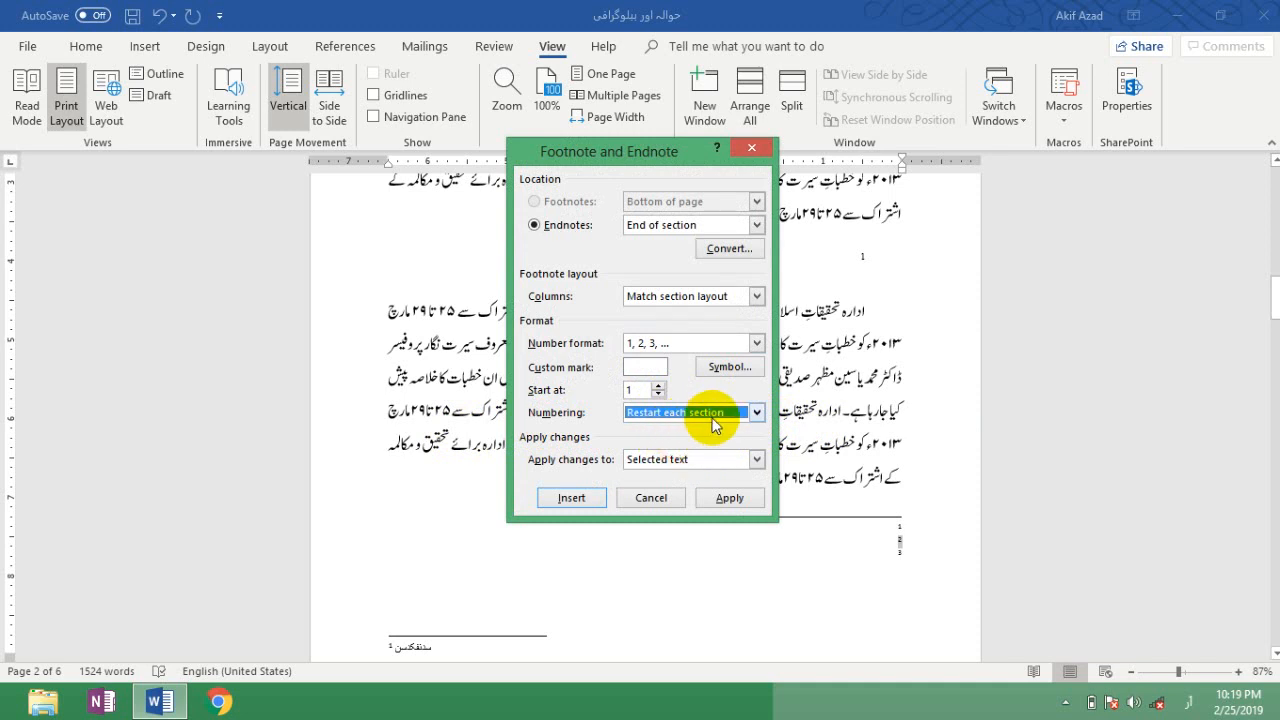
click(714, 424)
click(726, 428)
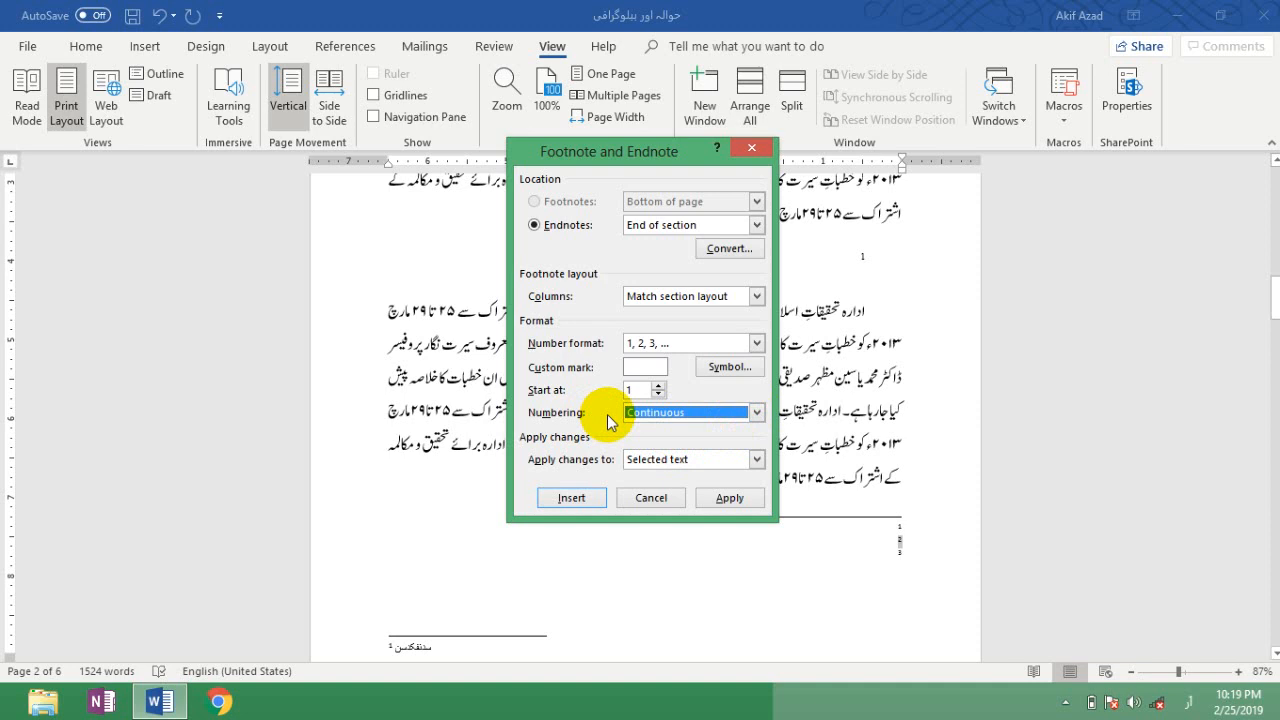
- Set the endnote numbering to Restart each section and apply it to the selected text
click(703, 414)
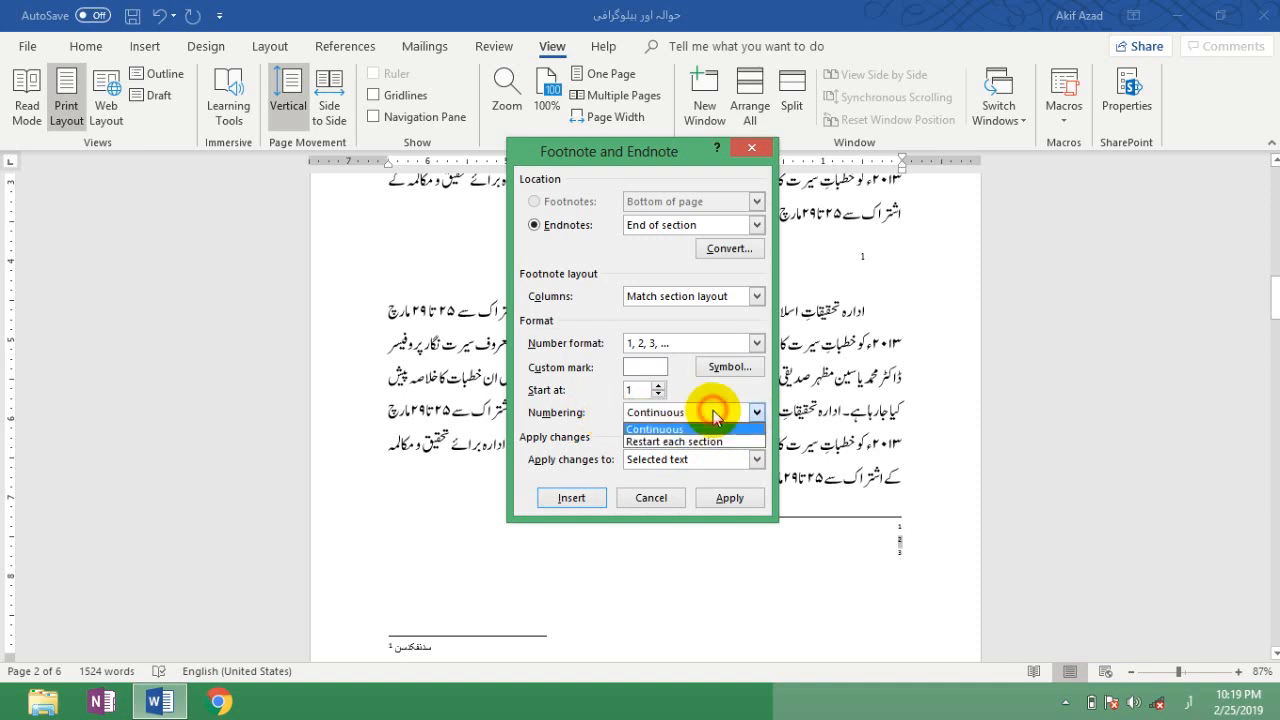
click(710, 414)
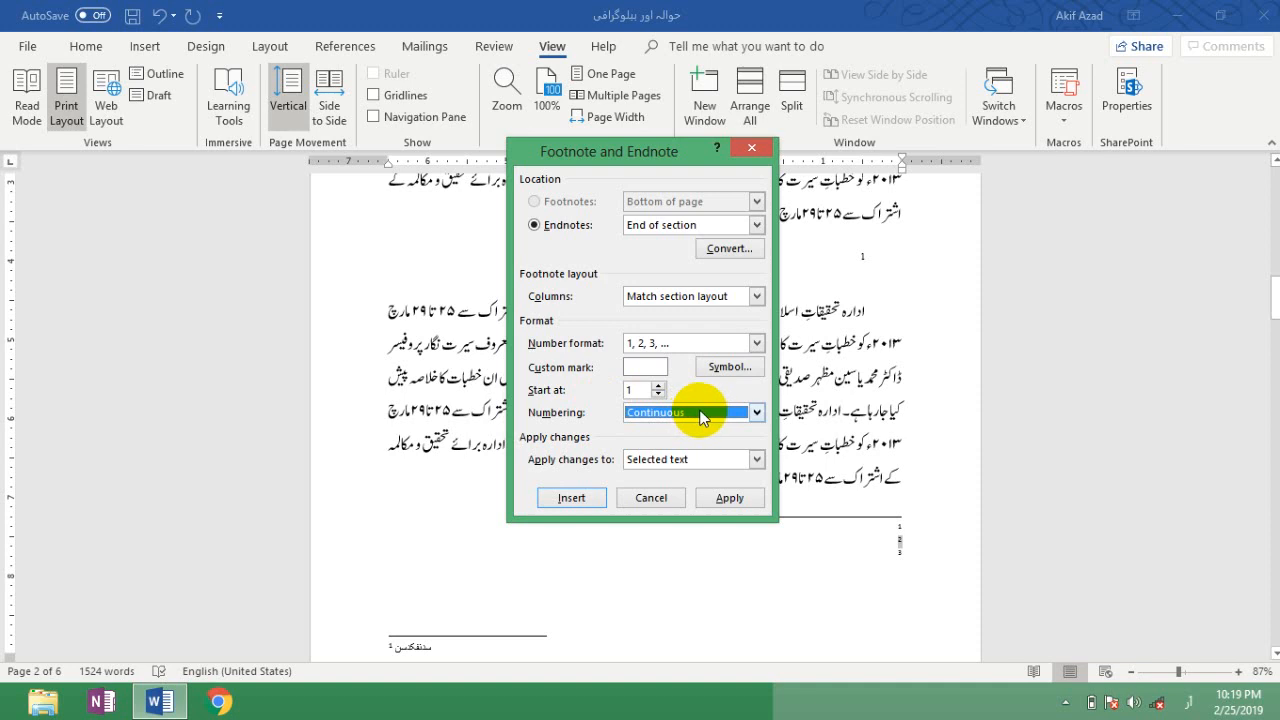
click(701, 418)
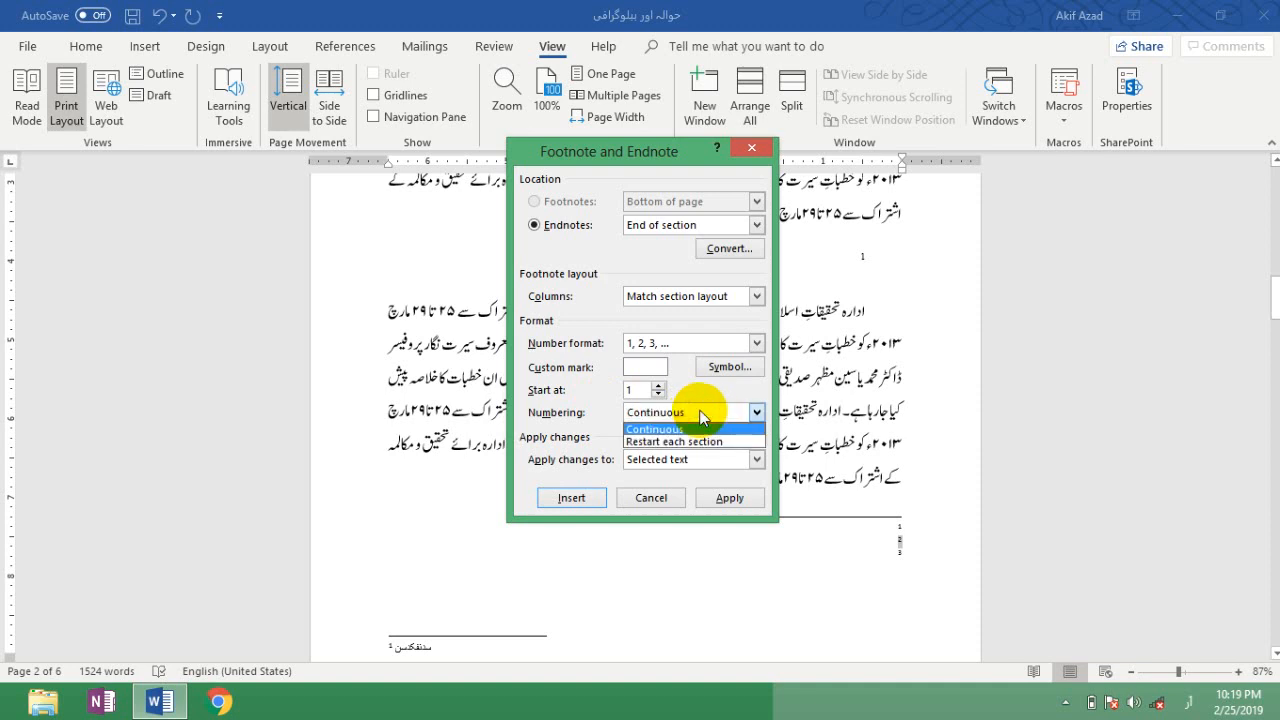
click(701, 418)
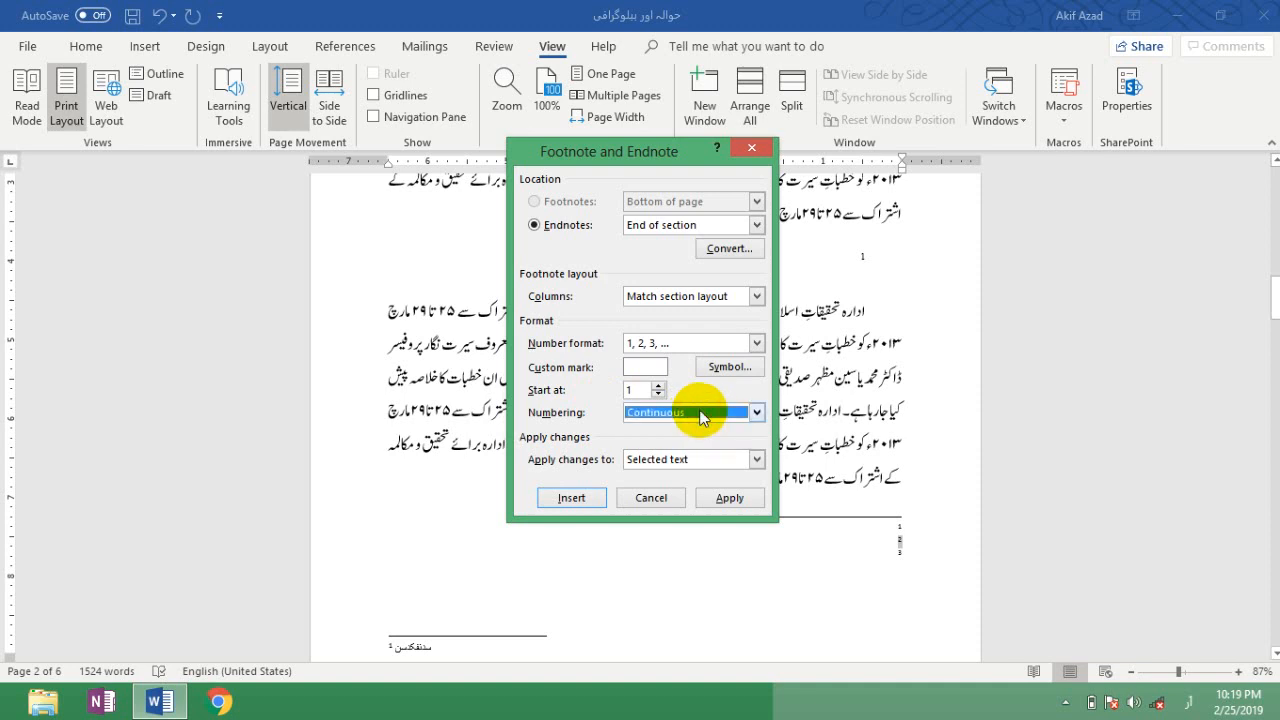
click(701, 418)
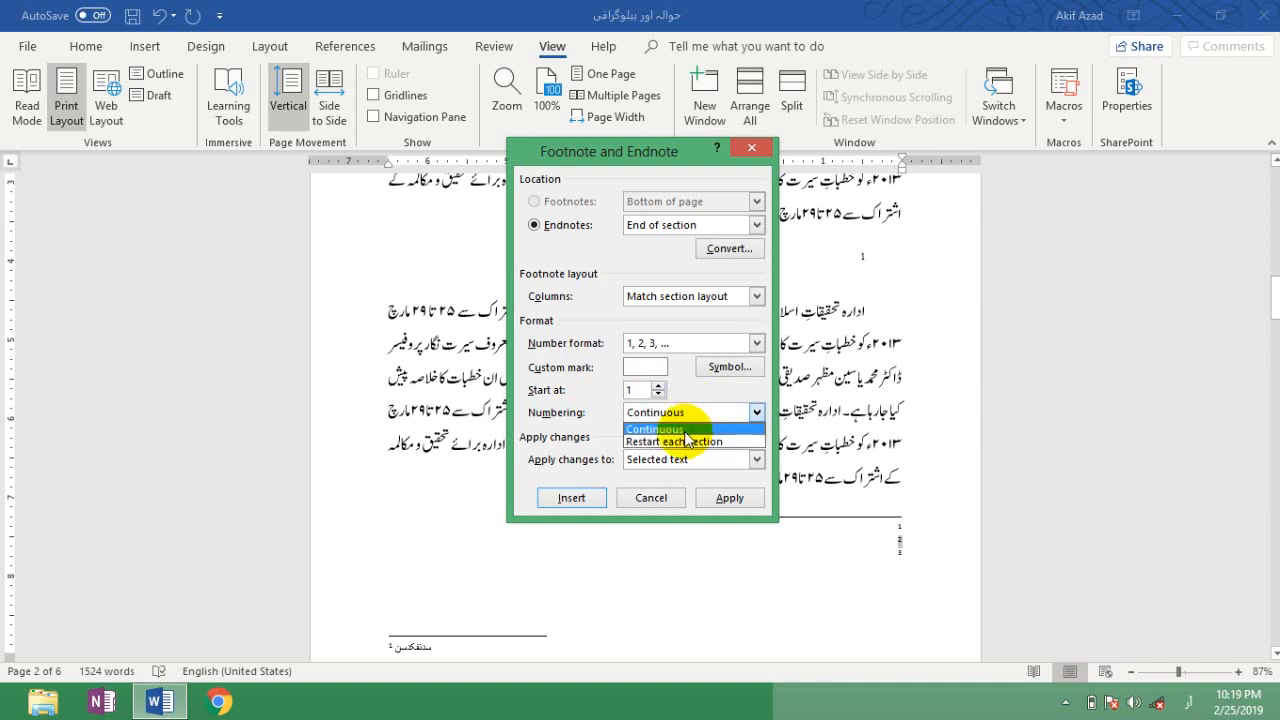
click(680, 442)
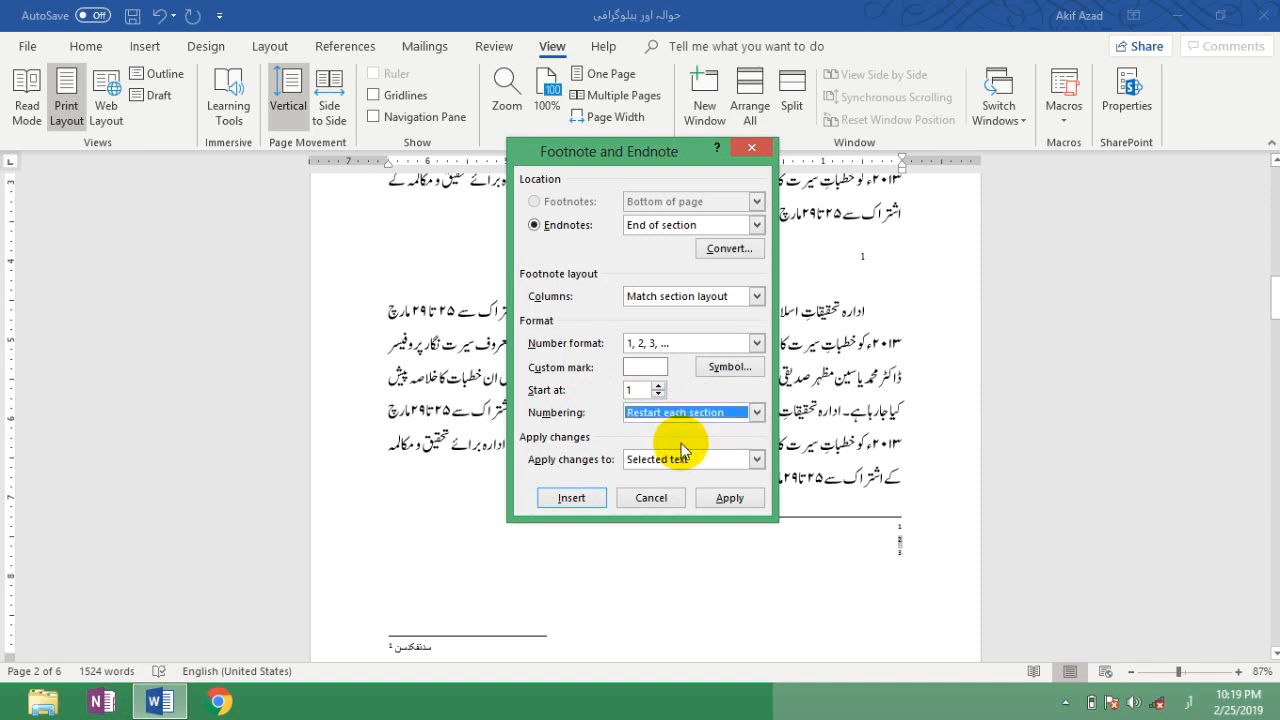
click(726, 497)
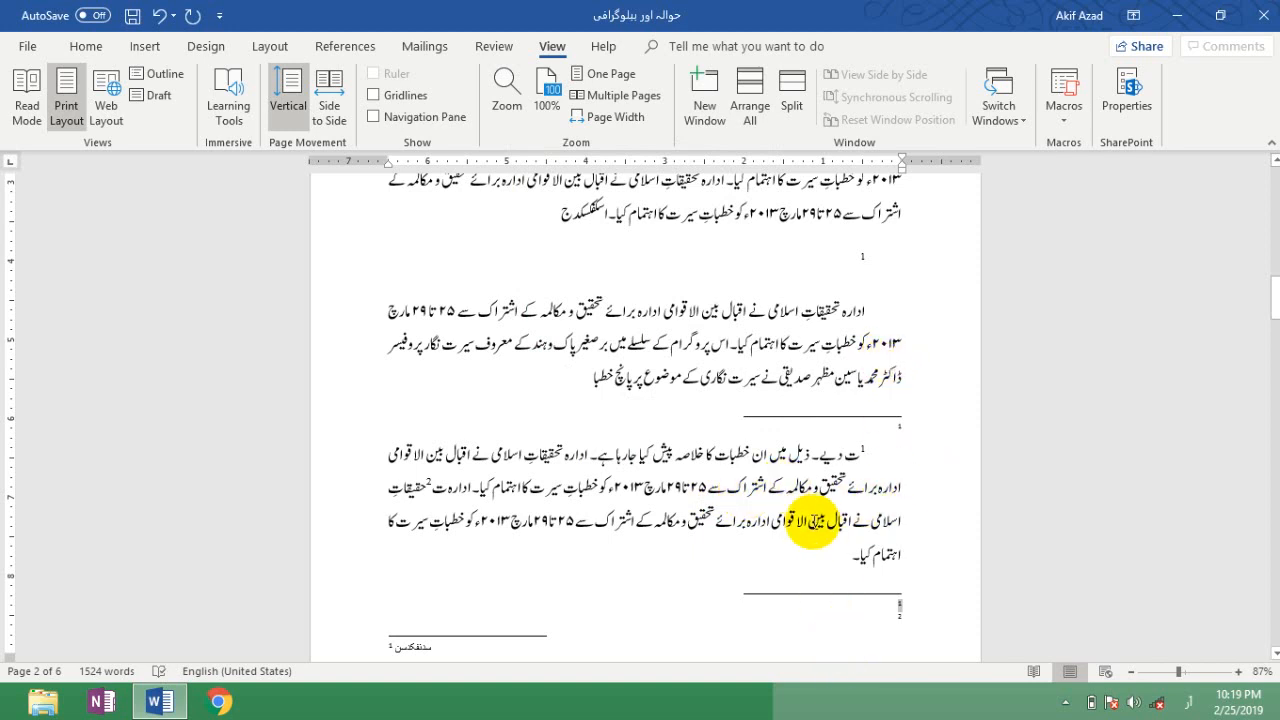
click(797, 518)
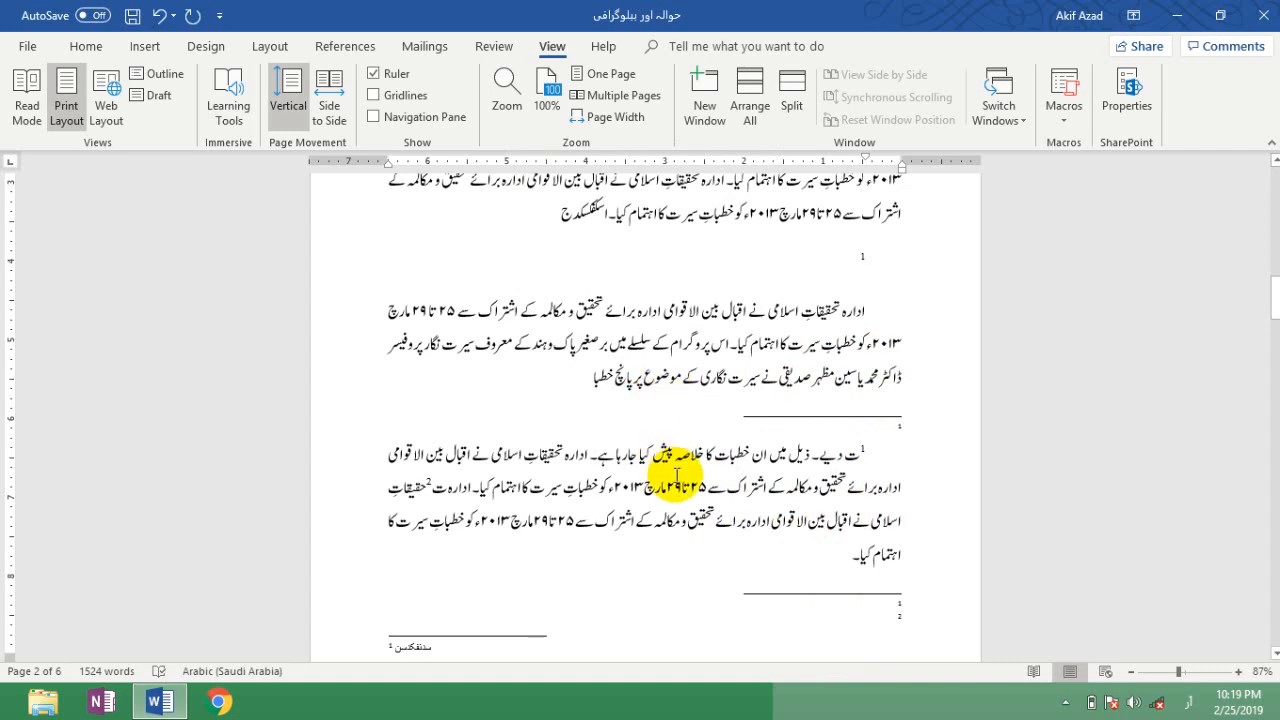
drag(1277, 313, 1277, 192)
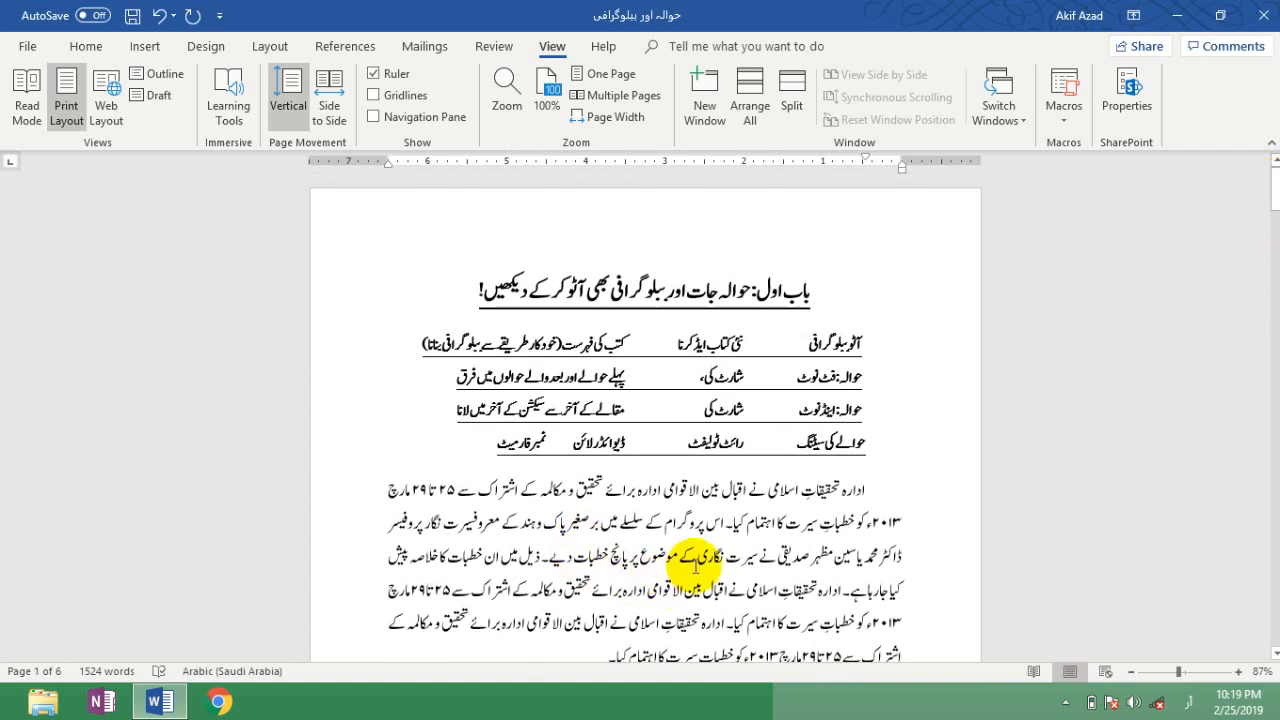